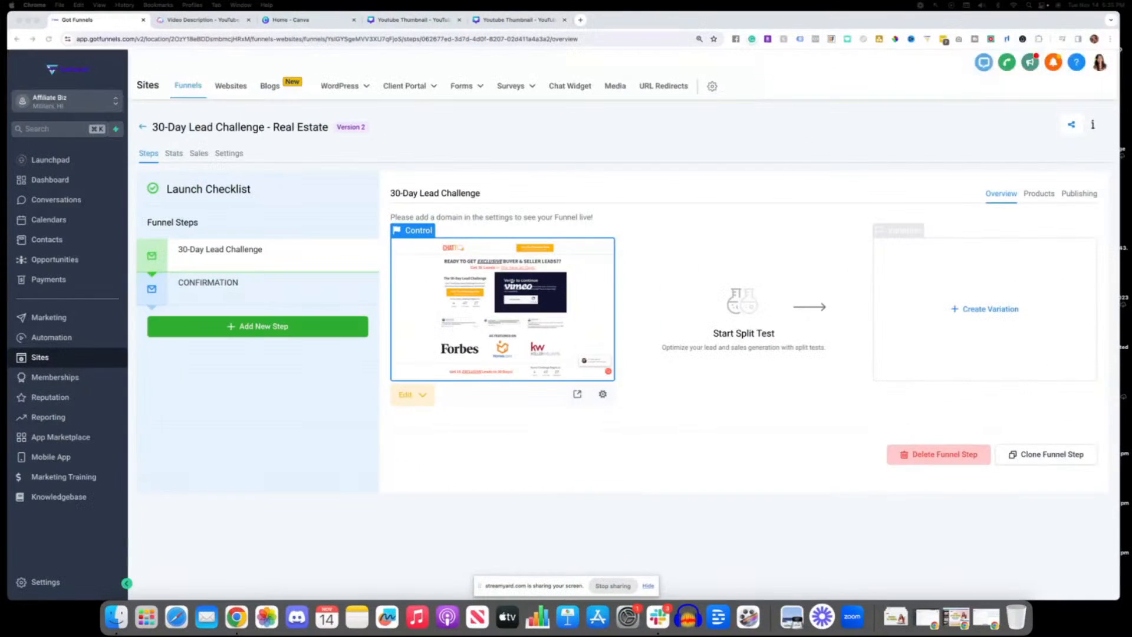
Step: Go from the open funnel back to the Funnels list under Sites
click(42, 359)
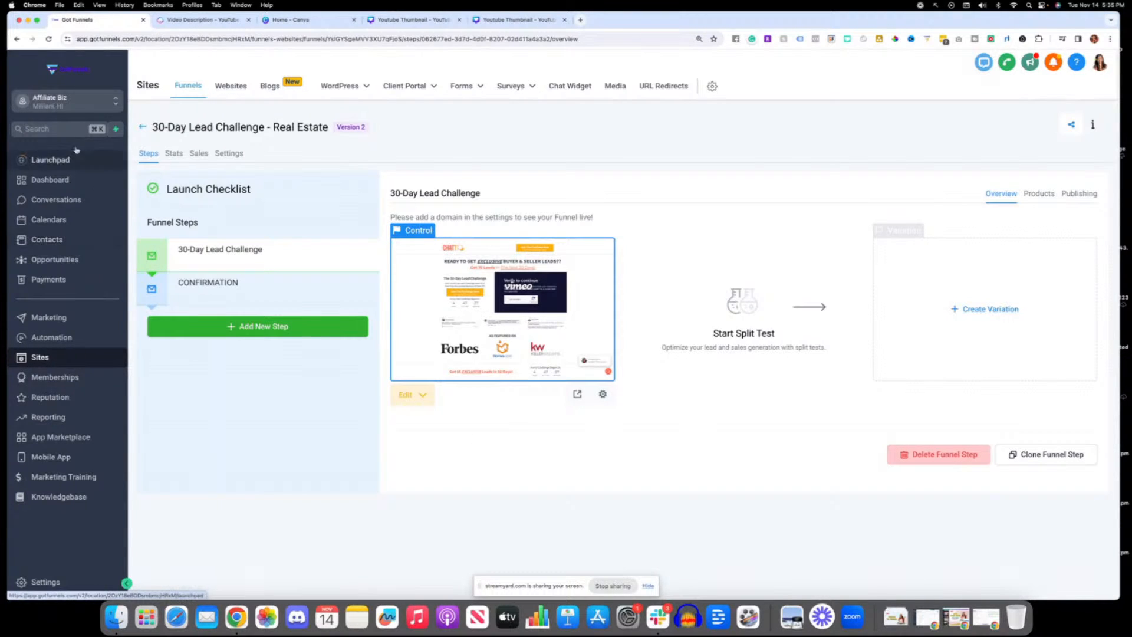
click(190, 85)
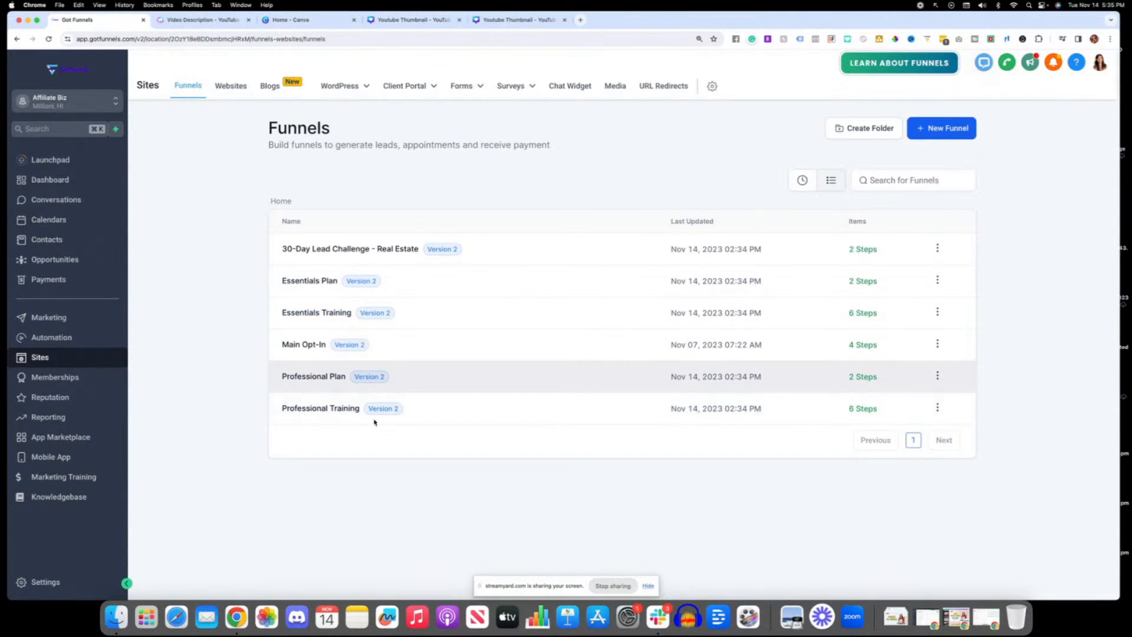
Step: Start a new funnel from templates and open the template library
click(917, 131)
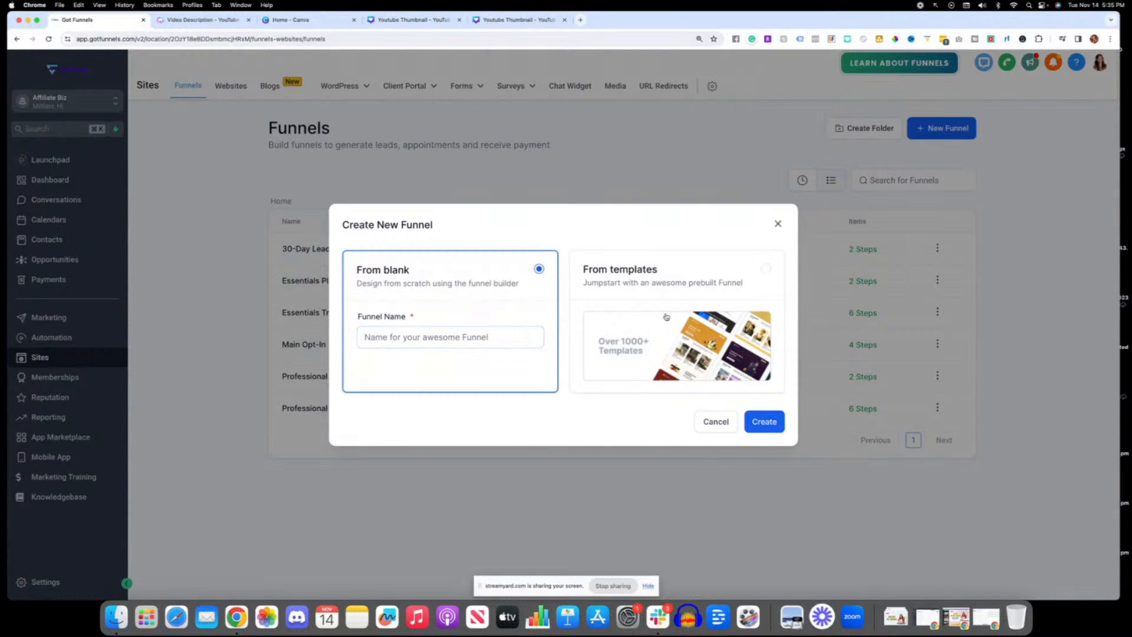
click(746, 283)
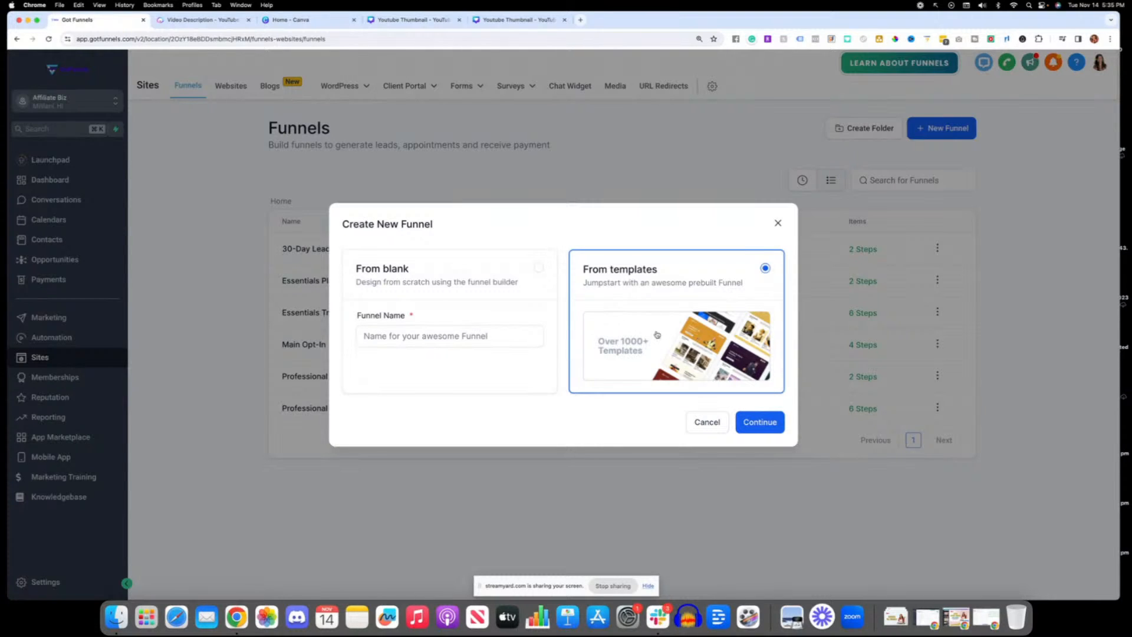
click(764, 427)
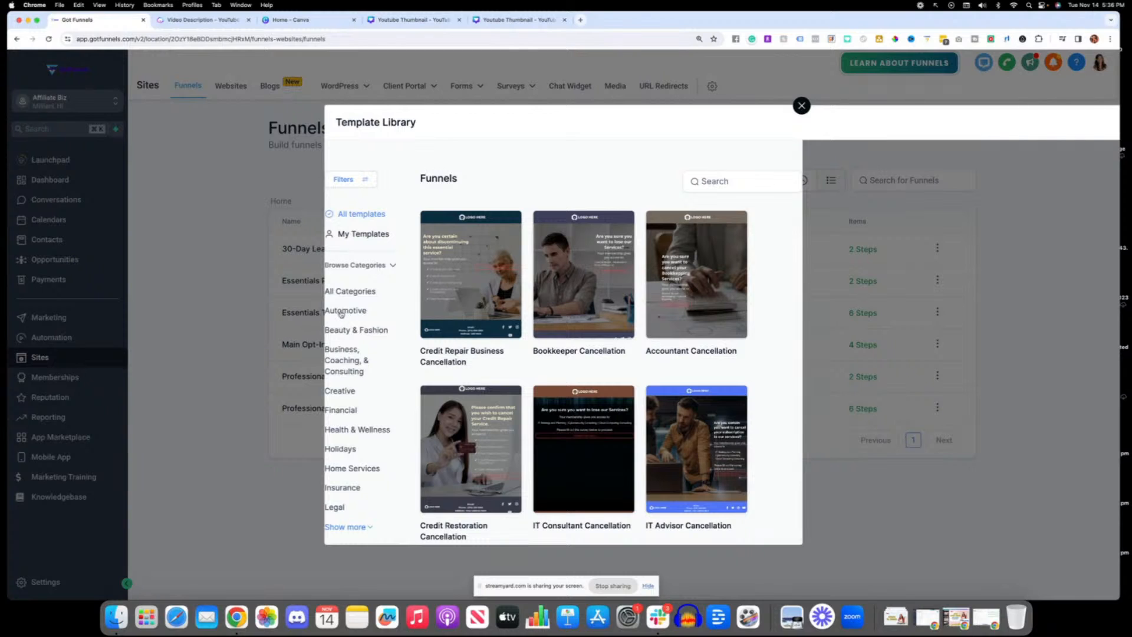
Step: Filter the funnel templates by Business, Coaching, & Consulting, by Financial, by Insurance and finally by Real Estate
scroll(362, 323, down, 2)
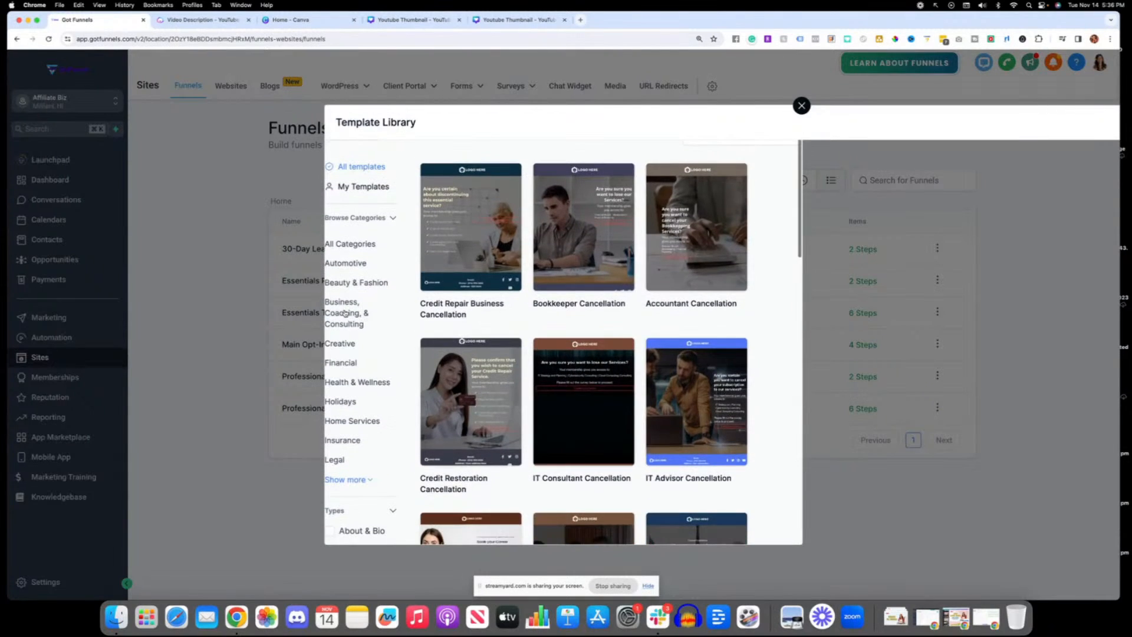
click(348, 314)
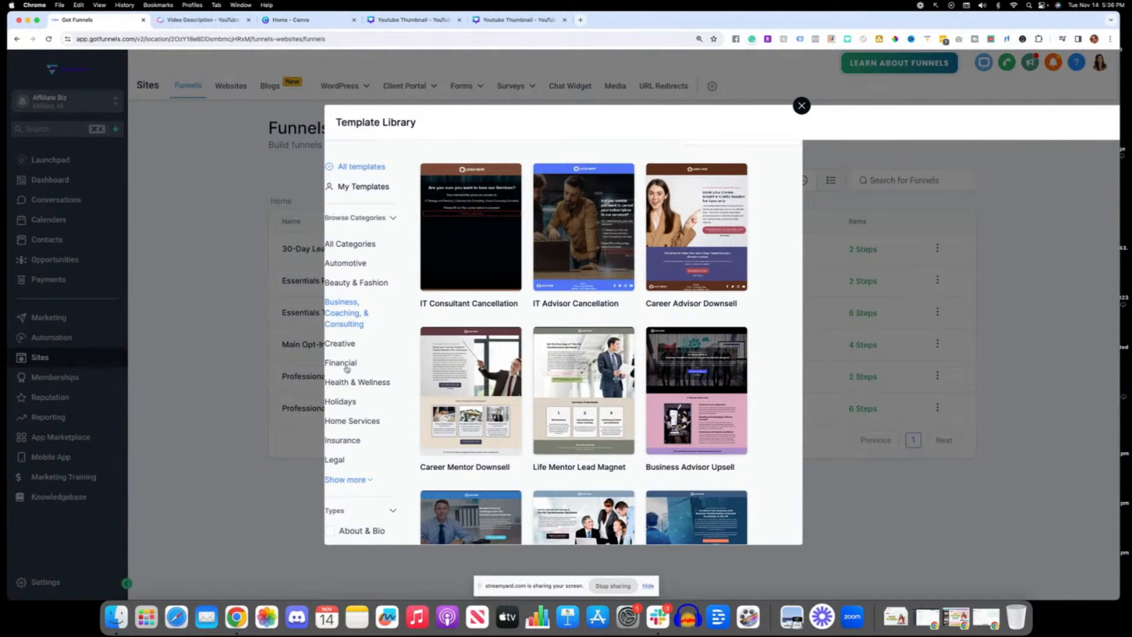
click(345, 363)
scroll(344, 359, down, 3)
click(343, 357)
click(354, 396)
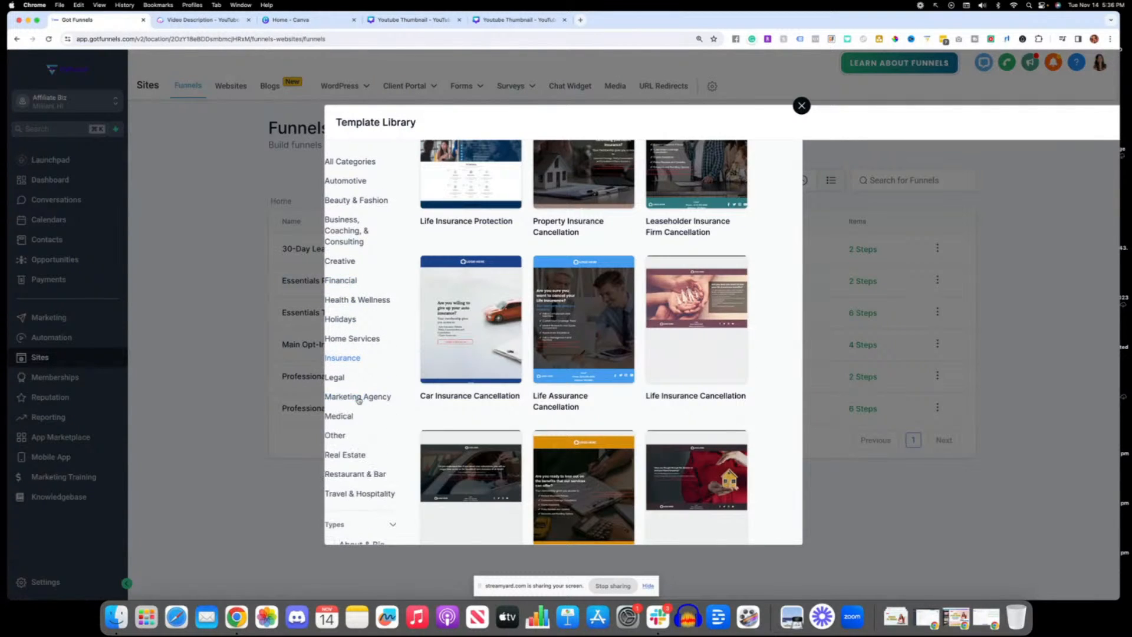
scroll(370, 412, down, 1)
click(354, 449)
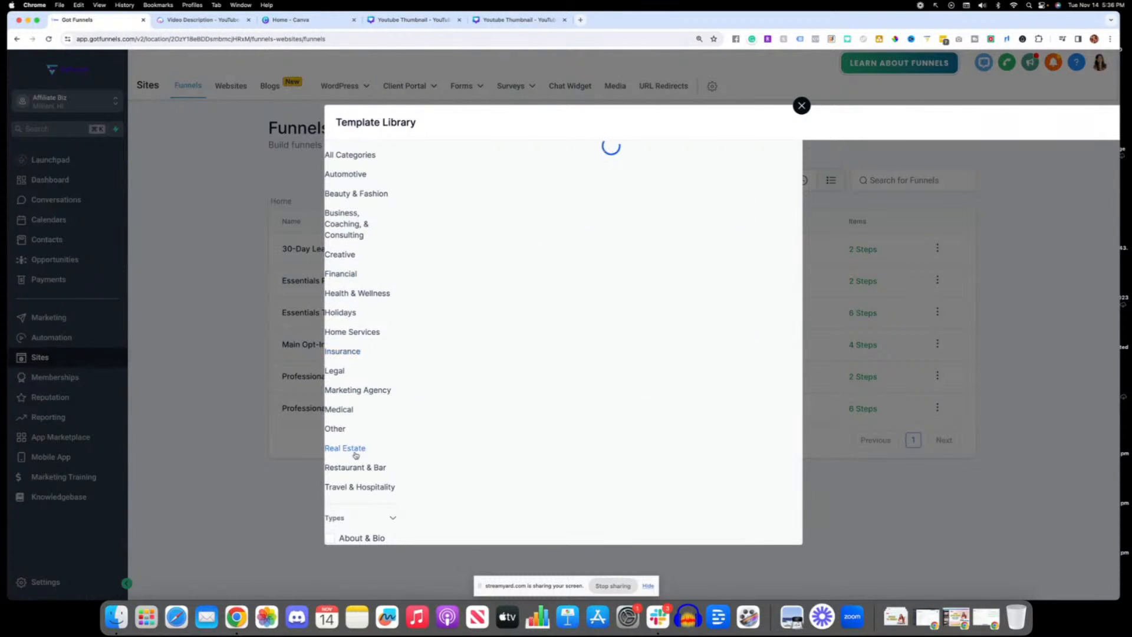
Step: Look through the Real Estate funnel templates and close the template library without choosing one
scroll(411, 459, down, 1)
scroll(448, 453, up, 3)
scroll(480, 450, down, 5)
scroll(478, 450, down, 10)
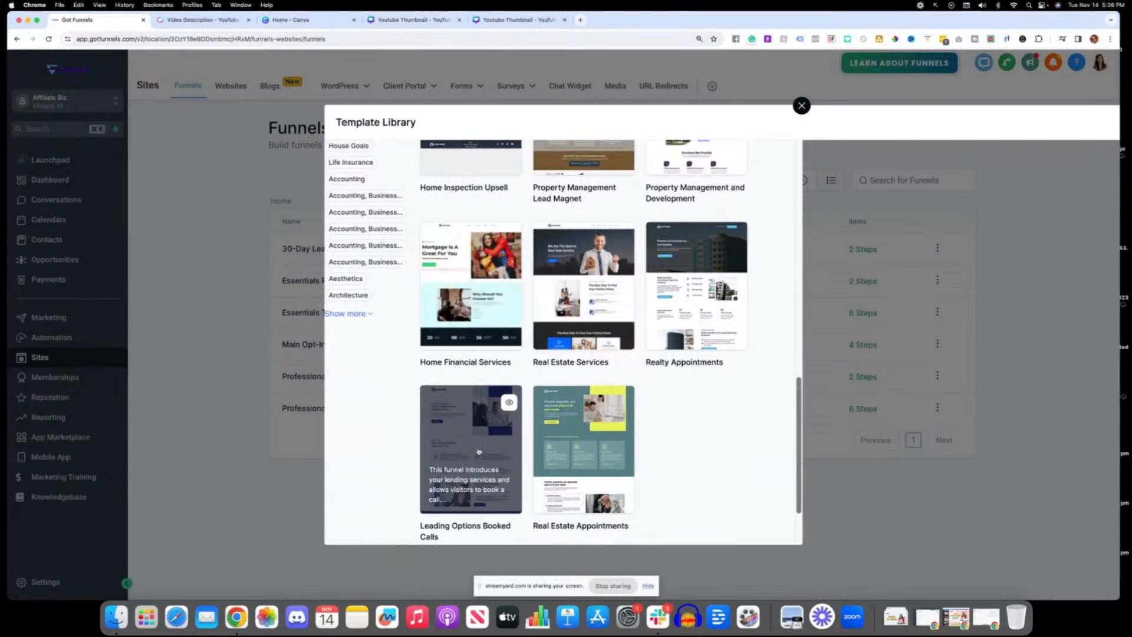
scroll(478, 451, down, 2)
scroll(478, 450, up, 4)
scroll(478, 452, up, 12)
scroll(478, 452, up, 6)
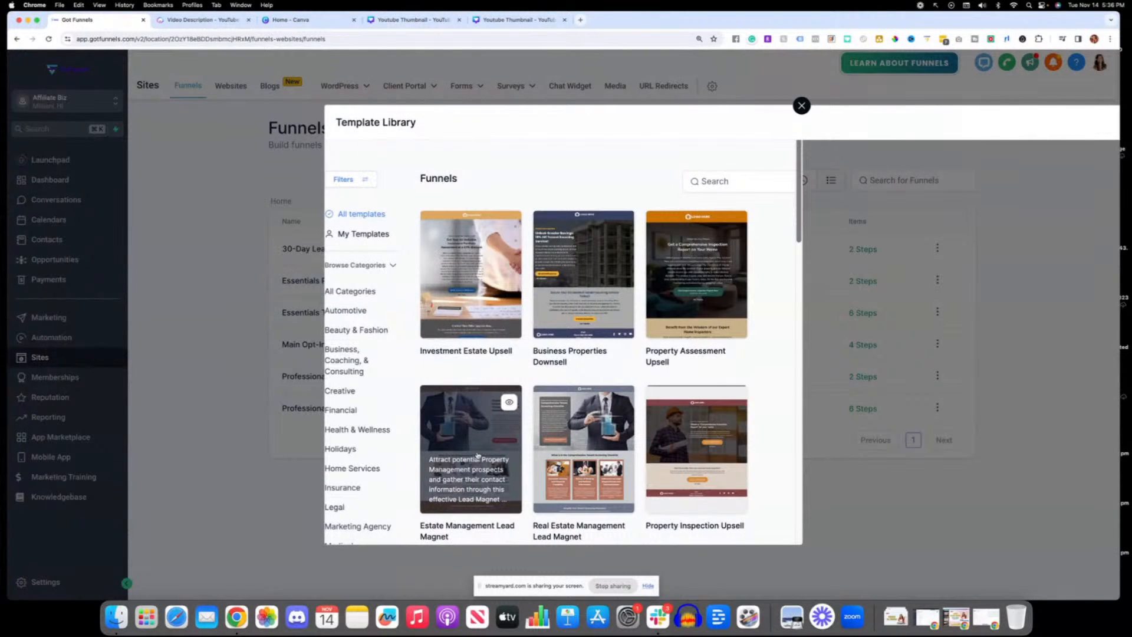
click(801, 106)
Step: Create a new blank funnel named "Start From Scratch"
click(941, 128)
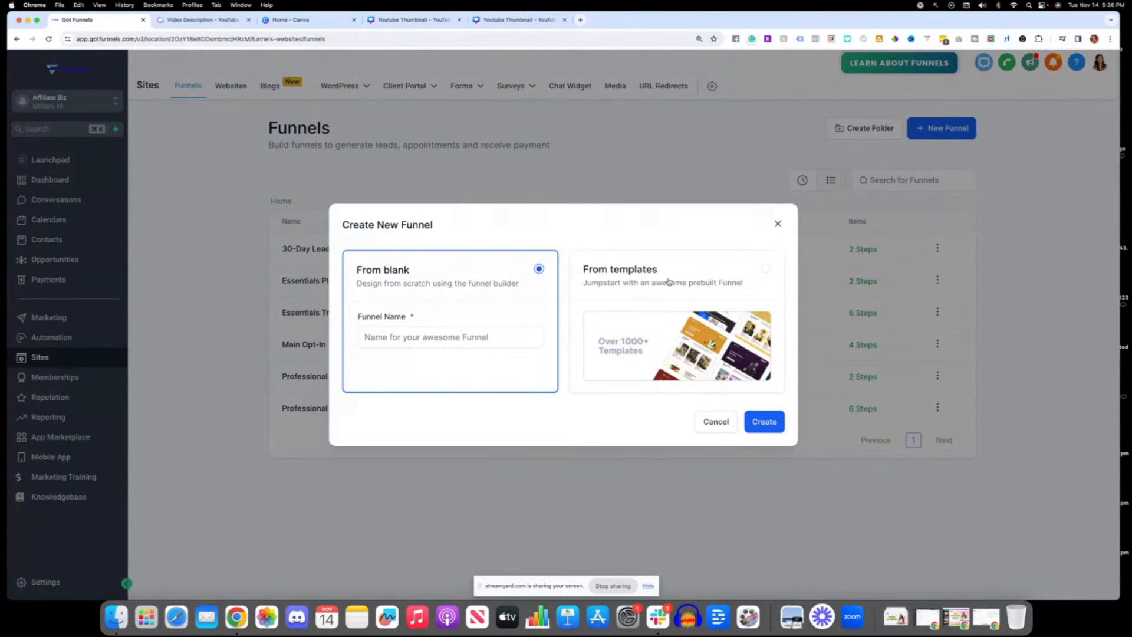
click(364, 334)
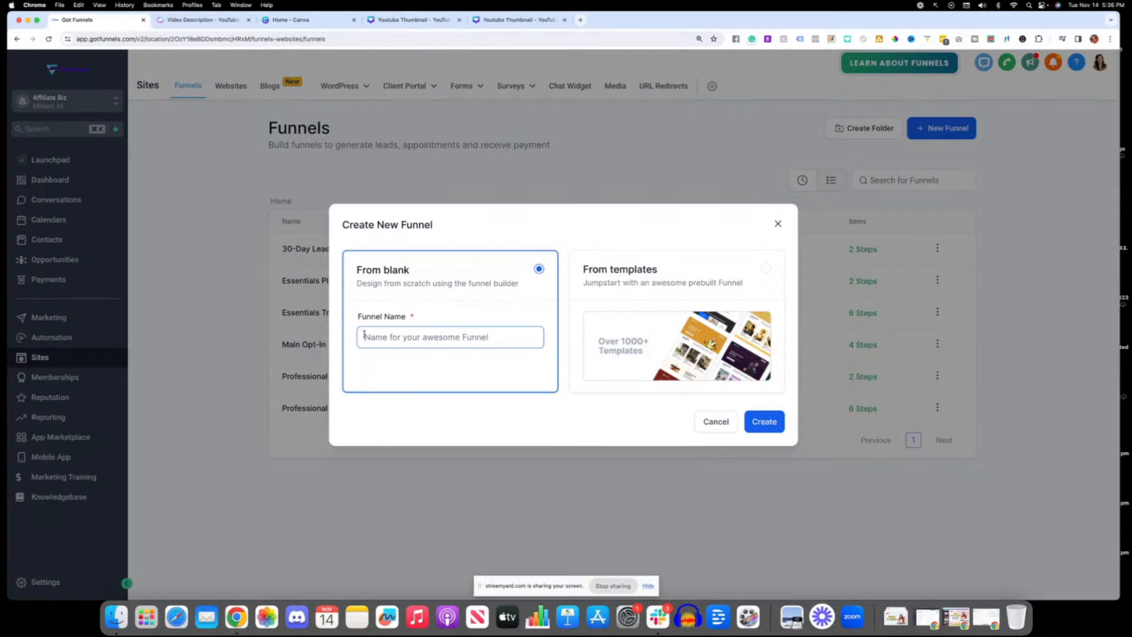
text(Start Fto)
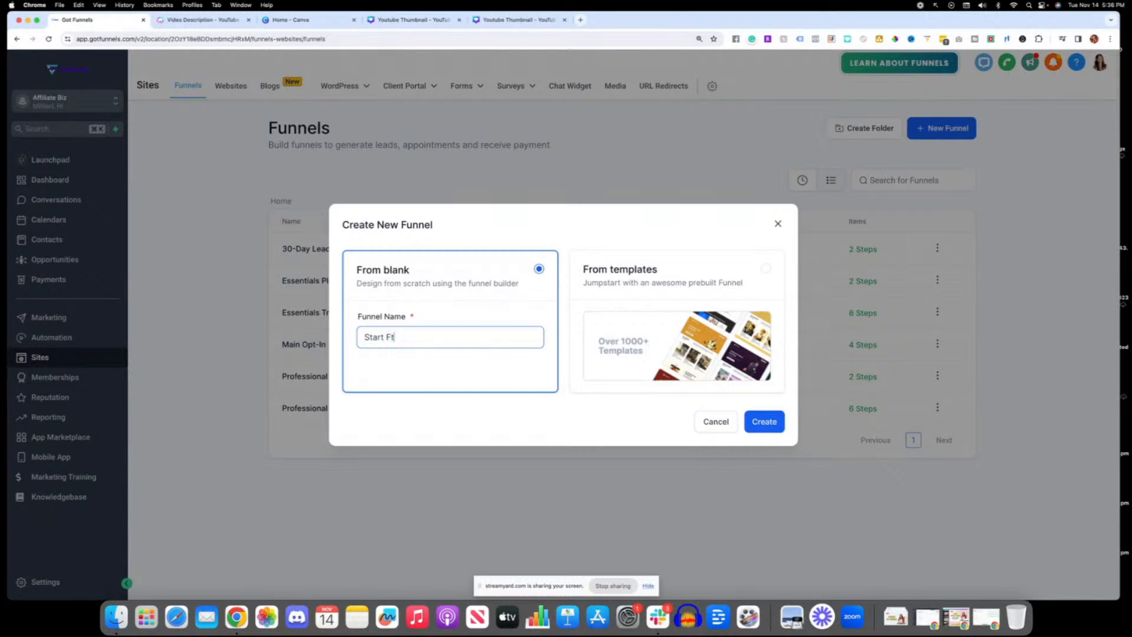
key(BackSpace)
key(BackSpace)
text(rom Staaratch)
click(766, 425)
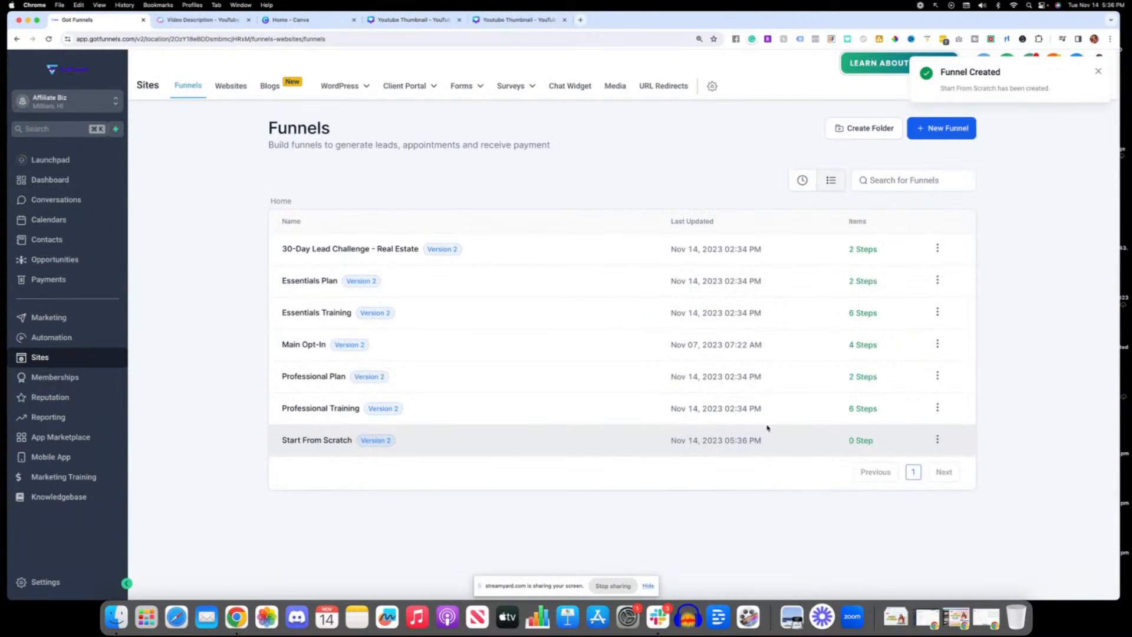
Step: Open the Start From Scratch funnel and add a funnel step named "optin", leaving the path and ClickFunnels import empty
click(321, 442)
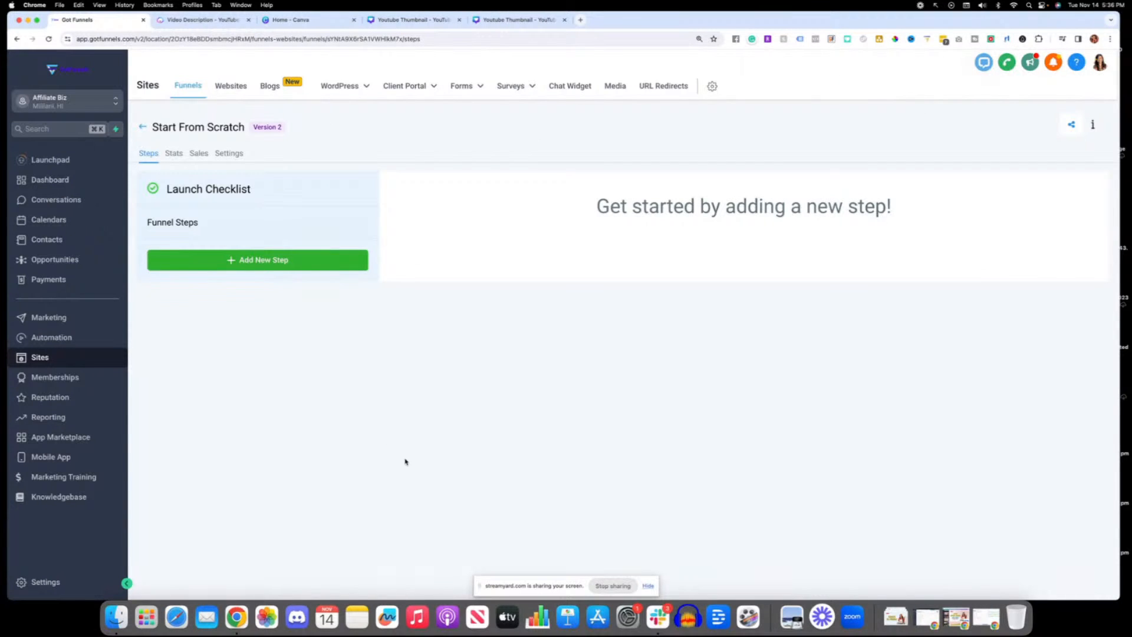
click(249, 259)
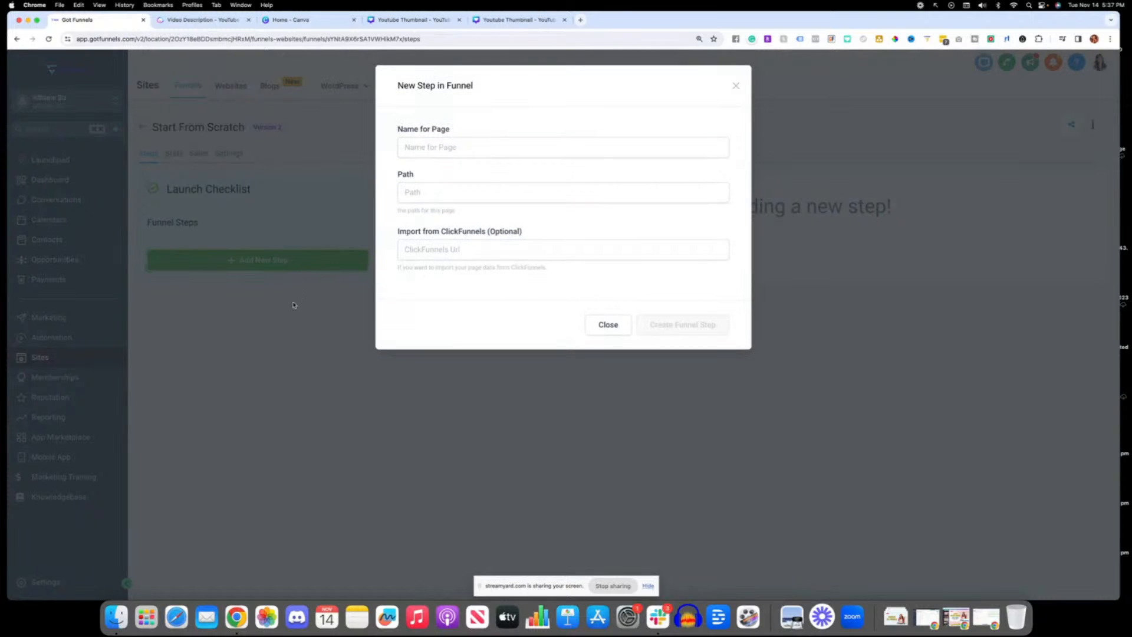
click(414, 148)
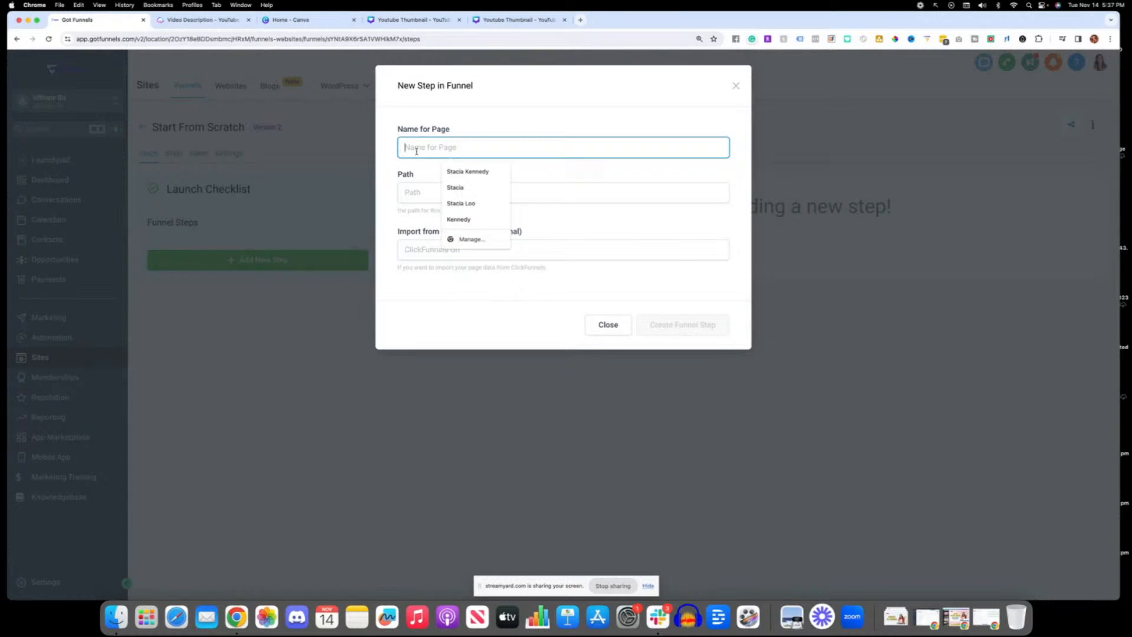
text(optin)
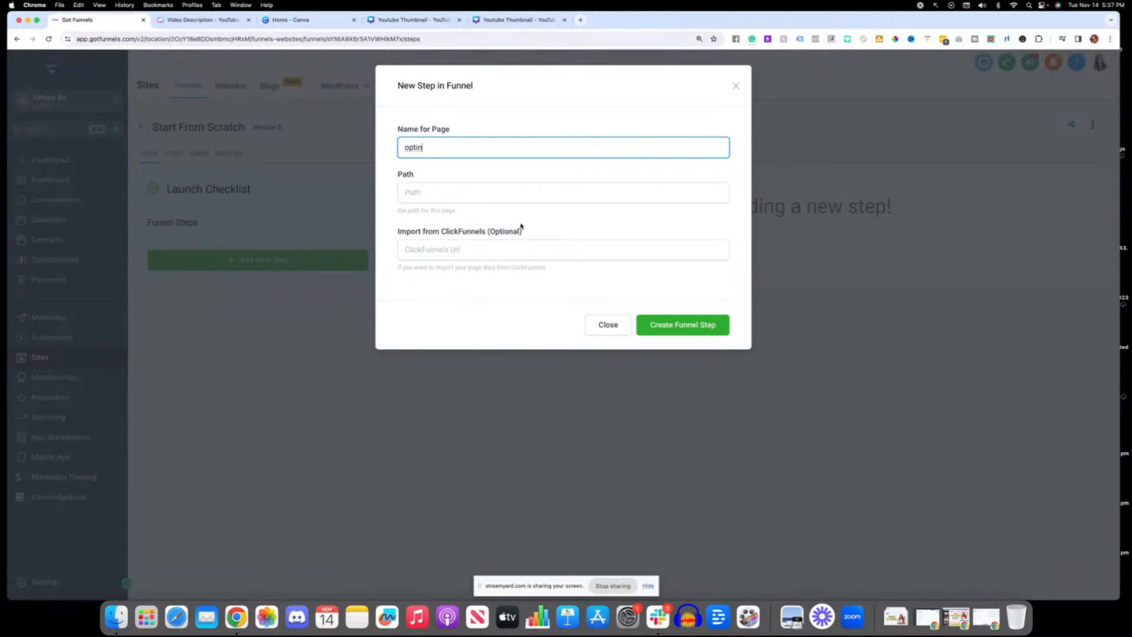
click(406, 250)
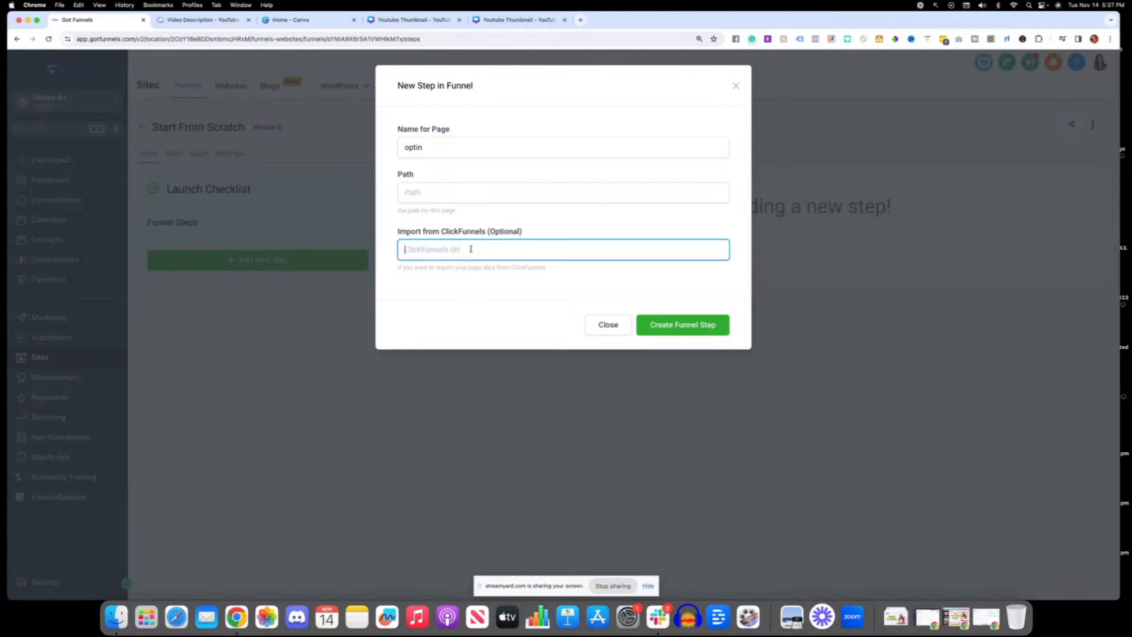
click(689, 324)
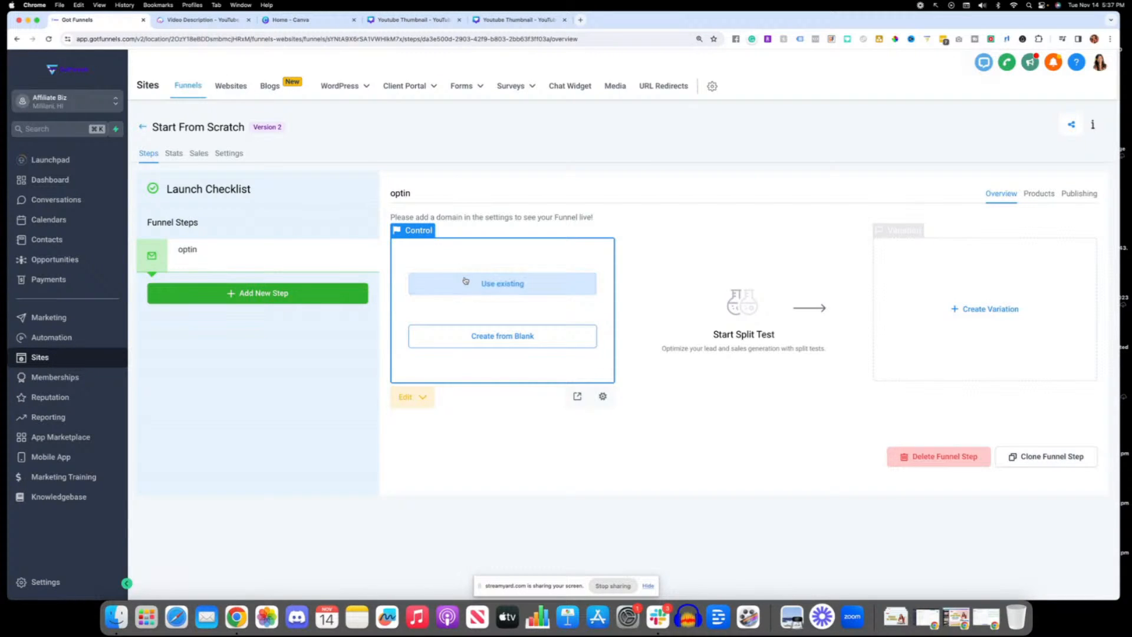
Step: Create the optin page from blank and add a full-width section to it
click(518, 341)
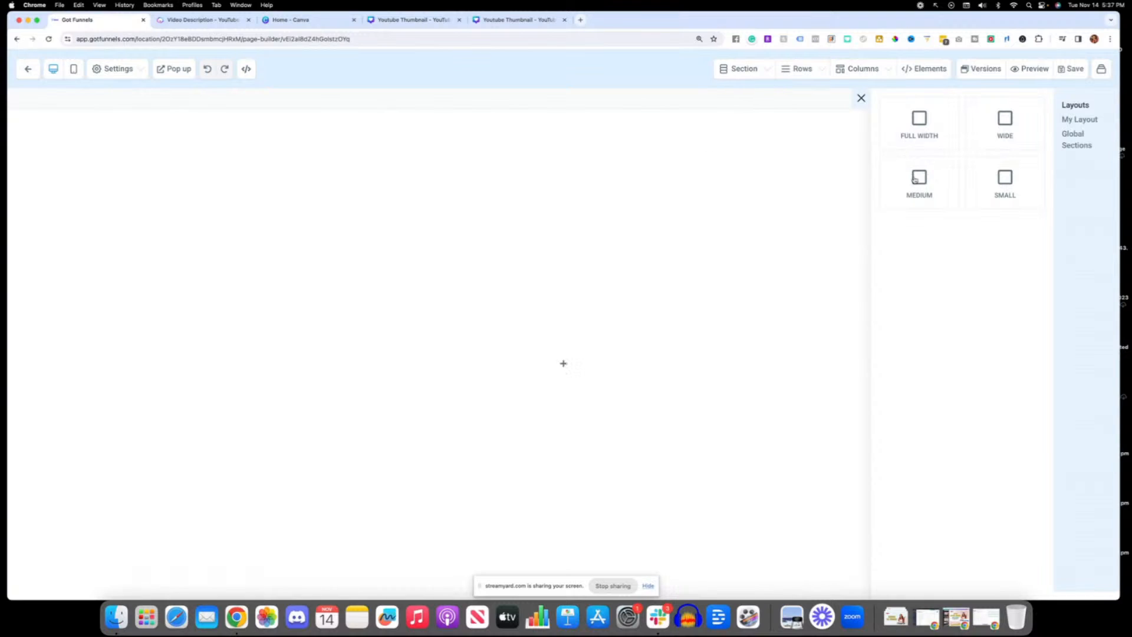
click(931, 127)
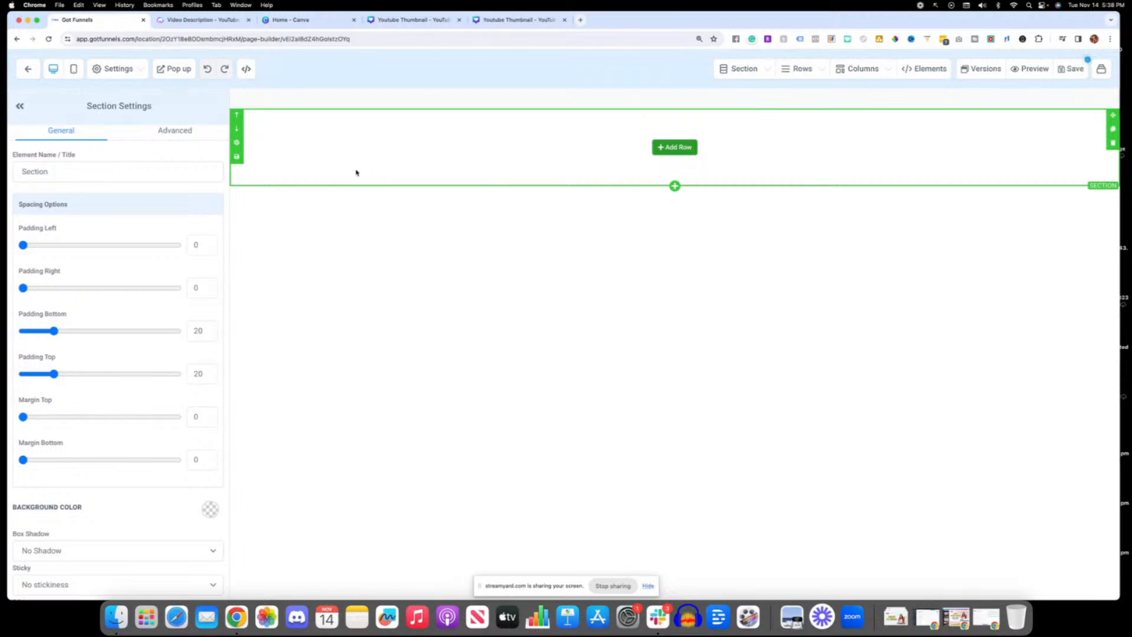
Step: Try black and white as the section's background colour and settle on light grey
scroll(142, 420, down, 2)
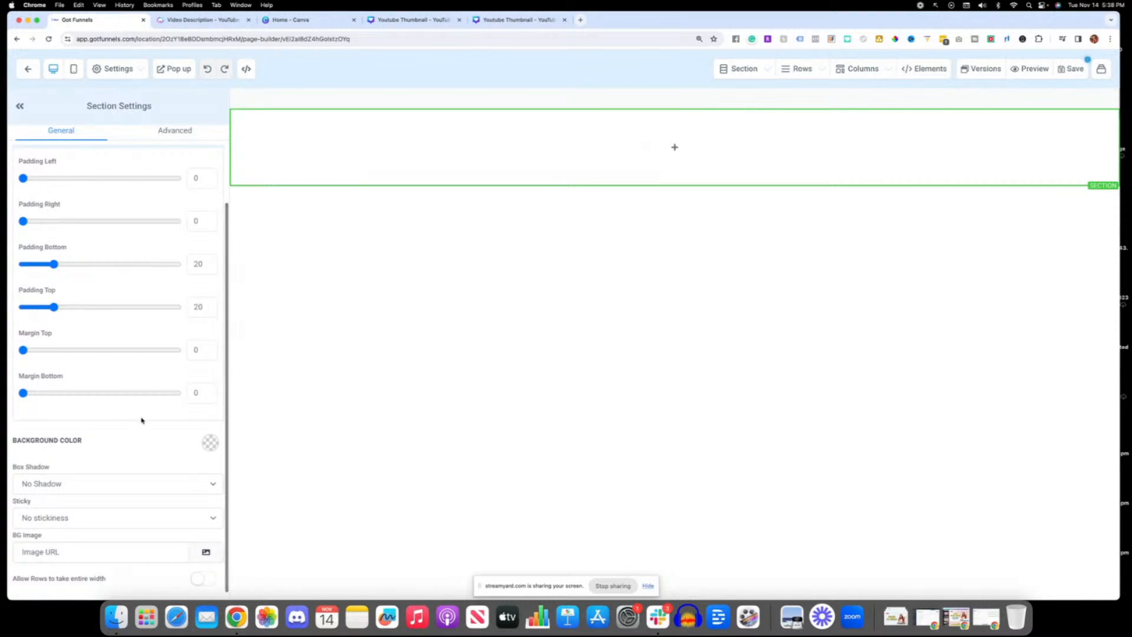
click(210, 443)
click(106, 467)
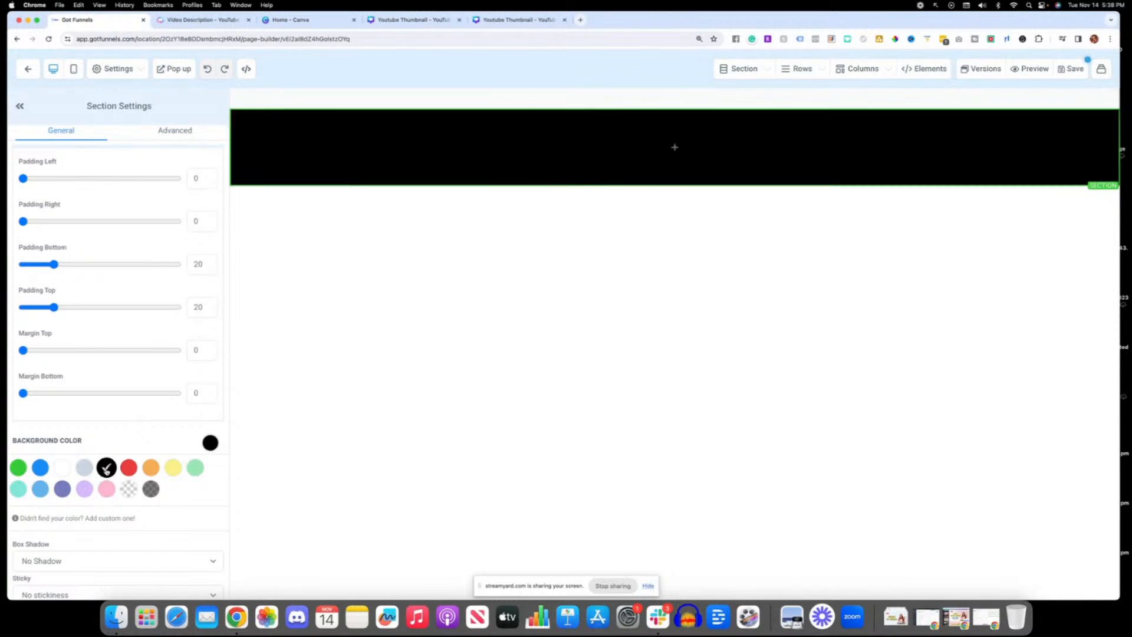
scroll(53, 486, down, 2)
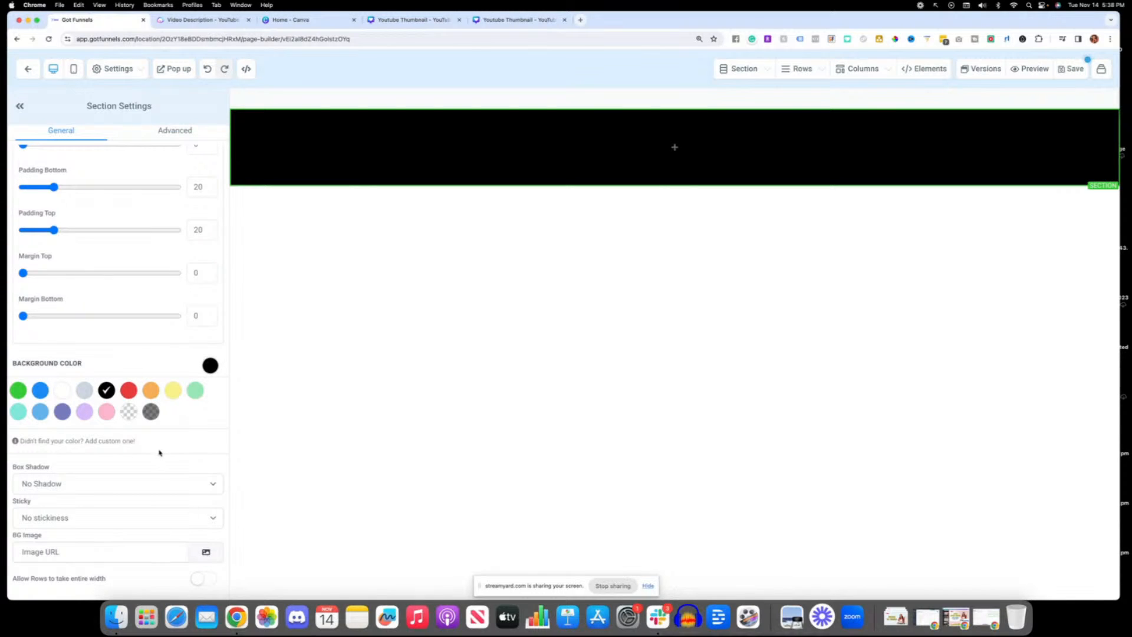
click(62, 390)
click(84, 391)
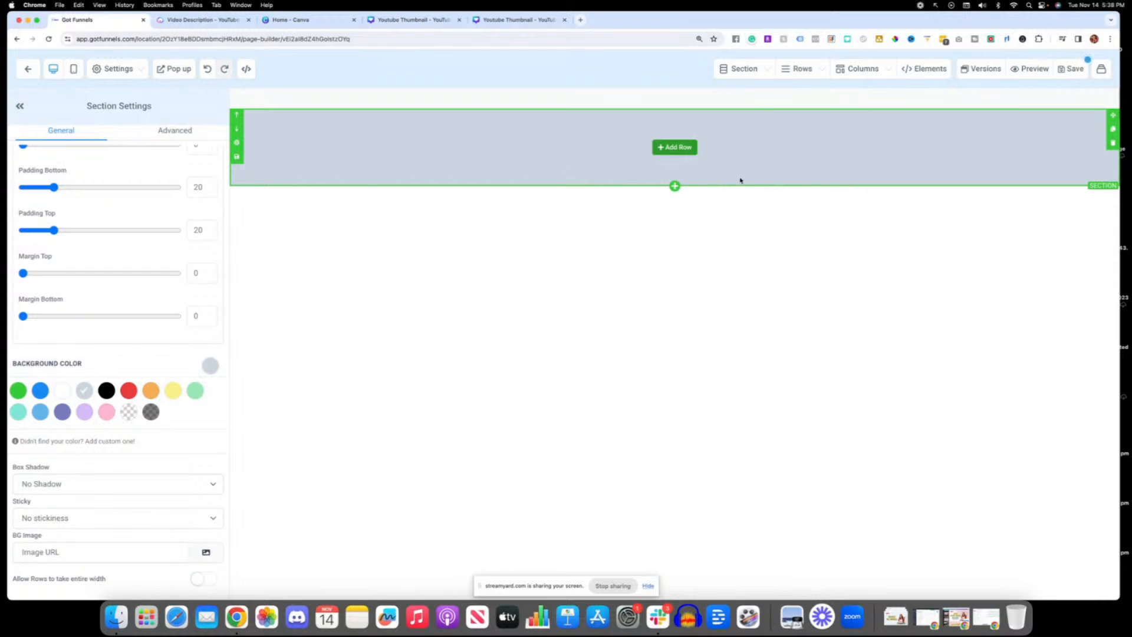
Step: Add a two-column row to the grey section and narrow its first column so the second becomes wider
click(674, 147)
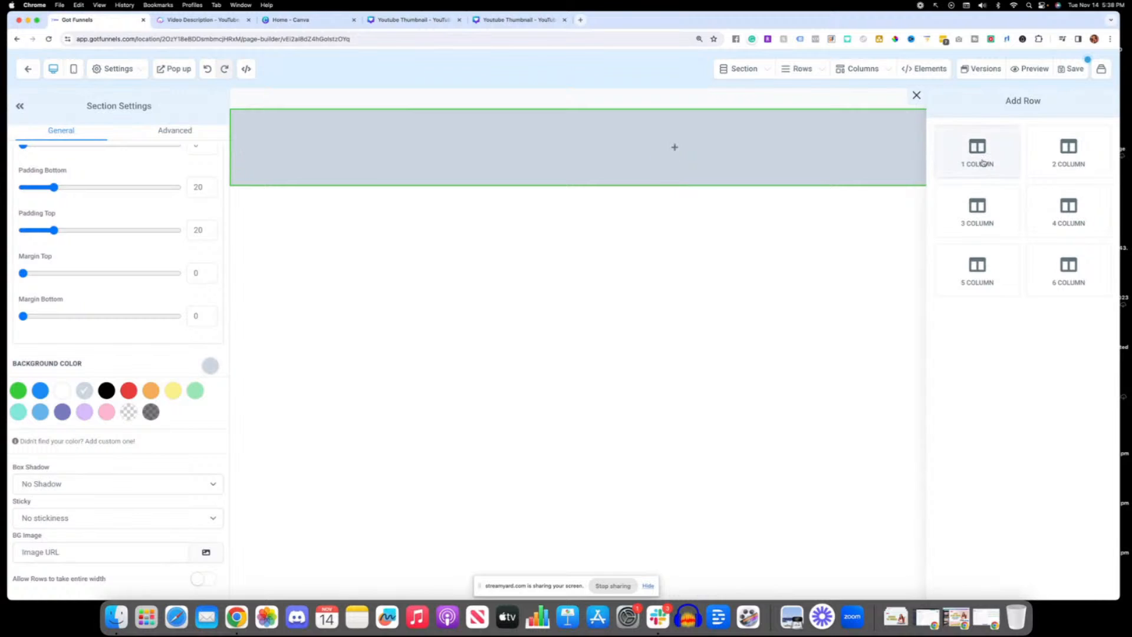
click(1072, 162)
drag(674, 159, 591, 157)
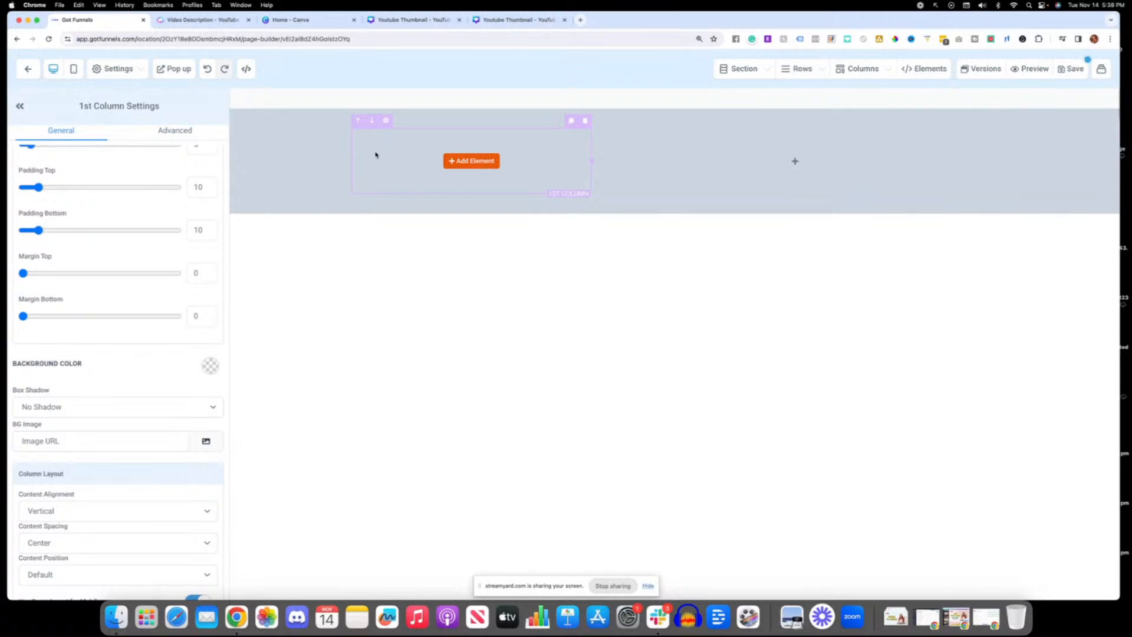
Step: Select the section, the first column and the two-column row in turn to compare their outlines and settings
click(331, 156)
click(354, 148)
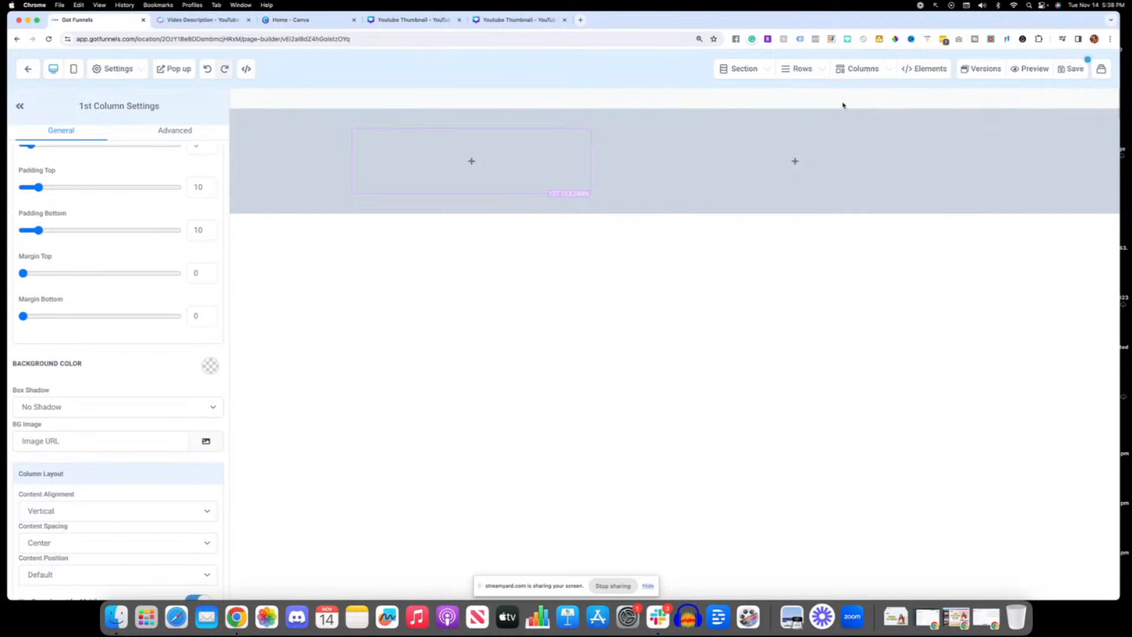
click(734, 123)
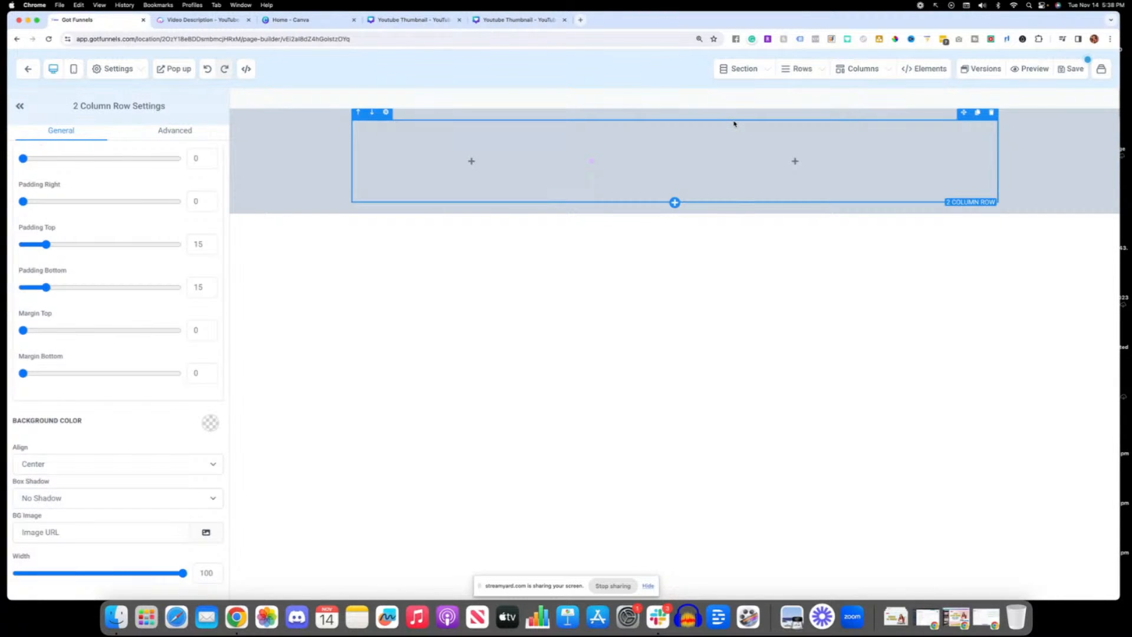
click(727, 114)
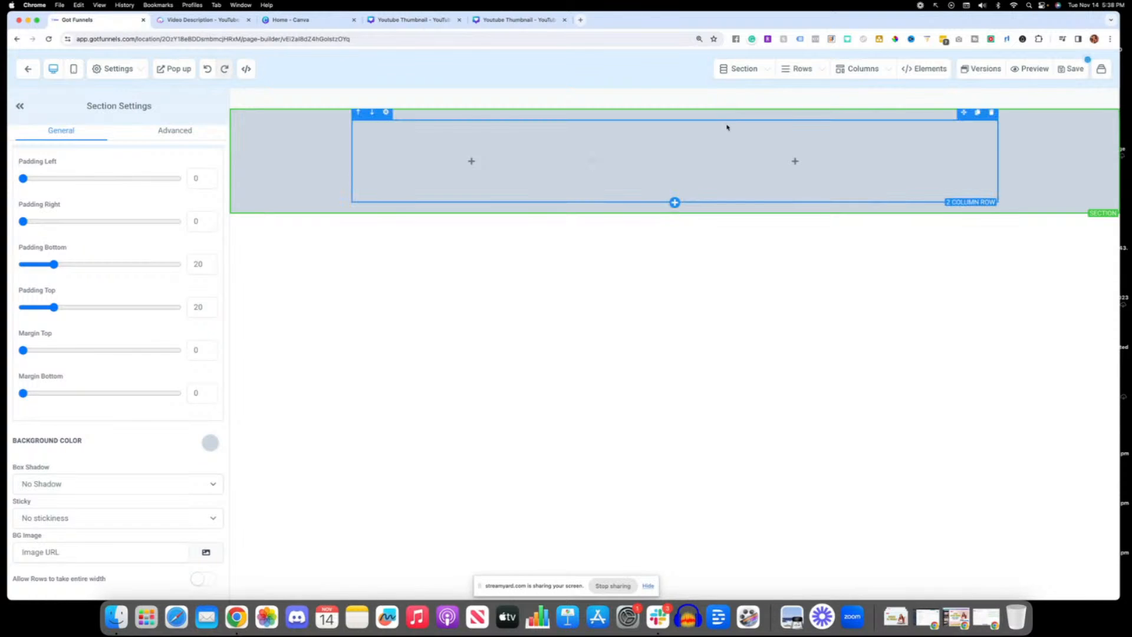
click(727, 127)
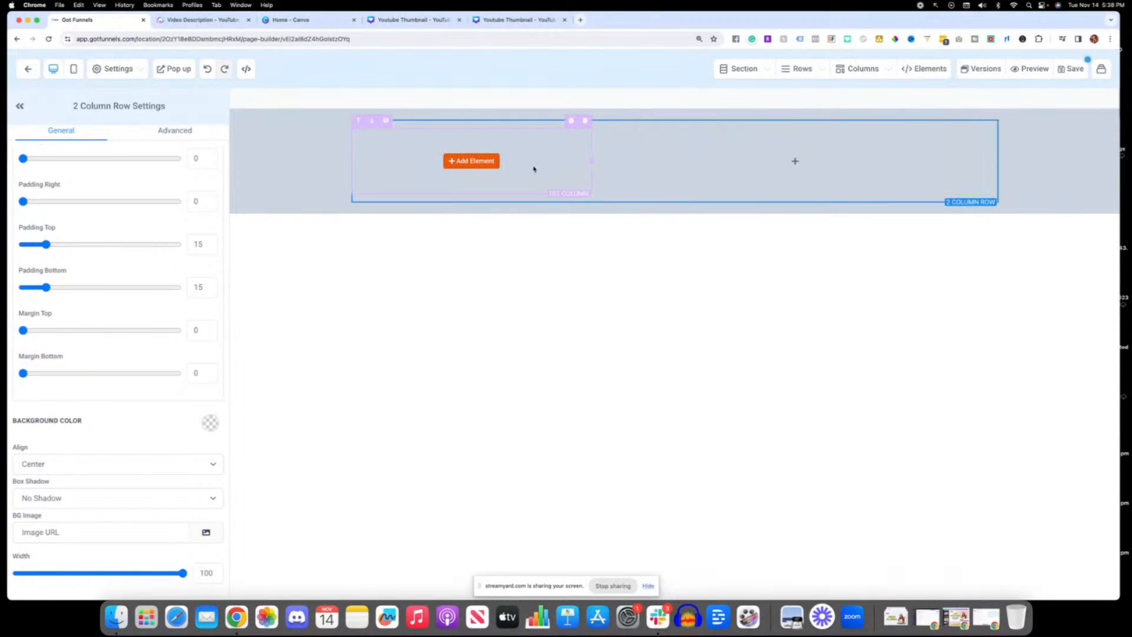
Step: Add an image element to the first column of the grey section's two-column row
click(478, 164)
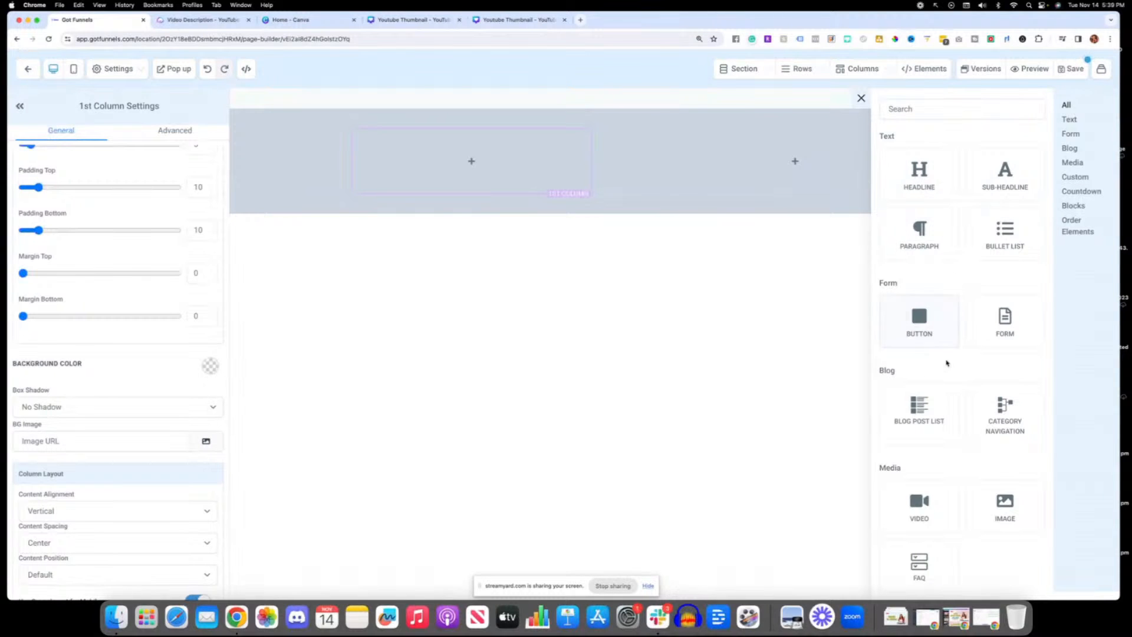
scroll(919, 312, down, 4)
scroll(922, 318, down, 3)
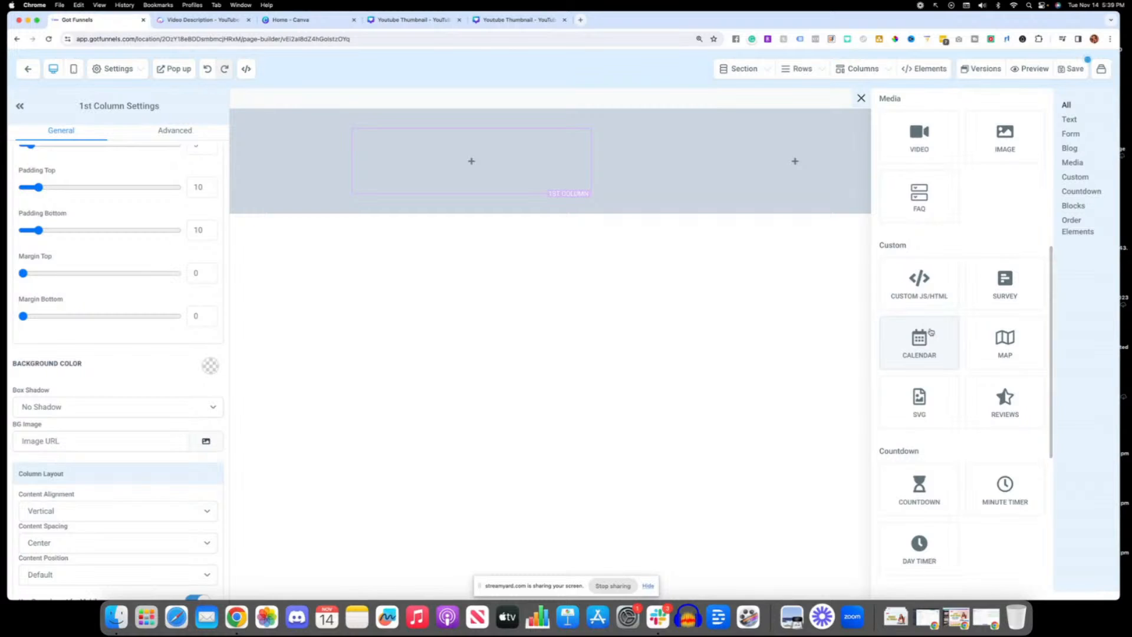
scroll(905, 277, up, 2)
scroll(1014, 354, up, 3)
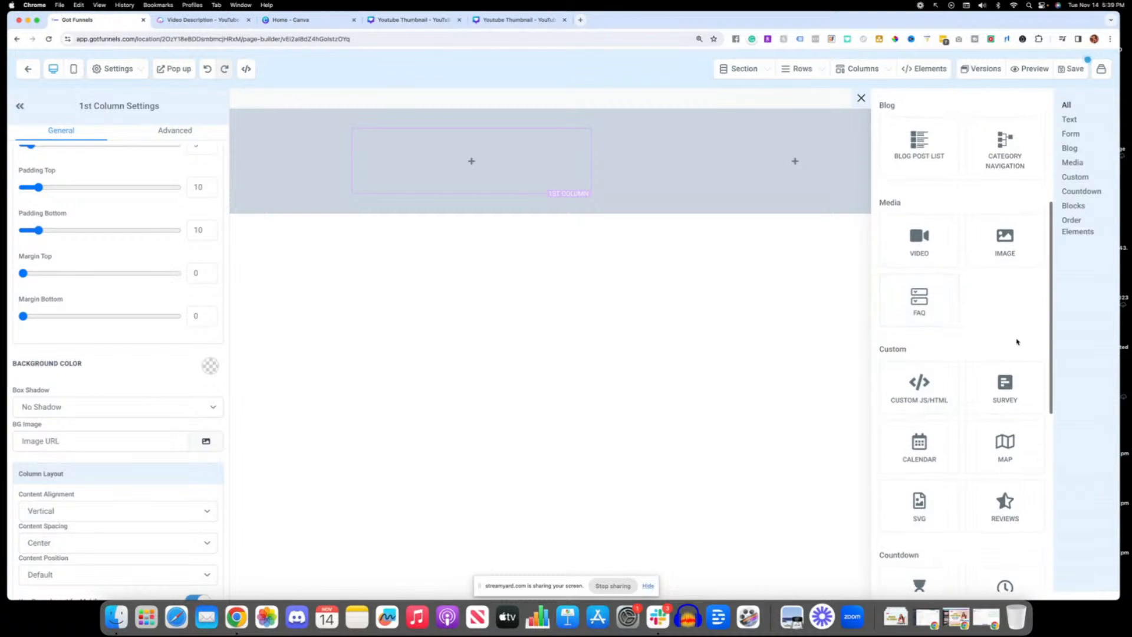
drag(1011, 383, 501, 171)
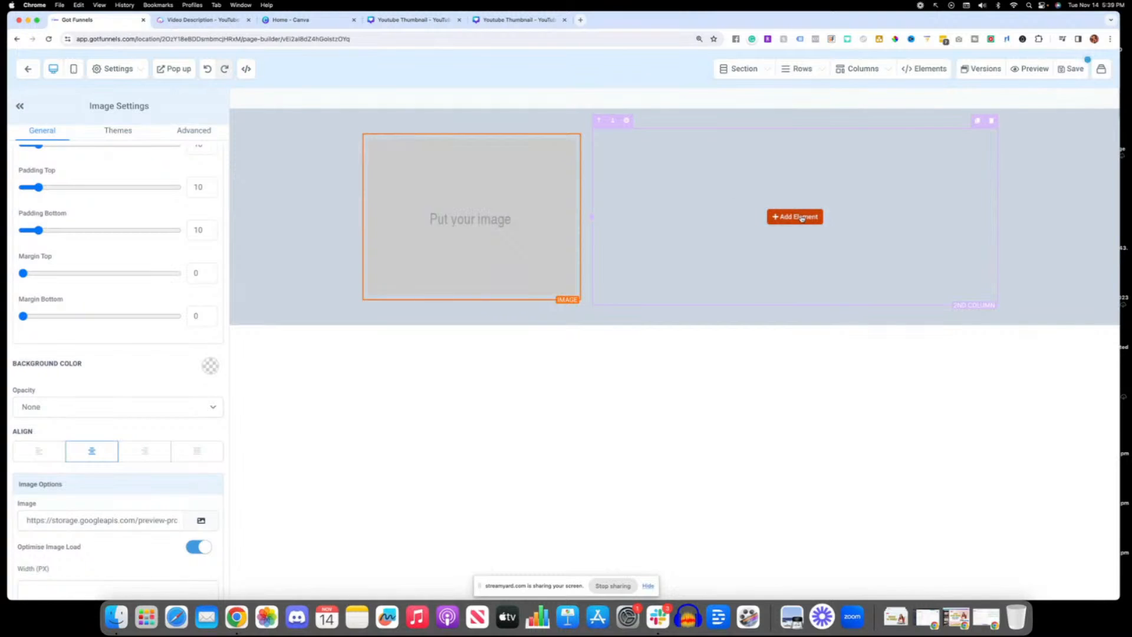
Step: Find the category navigation element with the search term "nav" and add it to the second column beside the image placeholder
click(796, 216)
scroll(969, 154, down, 5)
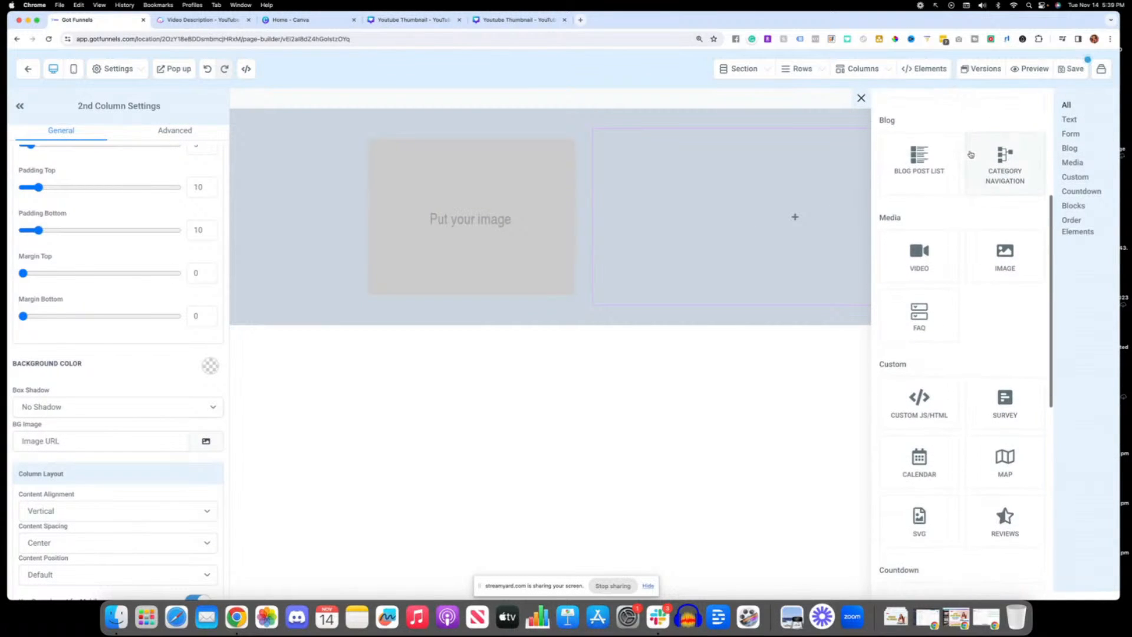
scroll(967, 155, up, 5)
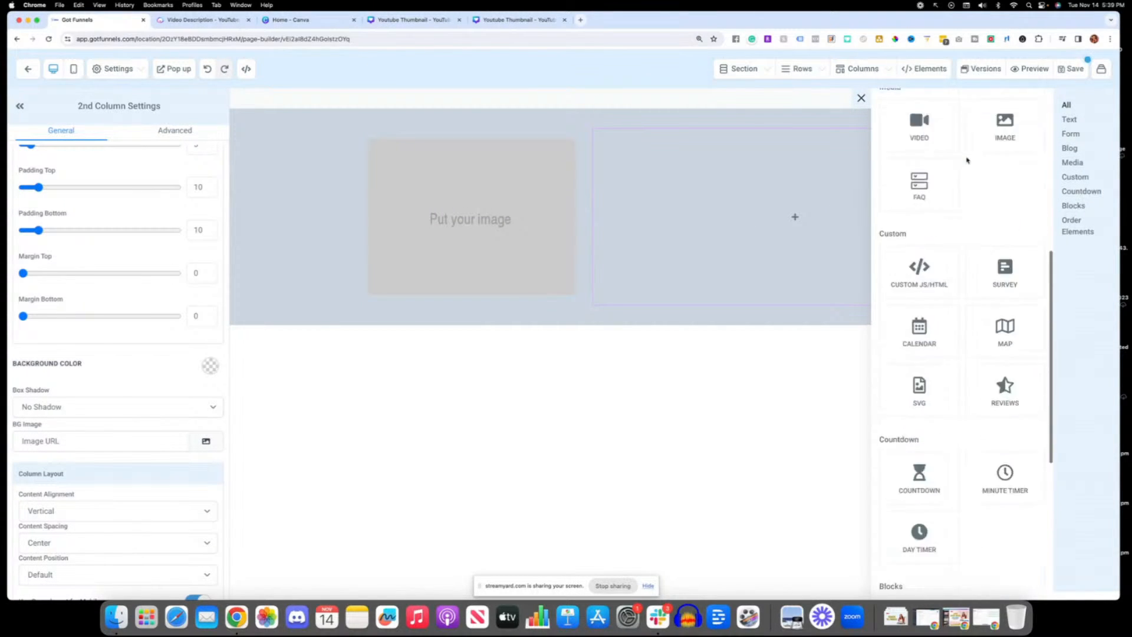
click(914, 108)
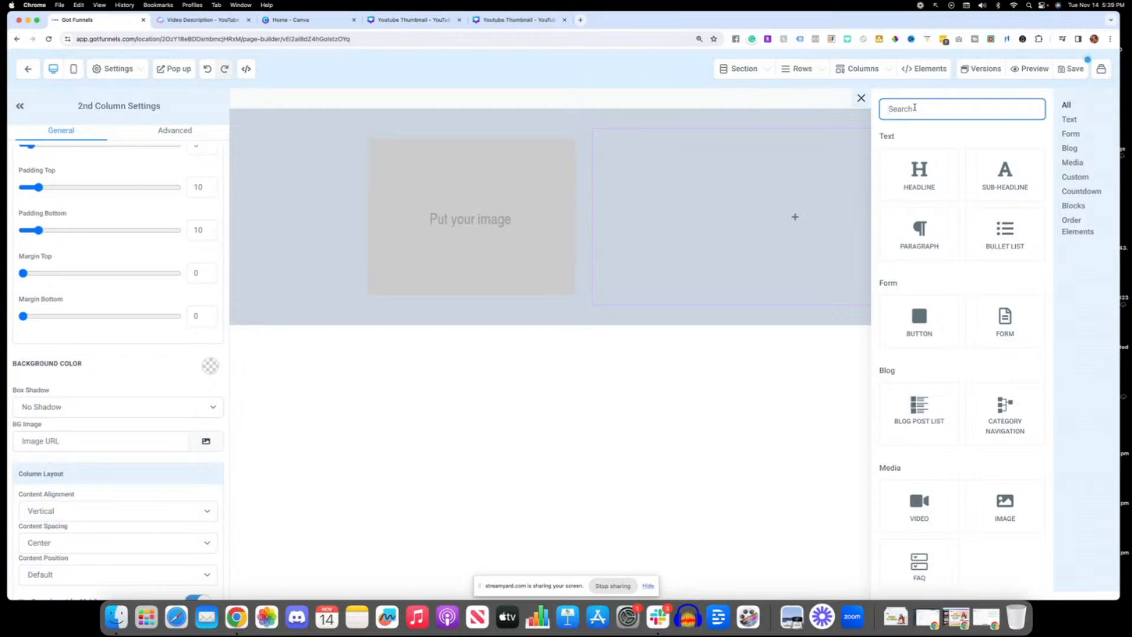
text(nav)
click(938, 233)
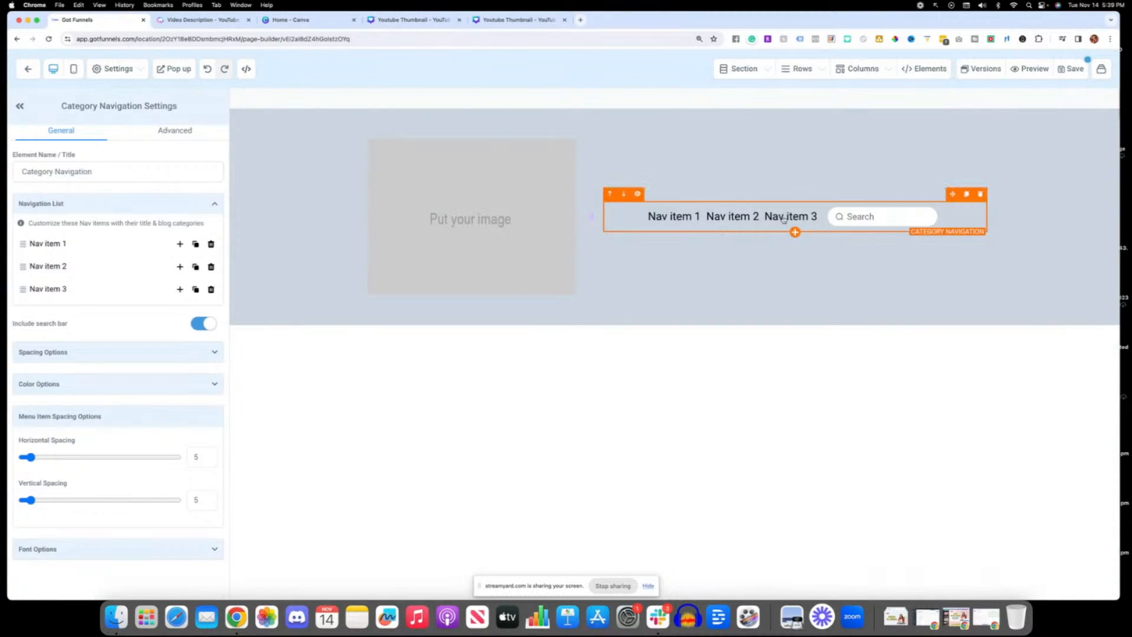
click(448, 227)
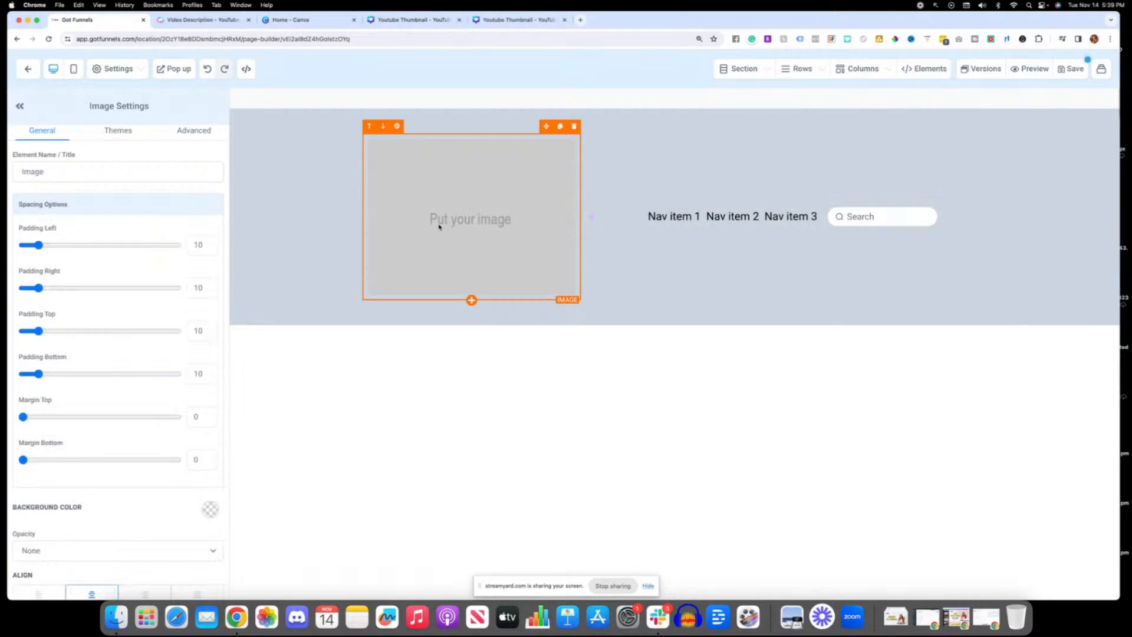
Step: Add a full-width section below the grey header section and give it a one-column row
click(675, 325)
click(934, 141)
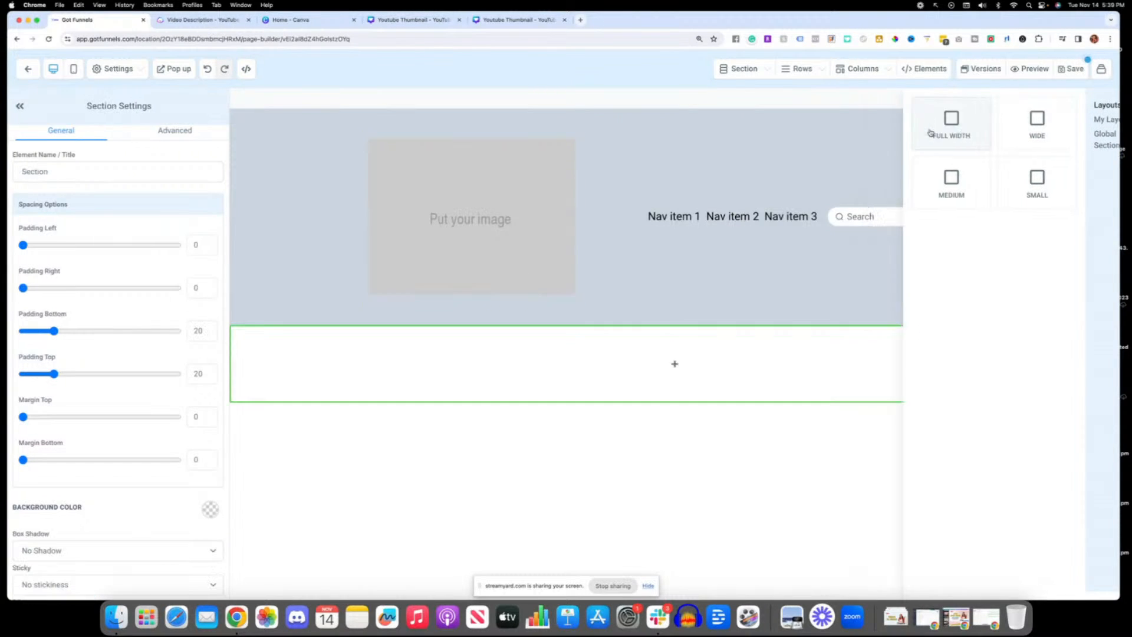
click(674, 362)
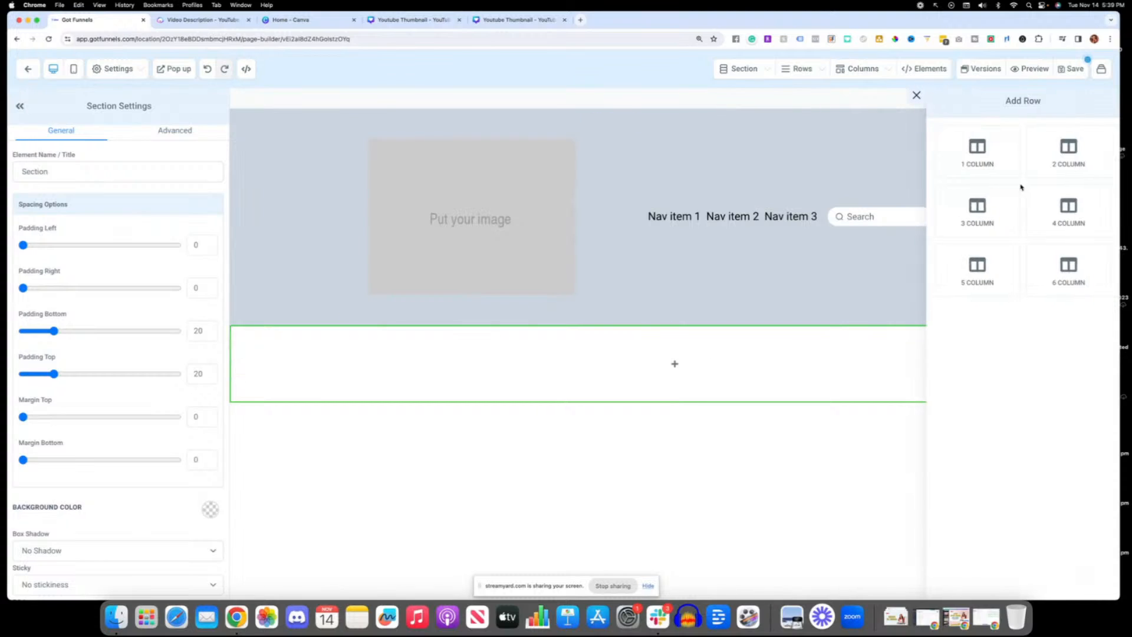
click(996, 159)
Step: Search the elements for "cale", add a calendar to the new one-column row and assign it the Demo Request calendar
click(683, 389)
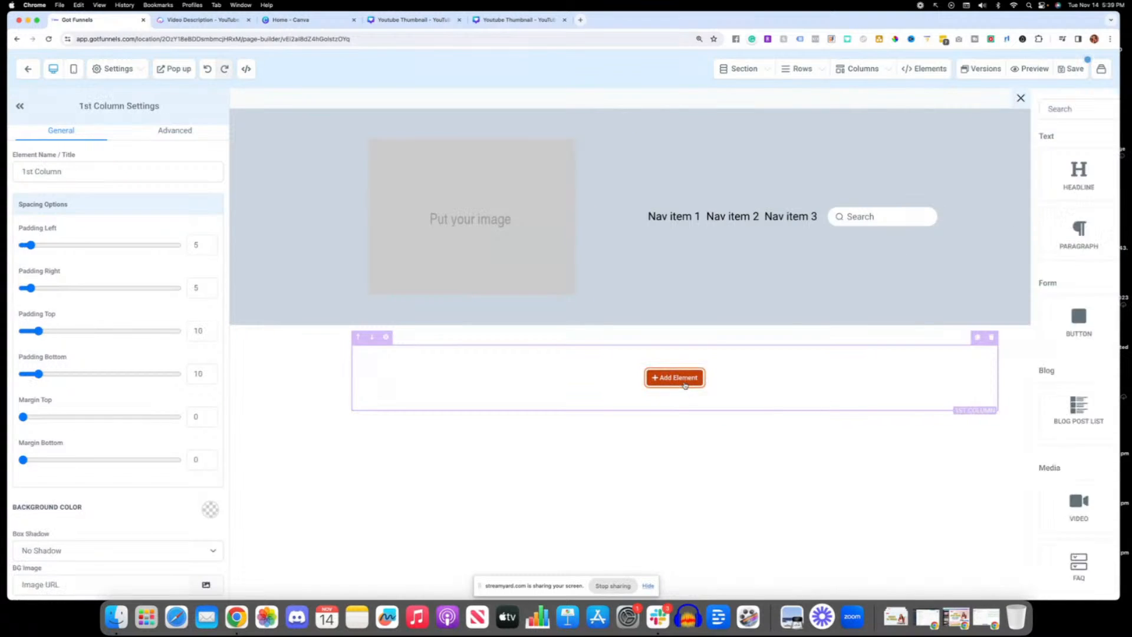
scroll(992, 388, down, 1)
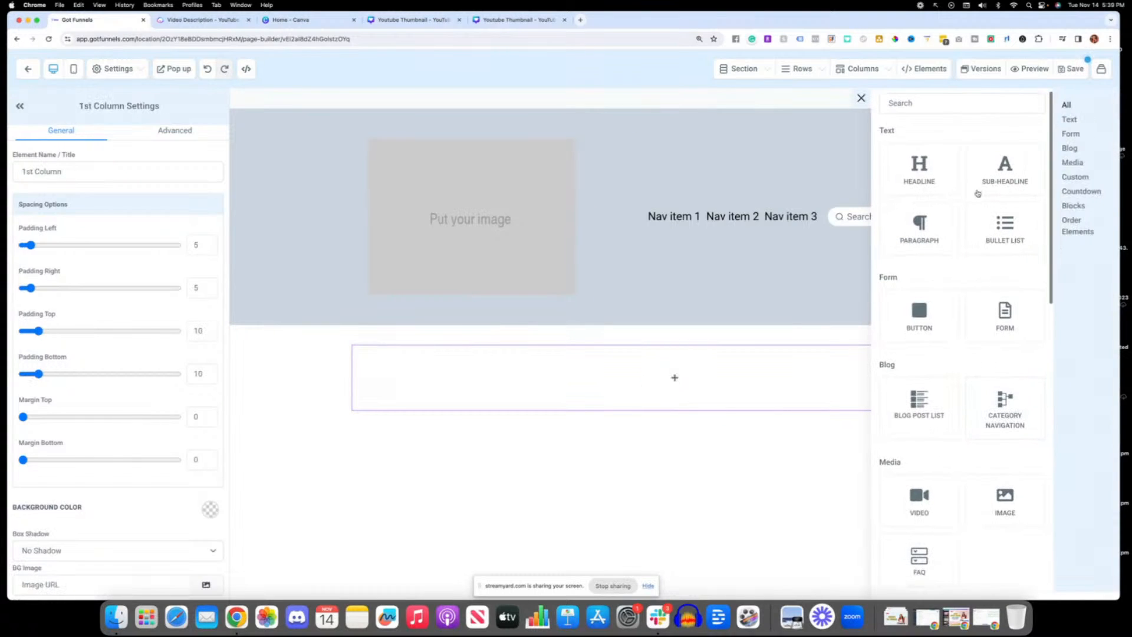
click(936, 97)
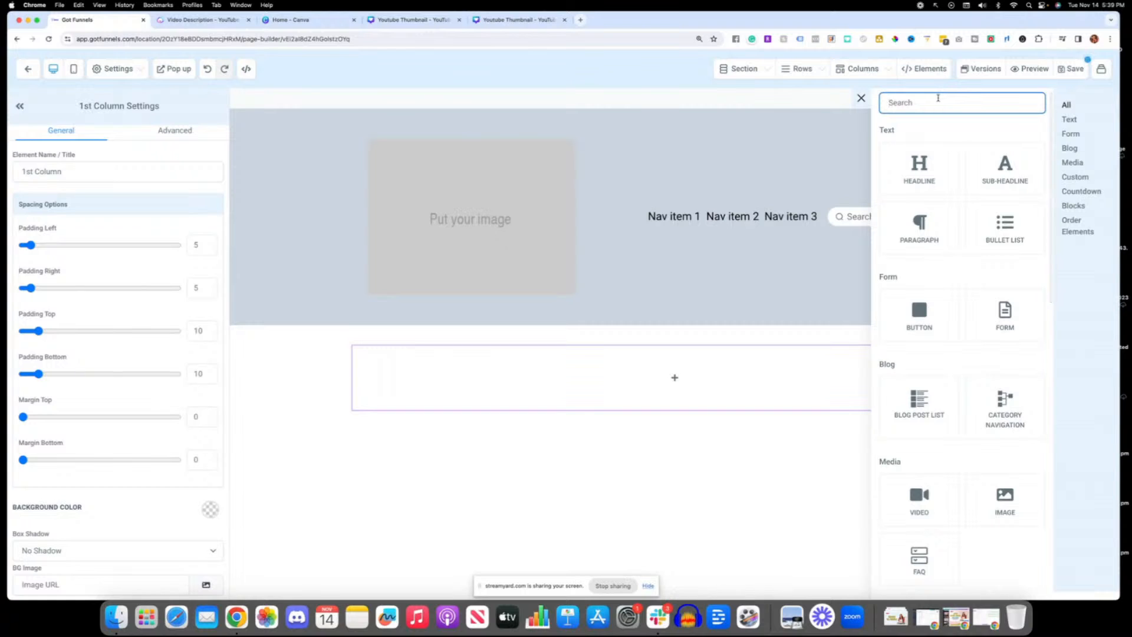
text(cale)
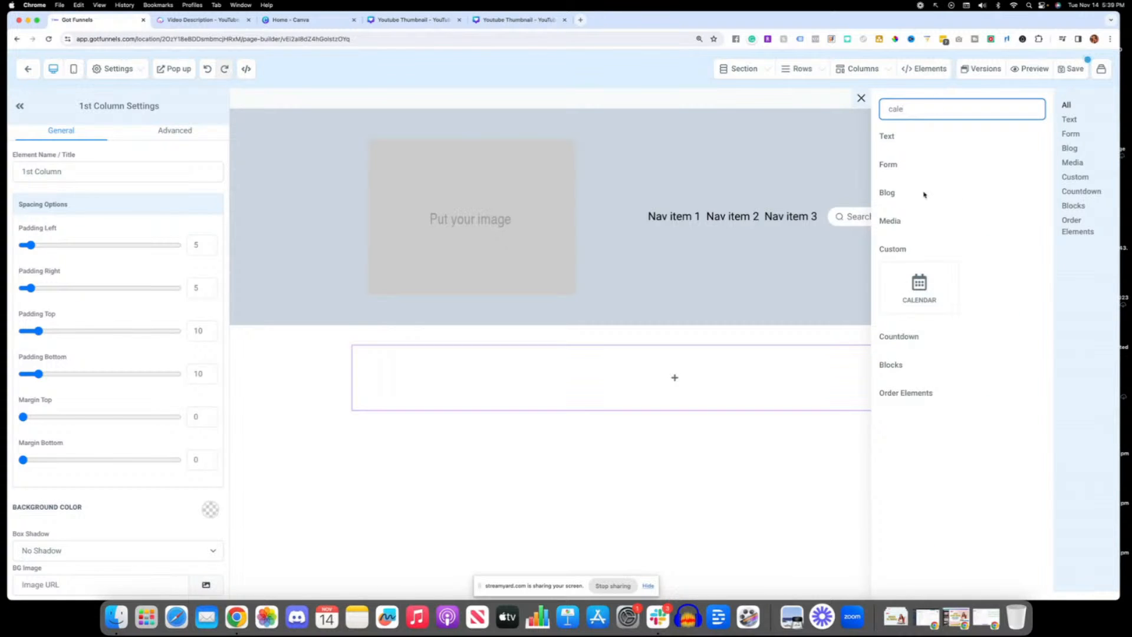
click(928, 306)
click(485, 287)
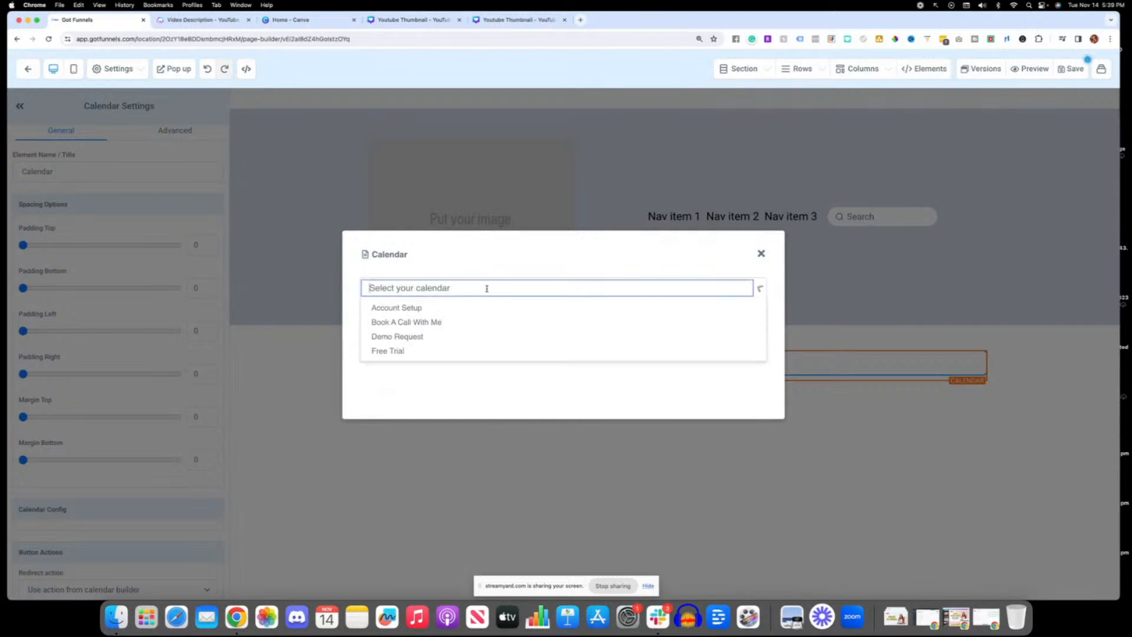
click(393, 340)
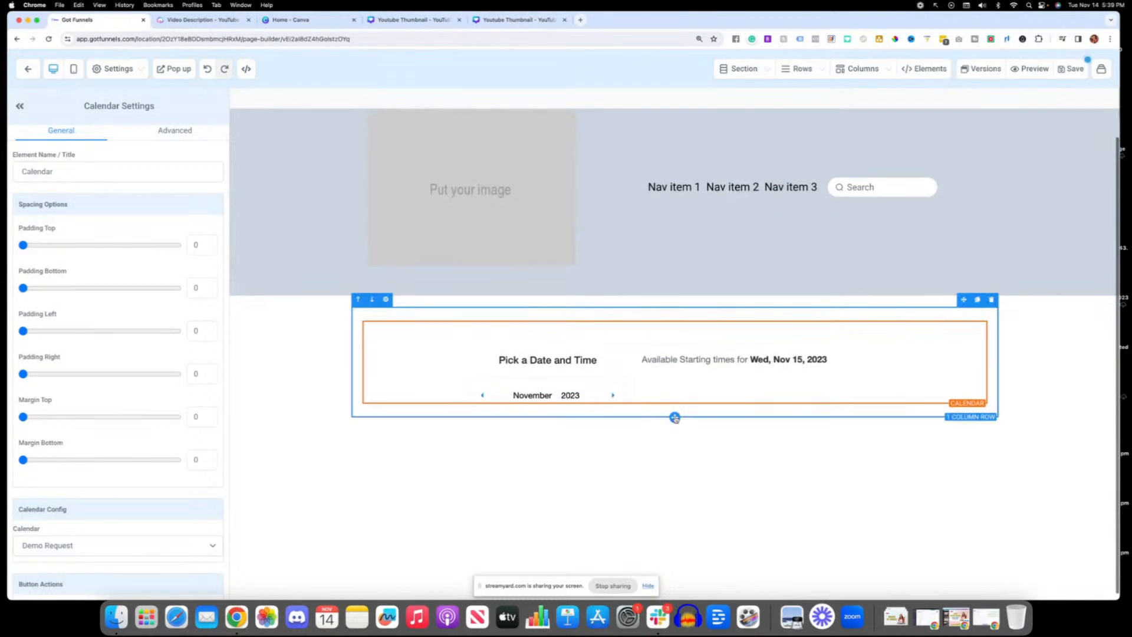
Step: Add a video element above the booking calendar in the one-column row
scroll(749, 436, down, 2)
scroll(757, 441, down, 1)
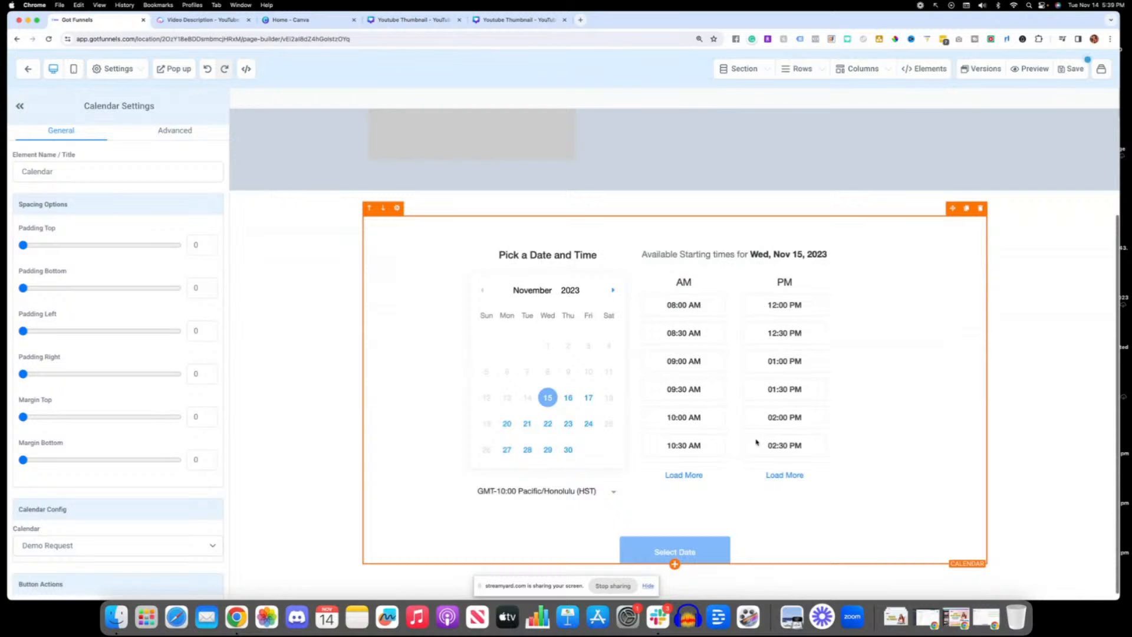
scroll(693, 566, down, 1)
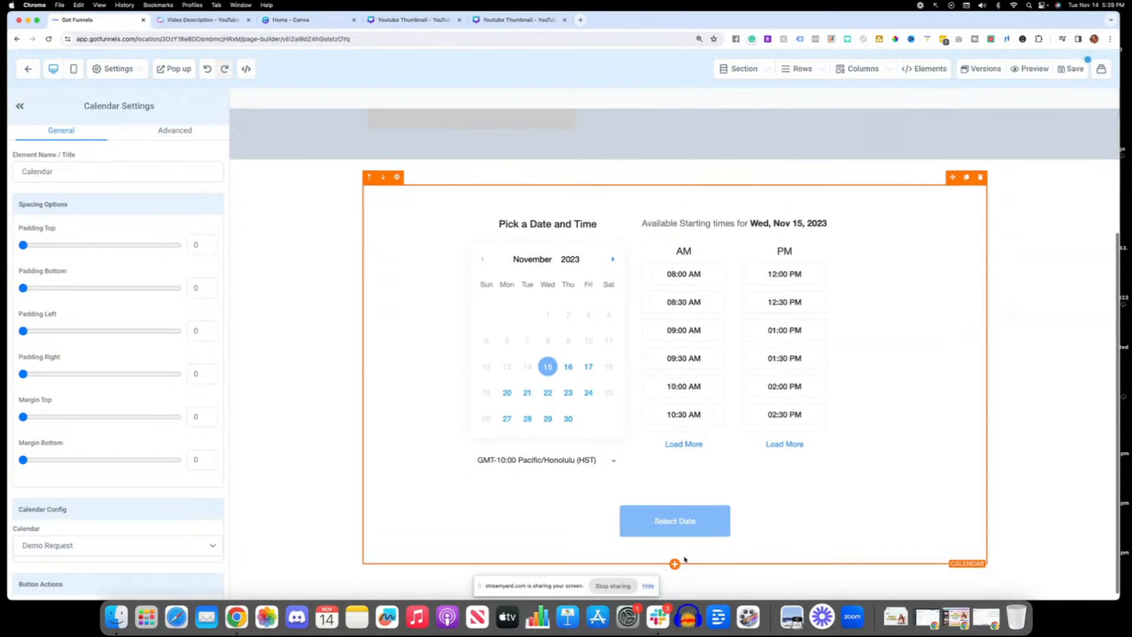
click(679, 563)
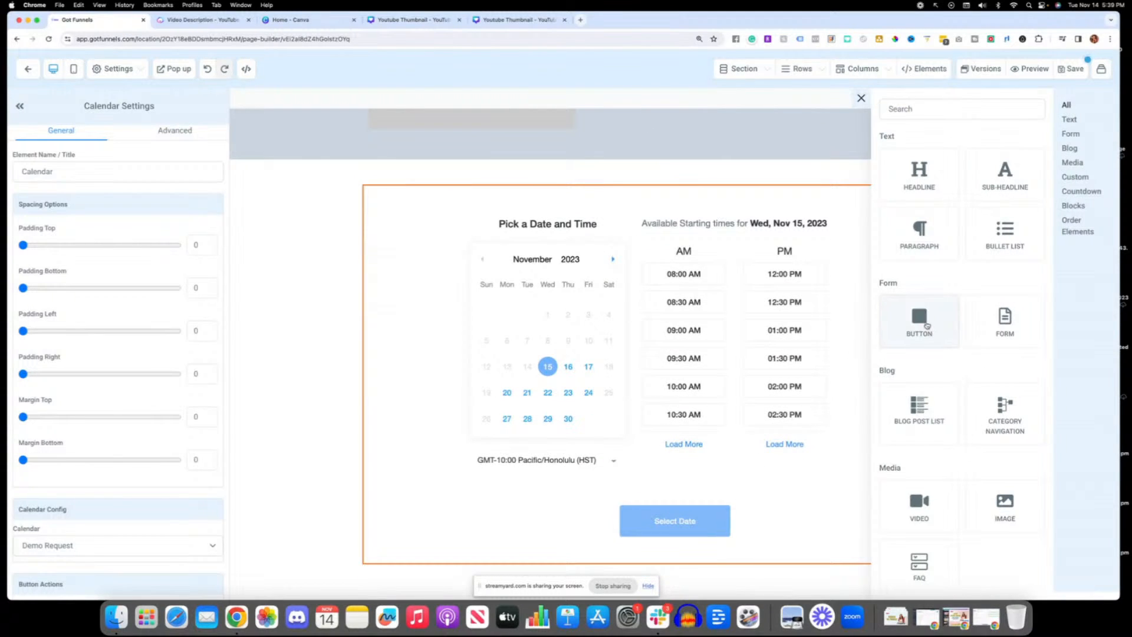
drag(916, 504, 643, 225)
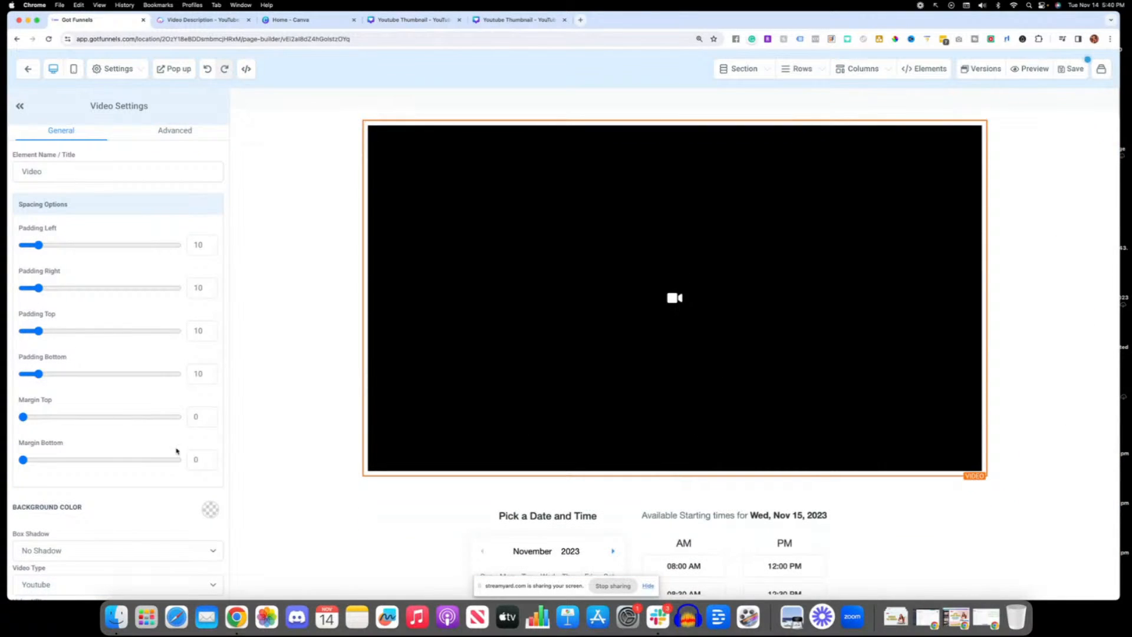
Step: Try Hosted Video as the video element's type, look through its options and return the type to Youtube
scroll(177, 450, down, 3)
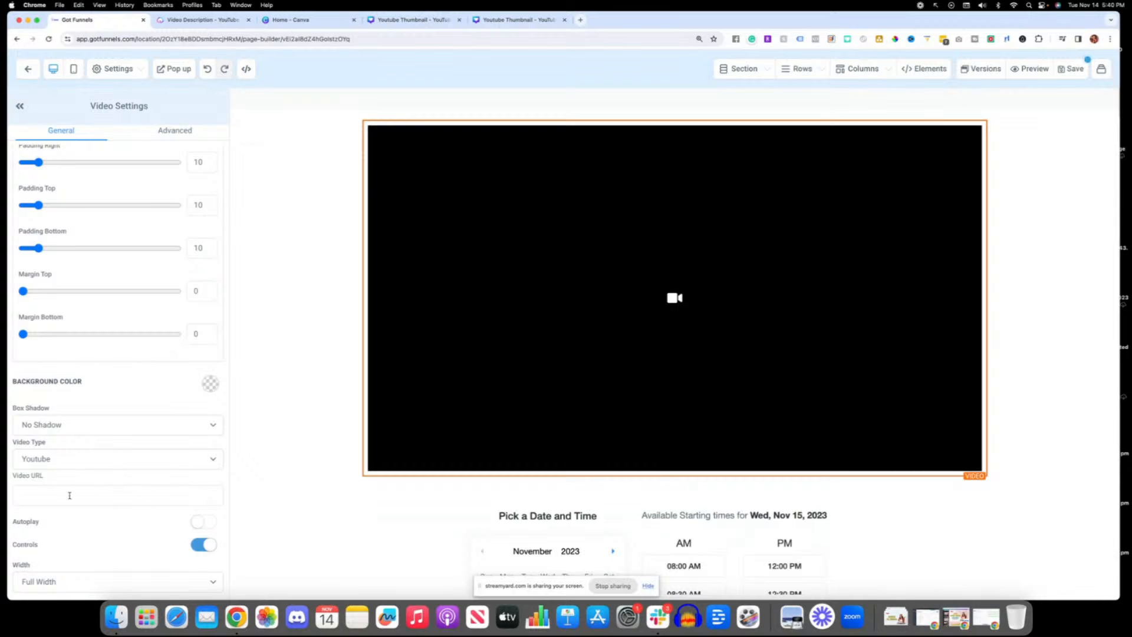
click(27, 495)
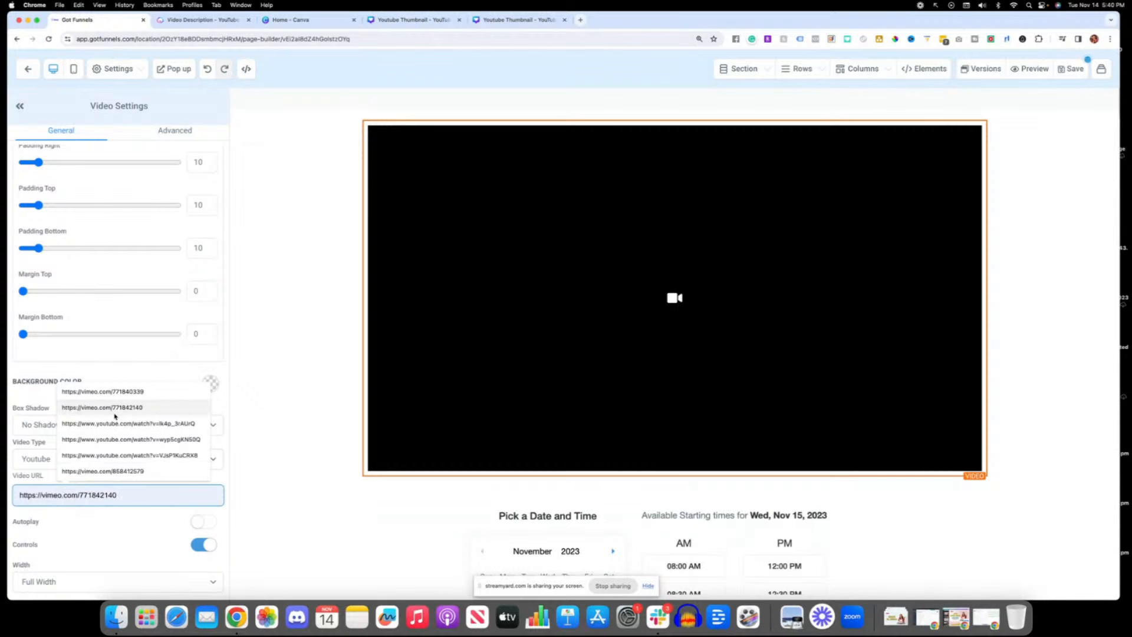
click(50, 466)
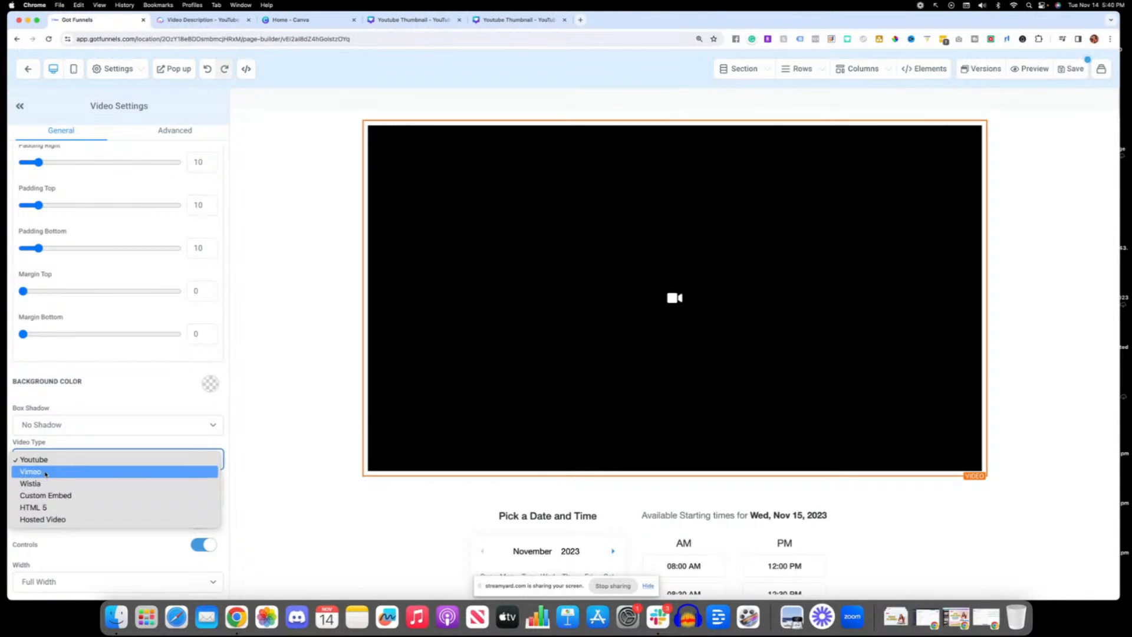
click(79, 521)
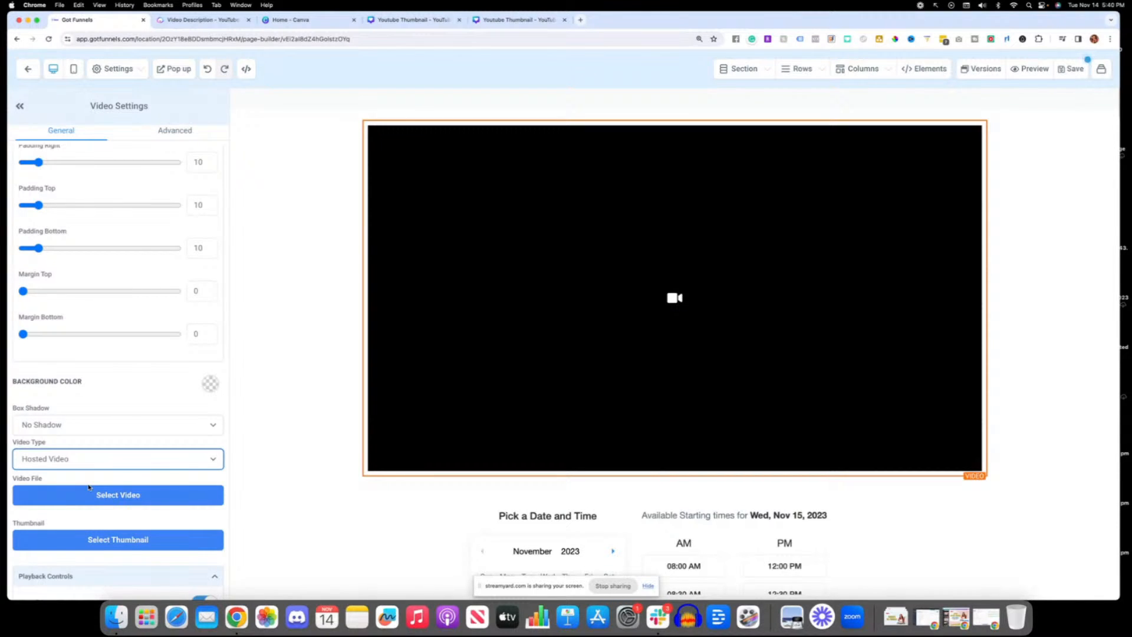
scroll(88, 487, down, 1)
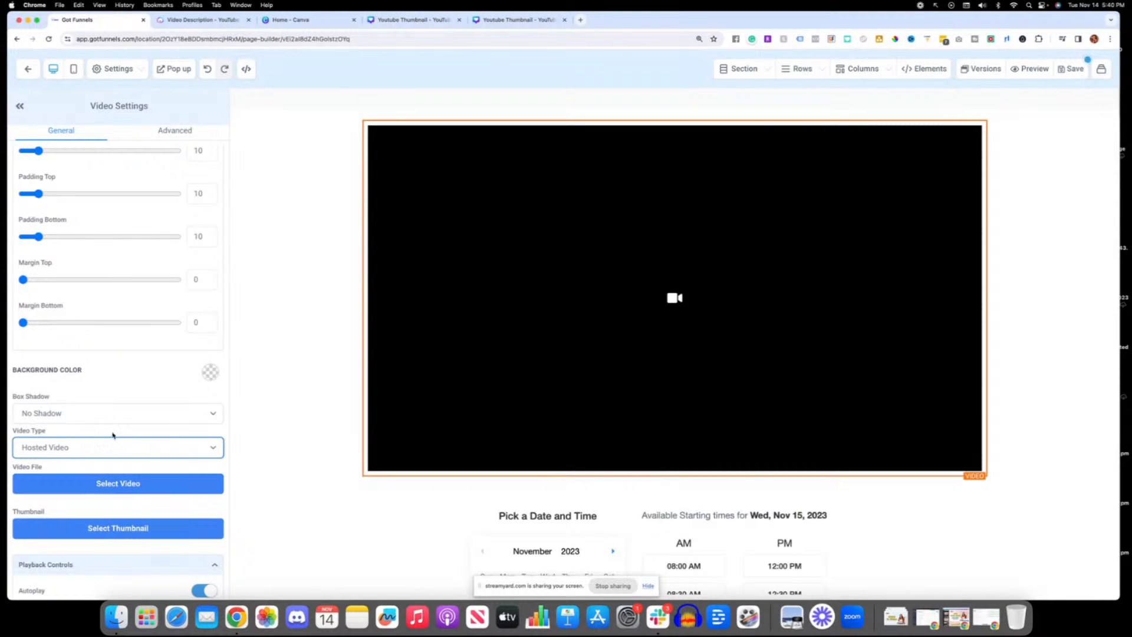
scroll(141, 454, up, 1)
click(142, 455)
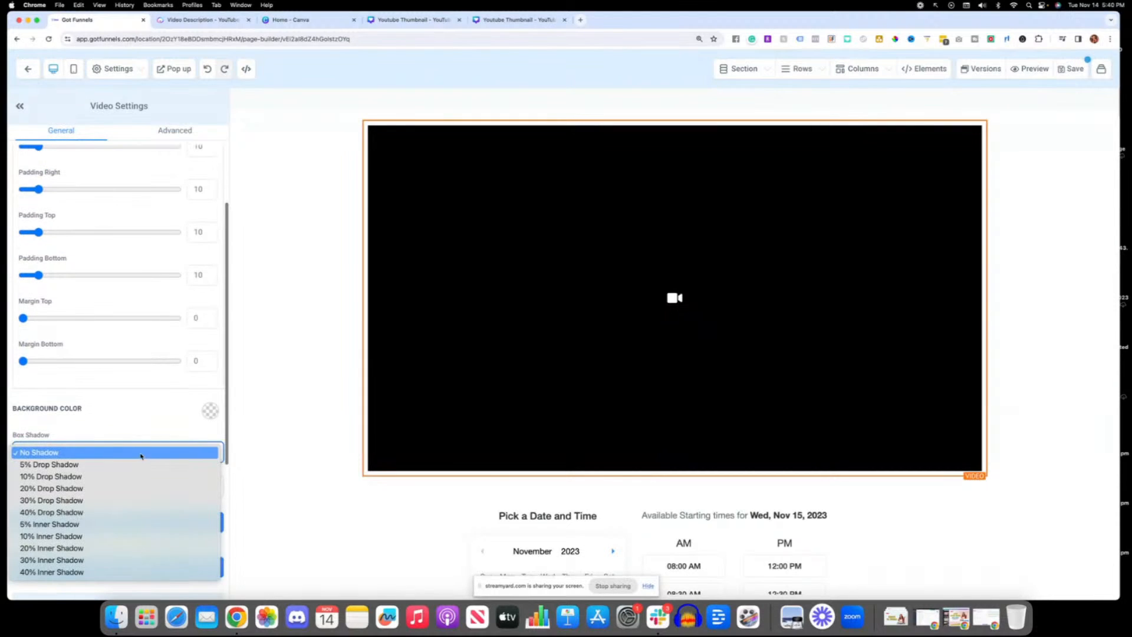
click(175, 426)
click(216, 485)
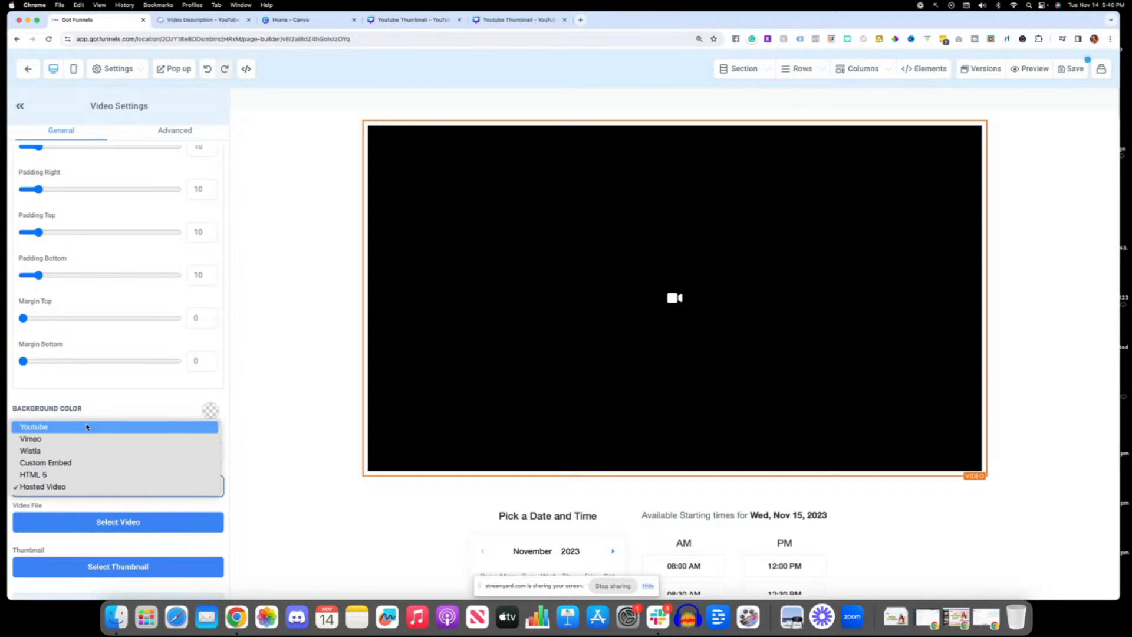
click(53, 432)
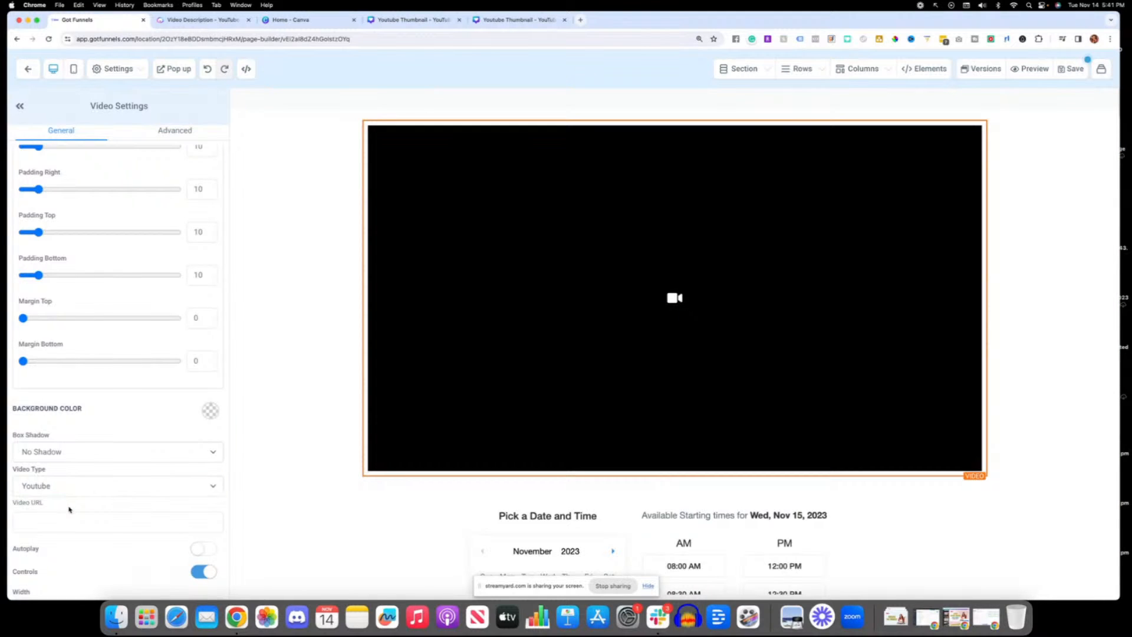
Step: Add a button element between the video and the booking calendar, and review the page layout
scroll(68, 507, down, 1)
scroll(613, 400, down, 1)
scroll(613, 400, down, 3)
scroll(646, 419, up, 3)
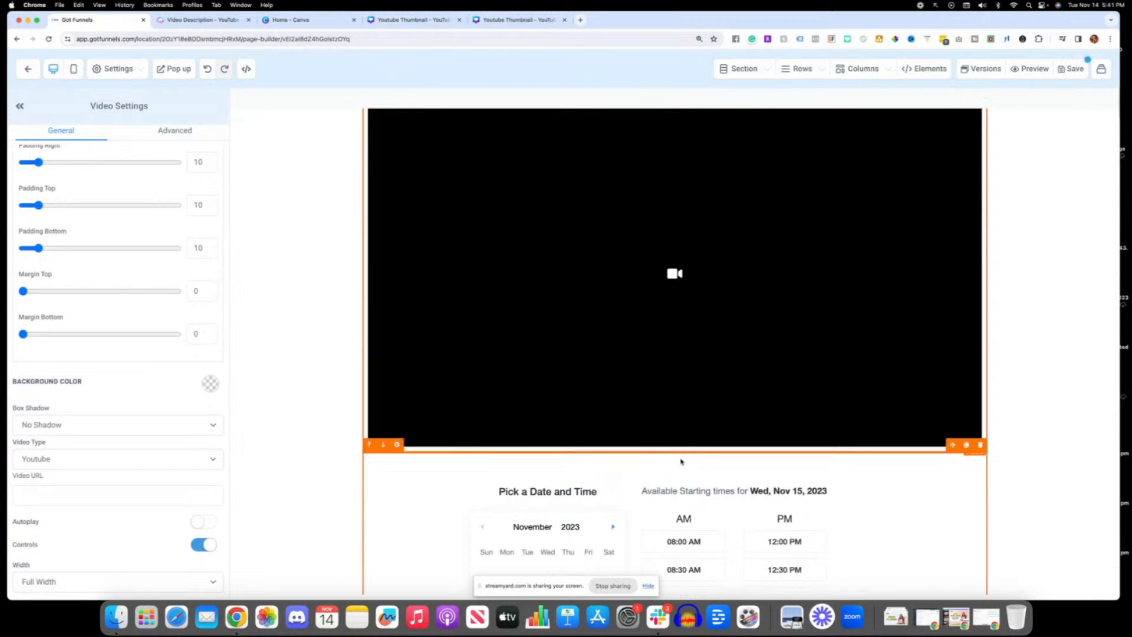
scroll(675, 445, down, 3)
scroll(676, 440, down, 2)
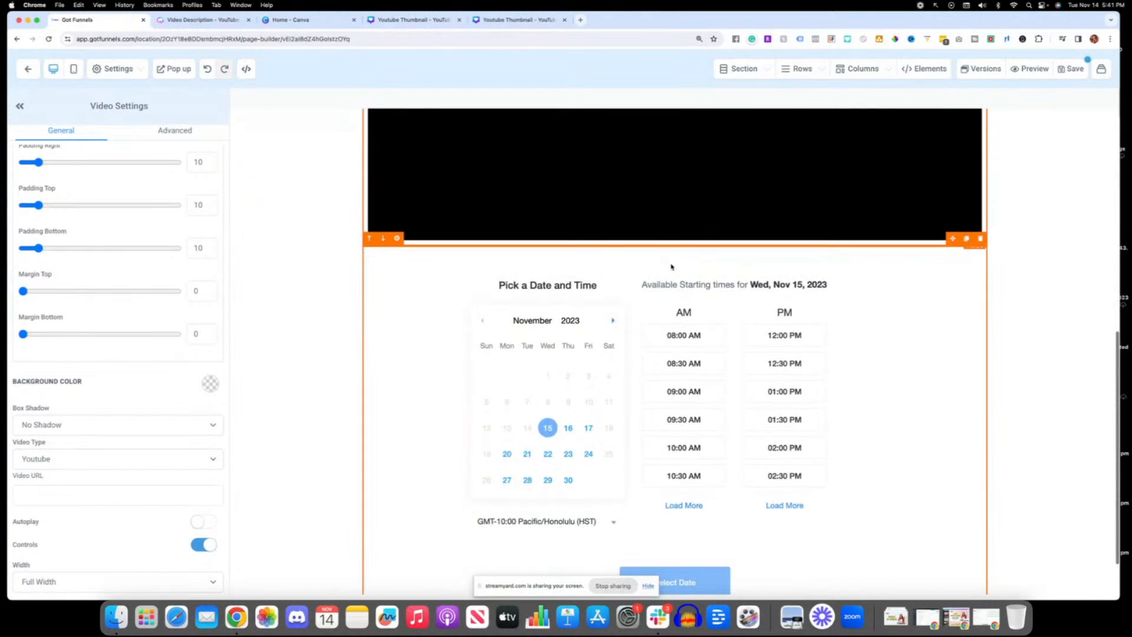
scroll(673, 268, up, 3)
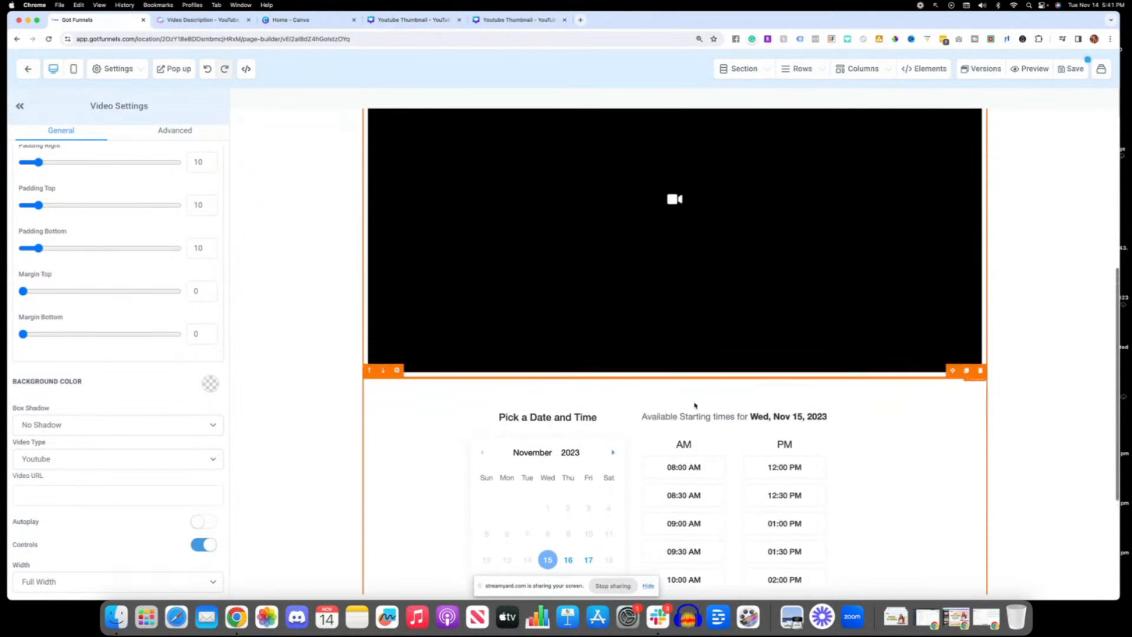
click(675, 378)
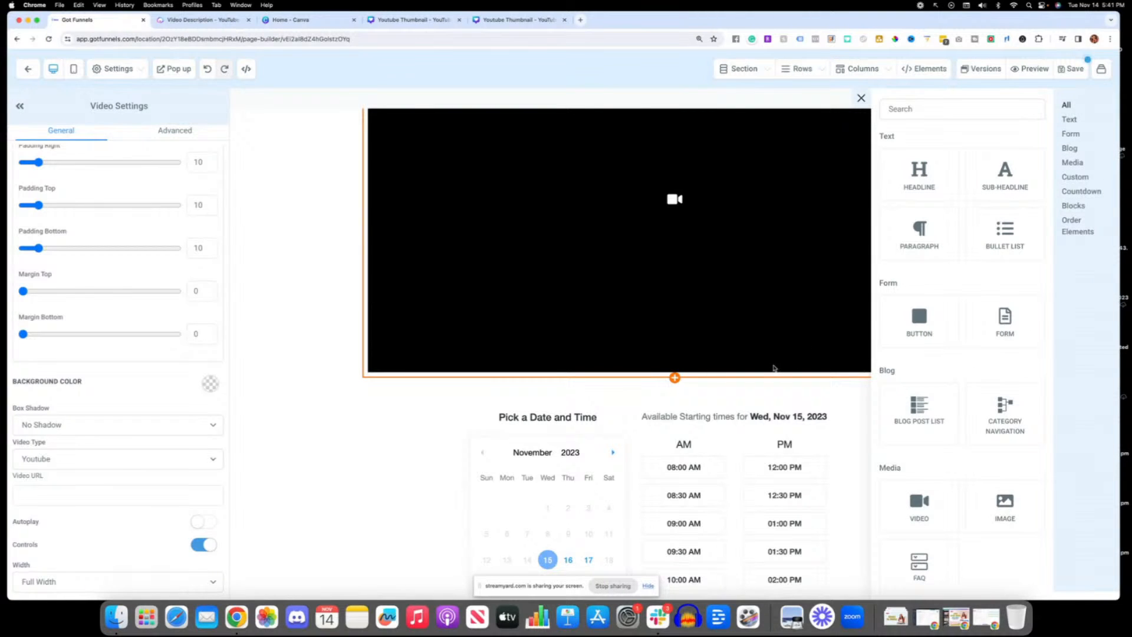
drag(931, 340, 707, 386)
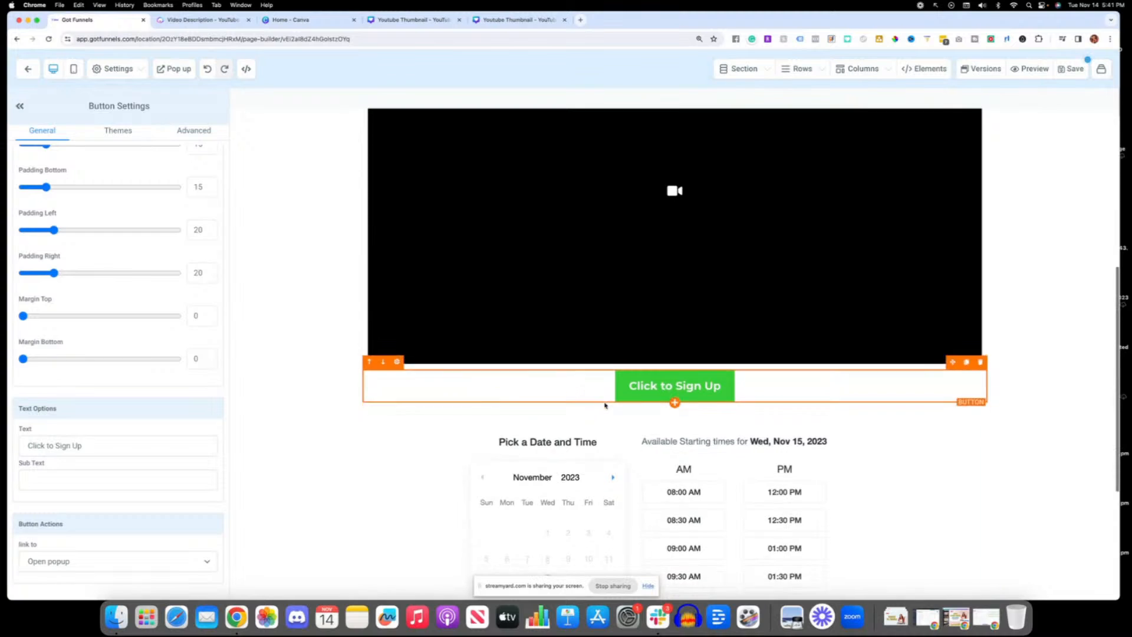
scroll(664, 403, down, 4)
scroll(662, 398, up, 3)
scroll(661, 395, up, 5)
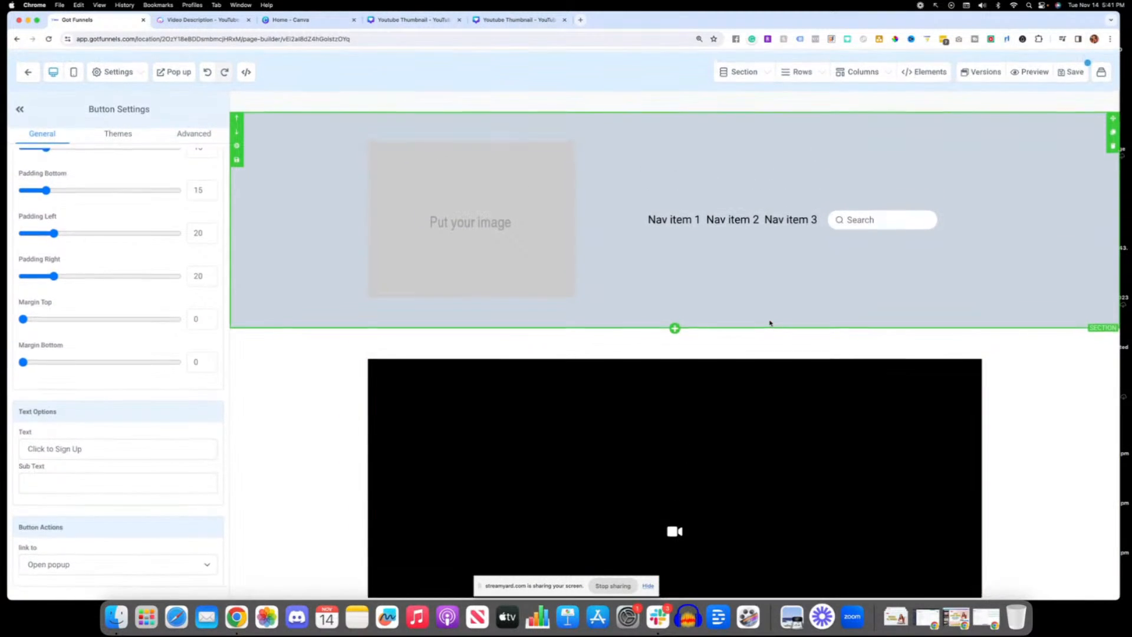
Step: Delete the navigation and image row from the header section and the row holding the video, button and booking calendar
scroll(769, 323, down, 2)
scroll(770, 323, down, 8)
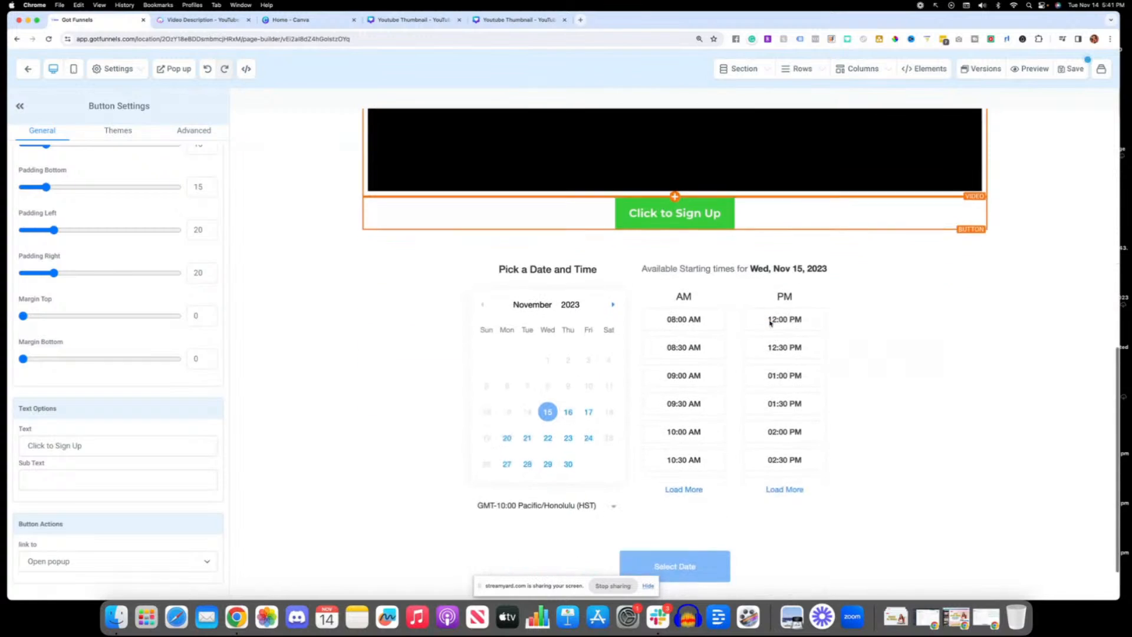
scroll(770, 323, up, 10)
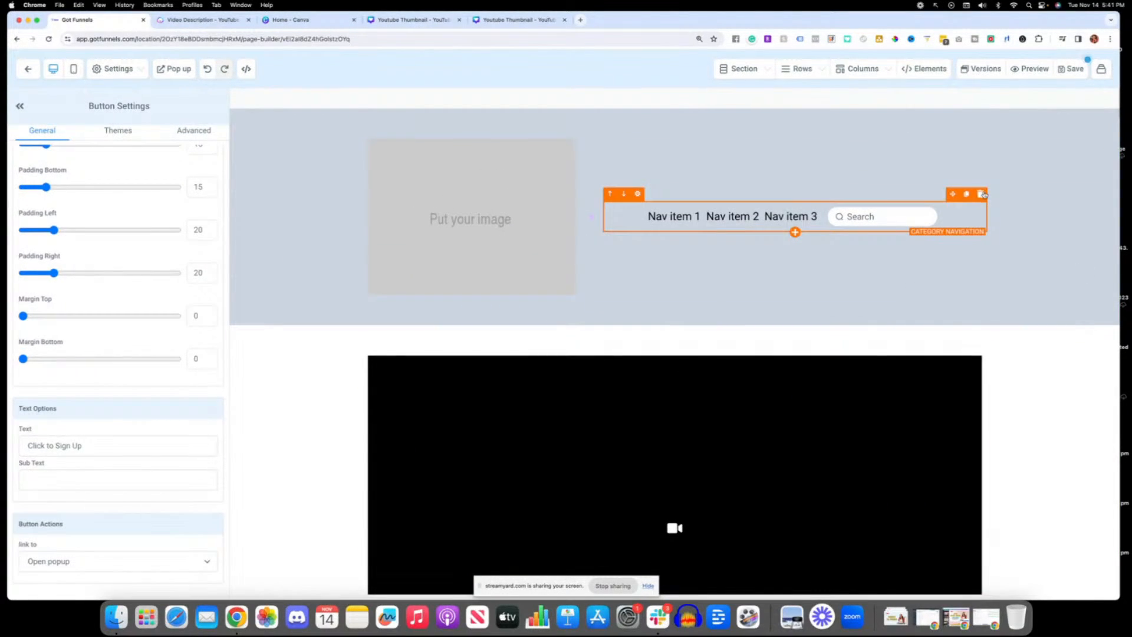
click(982, 194)
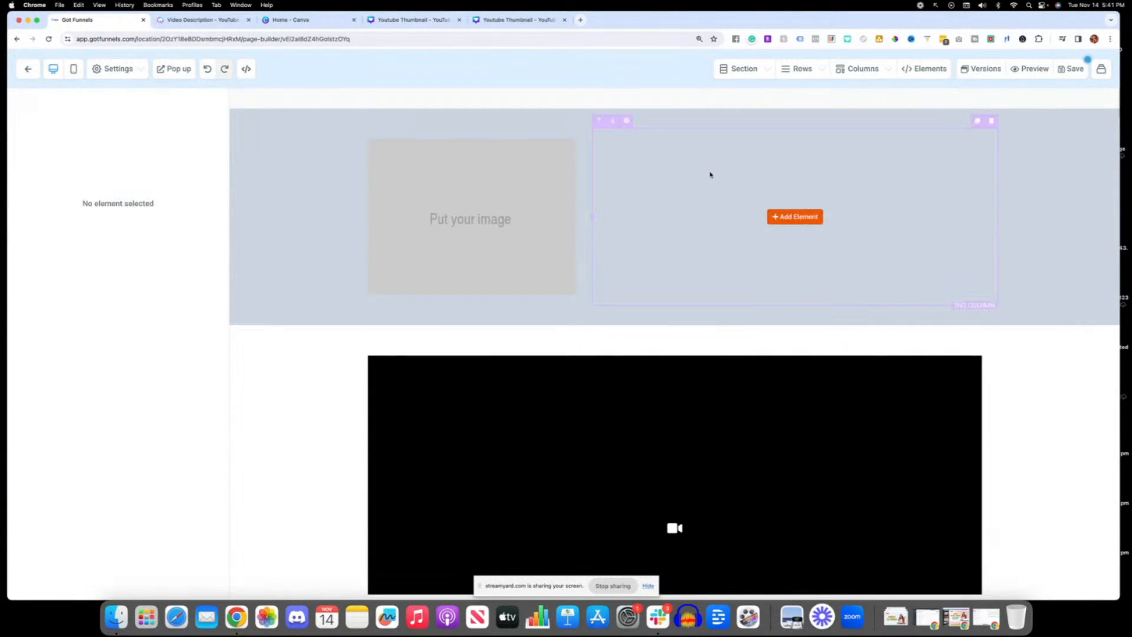
click(990, 125)
click(991, 113)
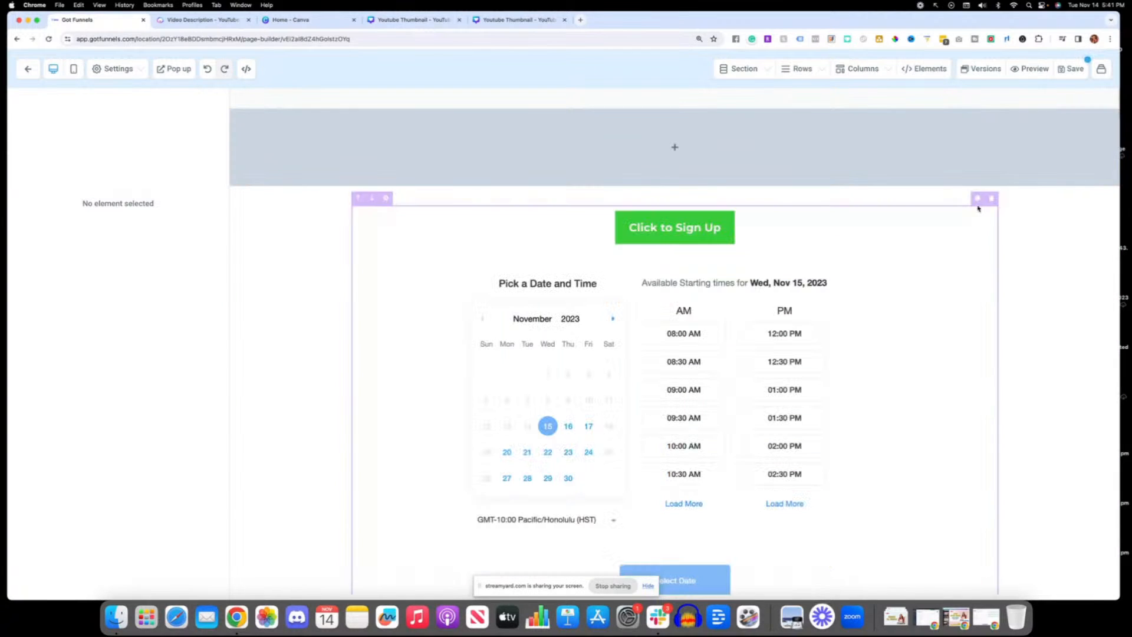
click(980, 202)
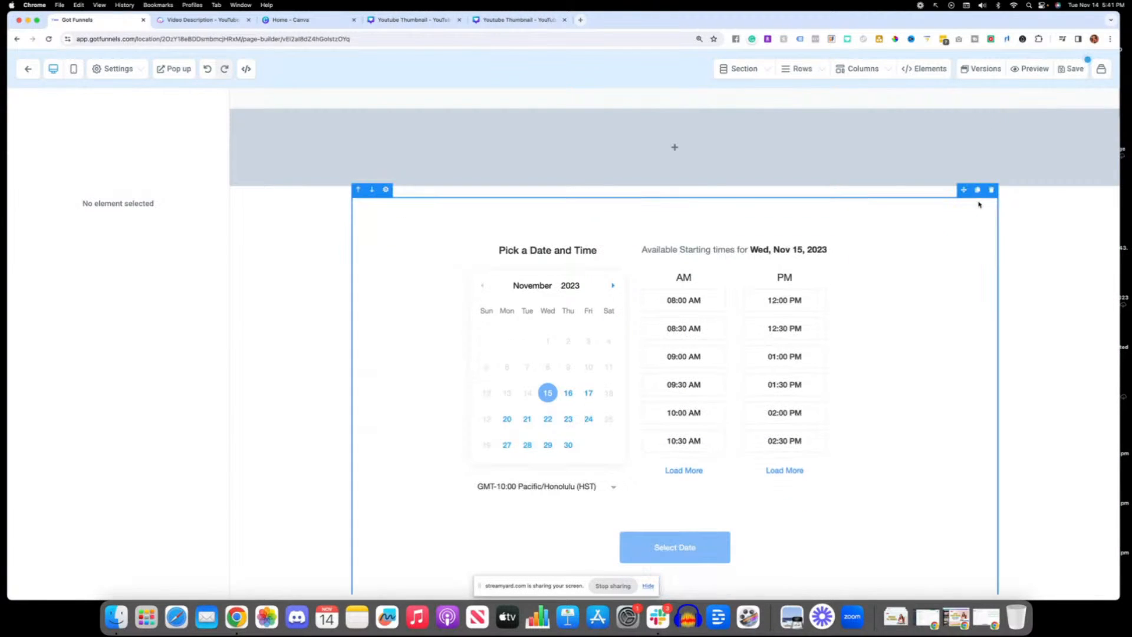
click(990, 189)
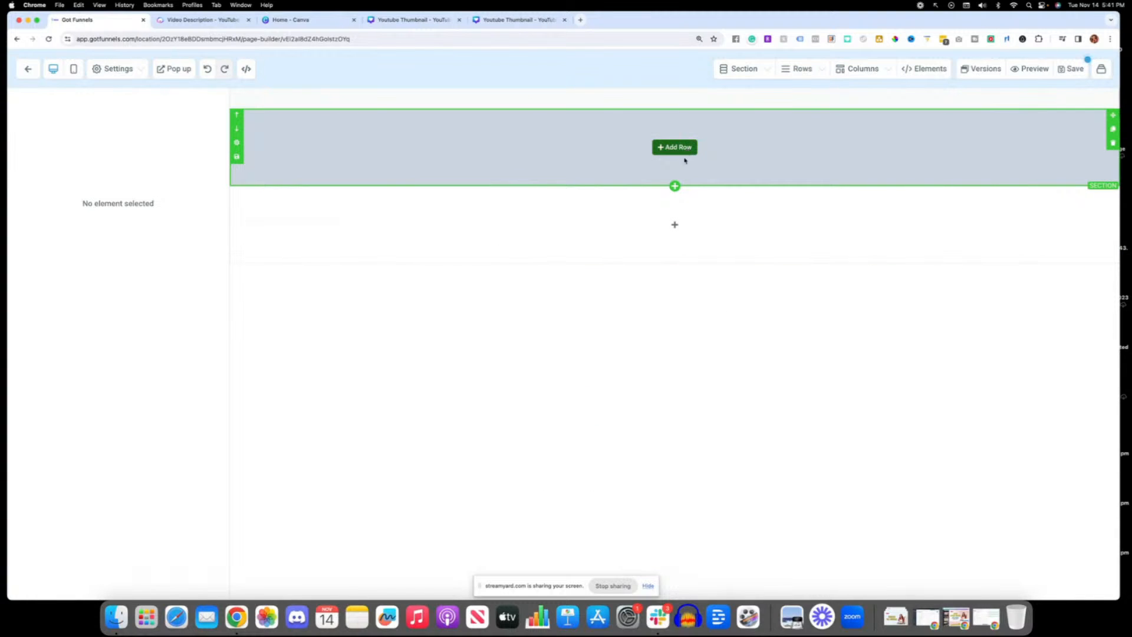
Step: Add a one-column row to the empty section below the header and place the Main Opt-In form in it
click(673, 146)
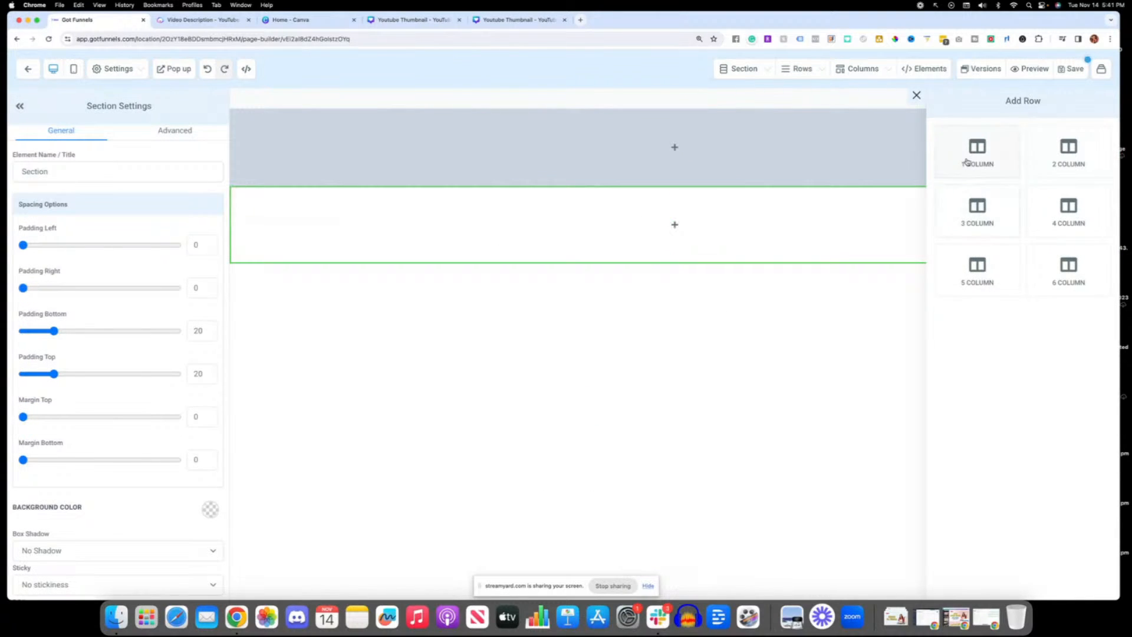
click(967, 161)
click(671, 238)
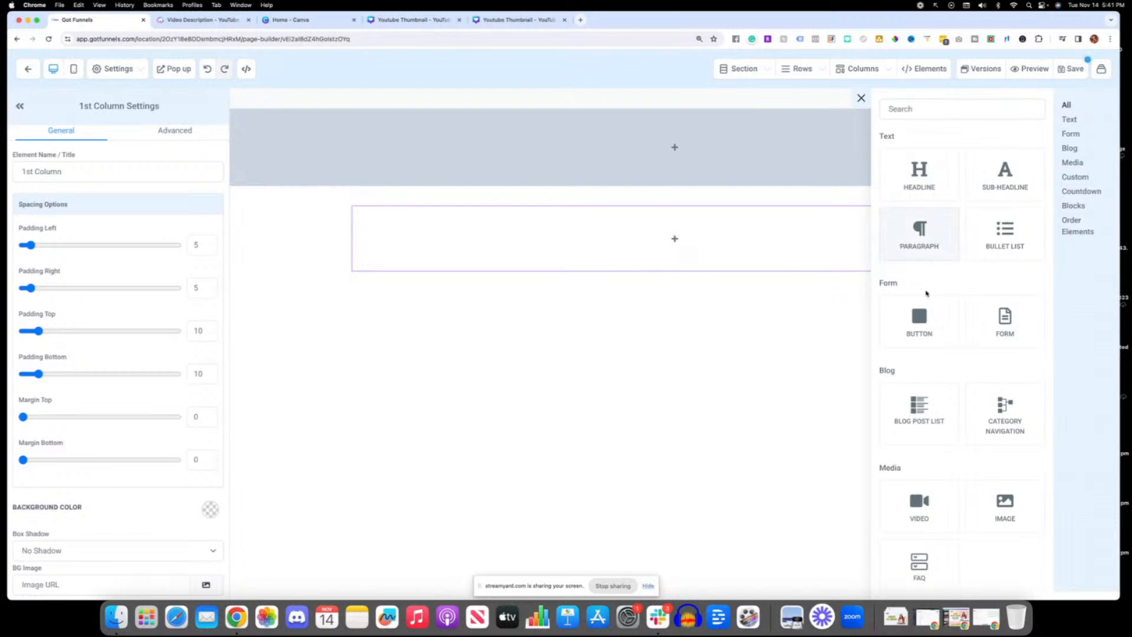
click(1003, 330)
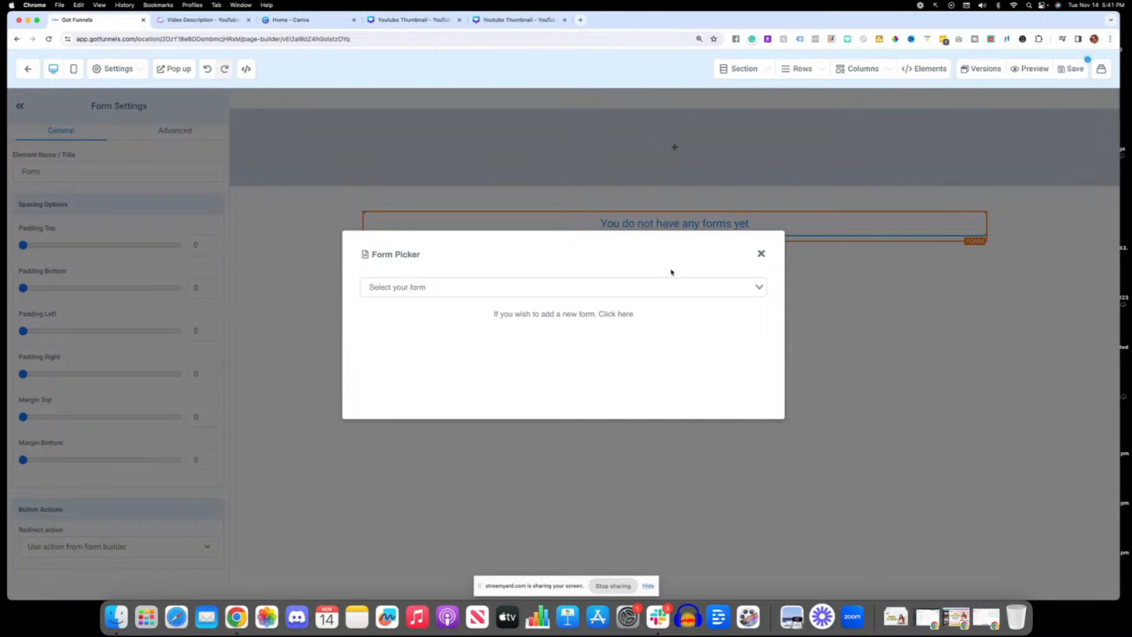
click(448, 291)
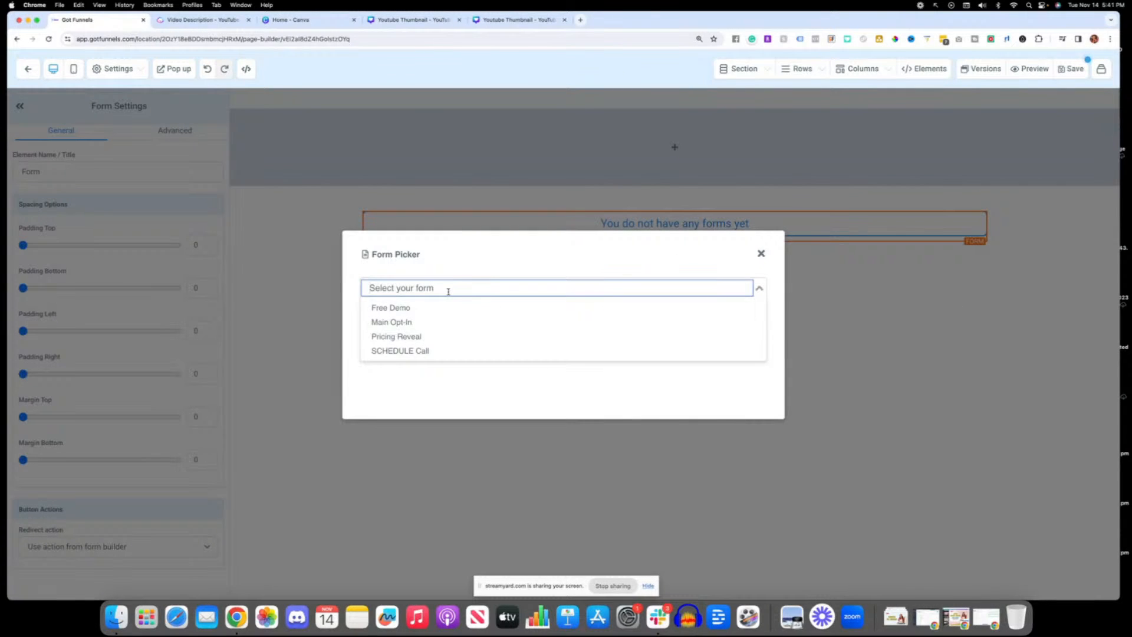
click(419, 322)
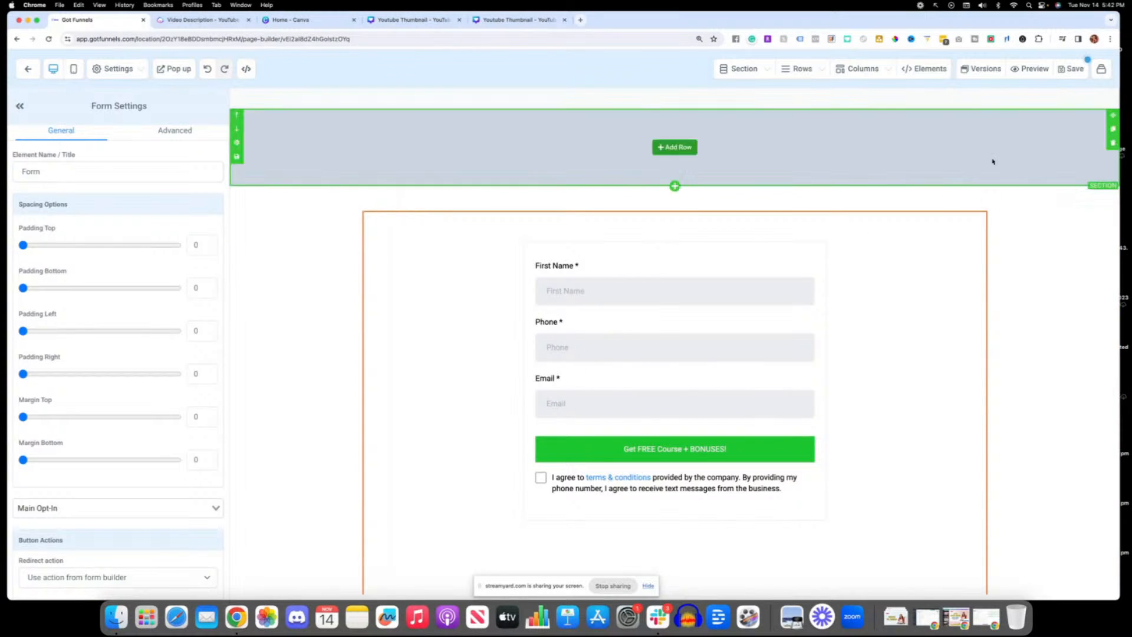
Step: Save the page with the SEO title "funne" and return to the funnel's steps overview
click(1070, 69)
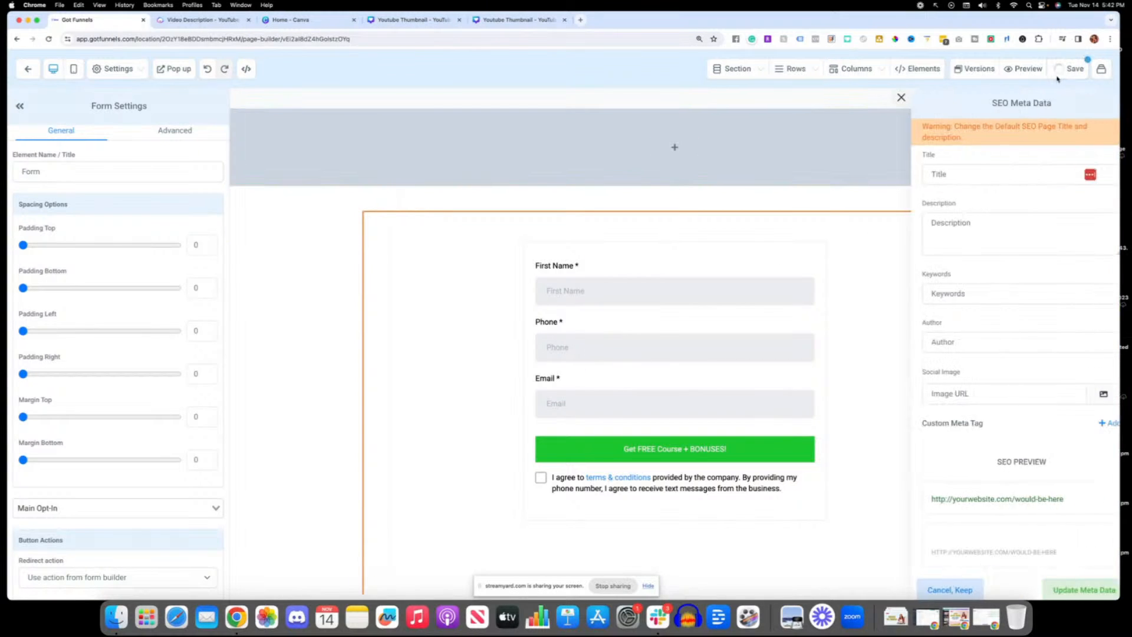
click(962, 174)
text(funnel)
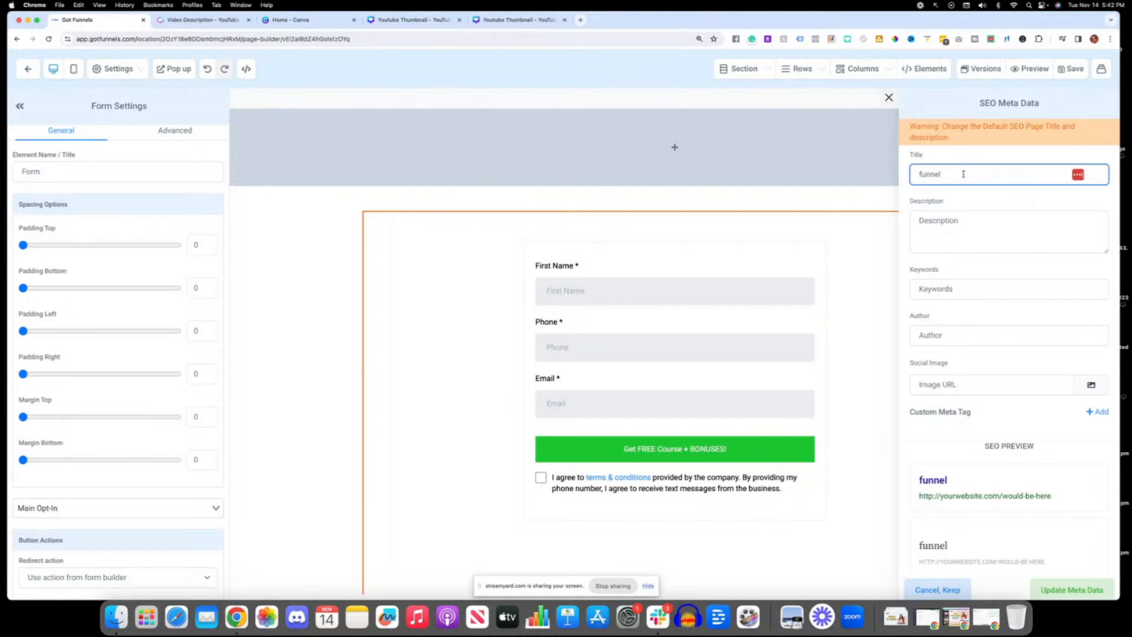
click(1078, 589)
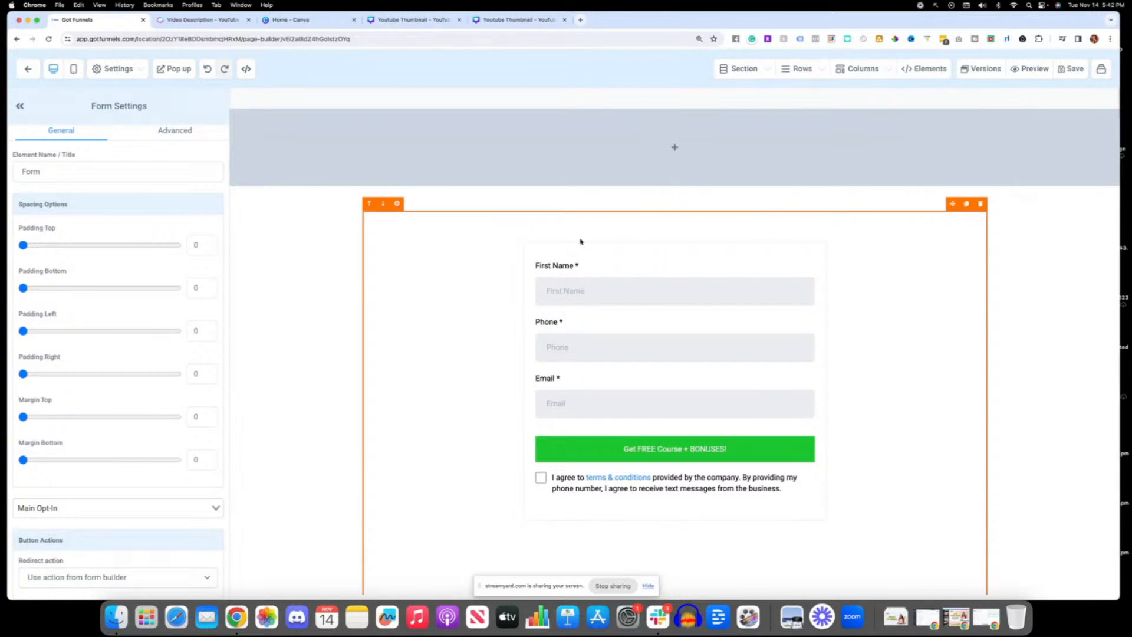
click(28, 69)
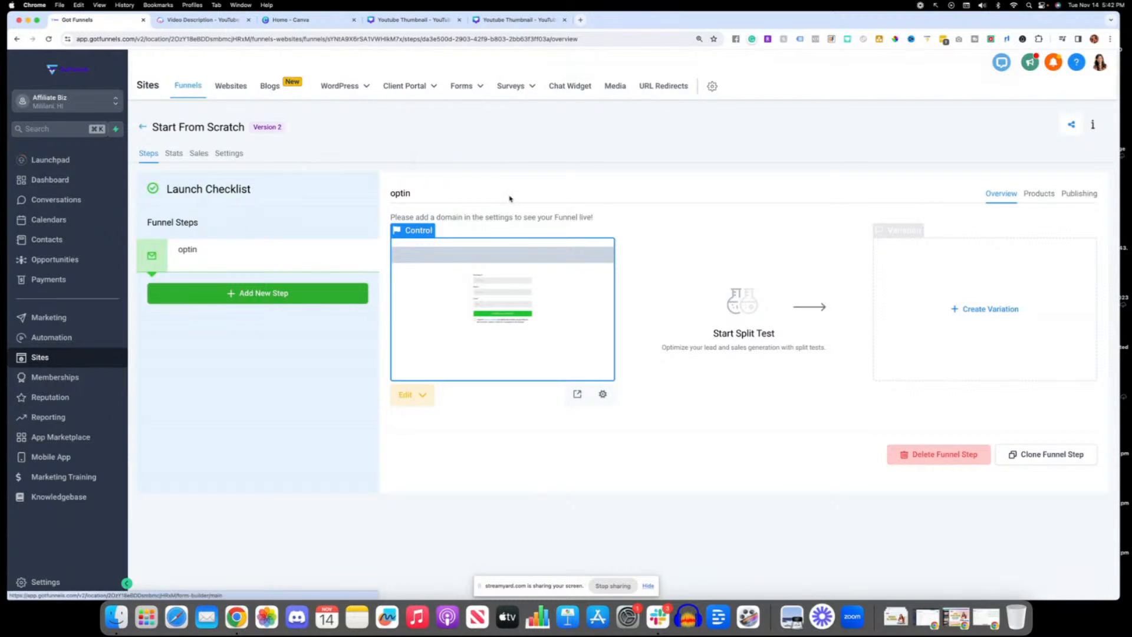
Step: Create a new blank form in the form builder
mouse_move(463, 88)
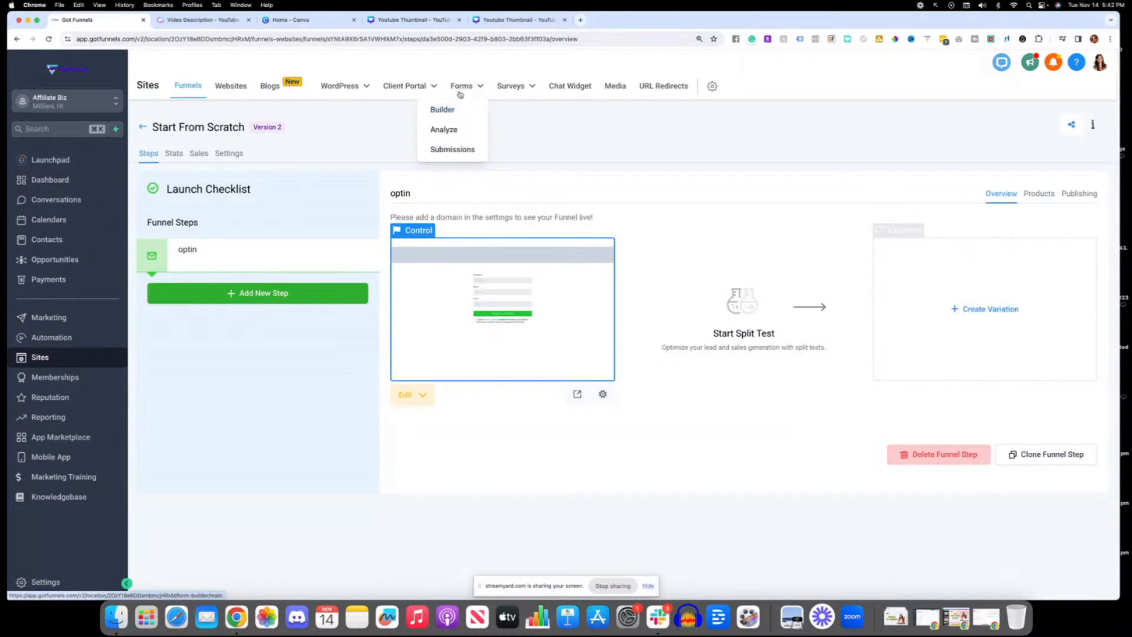
click(448, 110)
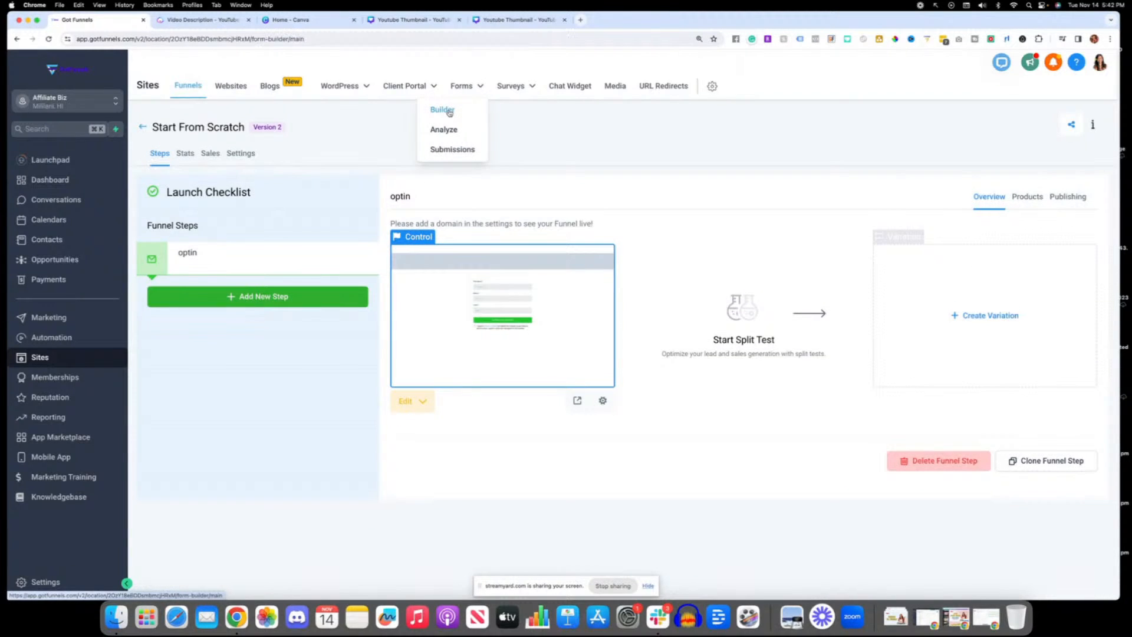
click(946, 131)
click(923, 156)
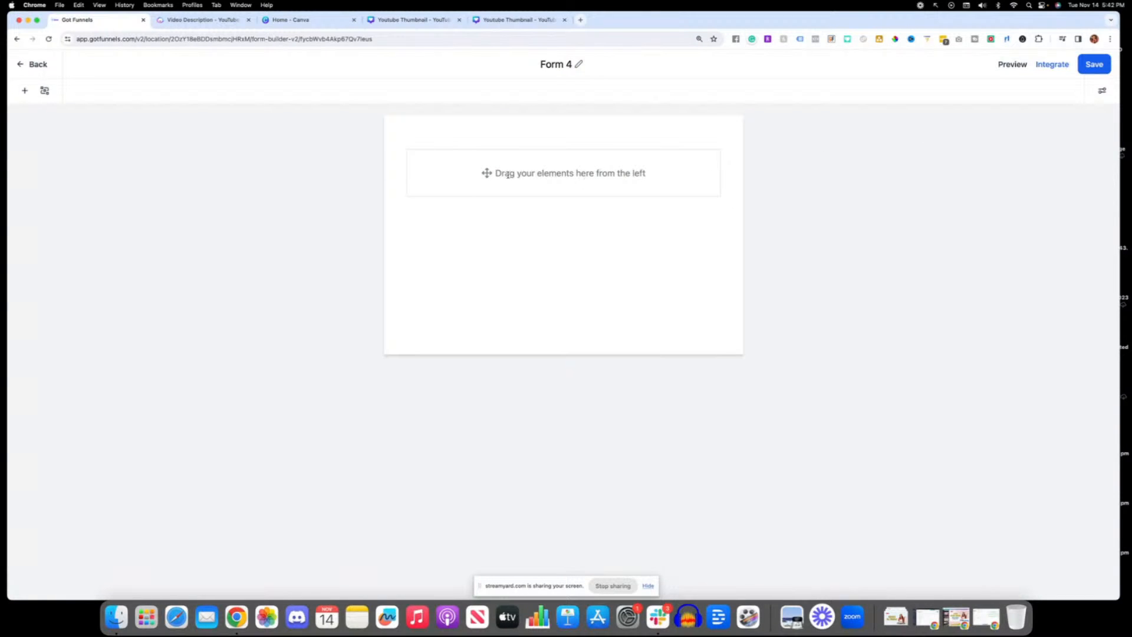
Step: Add First Name, Email and Phone fields to the blank form, followed by a submit button above the consent text
click(23, 92)
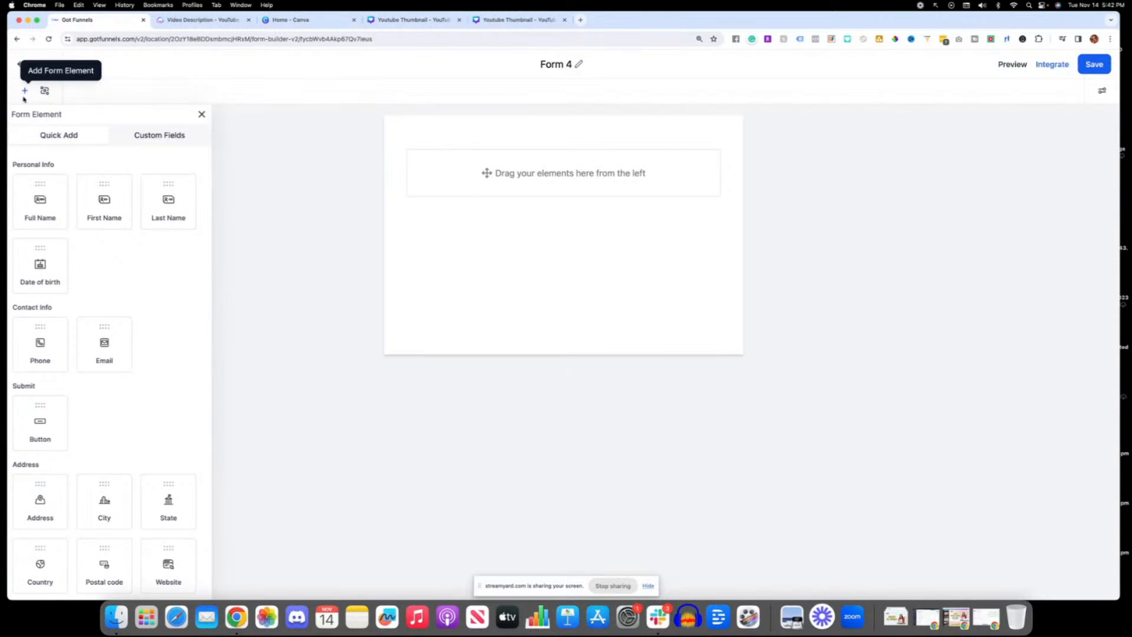
drag(114, 200, 479, 171)
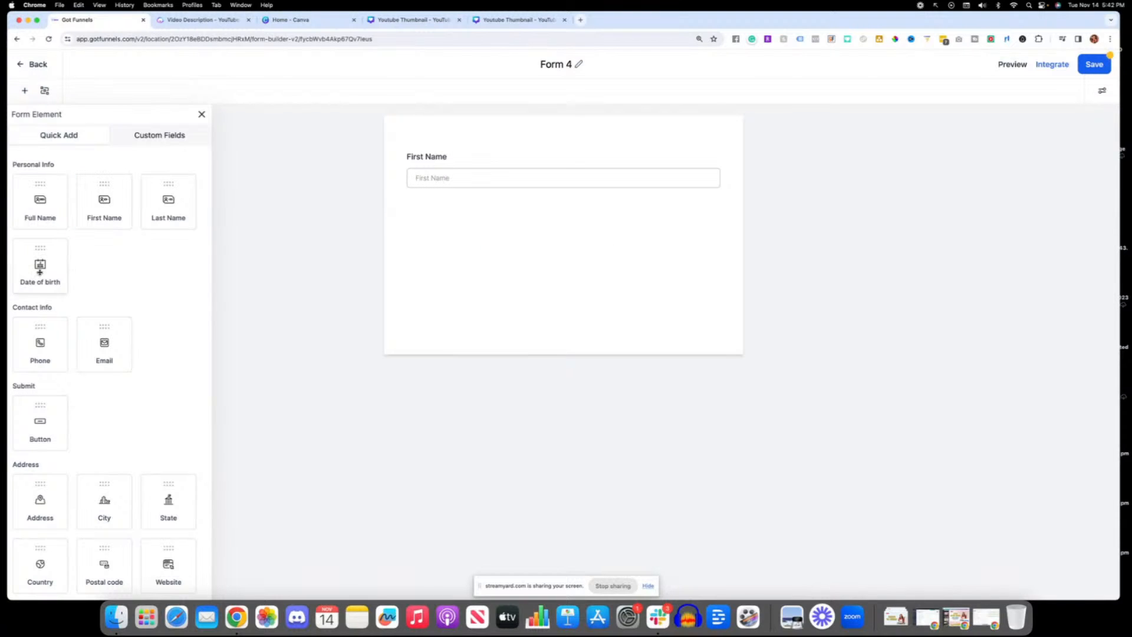
drag(58, 326, 408, 241)
drag(113, 334, 451, 298)
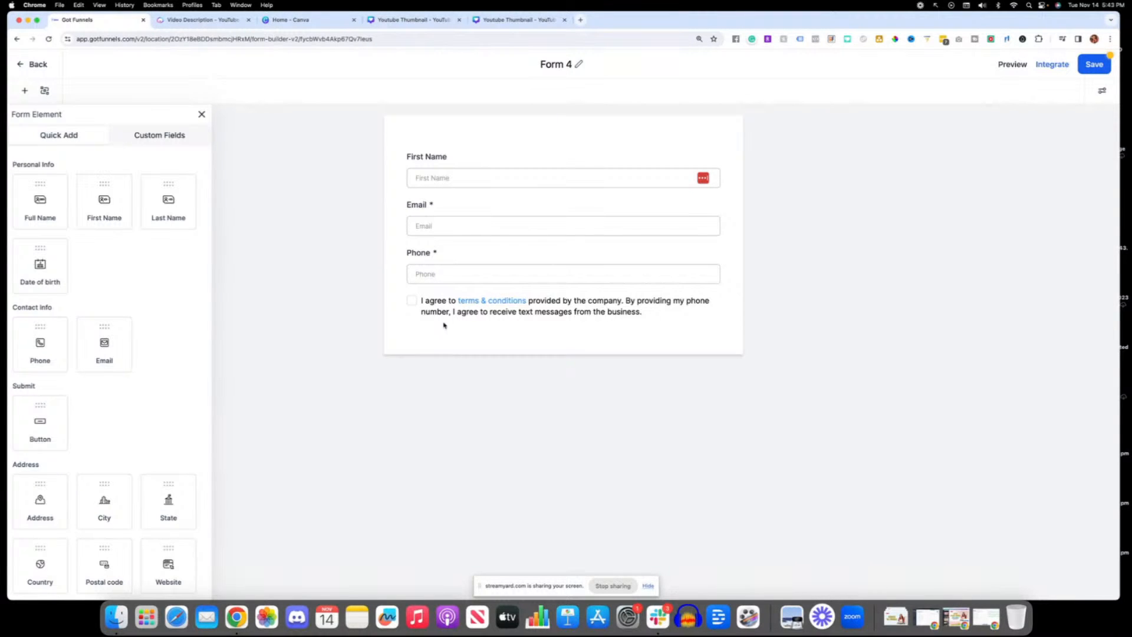
drag(41, 414, 435, 326)
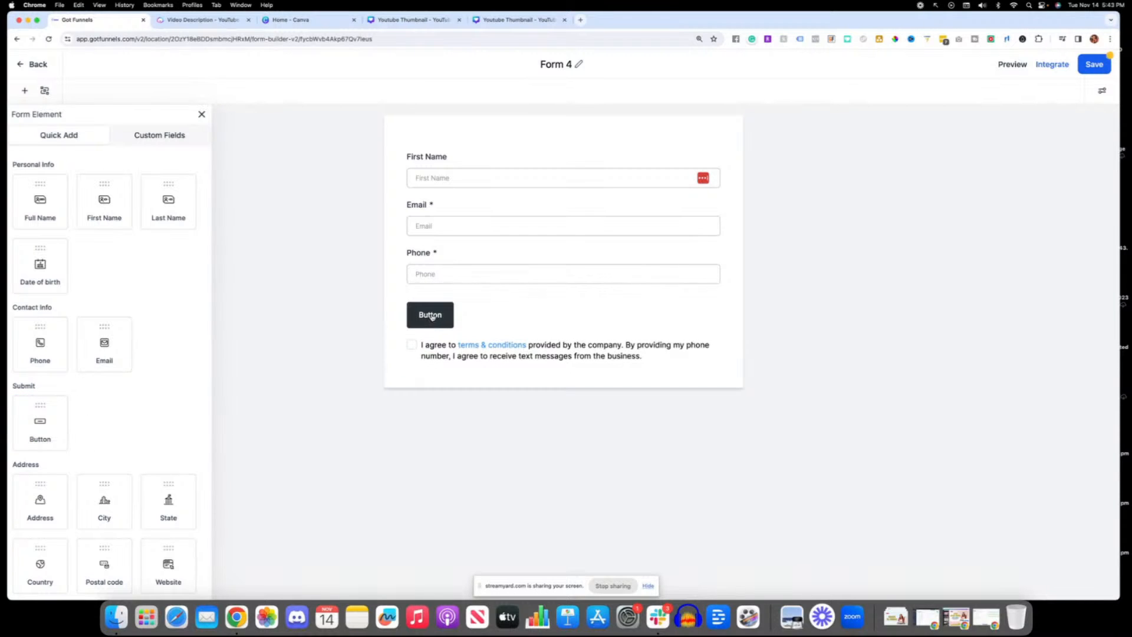
Step: Remove the Phone field and the terms and conditions checkbox from the form
click(497, 314)
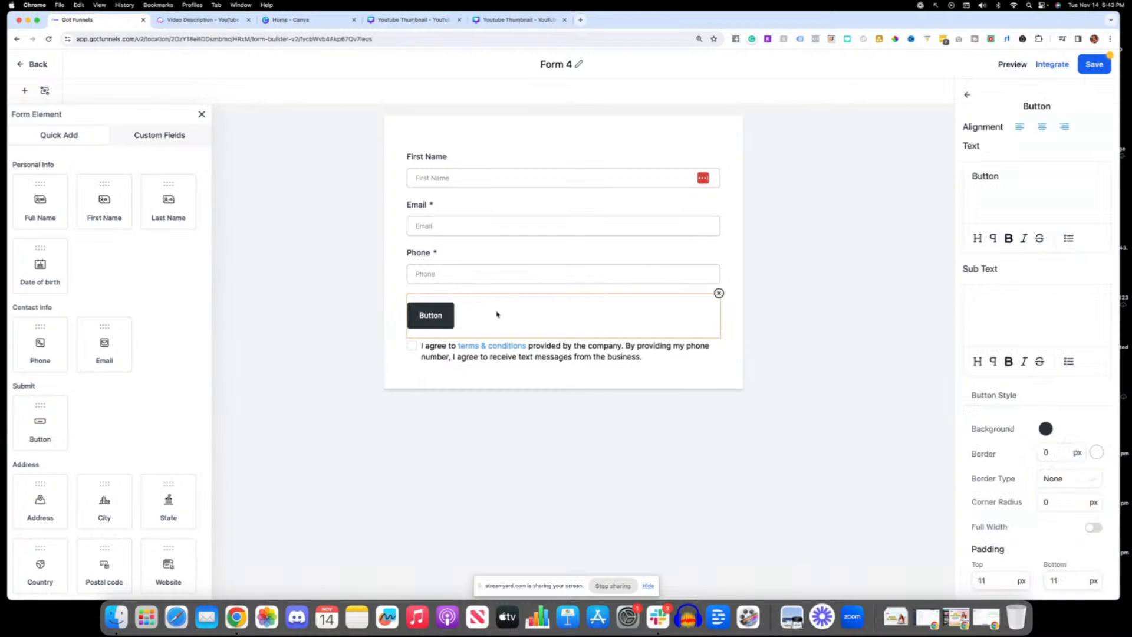
click(709, 260)
click(719, 247)
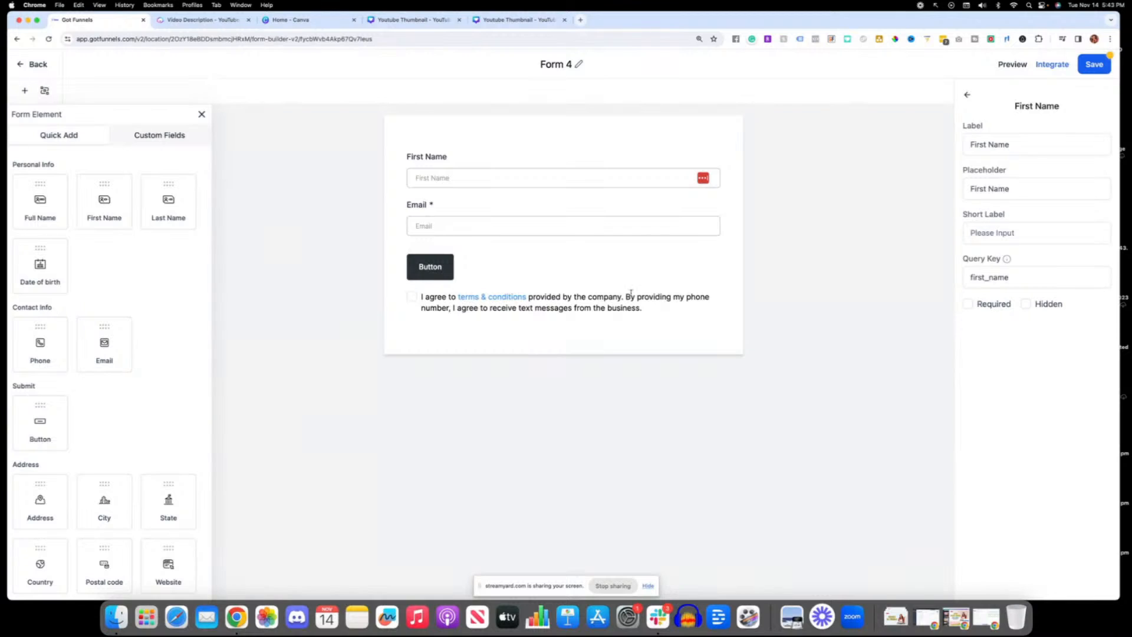
click(700, 298)
click(717, 292)
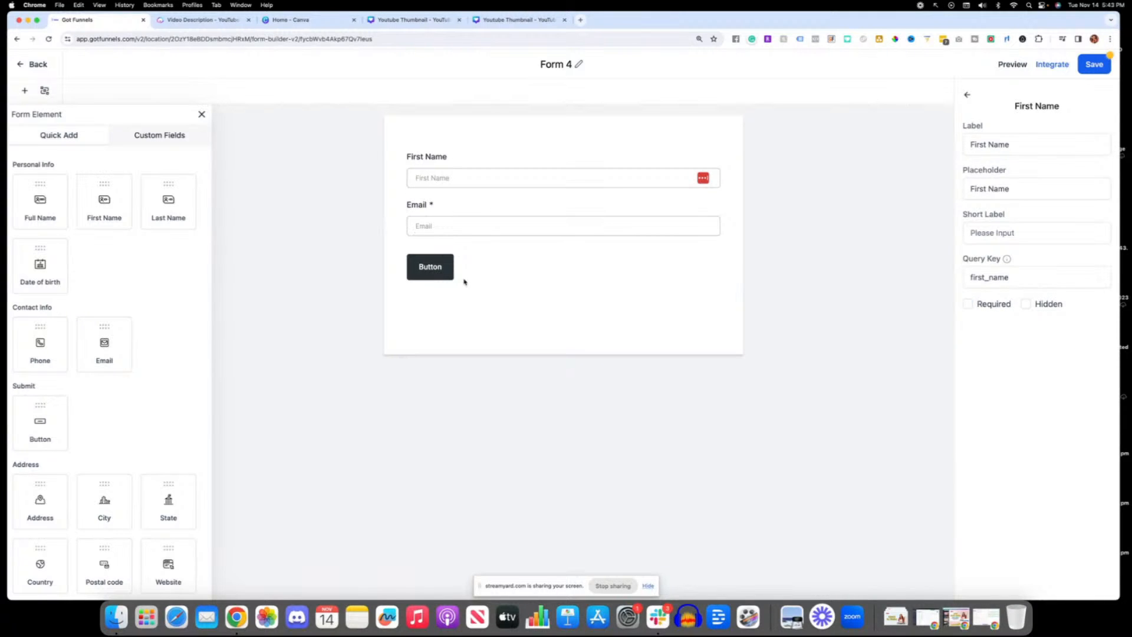
Step: Change the form button's text to "Submit Your Info", make the button full width and save the form
click(435, 274)
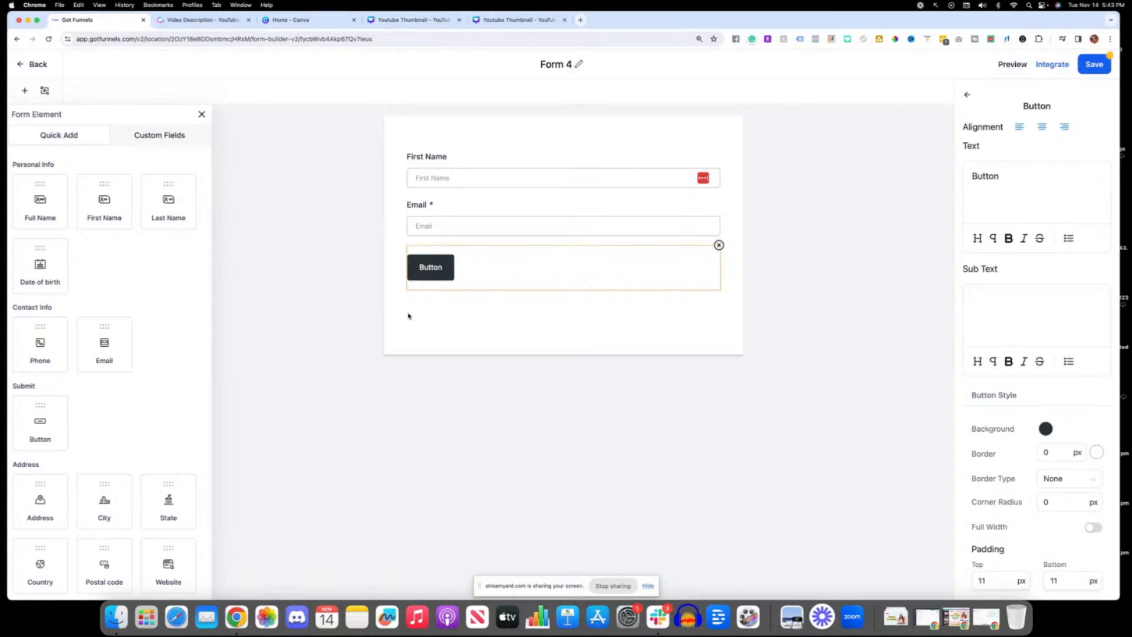
double_click(987, 175)
text(Sumit)
key(BackSpace)
key(BackSpace)
key(BackSpace)
text(bmit Your Info)
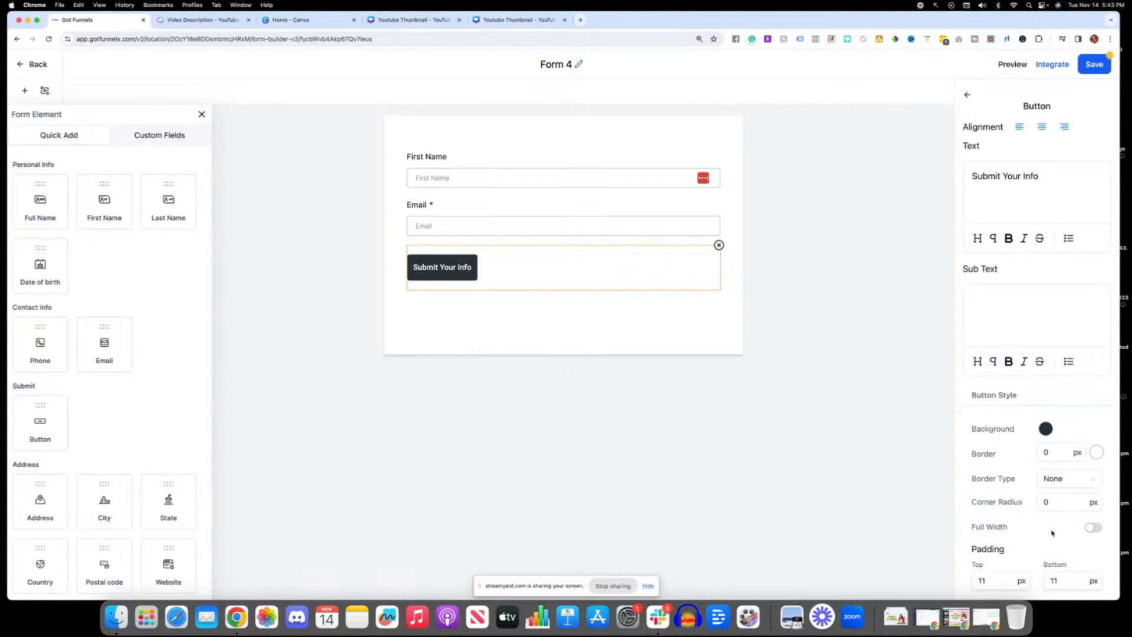
click(1094, 527)
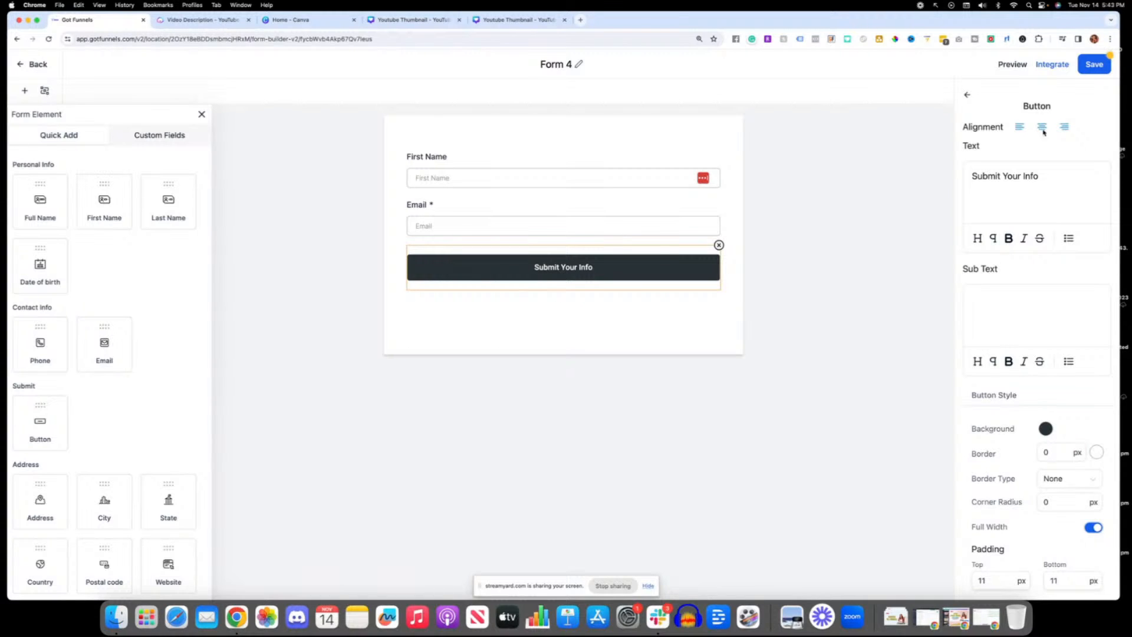
click(1092, 66)
mouse_move(917, 142)
mouse_down()
mouse_move(1087, 64)
mouse_move(1070, 54)
mouse_up()
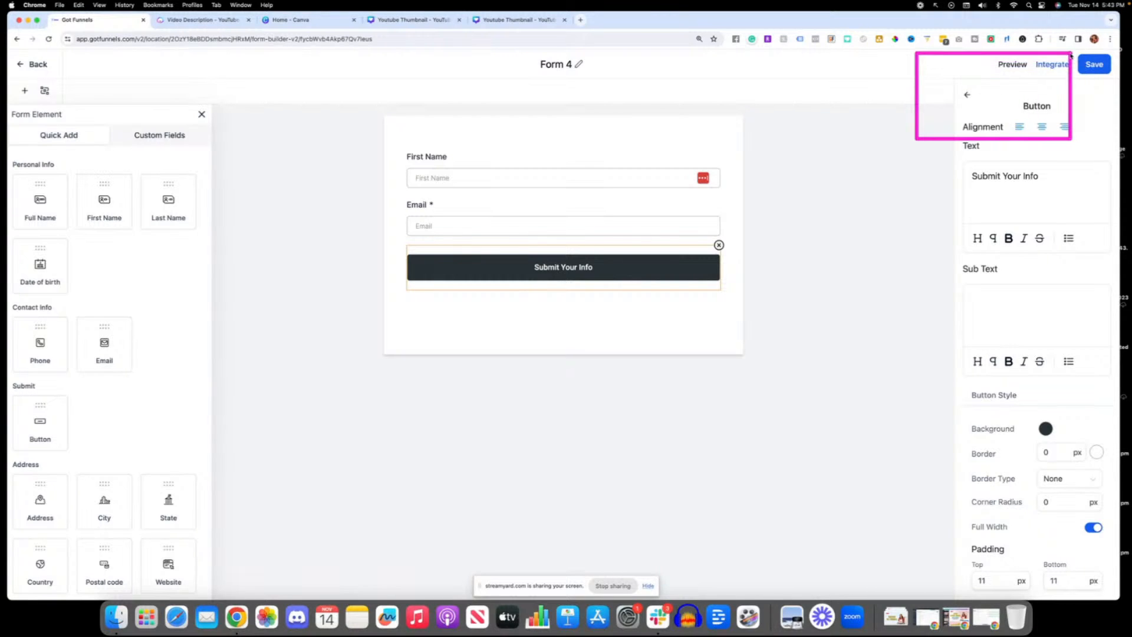
drag(961, 108, 1029, 73)
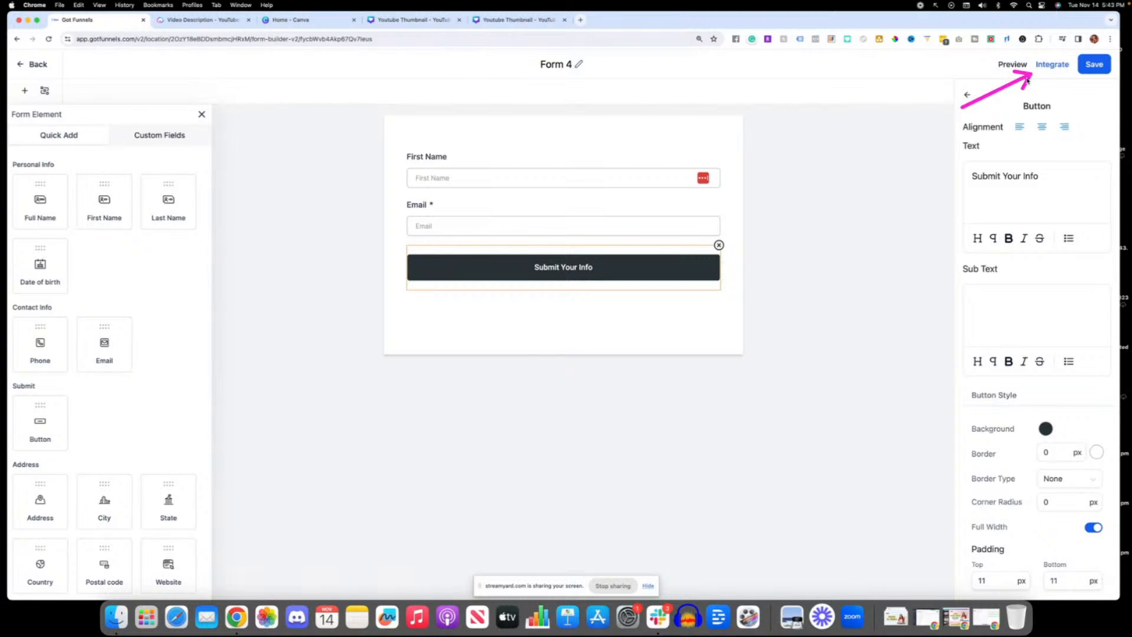
Step: Copy the form's embed code from its integration options and save the form again
click(1045, 64)
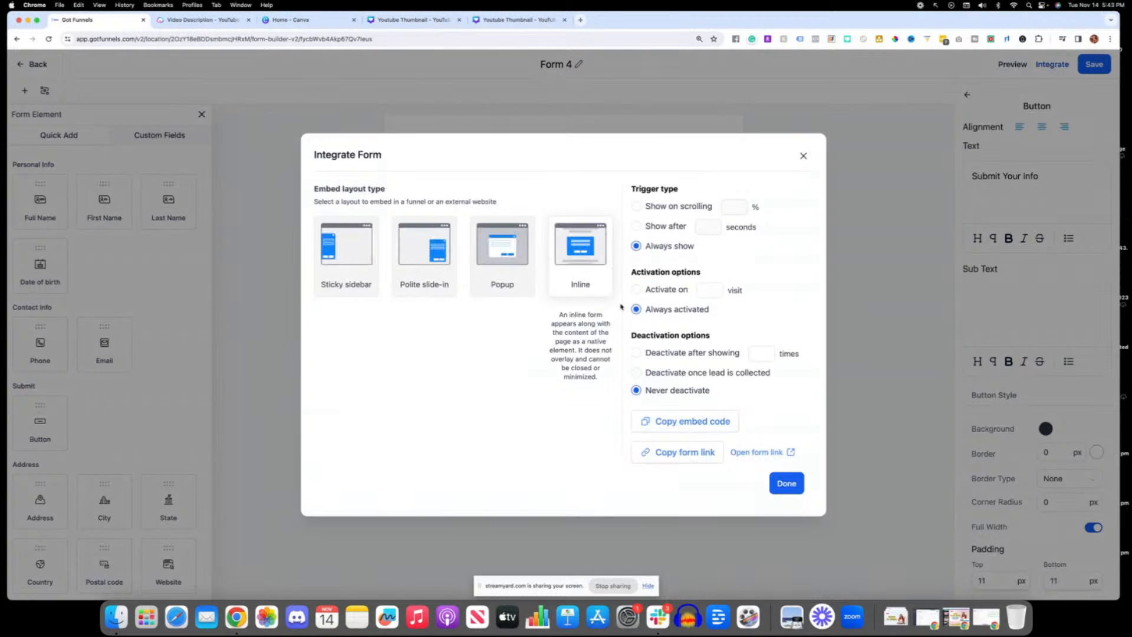
click(691, 428)
click(792, 487)
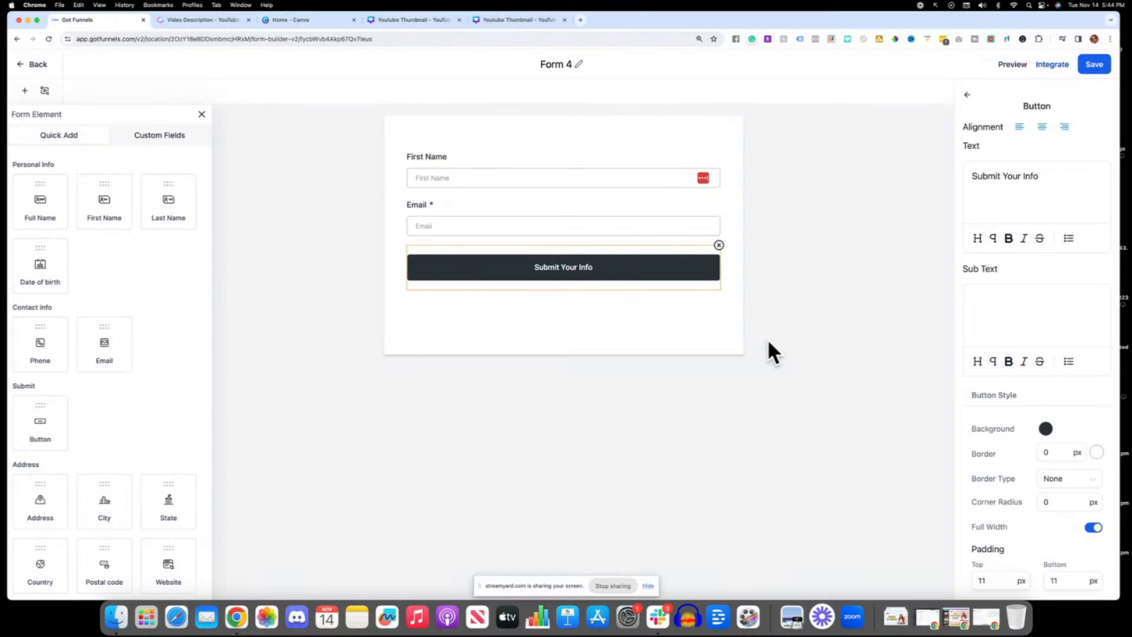
click(1086, 68)
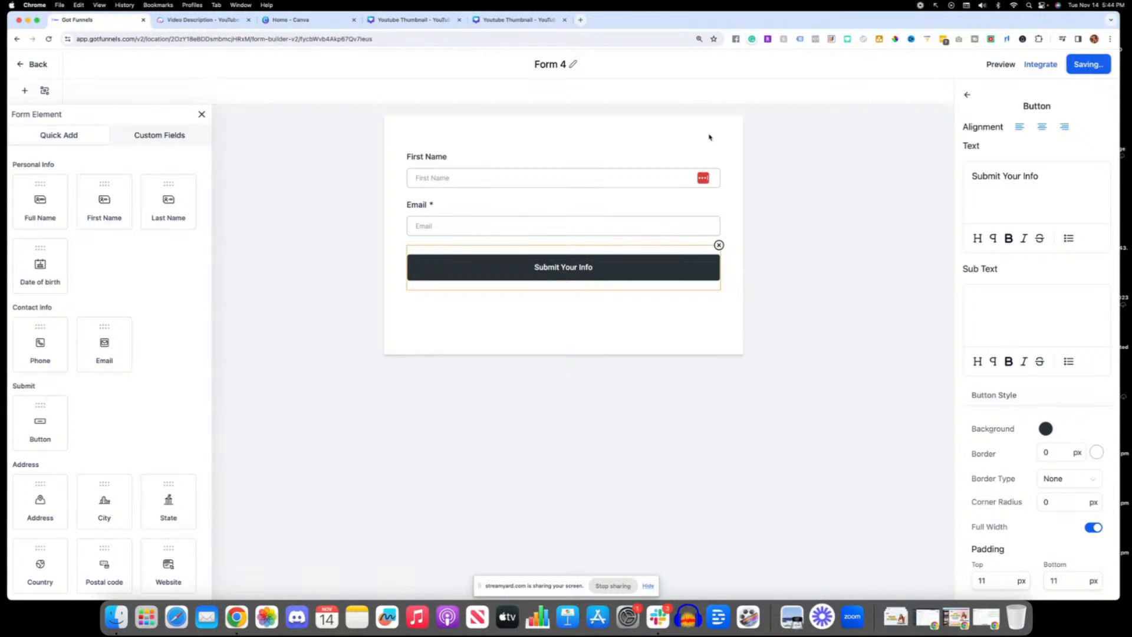
Step: Rename the form "New Form Demo"
click(570, 65)
drag(578, 65, 543, 66)
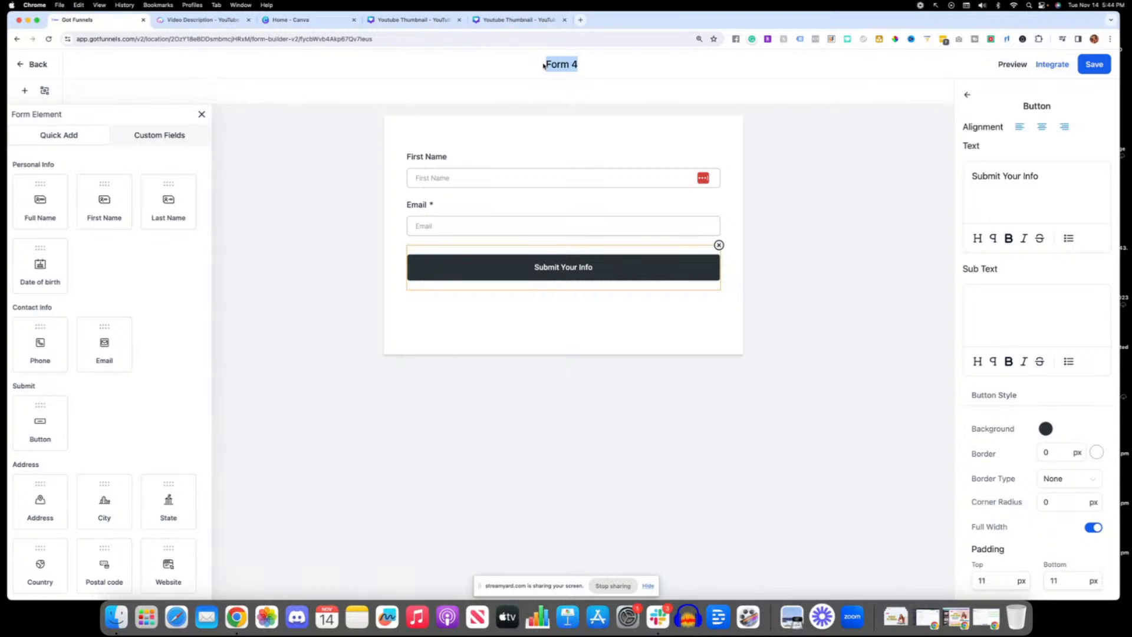
text(New Form Demo)
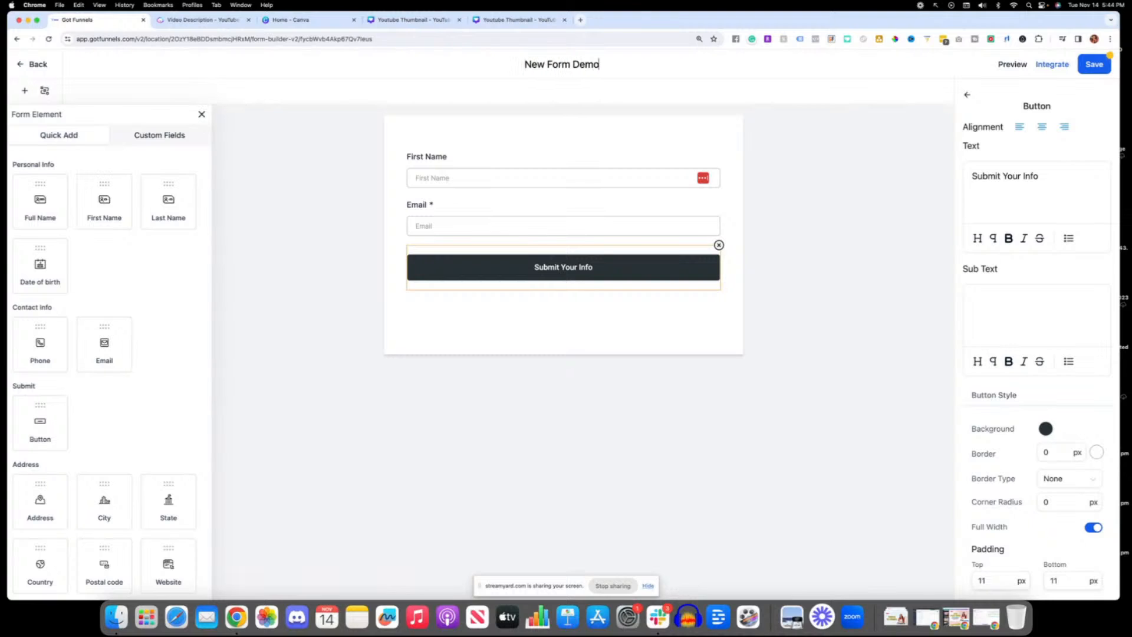
Step: Save the renamed form and look through its style, theme and submission option settings
click(668, 77)
click(1103, 69)
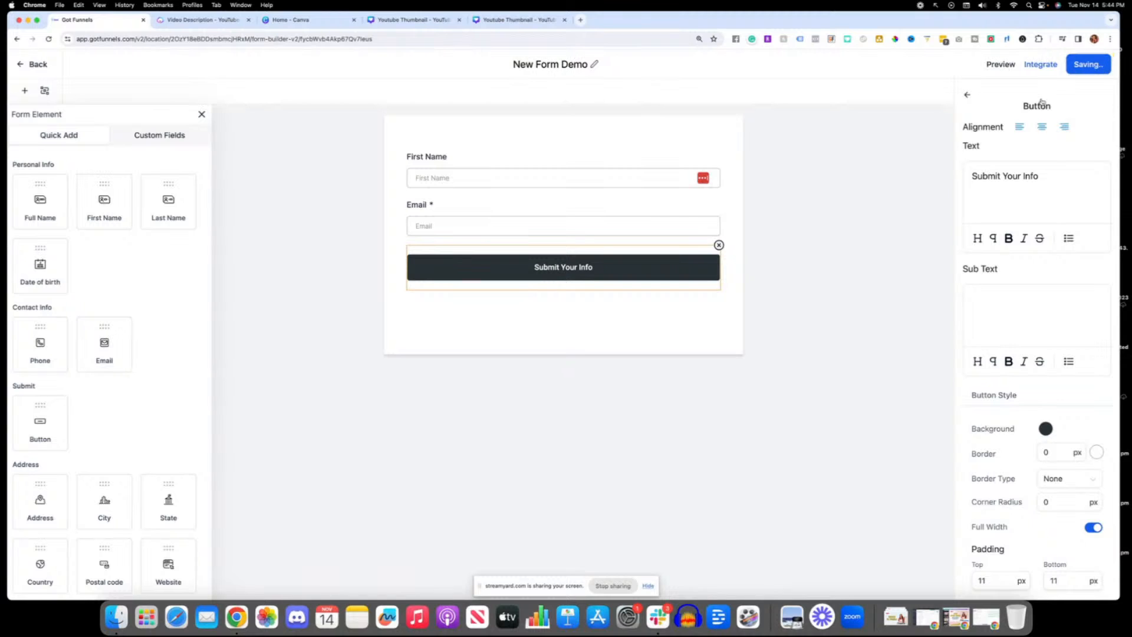
click(968, 97)
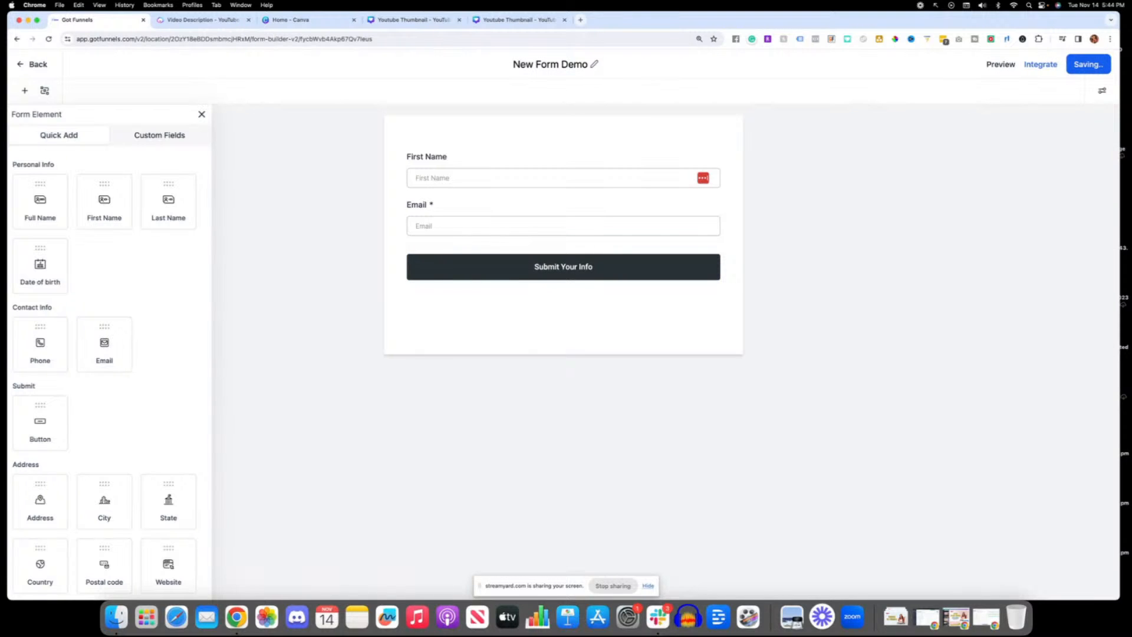
click(1101, 93)
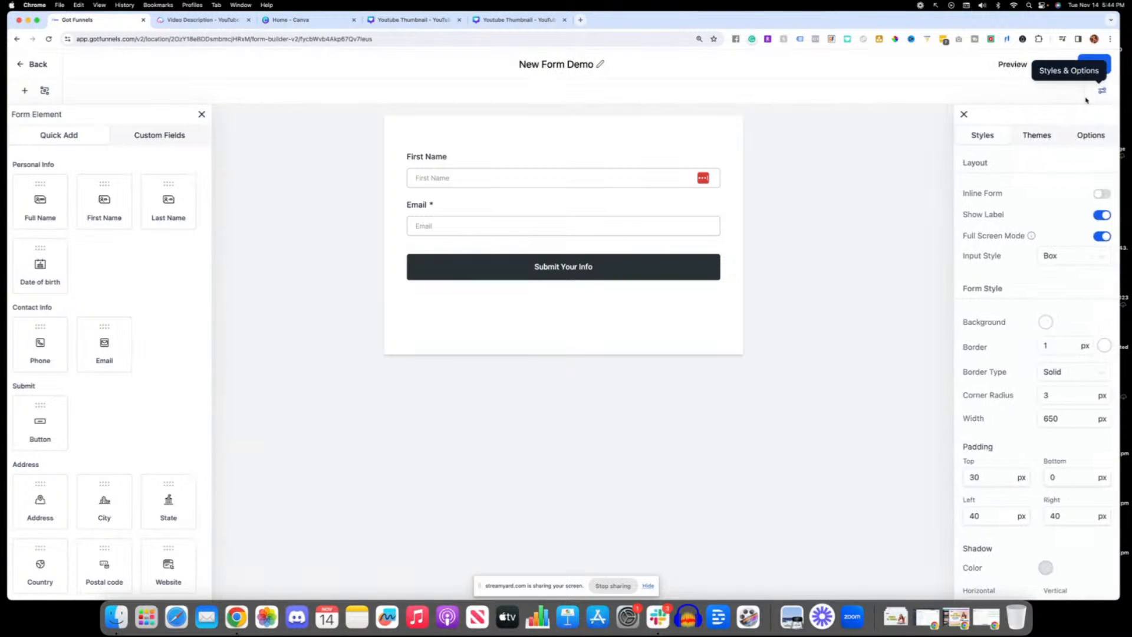
click(1042, 144)
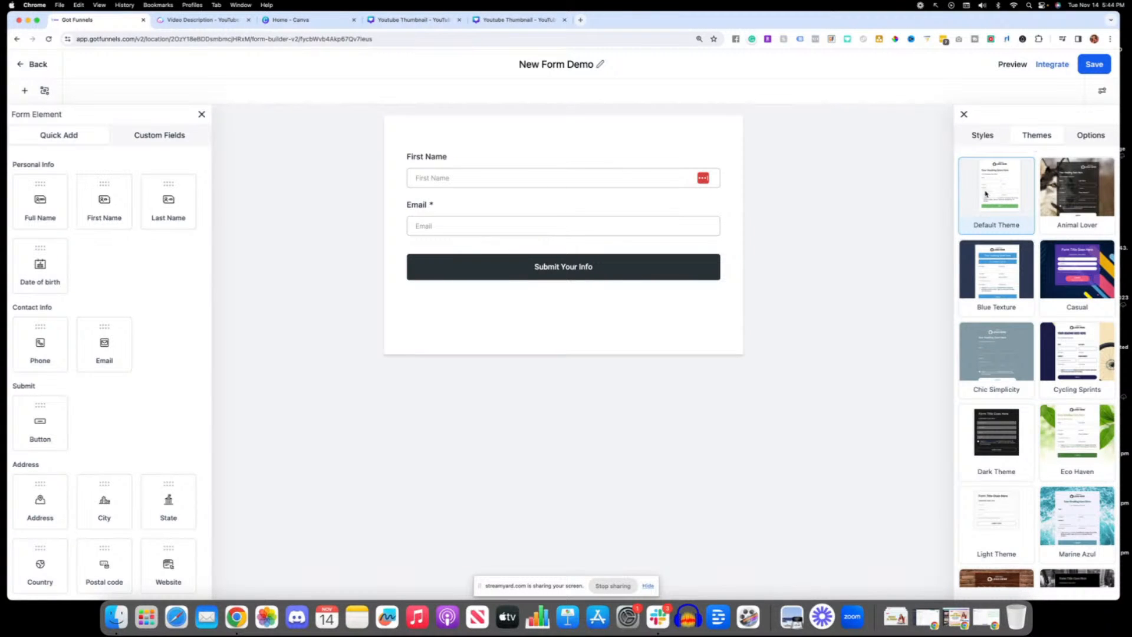
click(1082, 140)
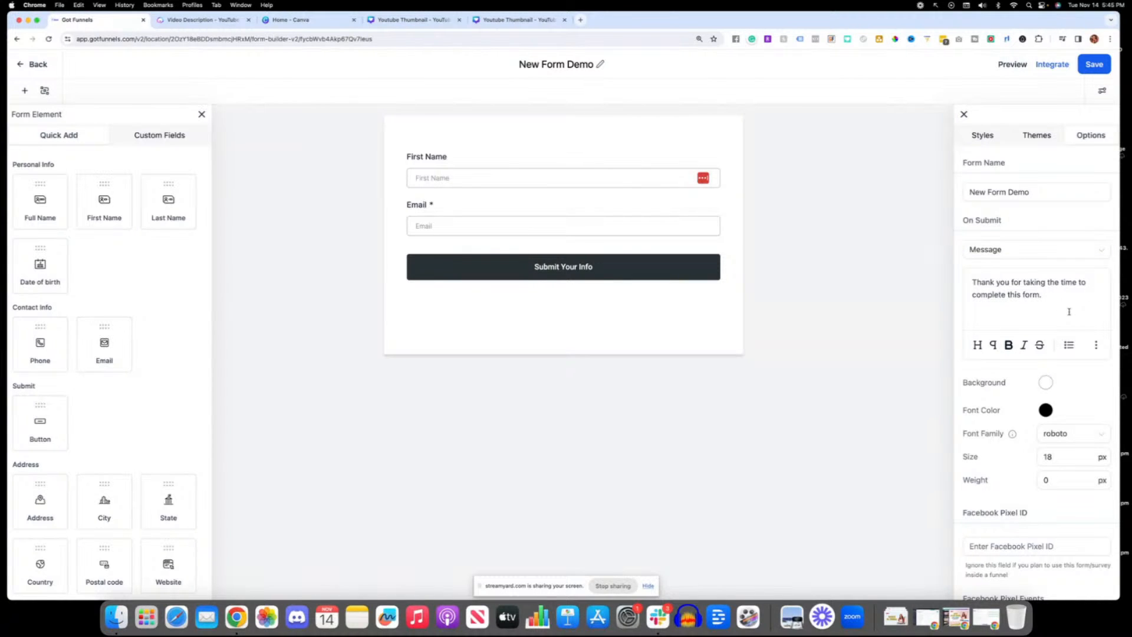
Step: Copy the form's link from its integration options and open the live form in a new browser tab
click(1041, 64)
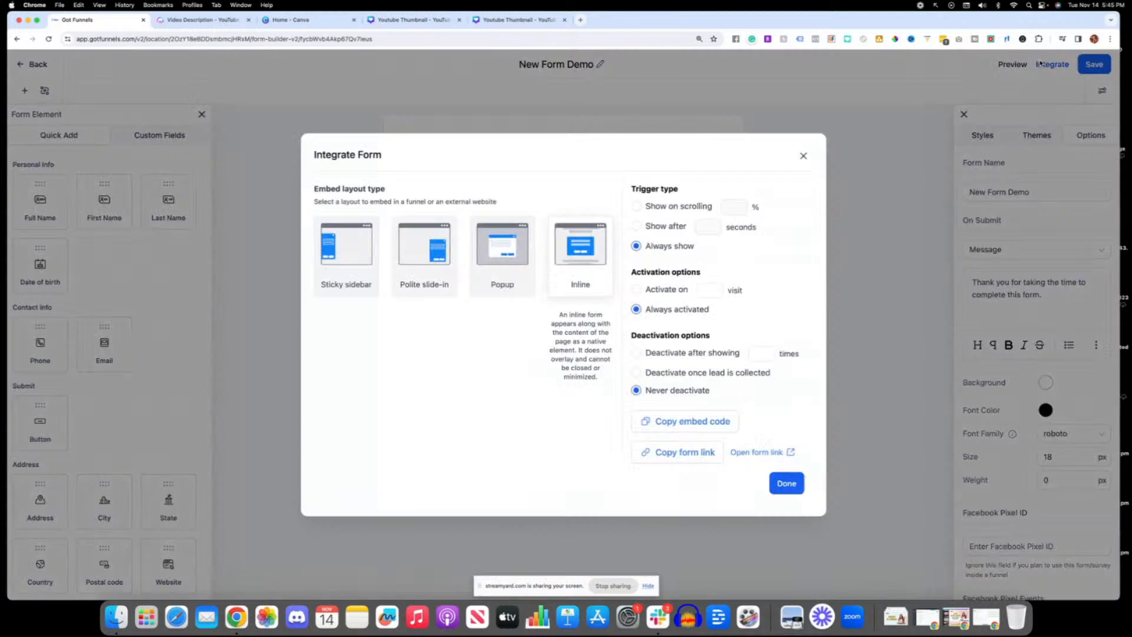
click(696, 452)
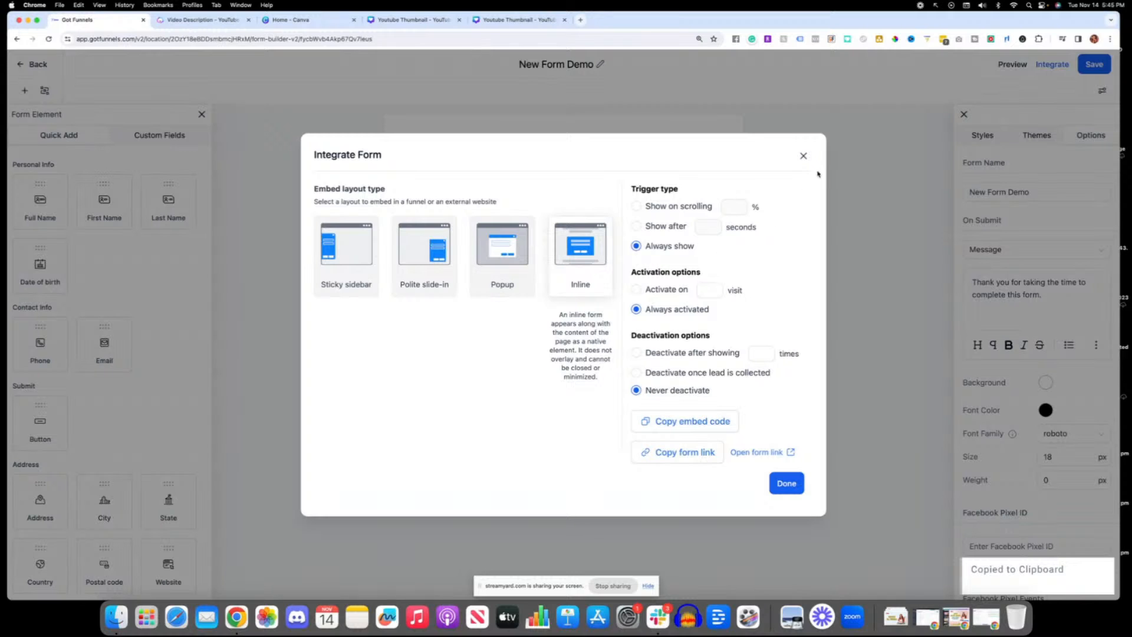
click(803, 156)
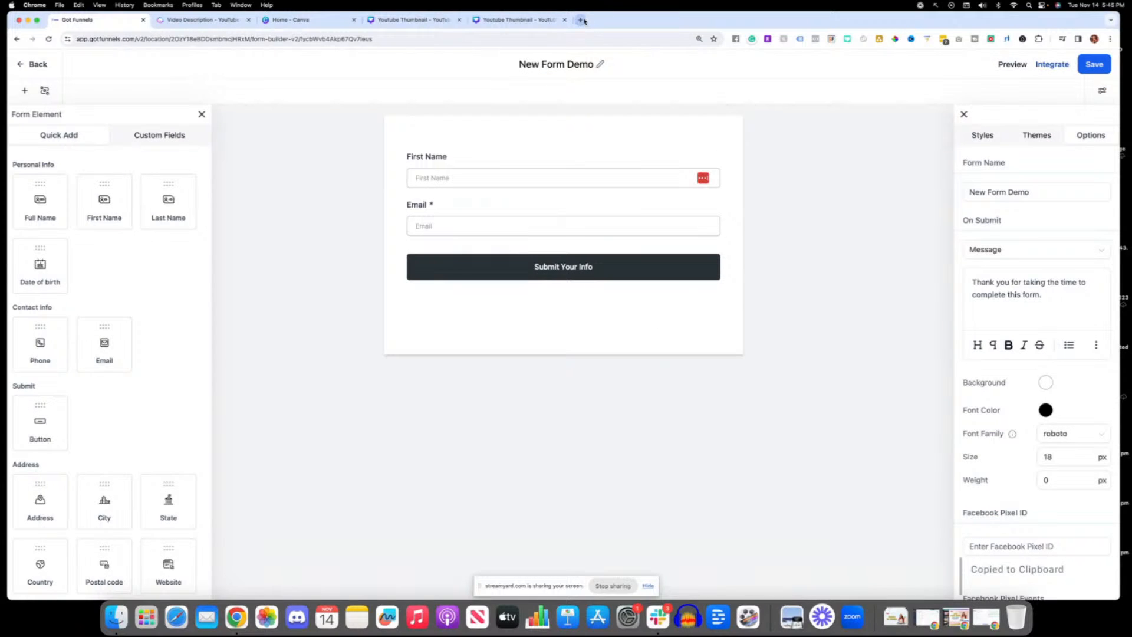
click(579, 20)
key(super+v)
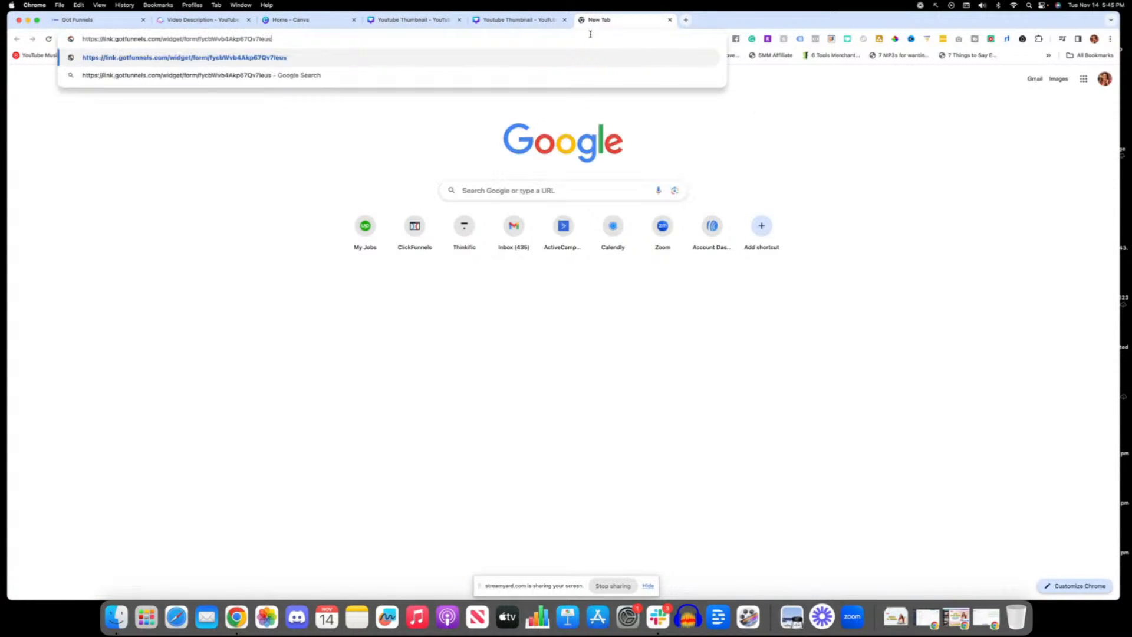
key(Return)
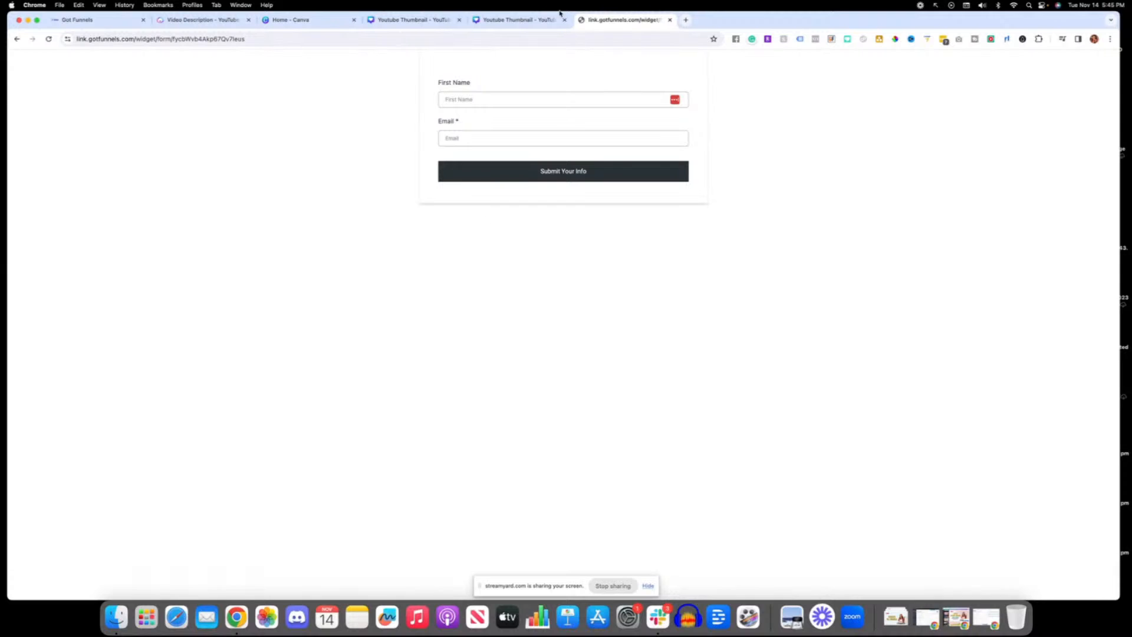
click(536, 20)
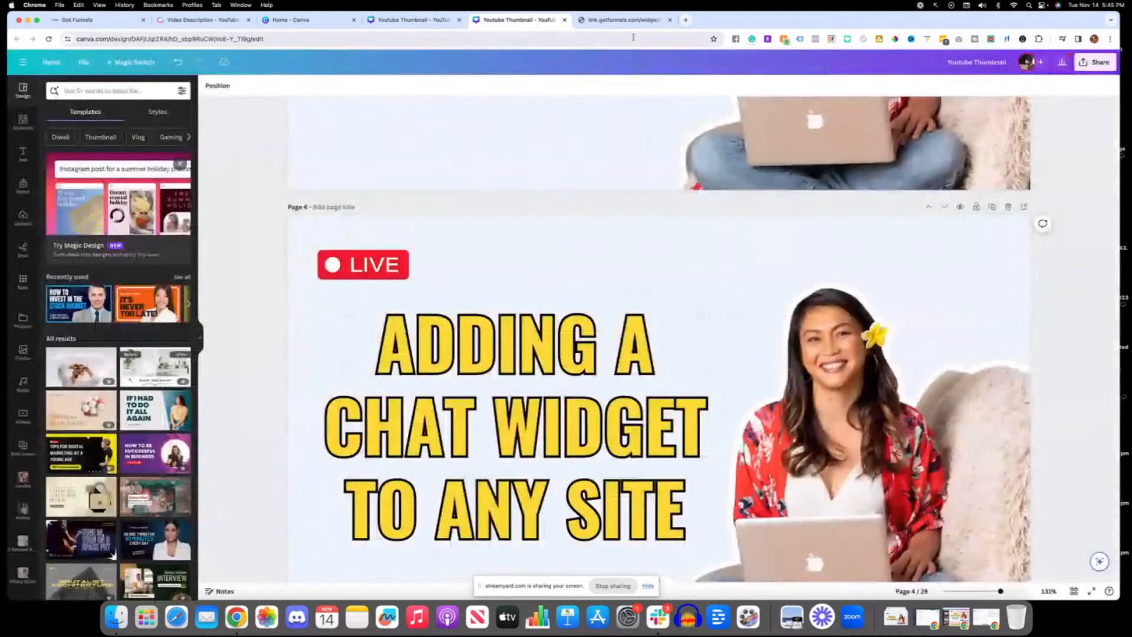
click(621, 24)
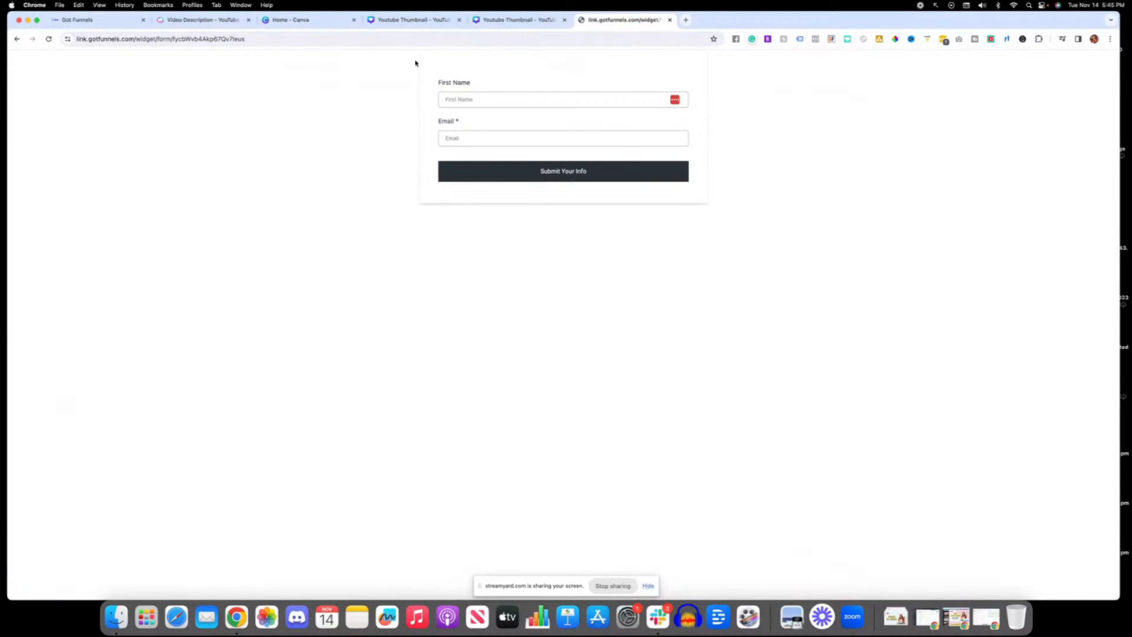
Step: Back in the form builder, set the form's on-submit action to Open URL, leave the address empty and save the form
click(118, 20)
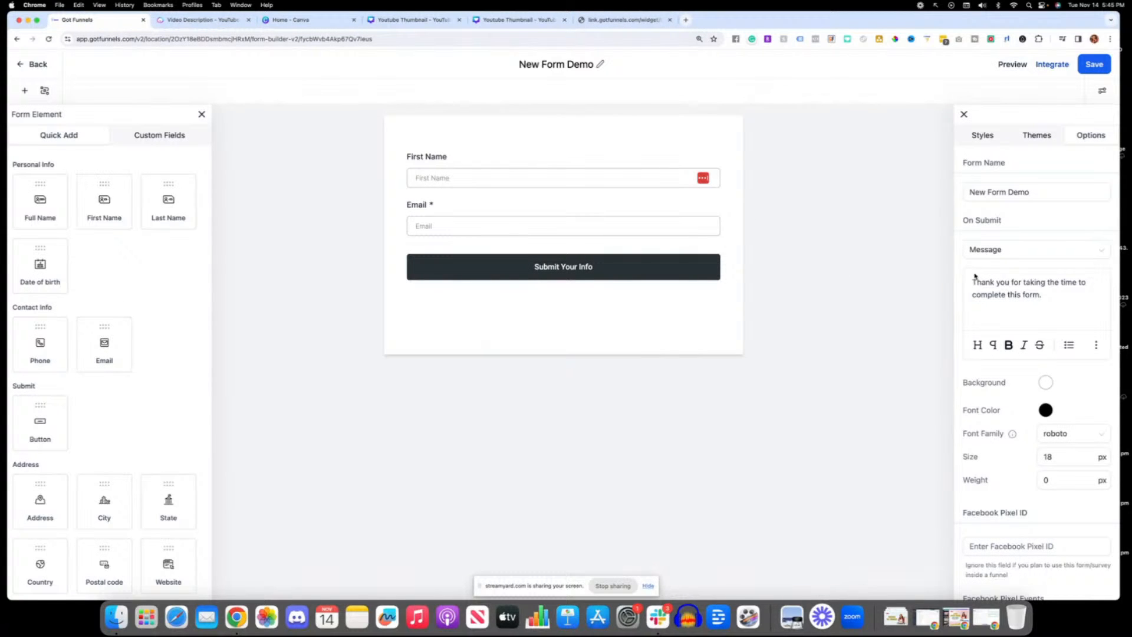
click(983, 249)
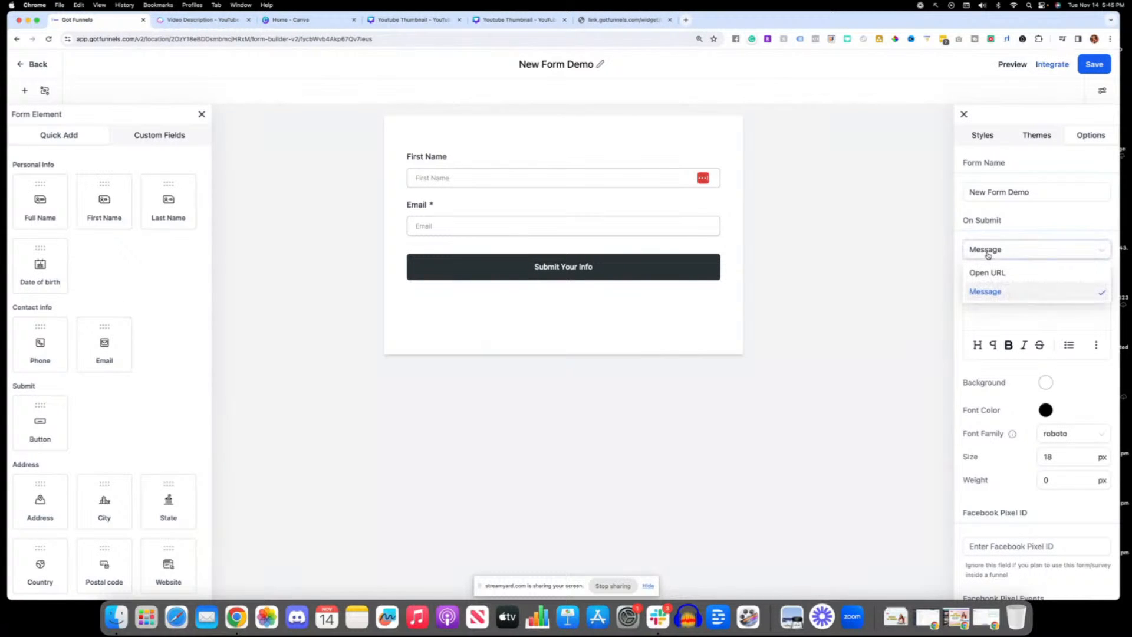
click(1017, 285)
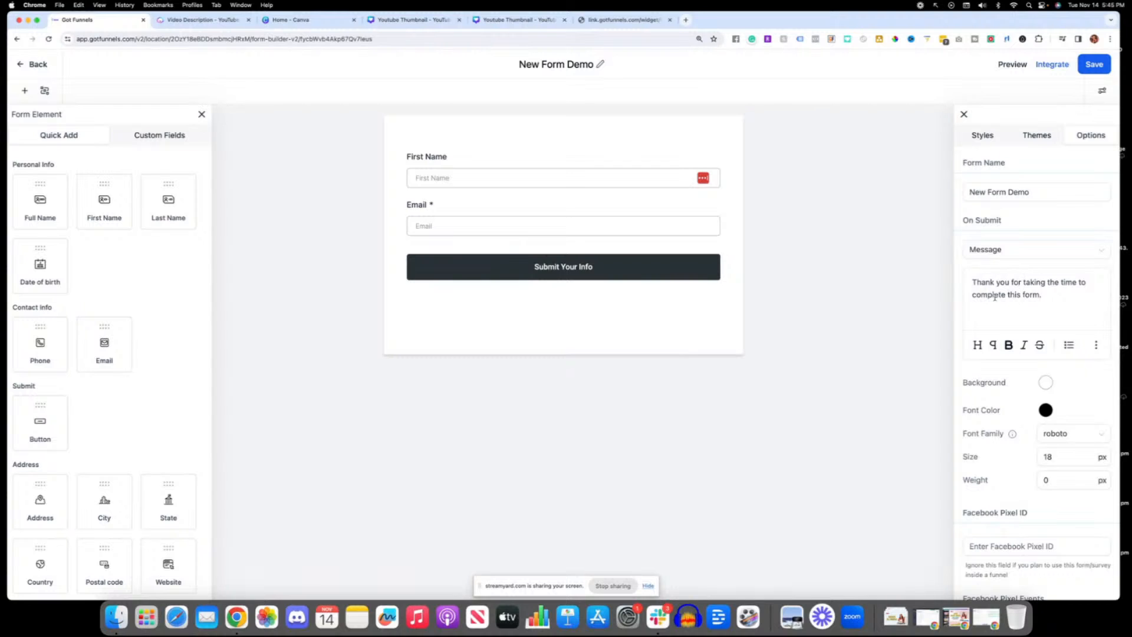
click(988, 249)
click(987, 272)
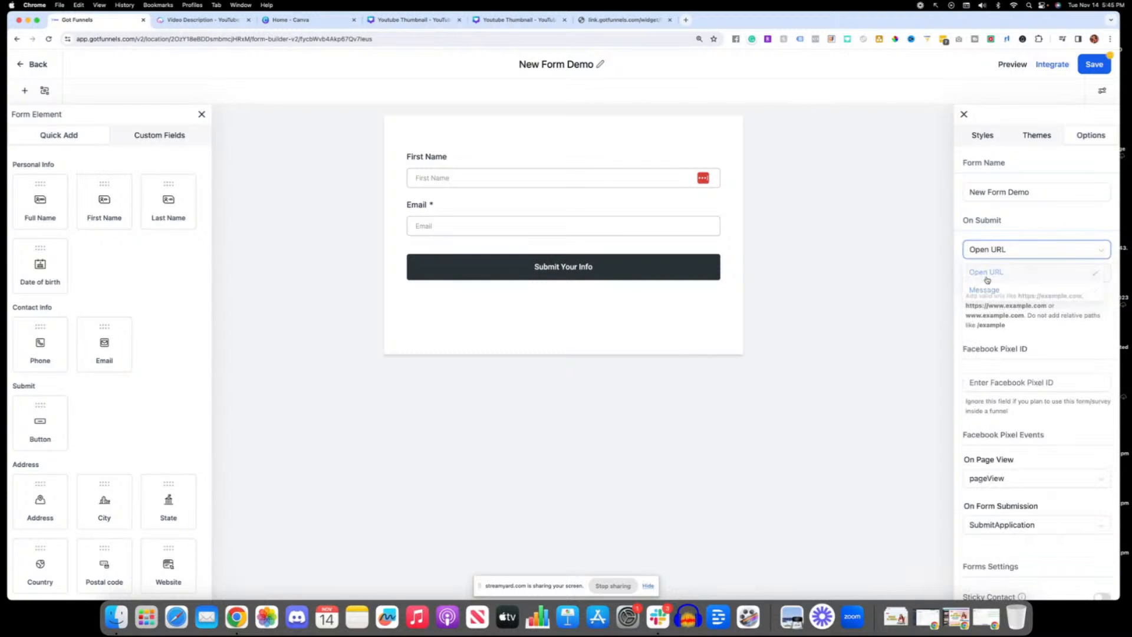
click(977, 276)
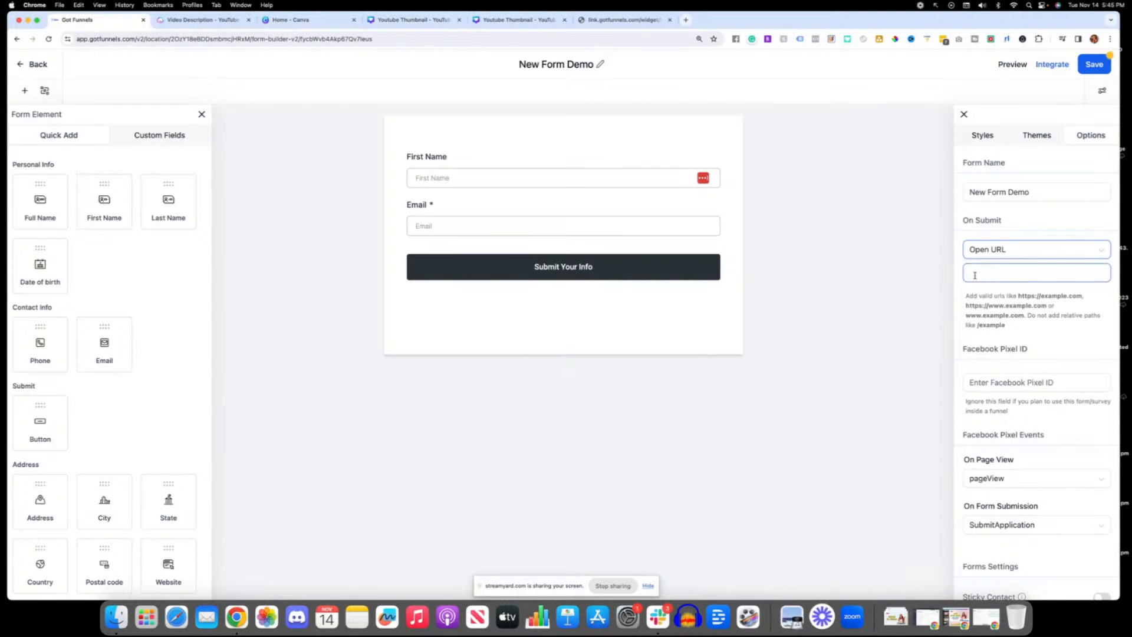
click(890, 277)
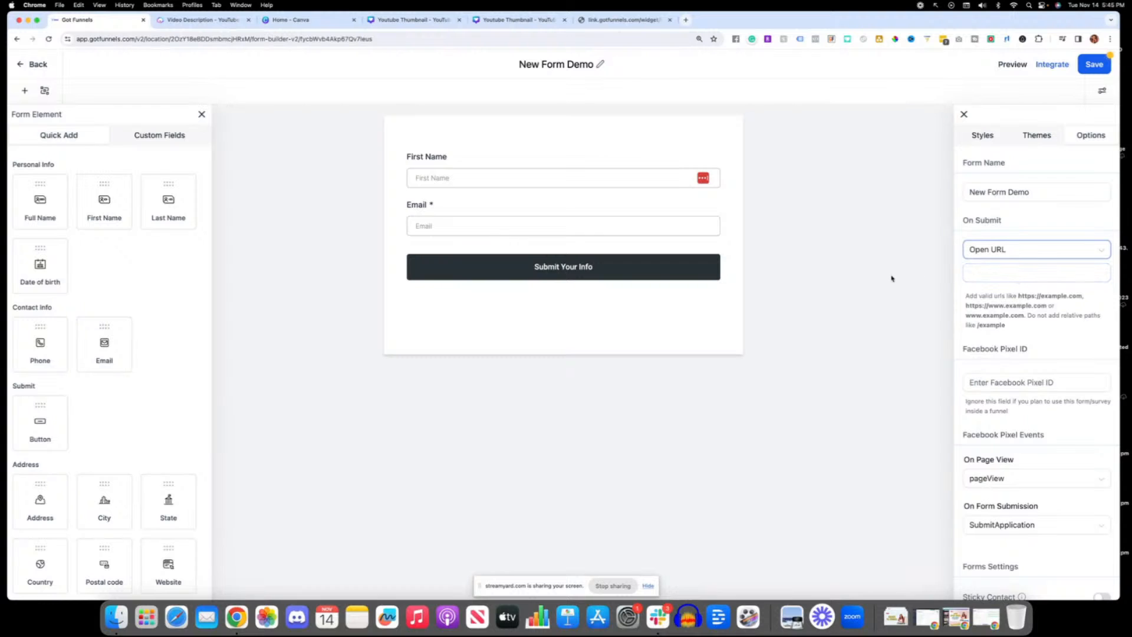
click(1092, 65)
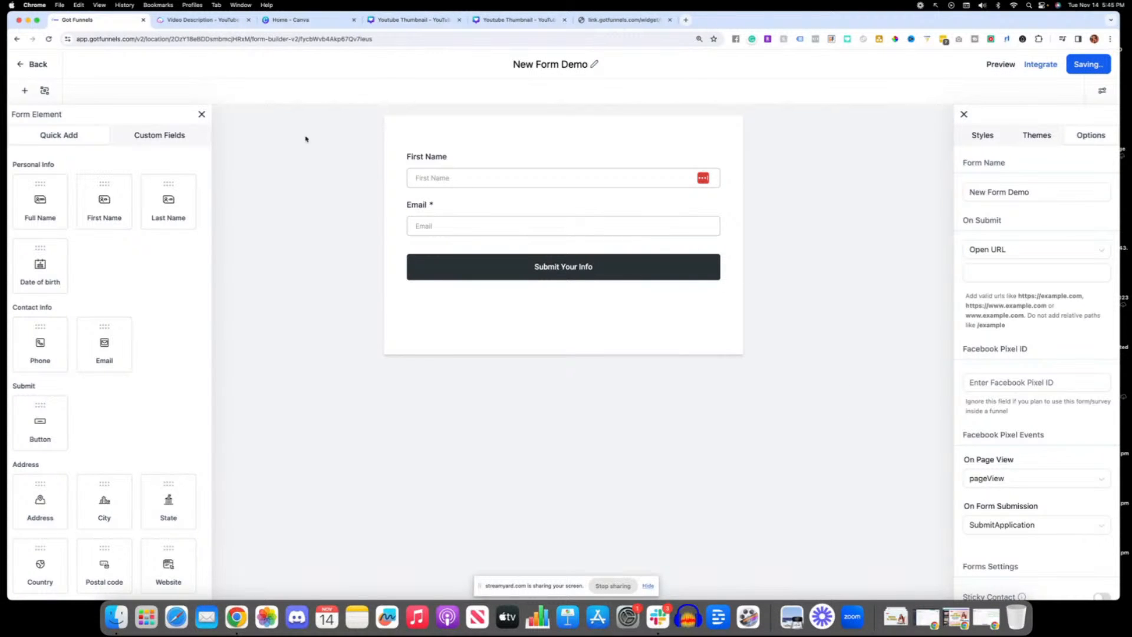
Step: Leave the form builder and open the optin page of the Start From Scratch funnel for editing
click(31, 64)
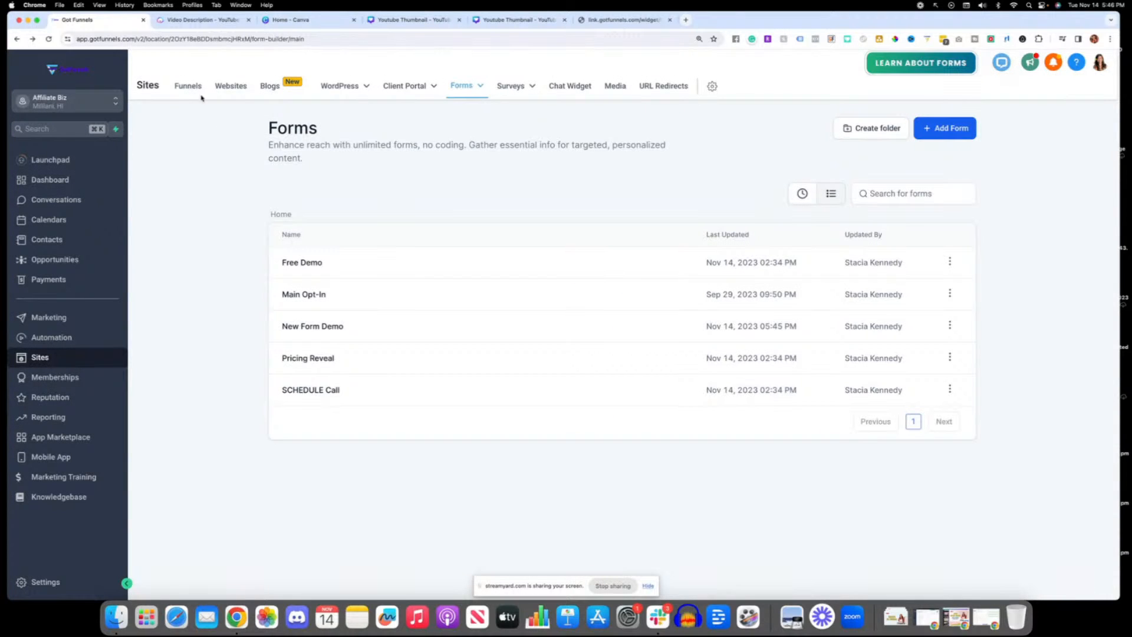
click(187, 84)
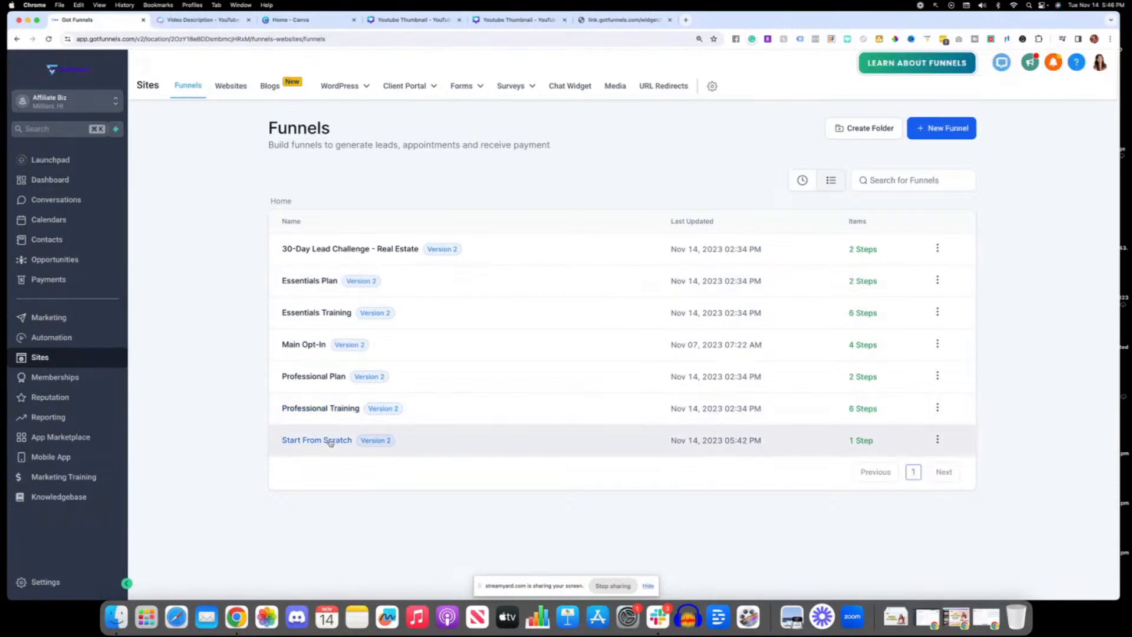
click(340, 440)
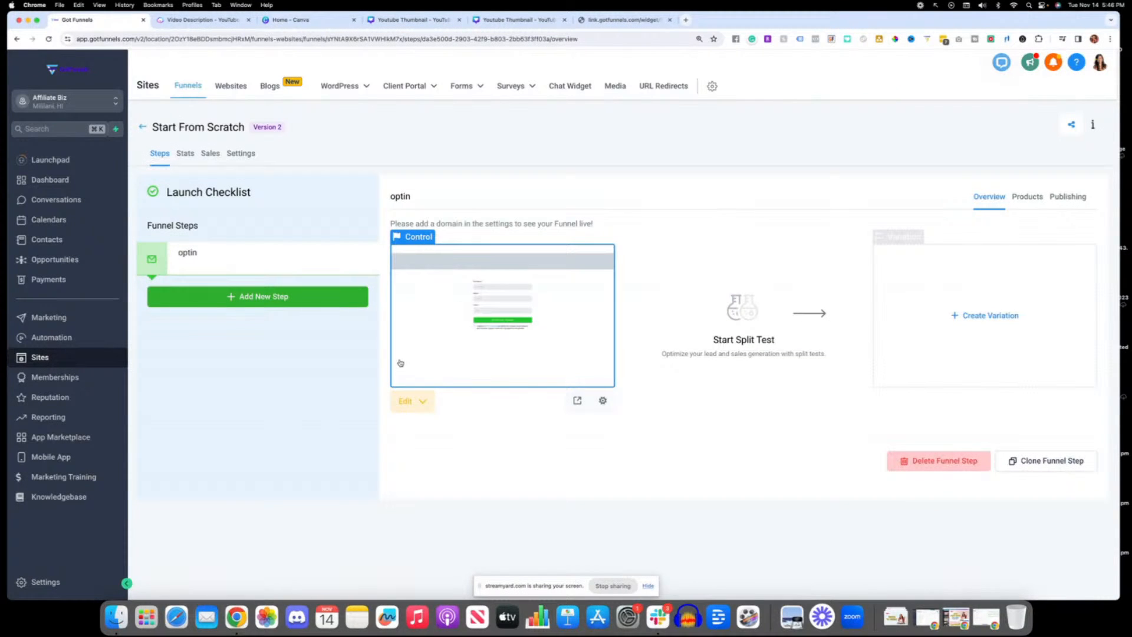
click(409, 407)
click(425, 430)
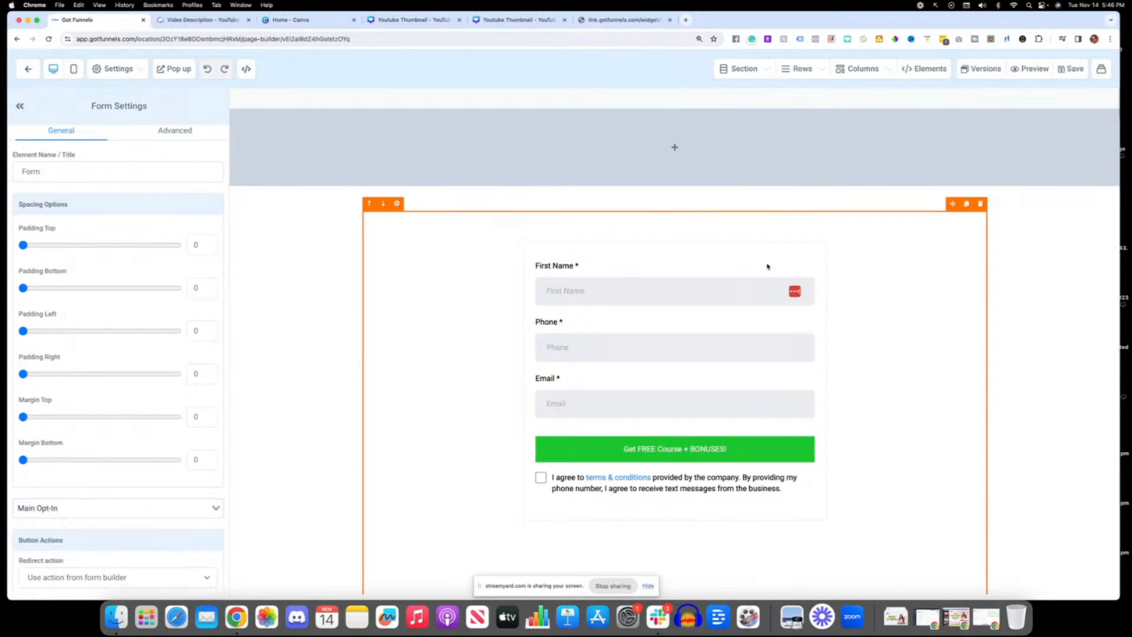
Step: Replace the existing form on the optin page with a new Form element that uses New Form Demo
click(980, 203)
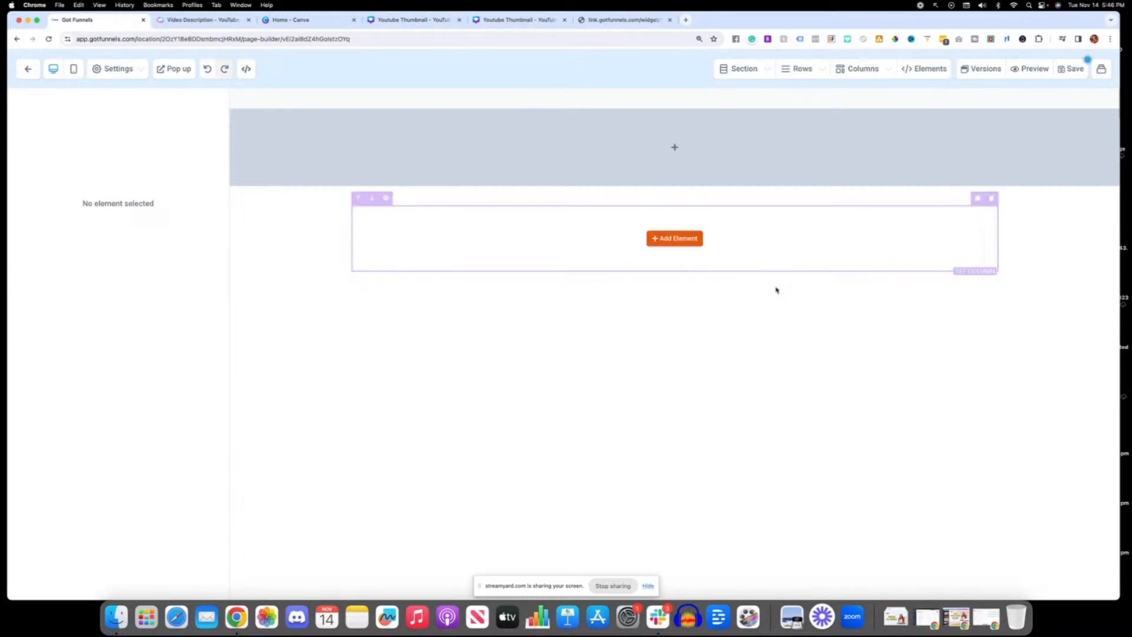
click(667, 240)
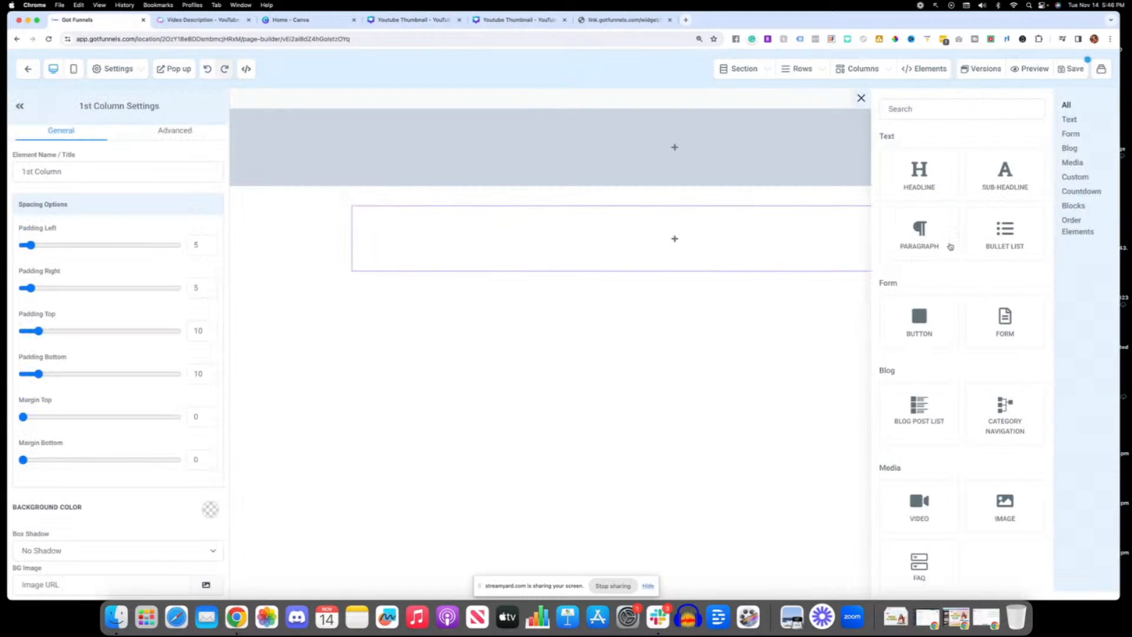
click(911, 108)
text(form)
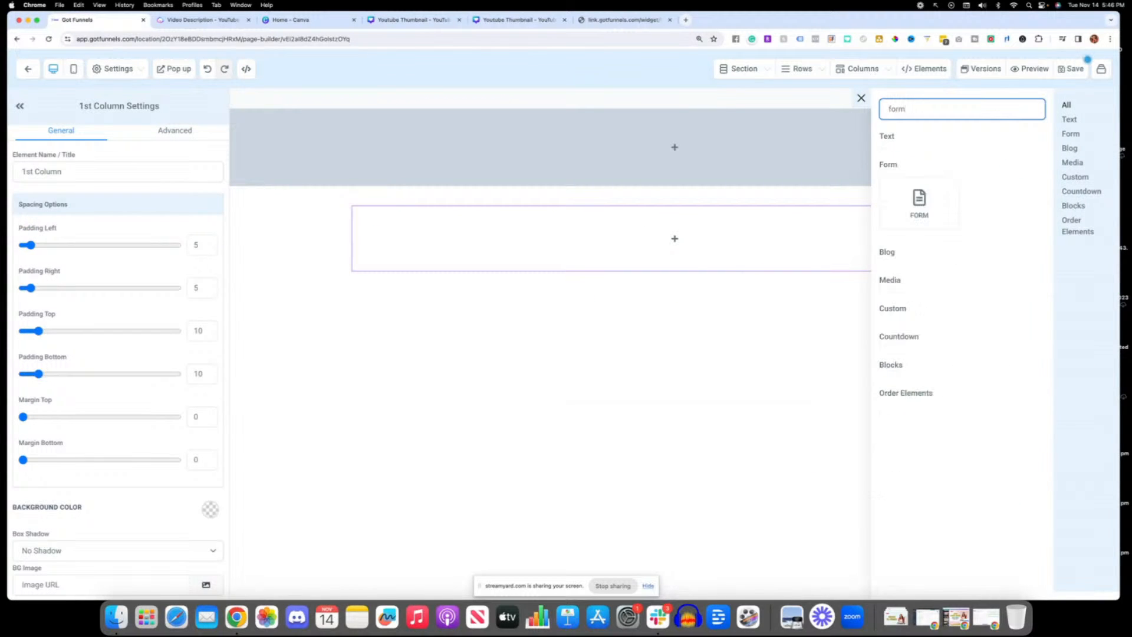
click(919, 201)
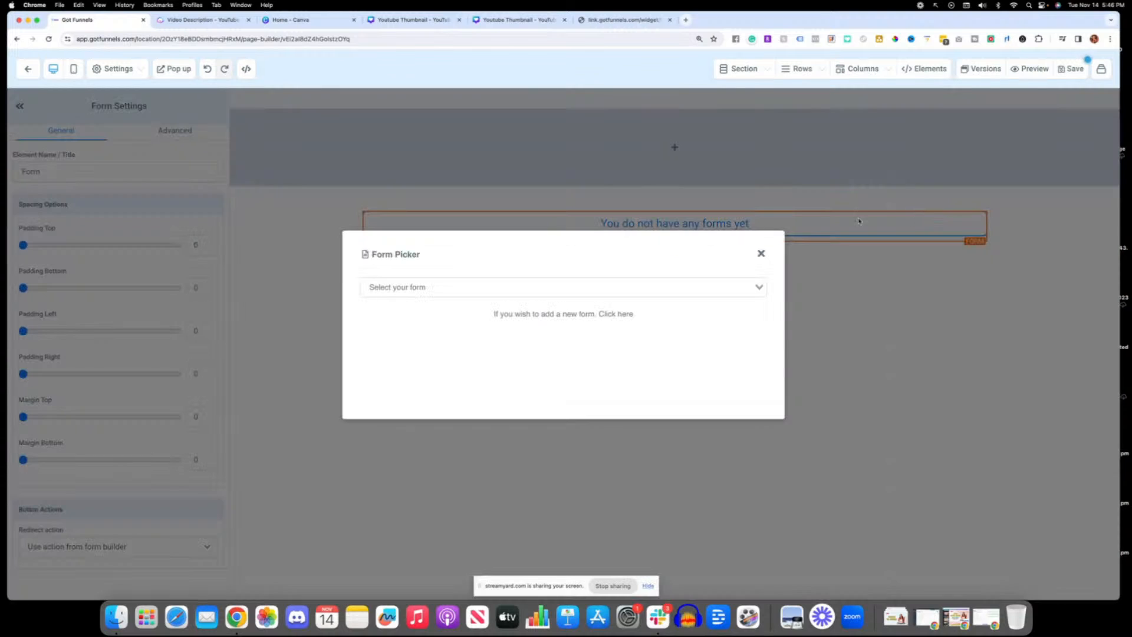
click(731, 288)
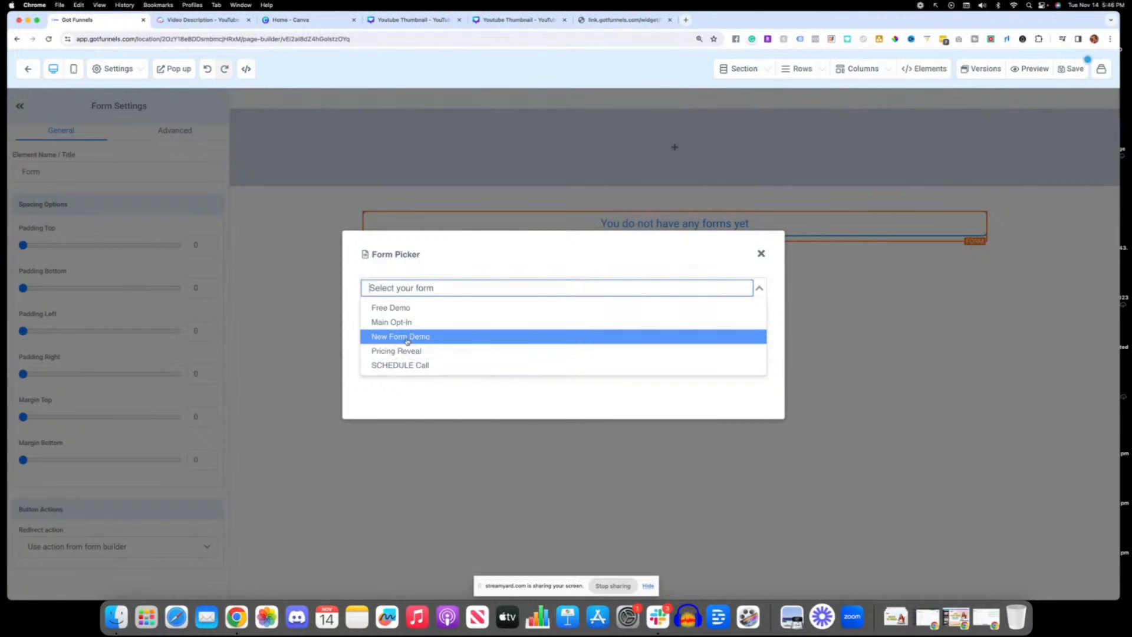
click(429, 337)
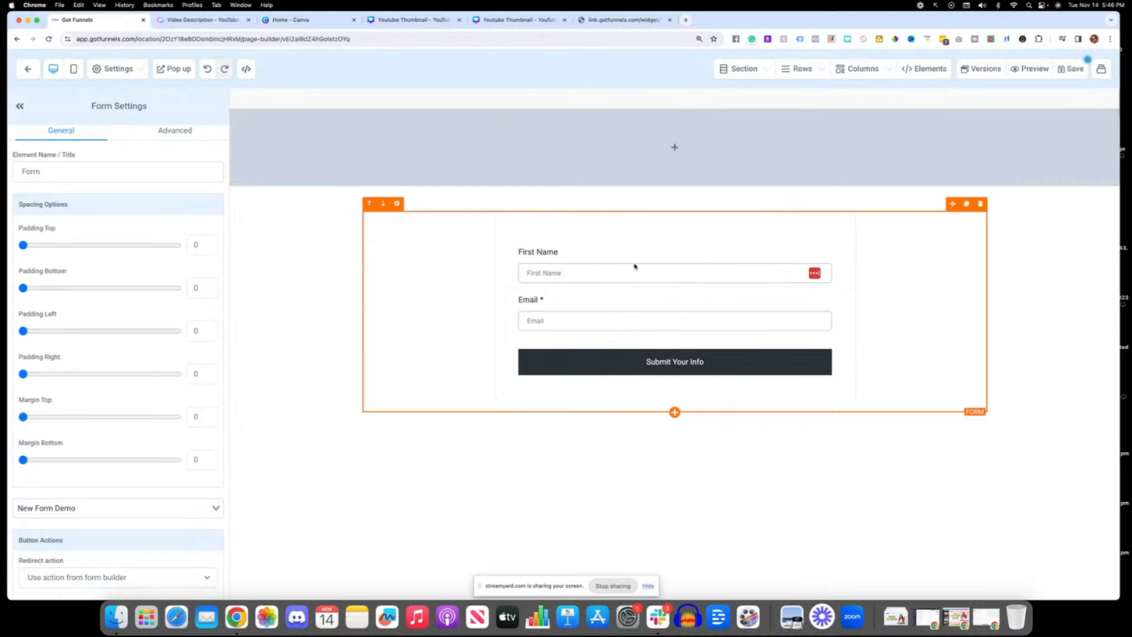
Step: Add a Headline element to the form's column and move it above the form
click(672, 415)
click(673, 417)
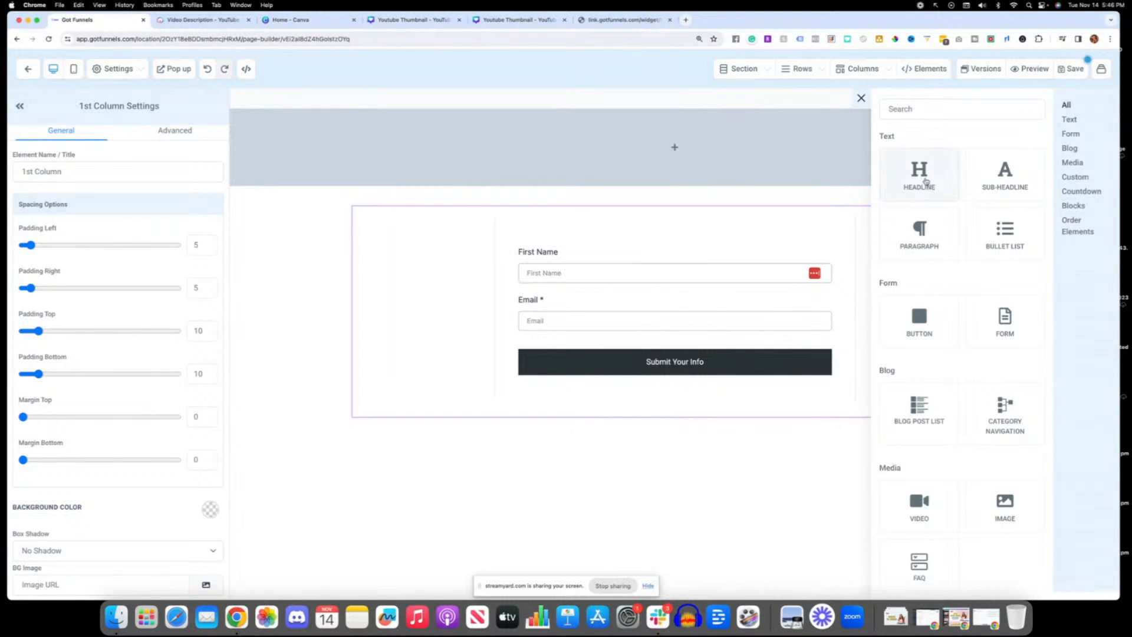
click(925, 181)
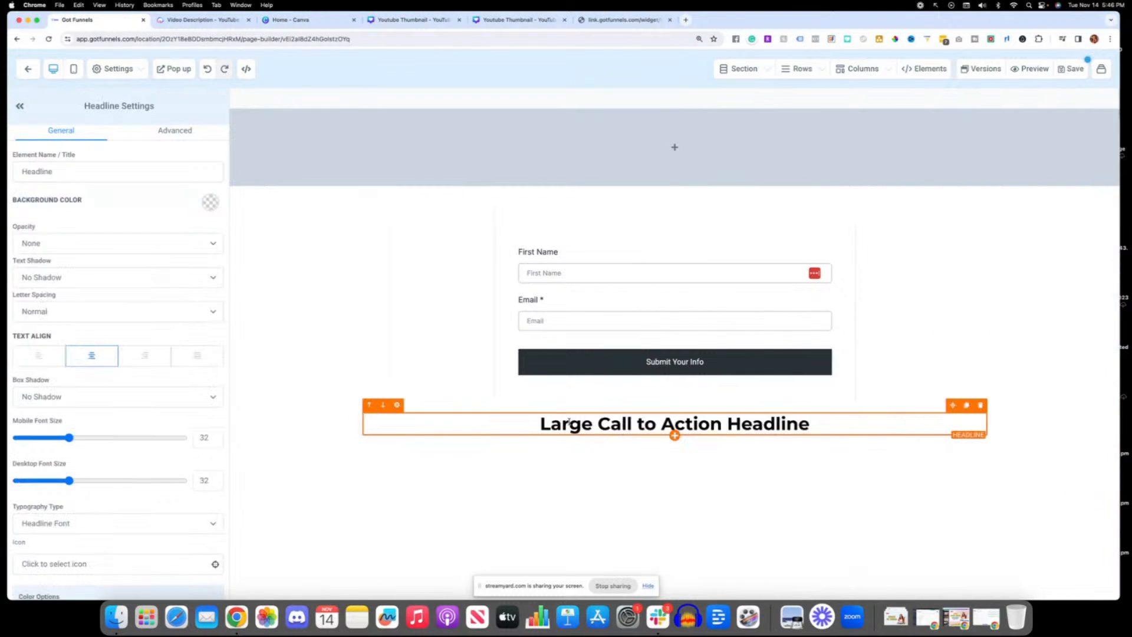
click(369, 406)
Step: Replace the headline text above the form with "Get Your Free Checklist" and save the page, dismissing the SEO metadata
triple_click(578, 219)
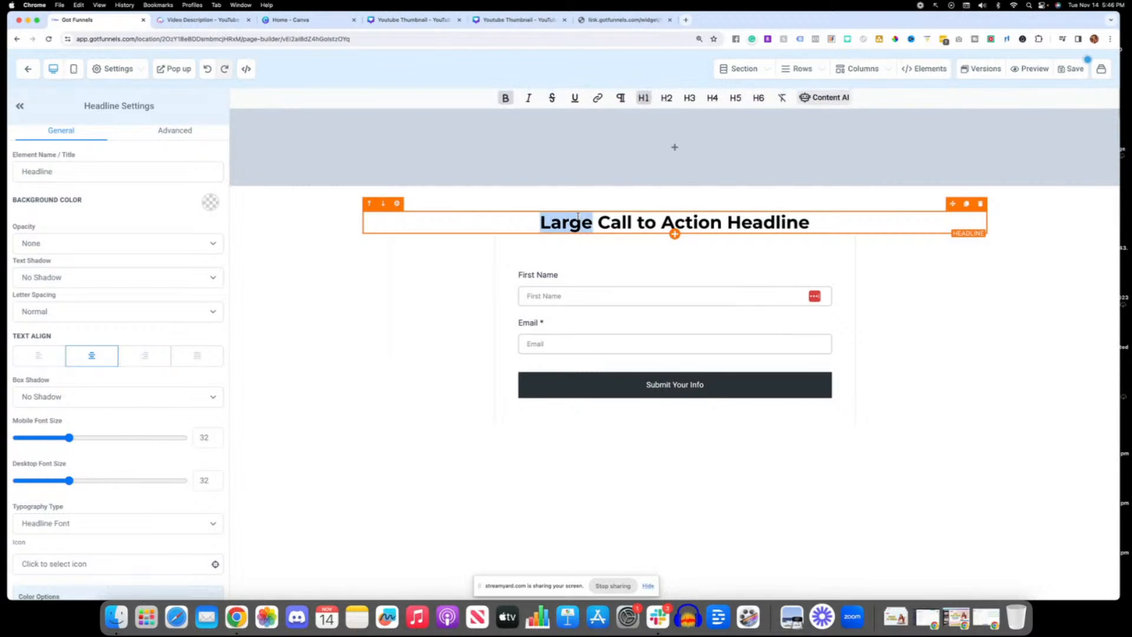
text(G)
key(BackSpace)
text(G)
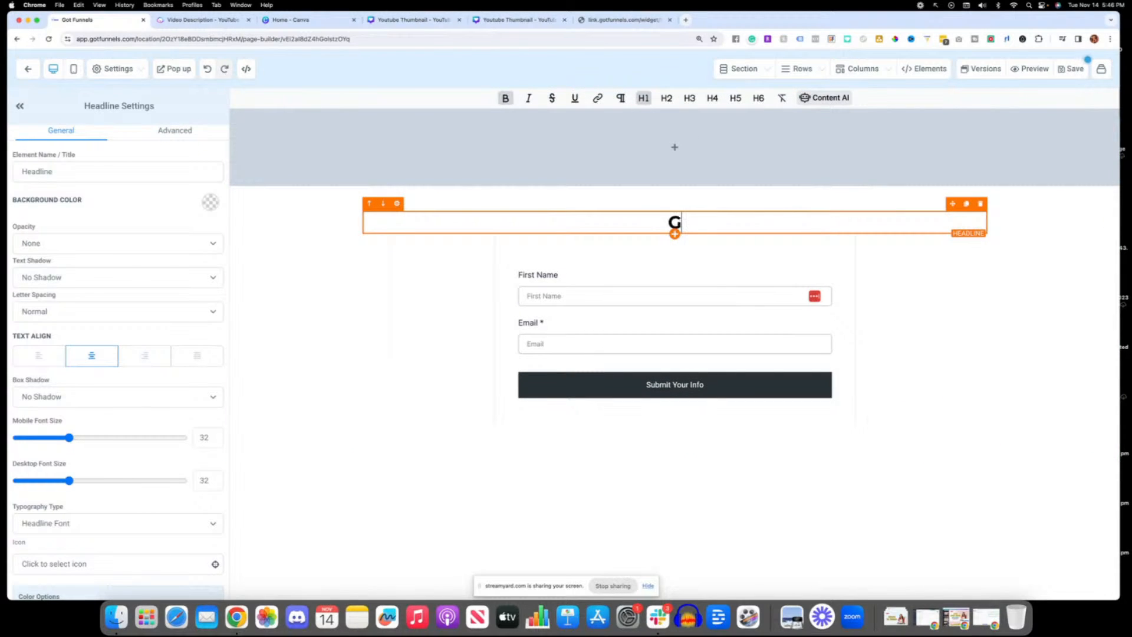
text(et Your Free)
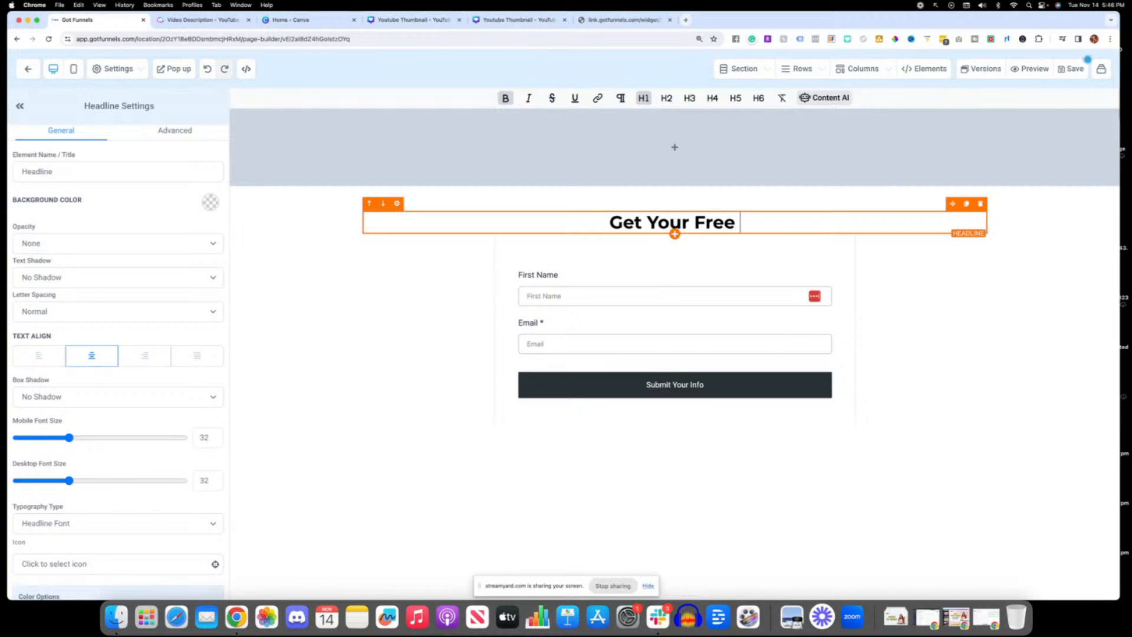
text( Che klist)
key(BackSpace)
key(BackSpace)
key(BackSpace)
key(BackSpace)
key(BackSpace)
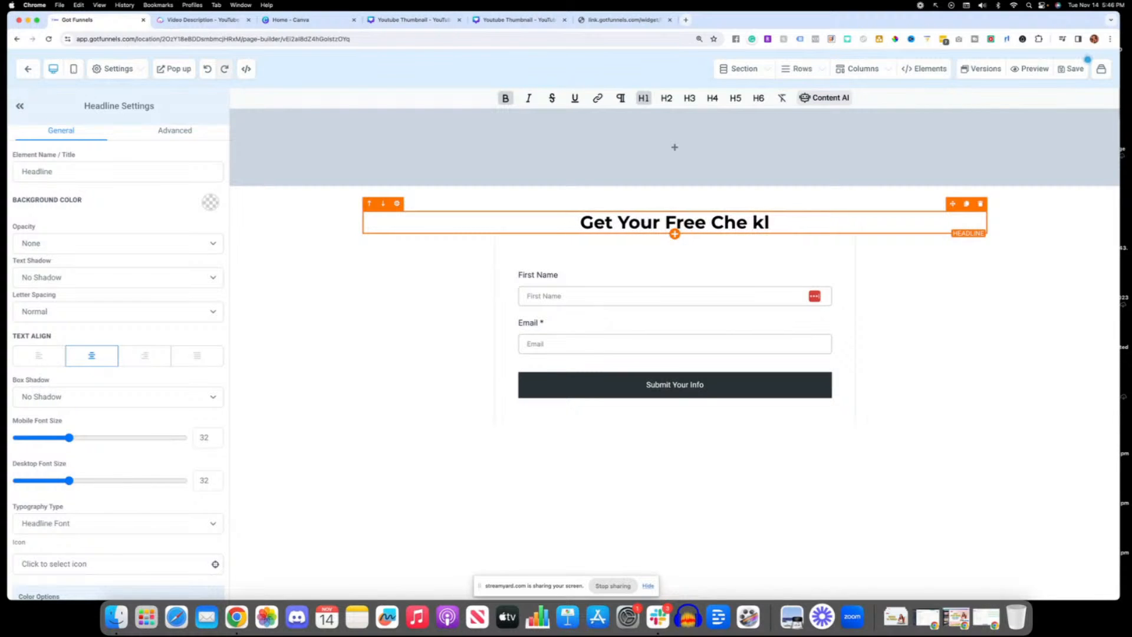
key(BackSpace)
text(cklist)
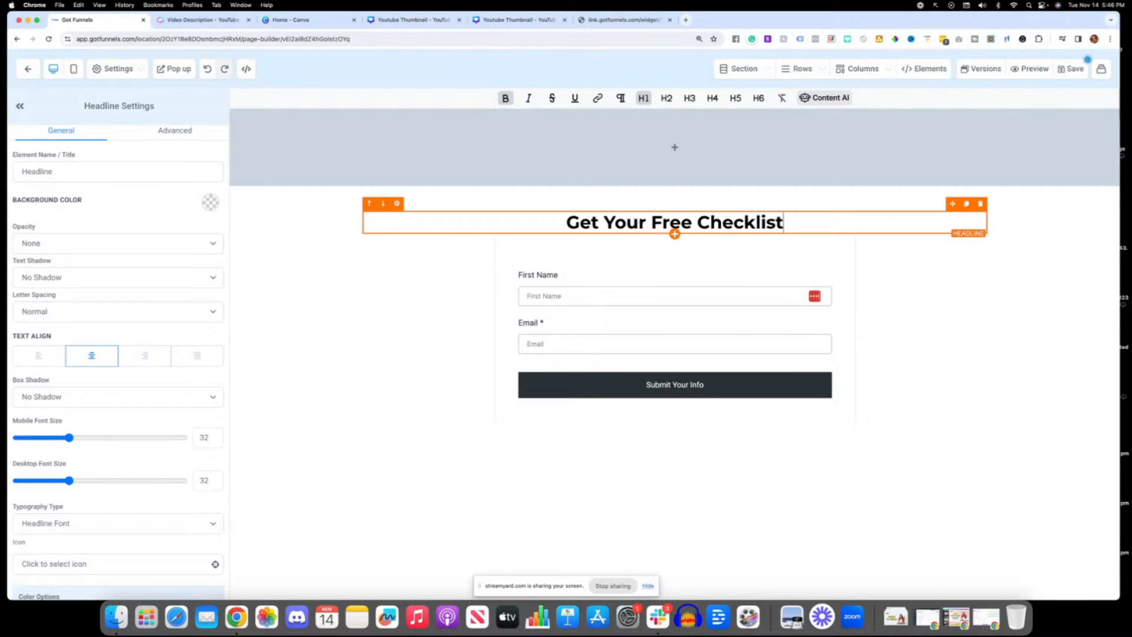
click(881, 290)
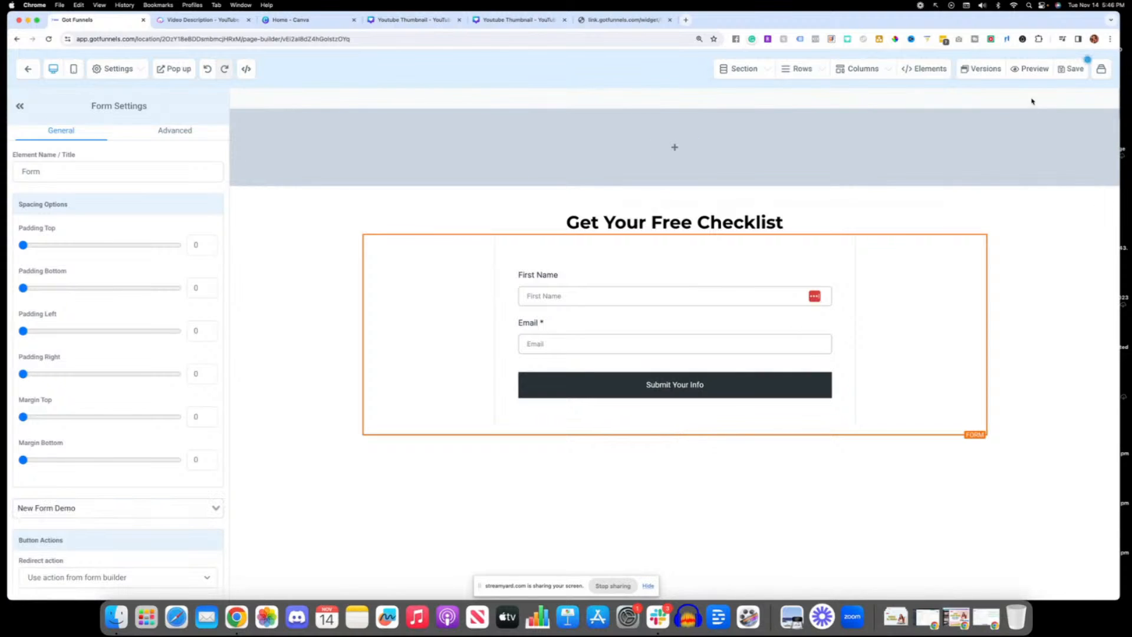
click(1068, 69)
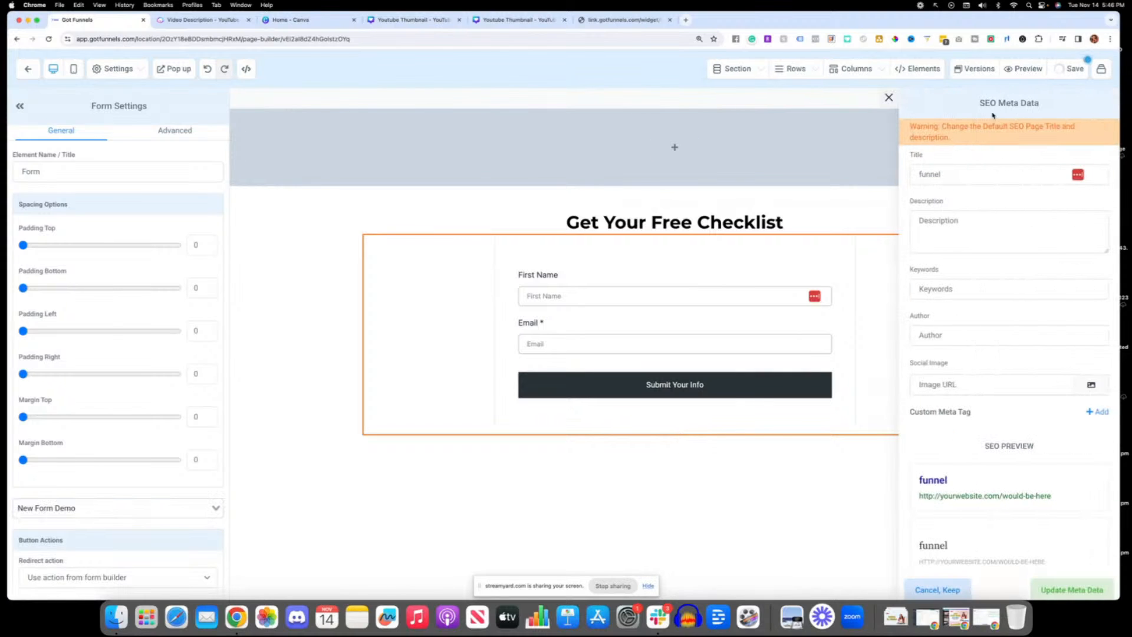
click(810, 210)
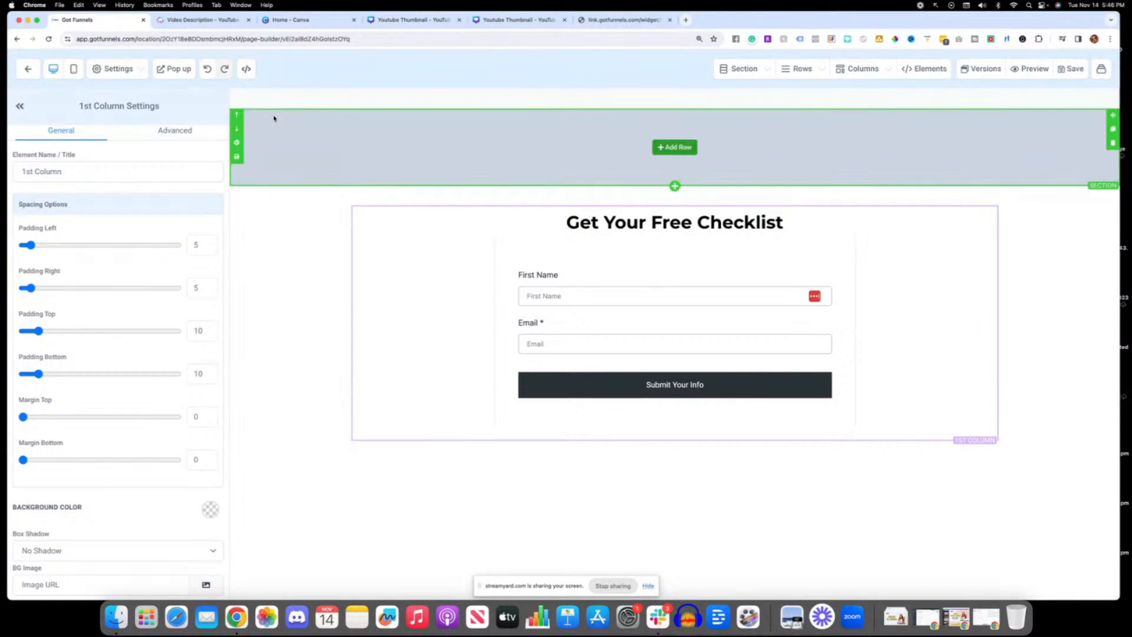
Step: Open the page's popup and add a 1-column row to it
click(177, 73)
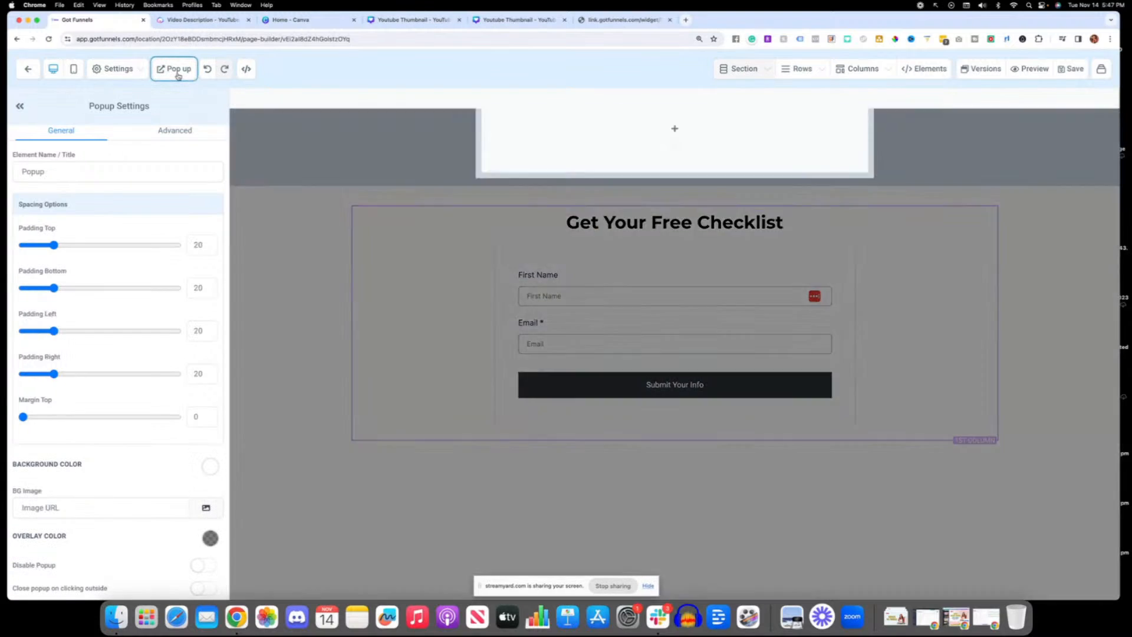
click(675, 209)
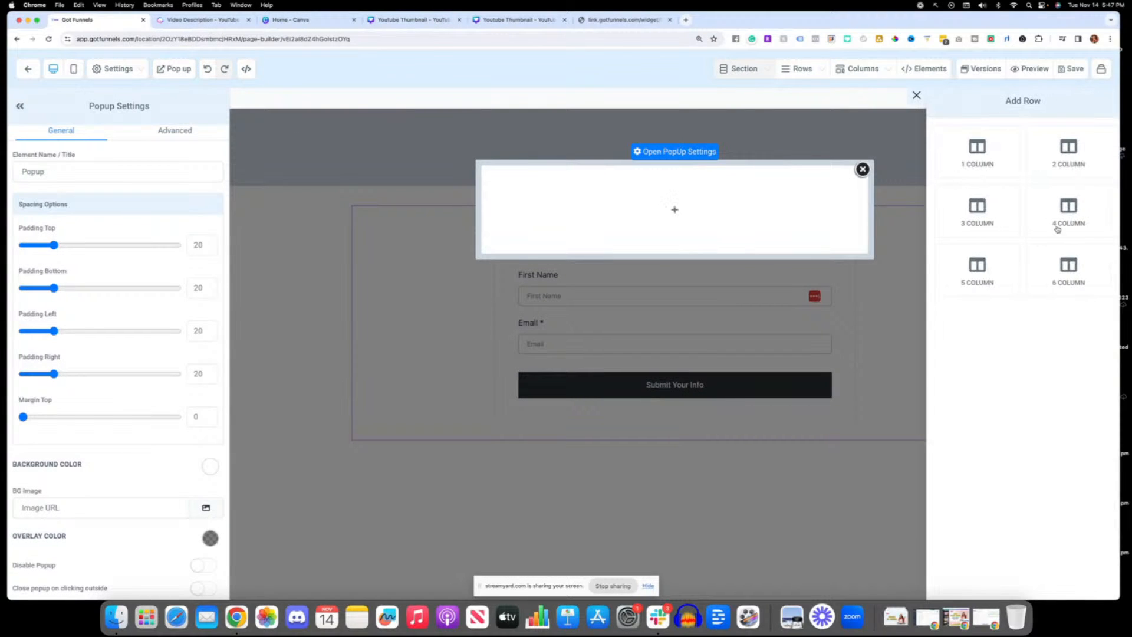
click(976, 157)
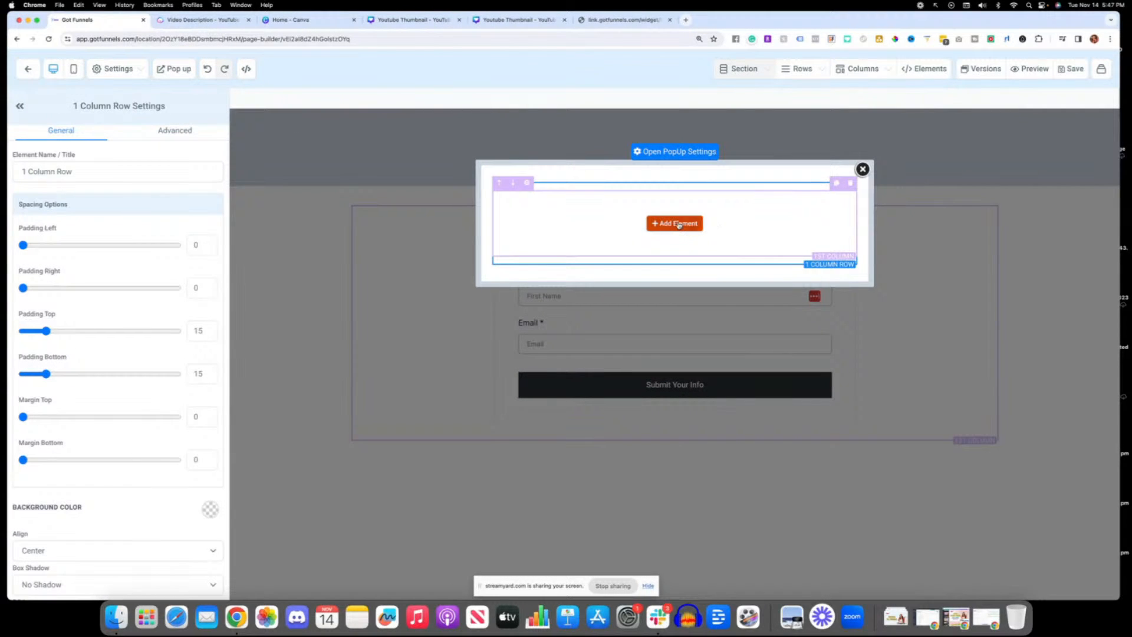
Step: Add a Form element to the popup's column and choose New Form Demo as its form
click(678, 225)
click(914, 107)
text(form)
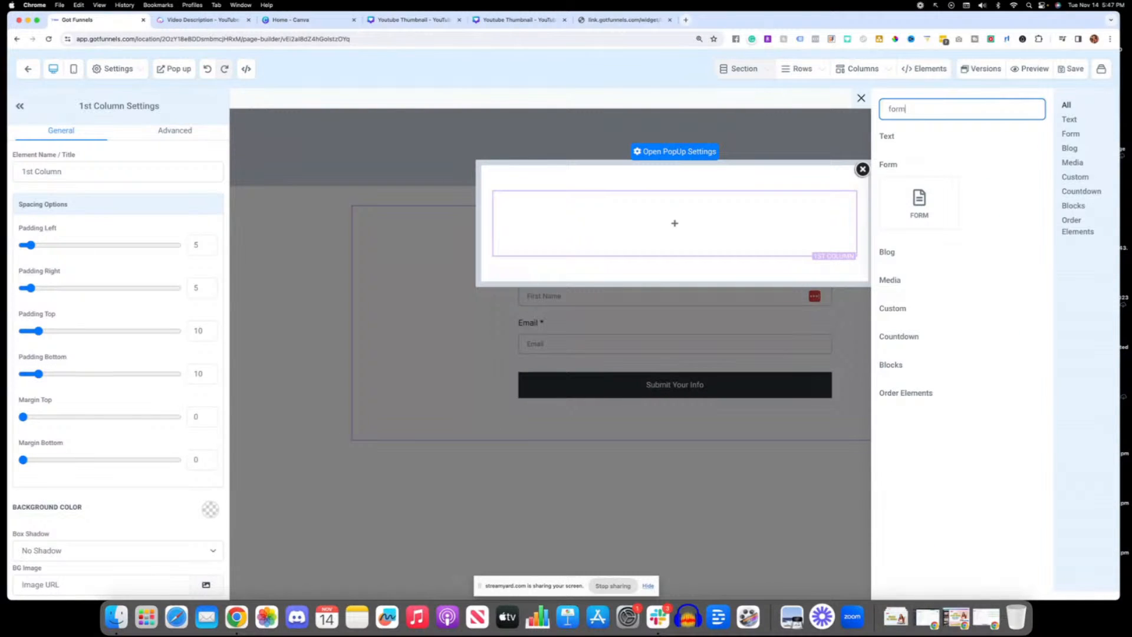
drag(919, 206, 802, 217)
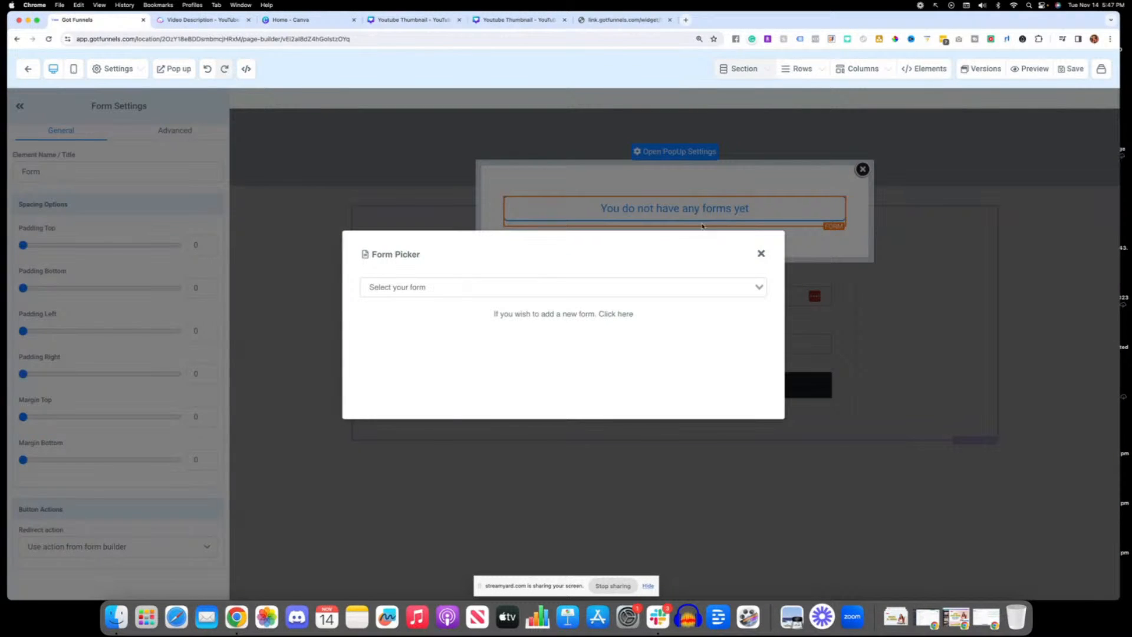
click(543, 287)
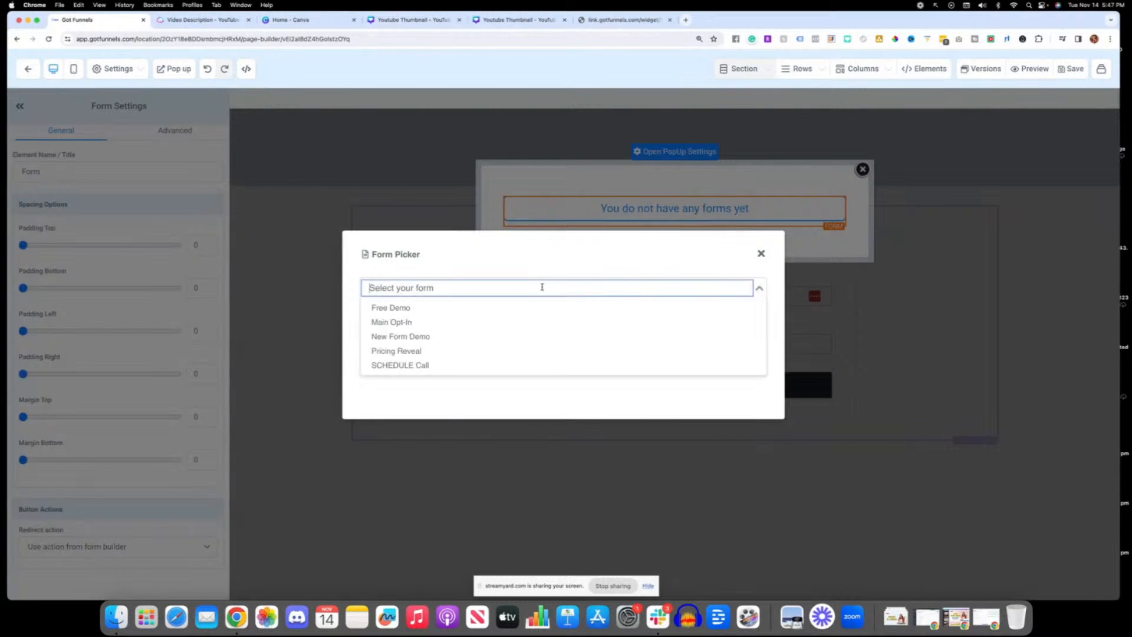
click(418, 334)
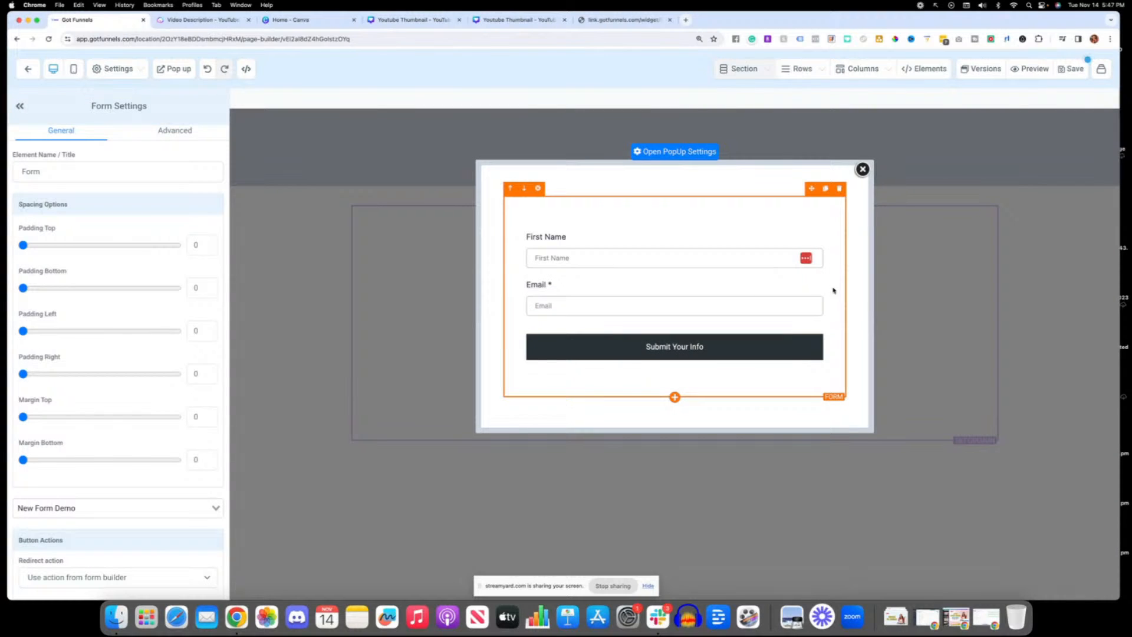
Step: Add a Headline element under the popup's form and move it above the form
click(677, 400)
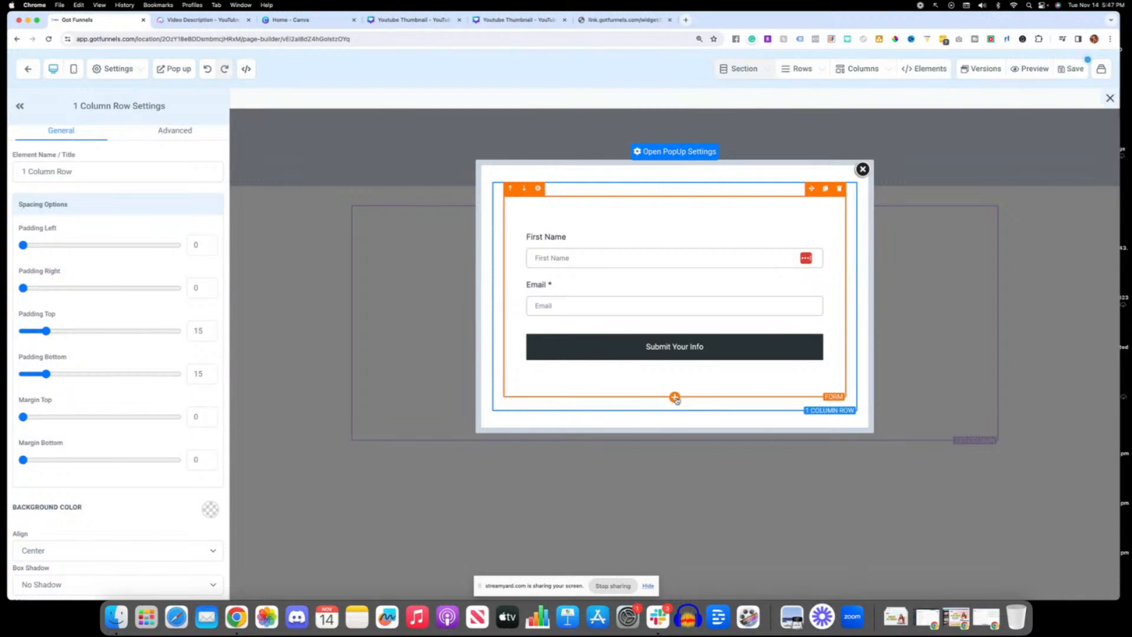
click(675, 397)
click(917, 183)
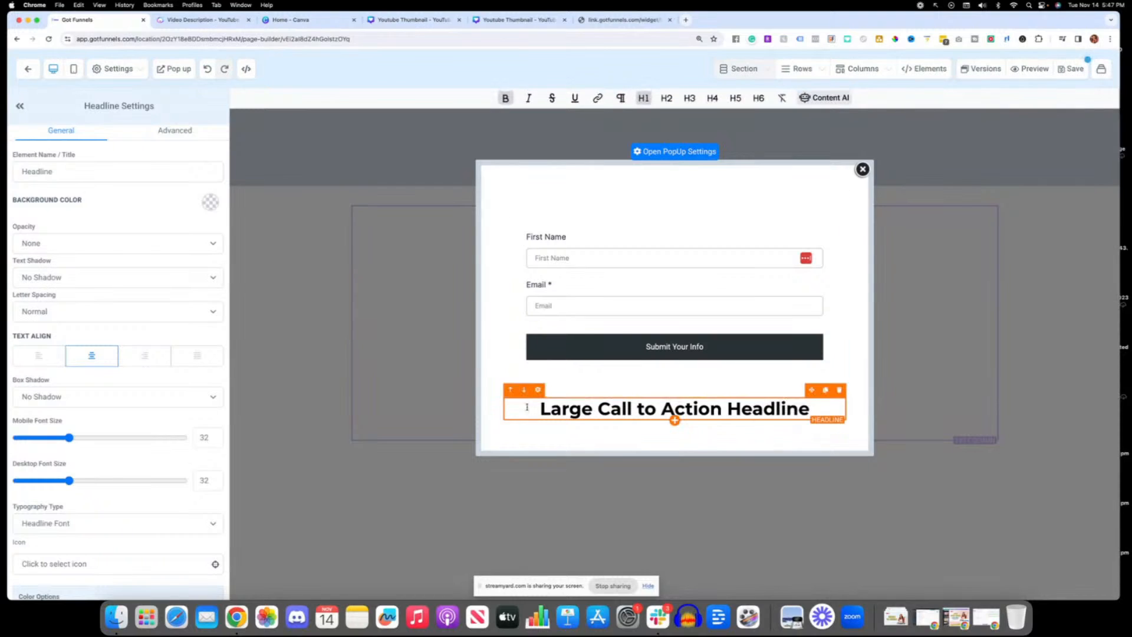
click(511, 390)
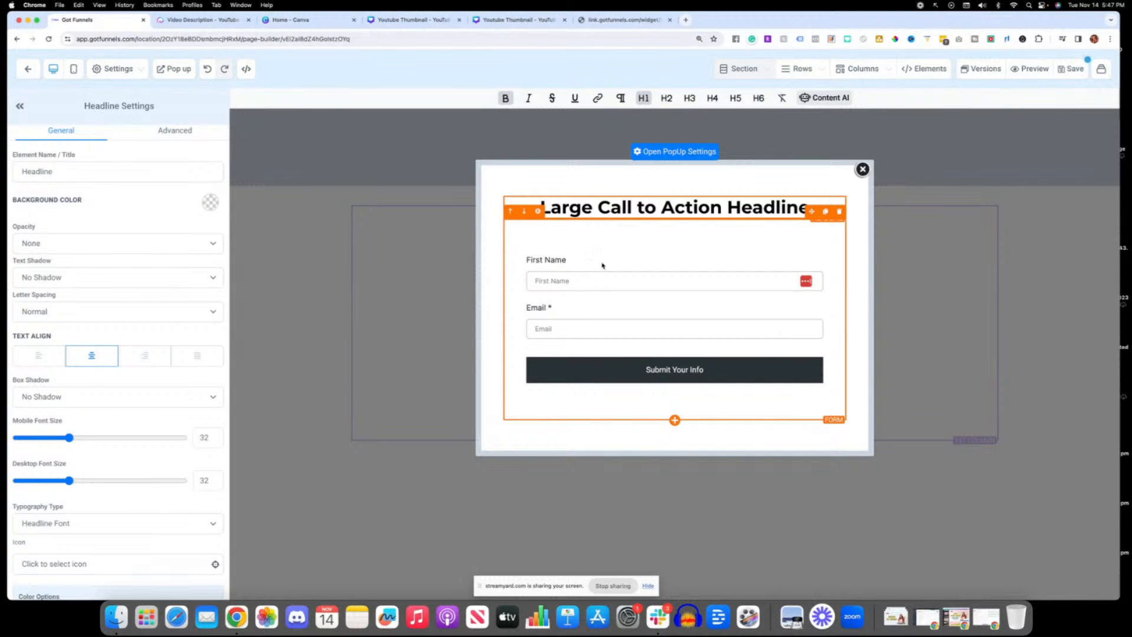
Step: Replace the popup headline text with "Submit Your Email Below...", save the page and close the popup
text(S)
key(super+a)
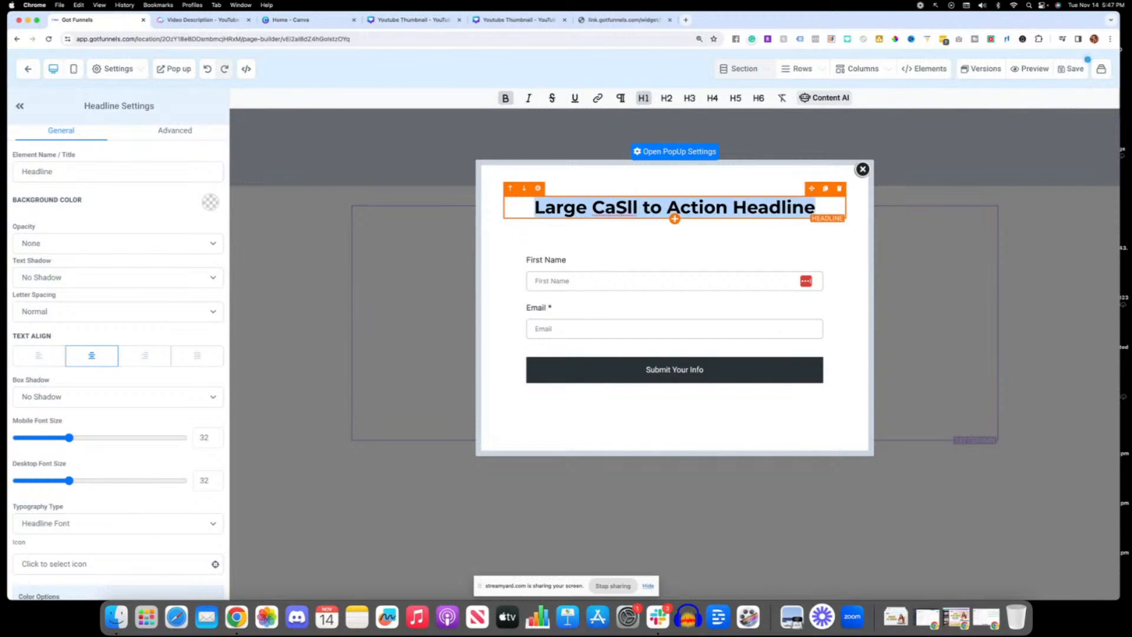
text(Submi)
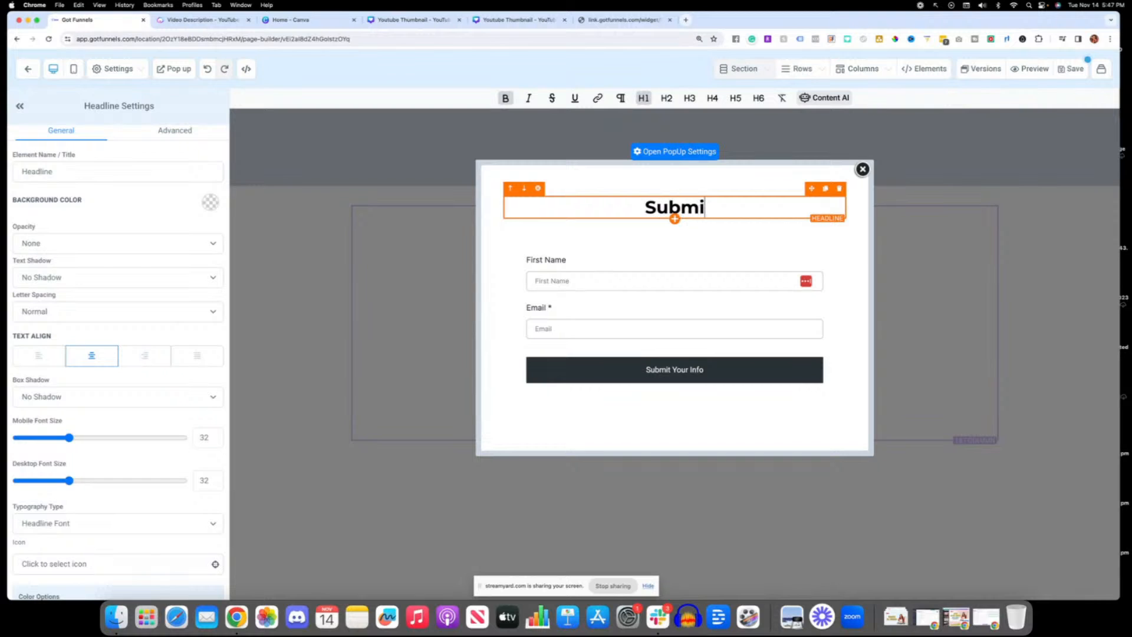
text(t Your)
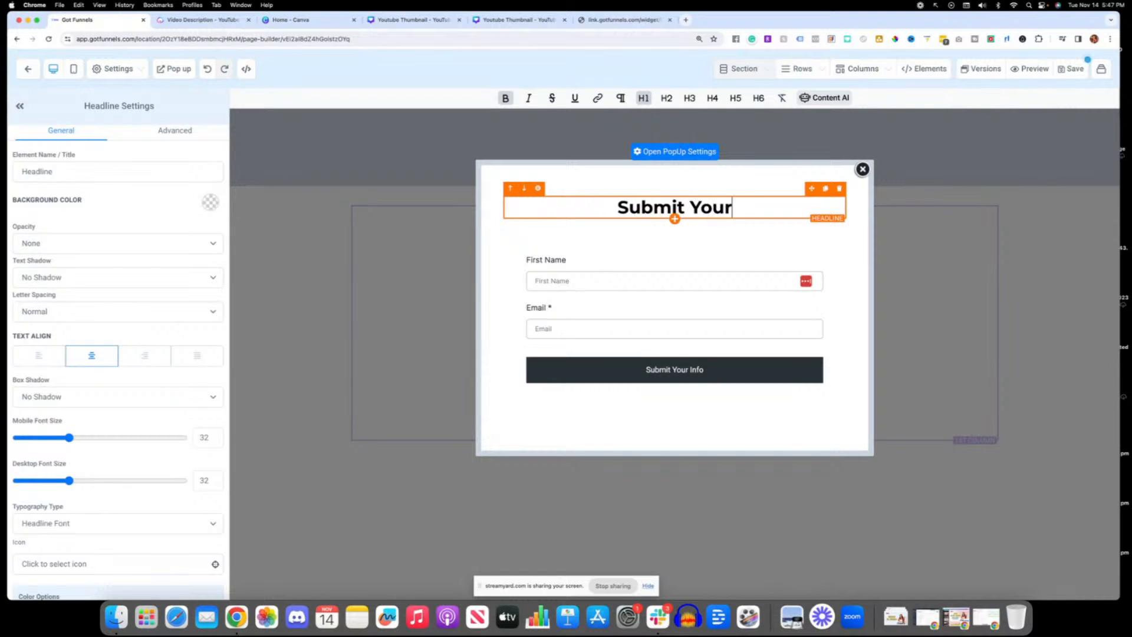
text( Email Below...)
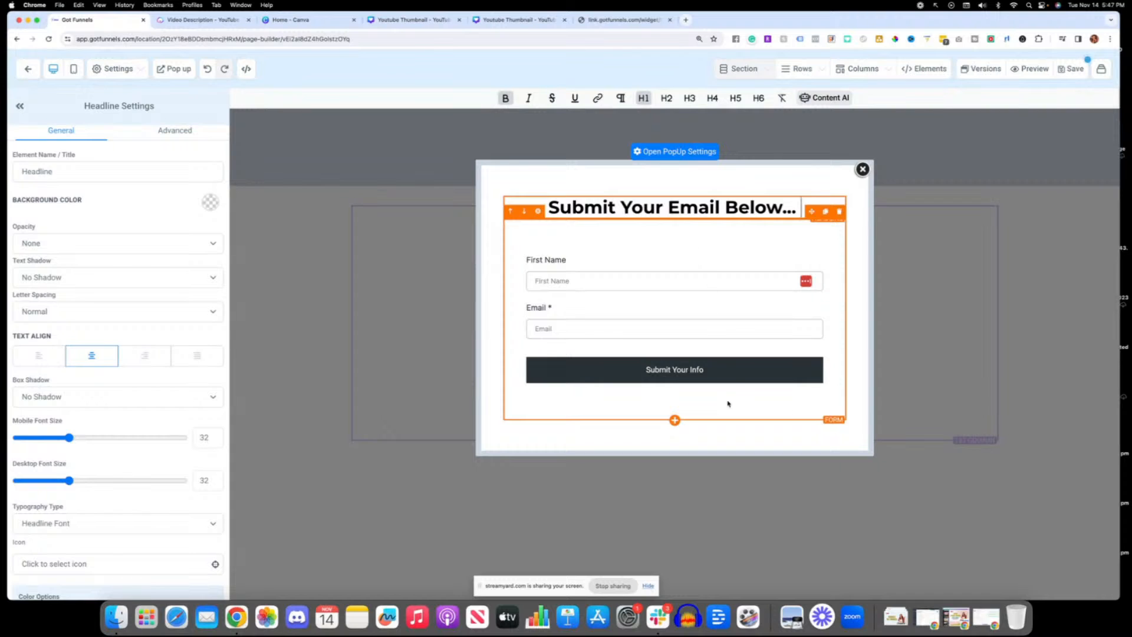
click(1070, 66)
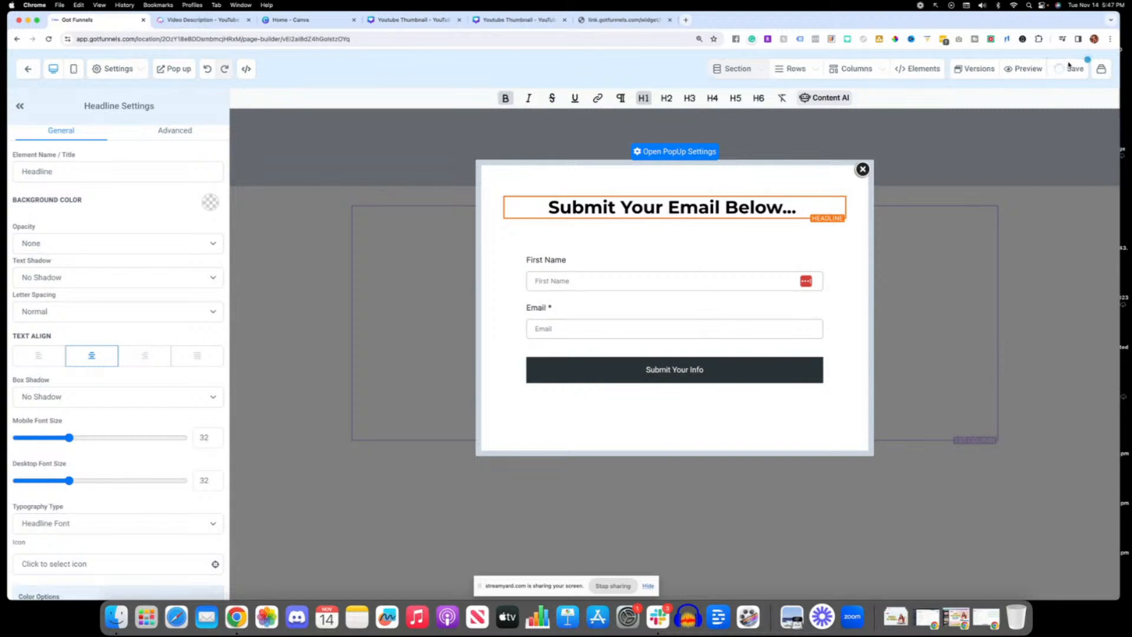
click(862, 170)
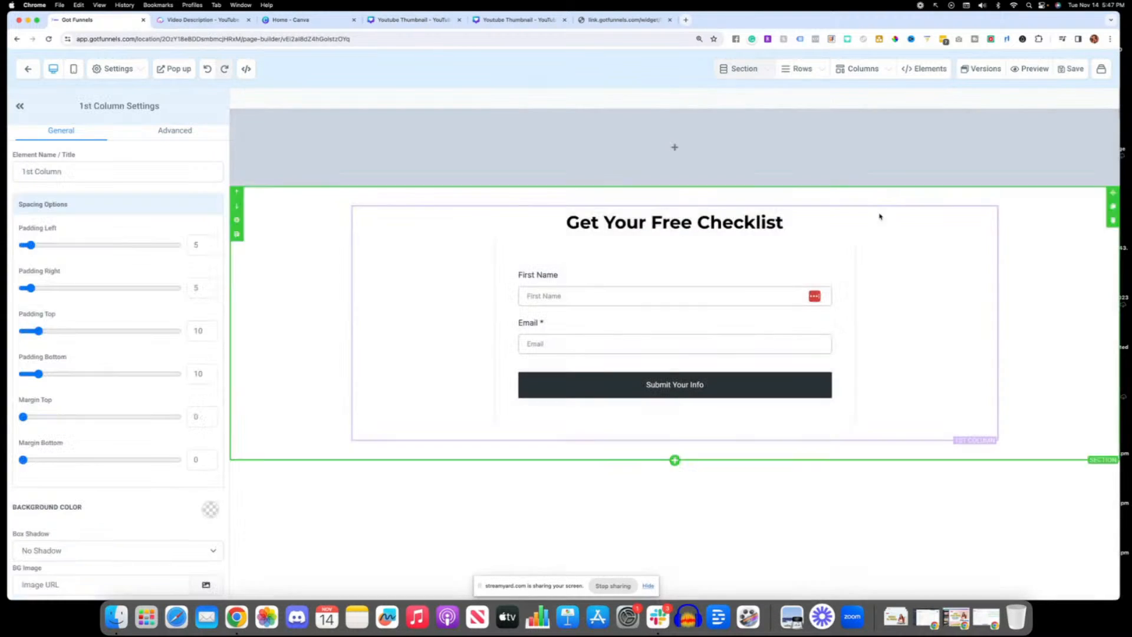
Step: Delete the form from the page and add a Video element below the Get Your Free Checklist headline
click(979, 228)
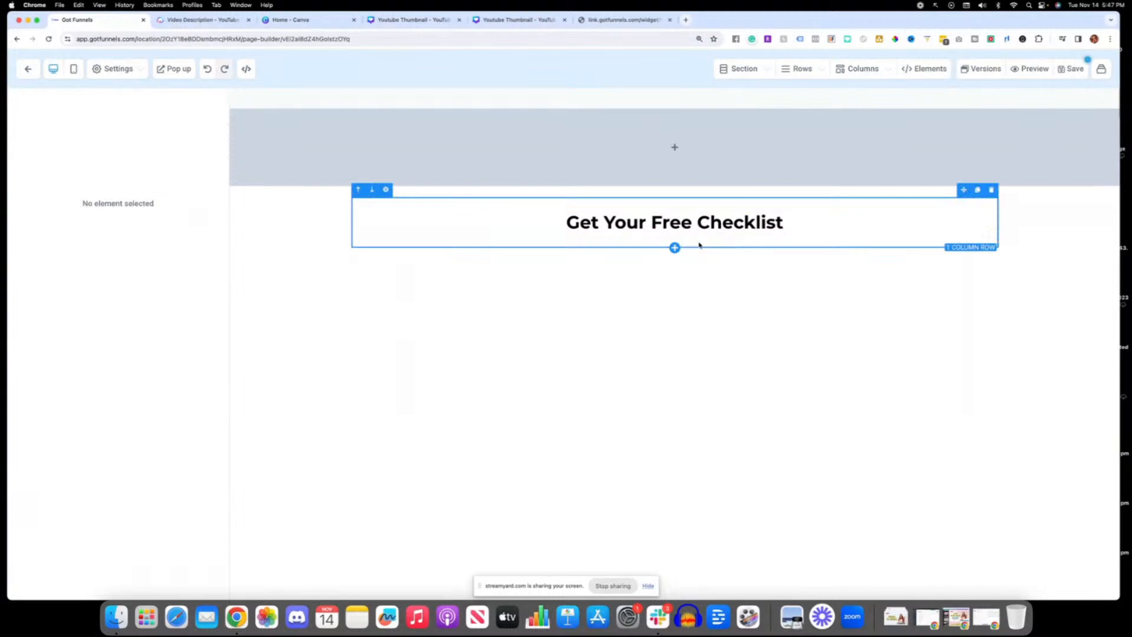
click(675, 234)
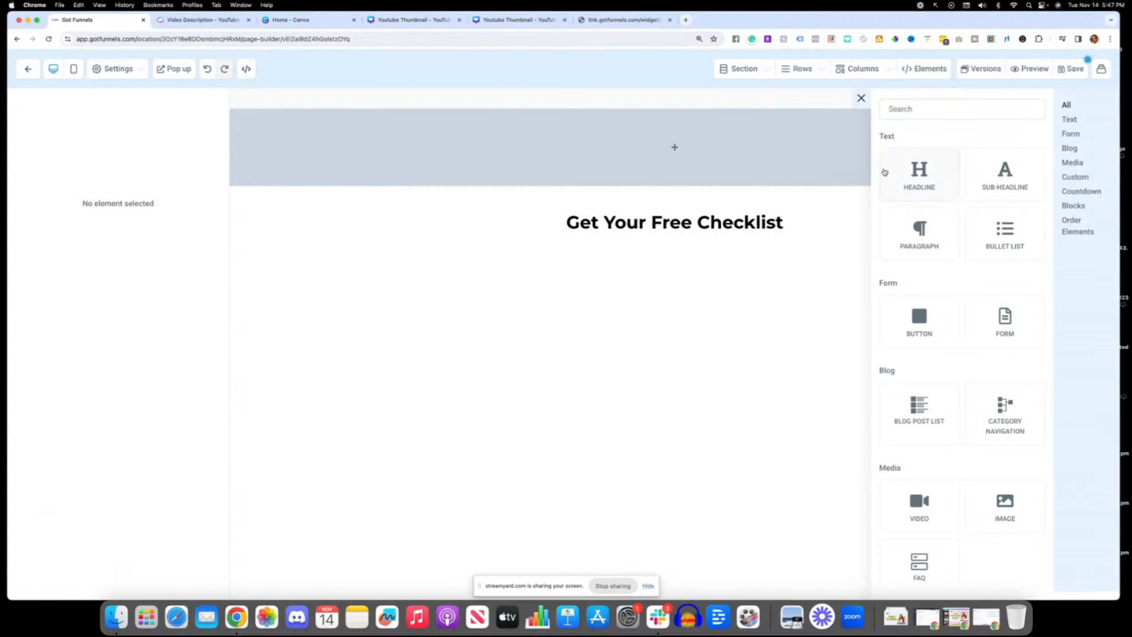
scroll(884, 167, down, 1)
click(921, 522)
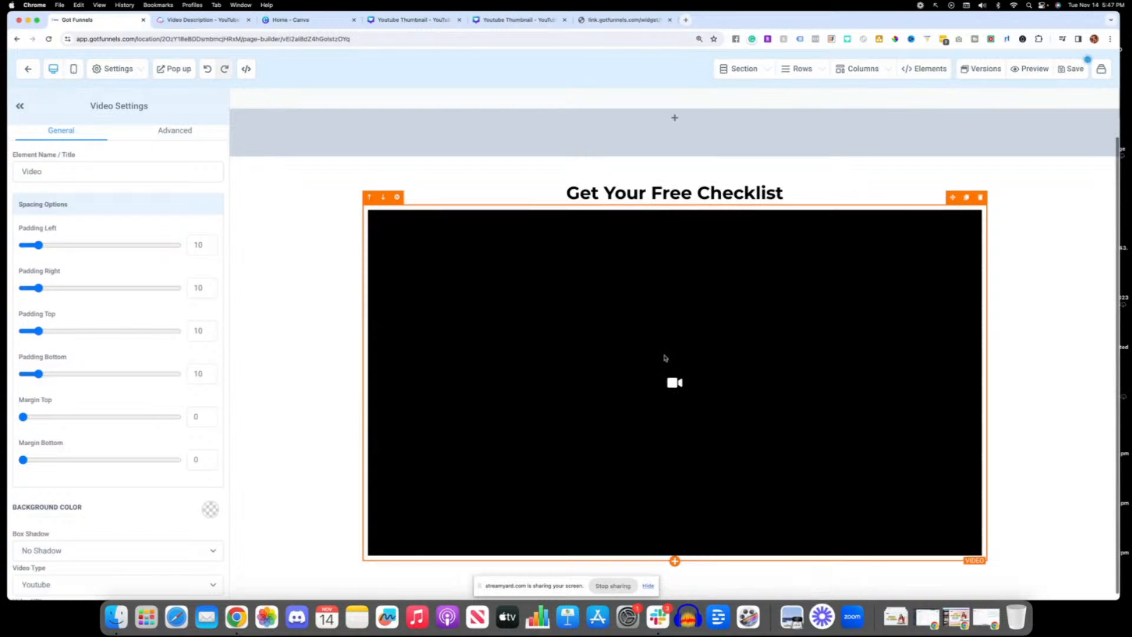
Step: Add a Button element below the video
click(675, 560)
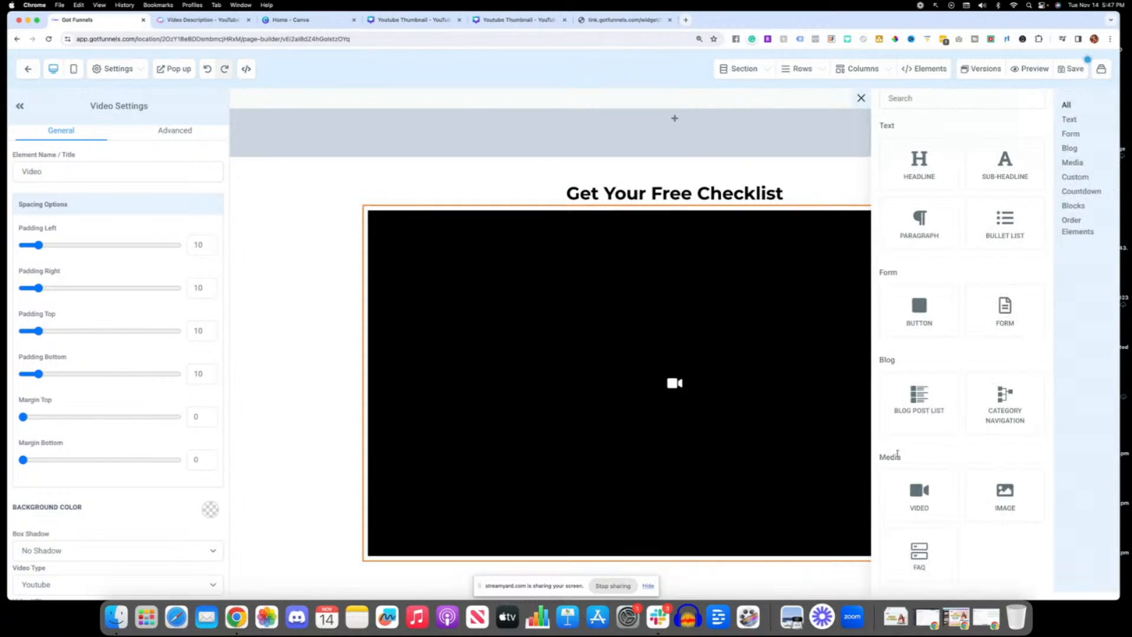
click(931, 304)
scroll(738, 445, down, 1)
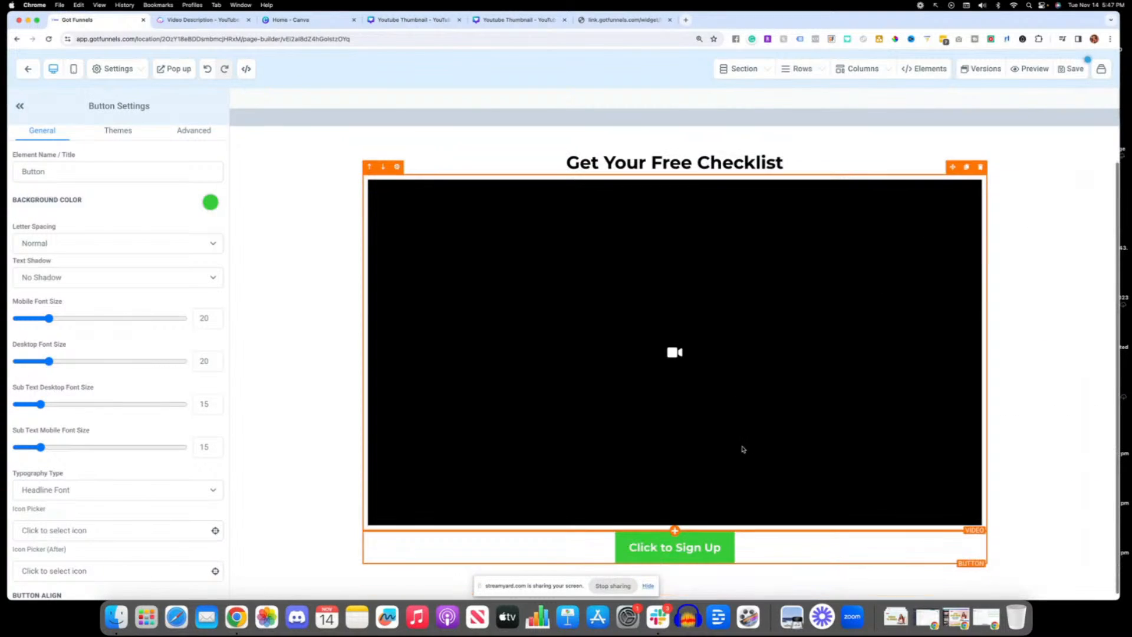
Step: Change the text of the button under the video to "Click Here To Apply"
scroll(79, 471, down, 6)
scroll(79, 471, down, 6)
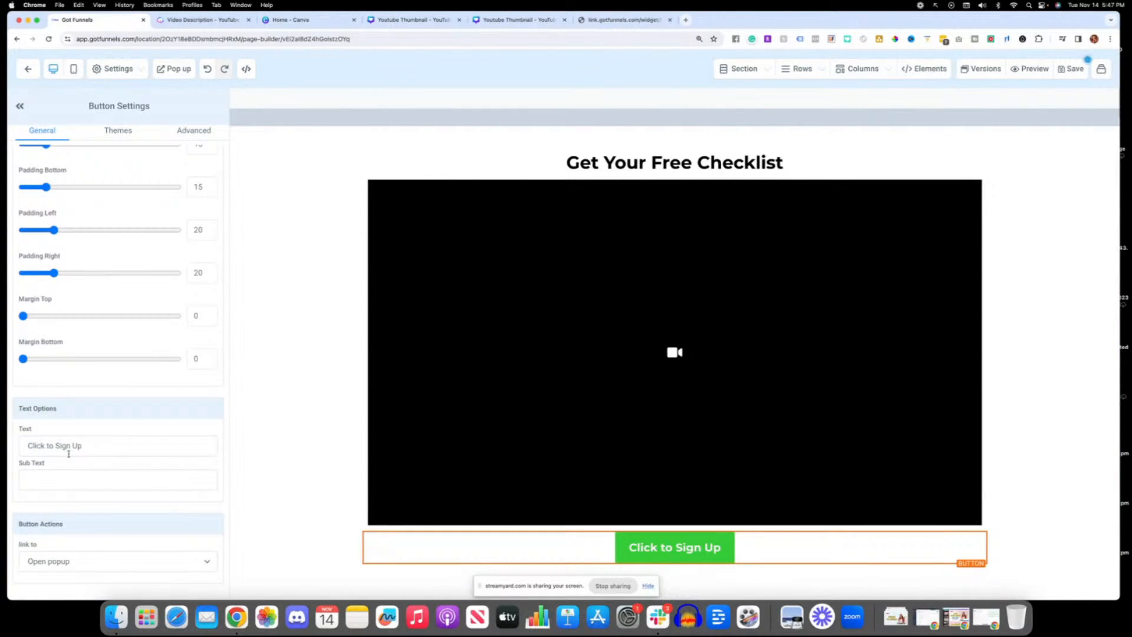
drag(74, 453, 22, 441)
text(Clic)
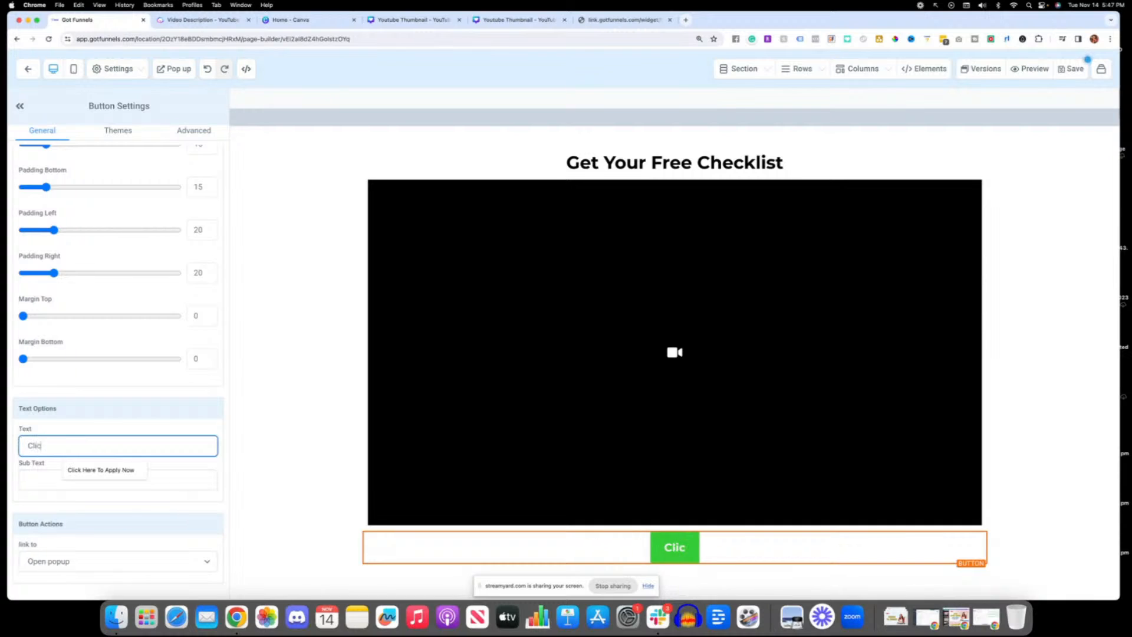
text(k Here To)
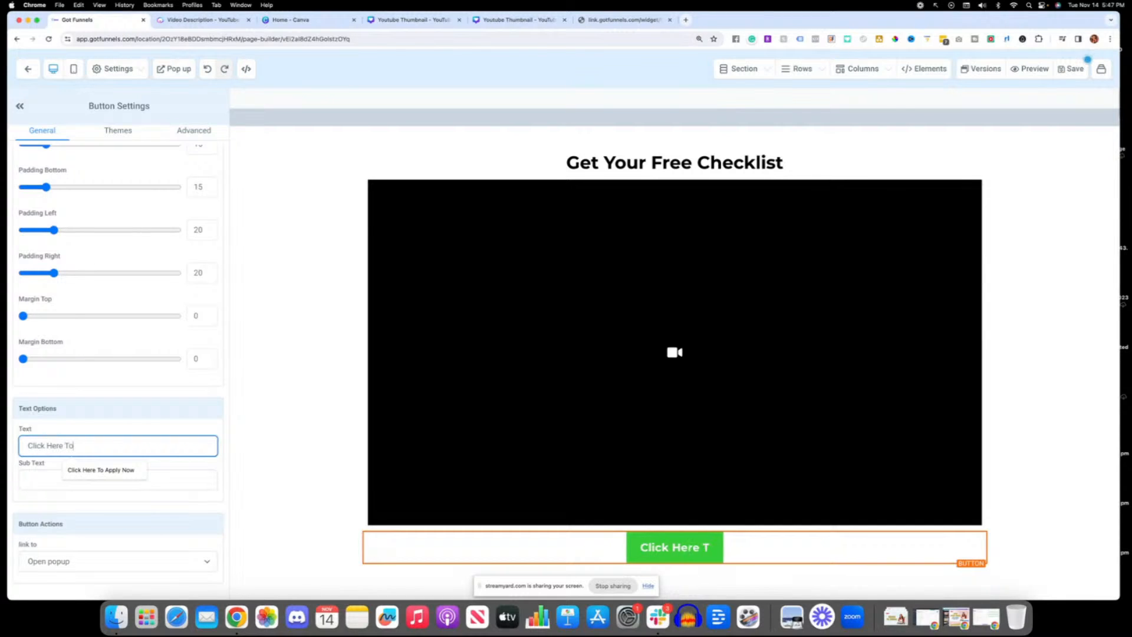
text( Apply)
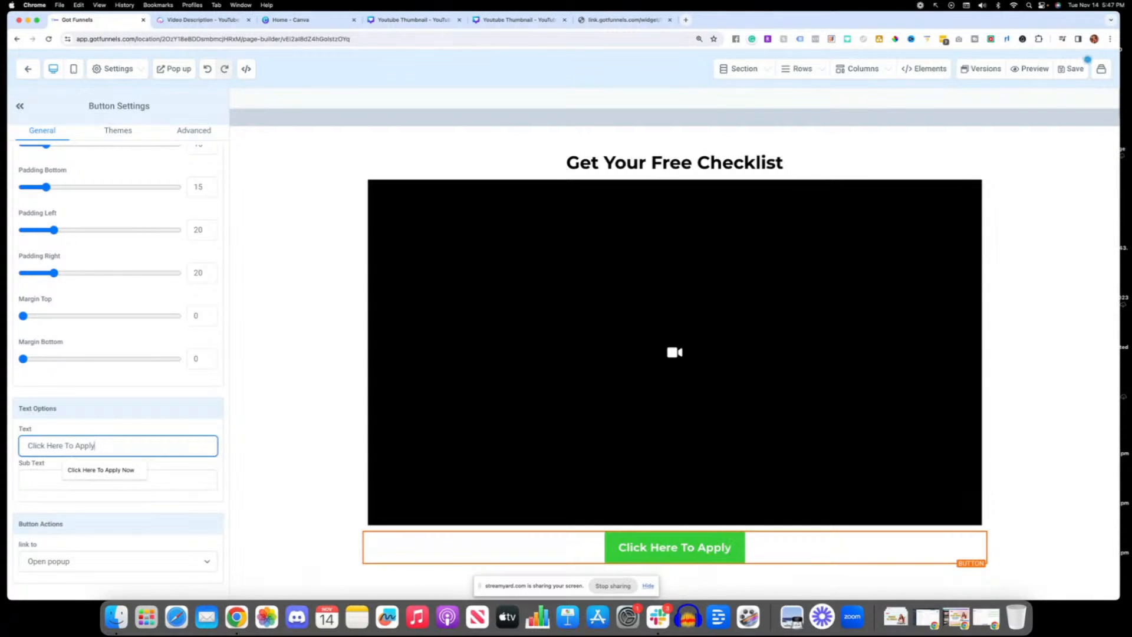
Step: Set the Click Here To Apply button's action to Open popup, save the page and check the popup
click(34, 423)
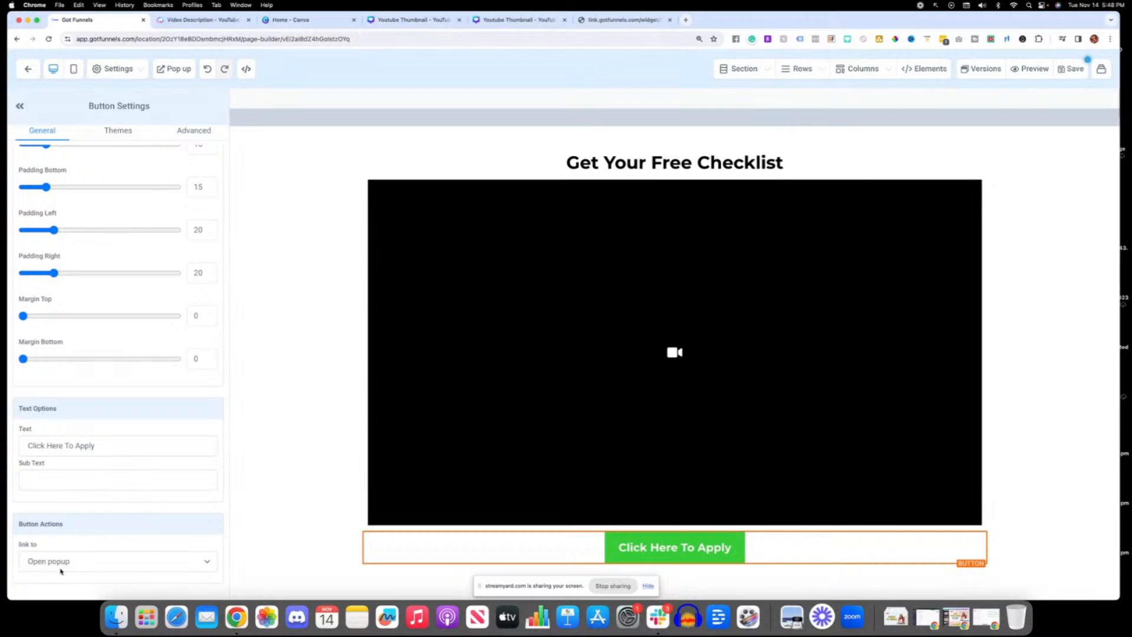
click(41, 561)
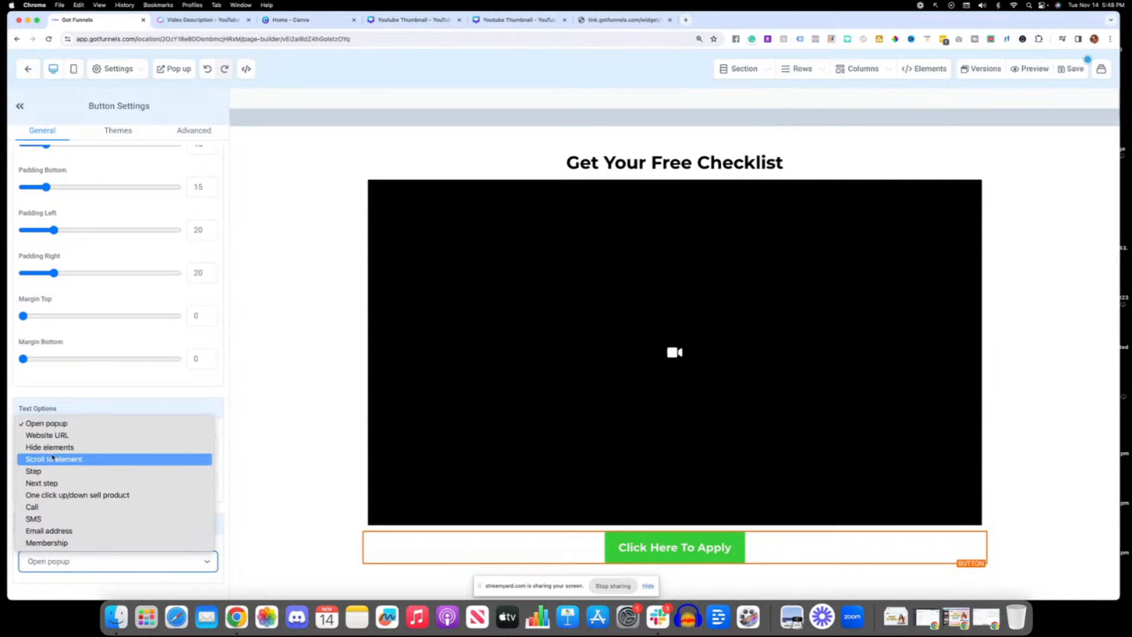
click(54, 424)
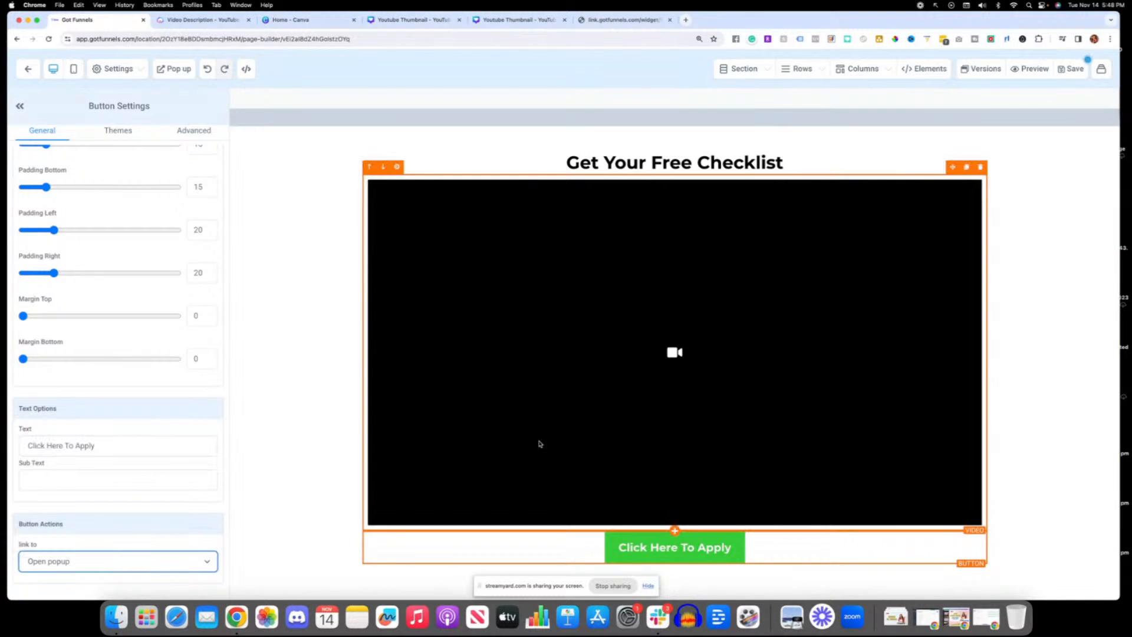
click(1074, 68)
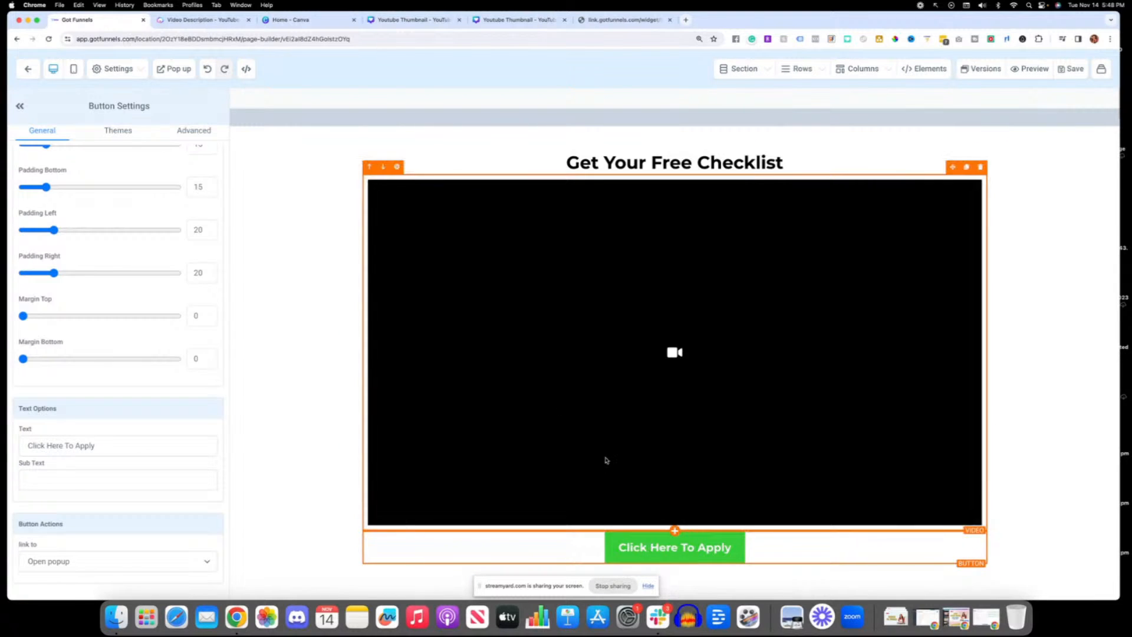
click(162, 68)
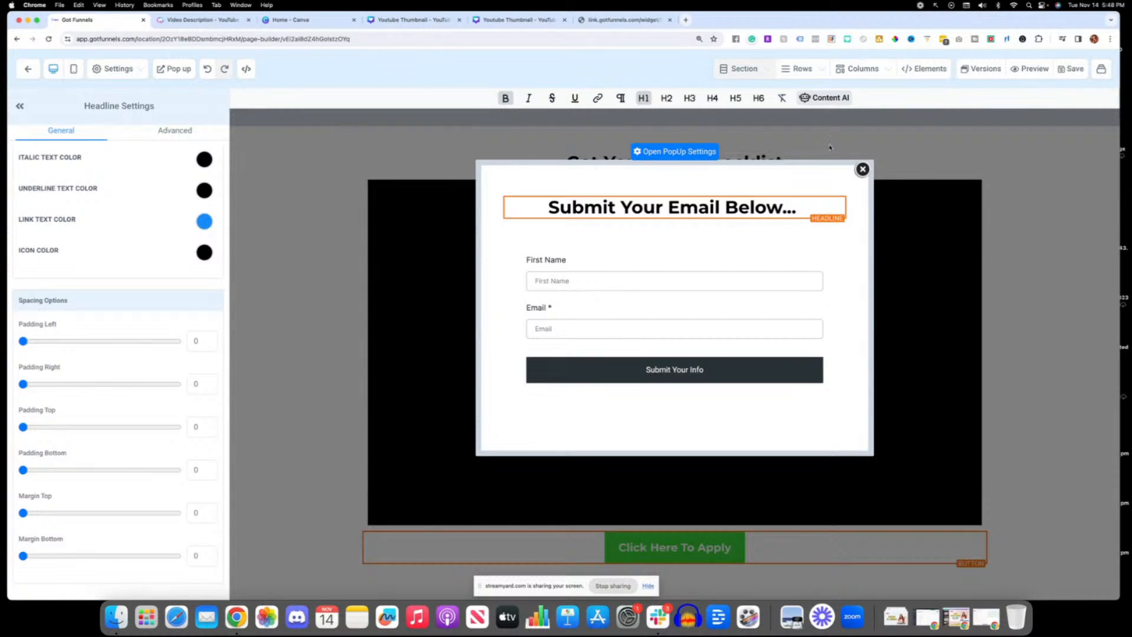
click(863, 170)
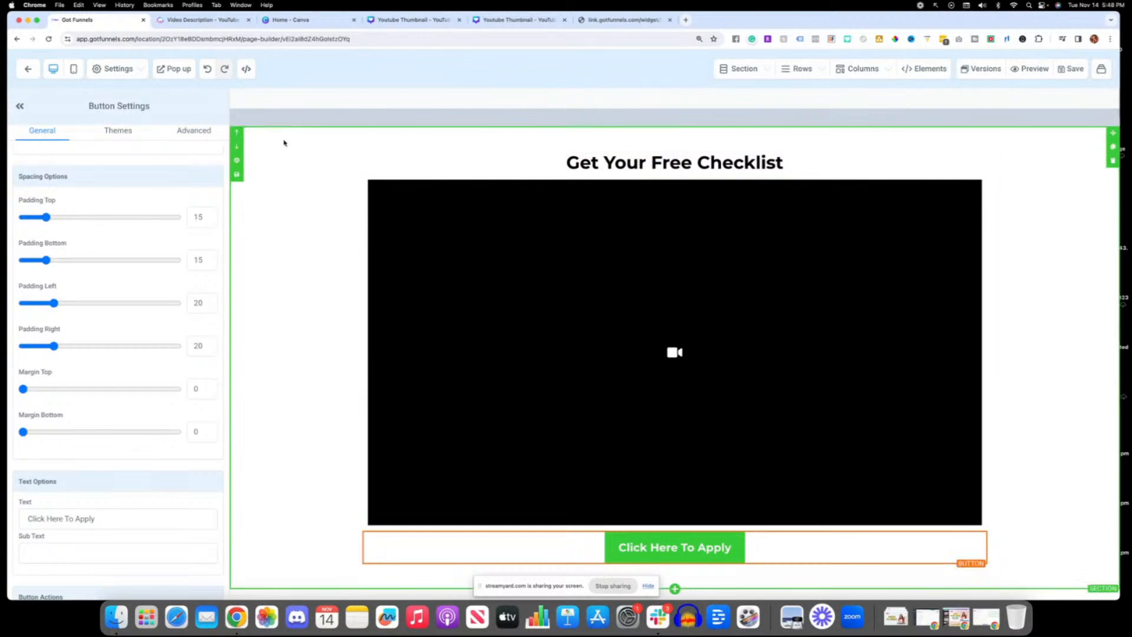
Step: Return to the funnel overview and add a new funnel step with the page name "Thank You Page"
click(26, 70)
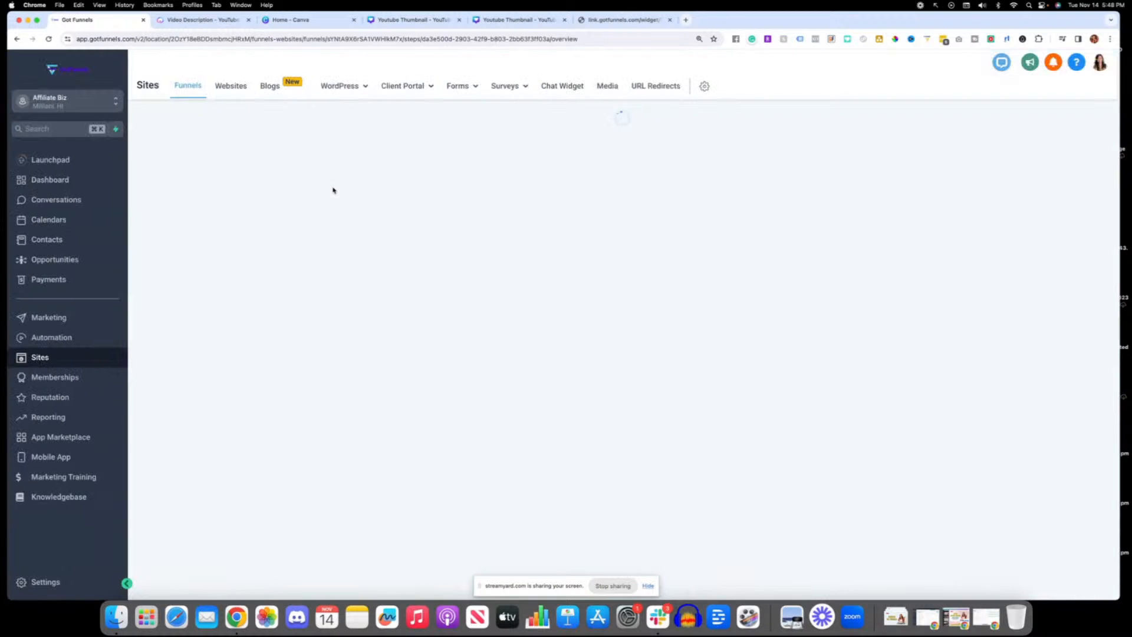
click(290, 303)
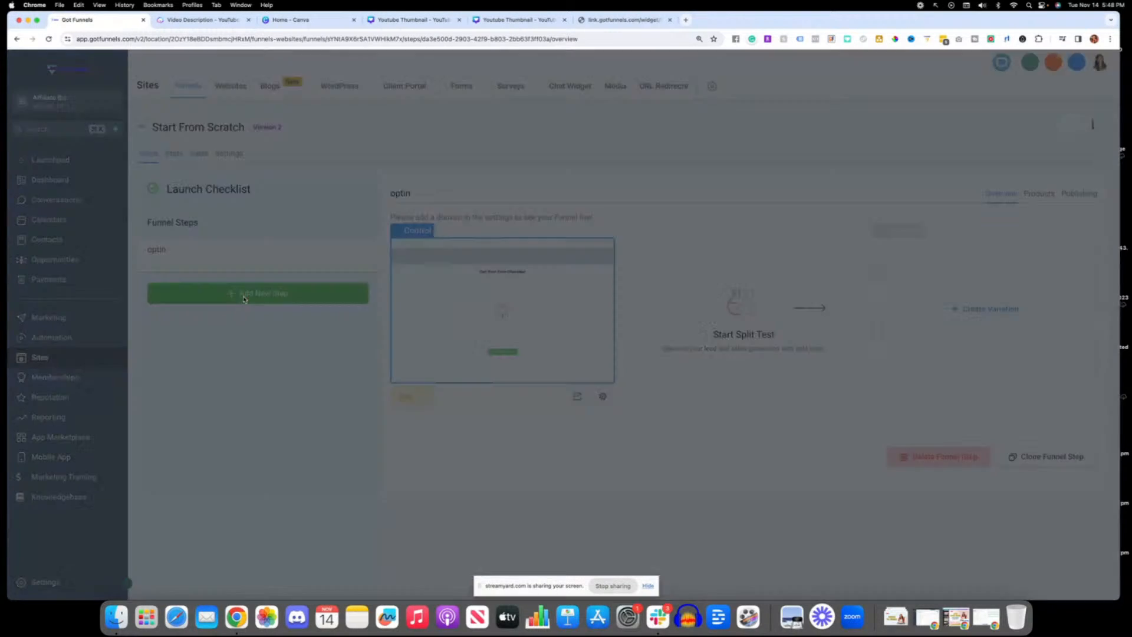
click(472, 150)
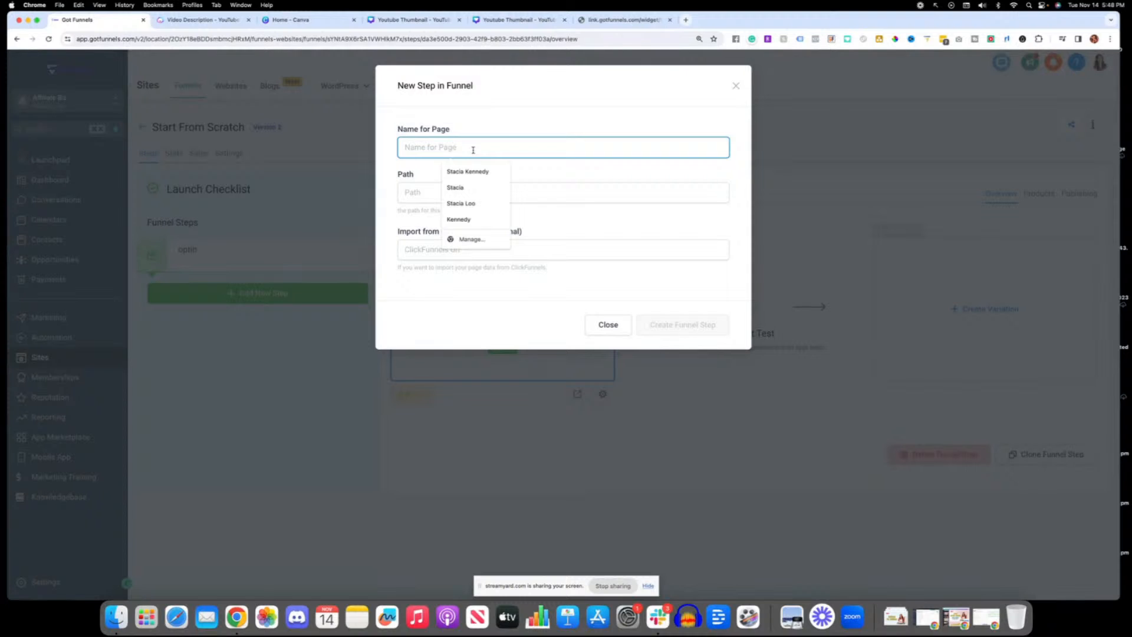
text(Thank You Page)
click(415, 239)
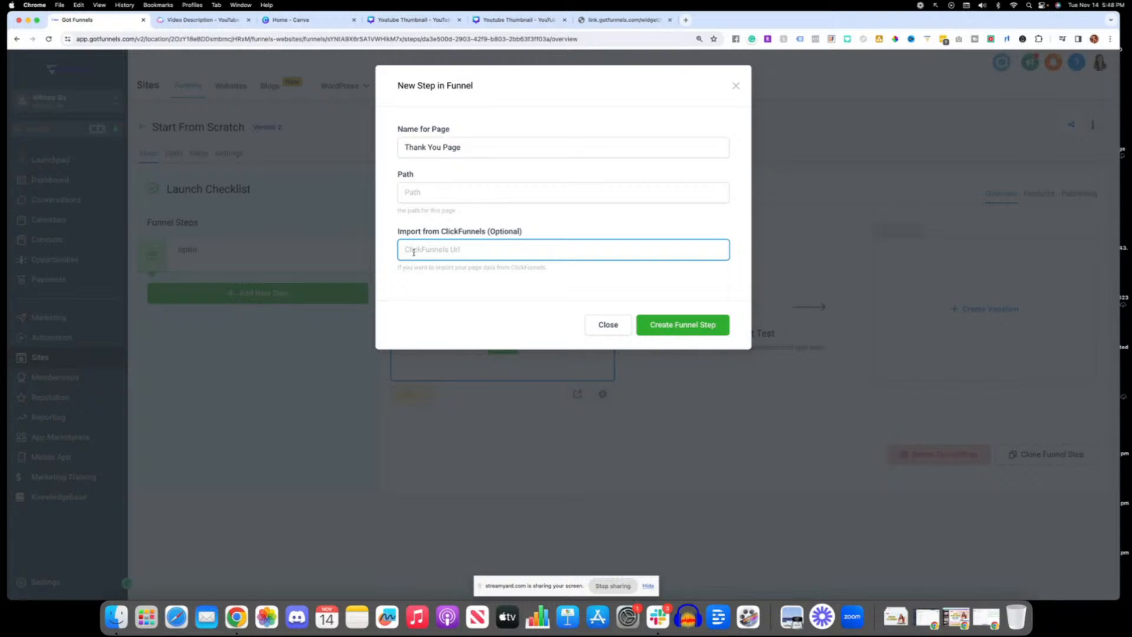
click(688, 326)
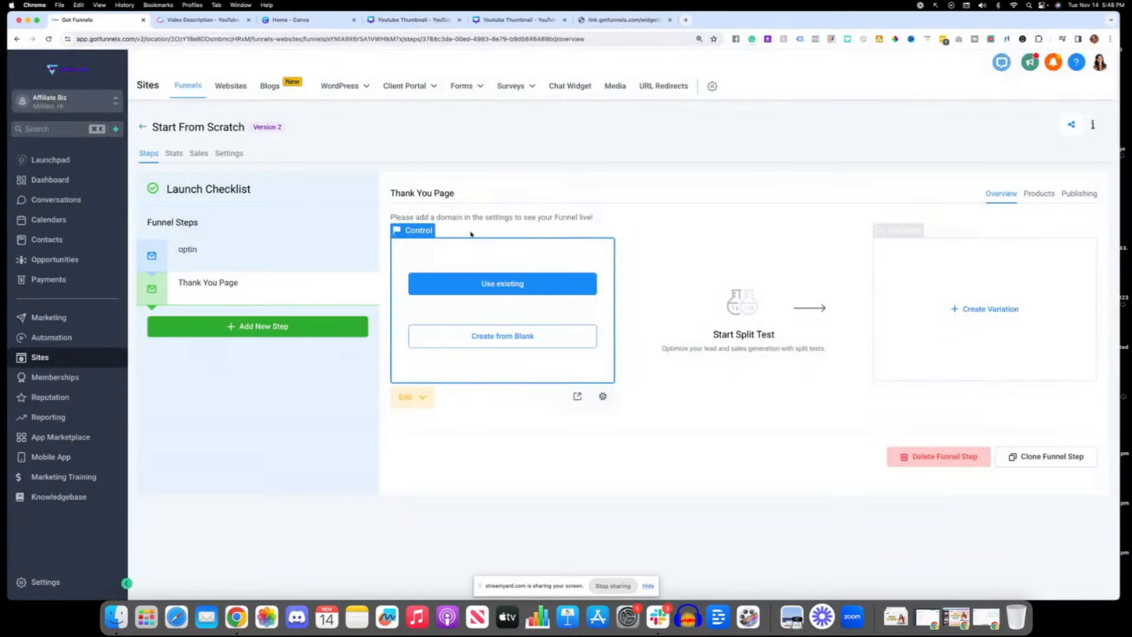
Step: Create the Thank You Page from blank and add a section with a one-column row
click(511, 340)
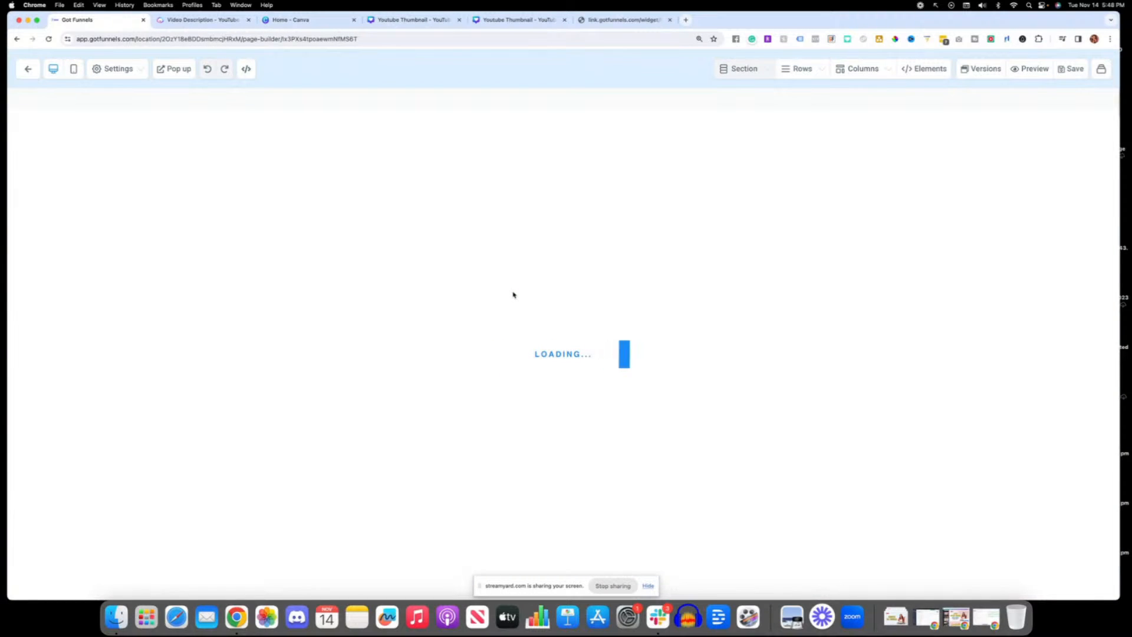
click(919, 120)
click(978, 147)
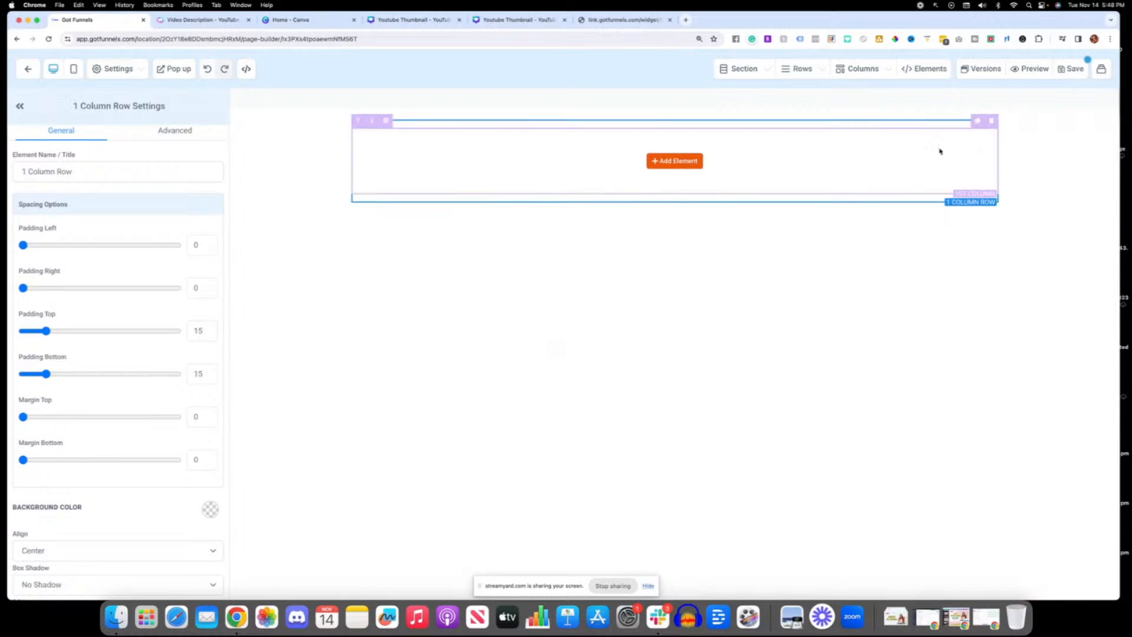
Step: Add a Headline element to the row and replace its text with "Congratulations You WON!"
click(674, 161)
click(919, 176)
double_click(680, 146)
triple_click(680, 146)
text(Con)
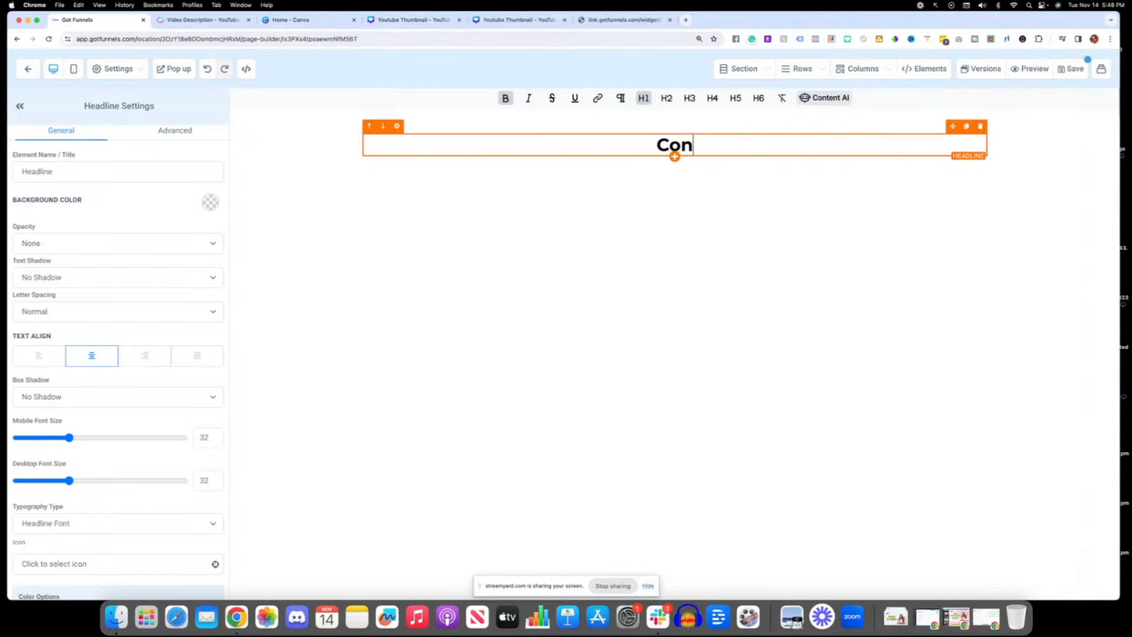
text(gratulat)
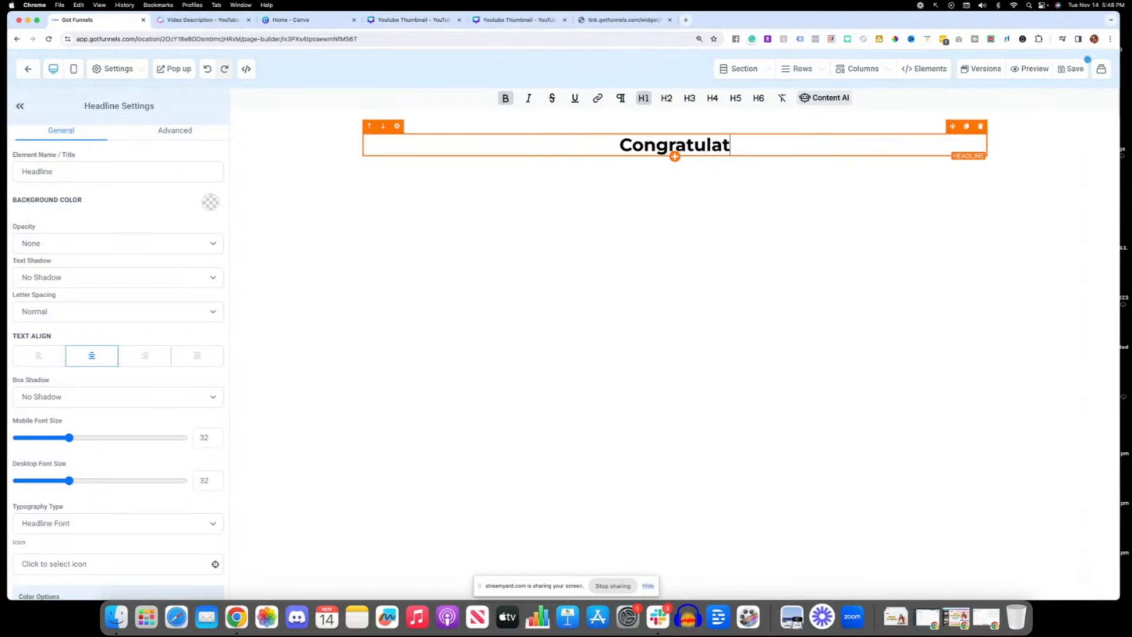
text(ions You WOn!)
key(BackSpace)
key(BackSpace)
key(BackSpace)
key(BackSpace)
text(WON!)
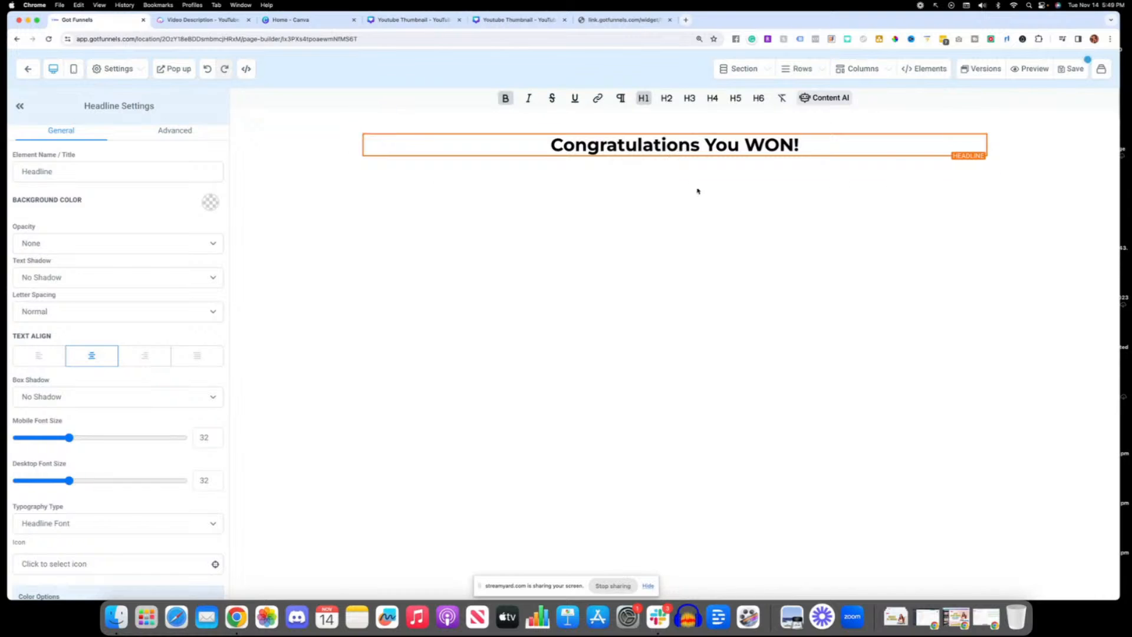
Step: Add an Image element below the Congratulations headline and open the media library for its picture
click(675, 158)
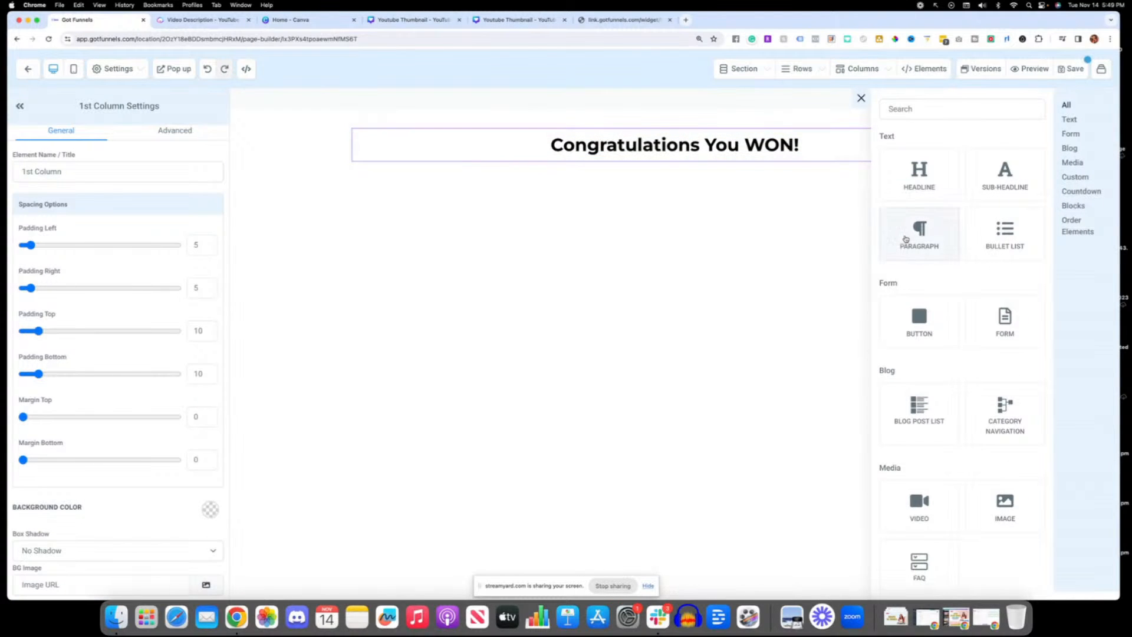
click(1005, 511)
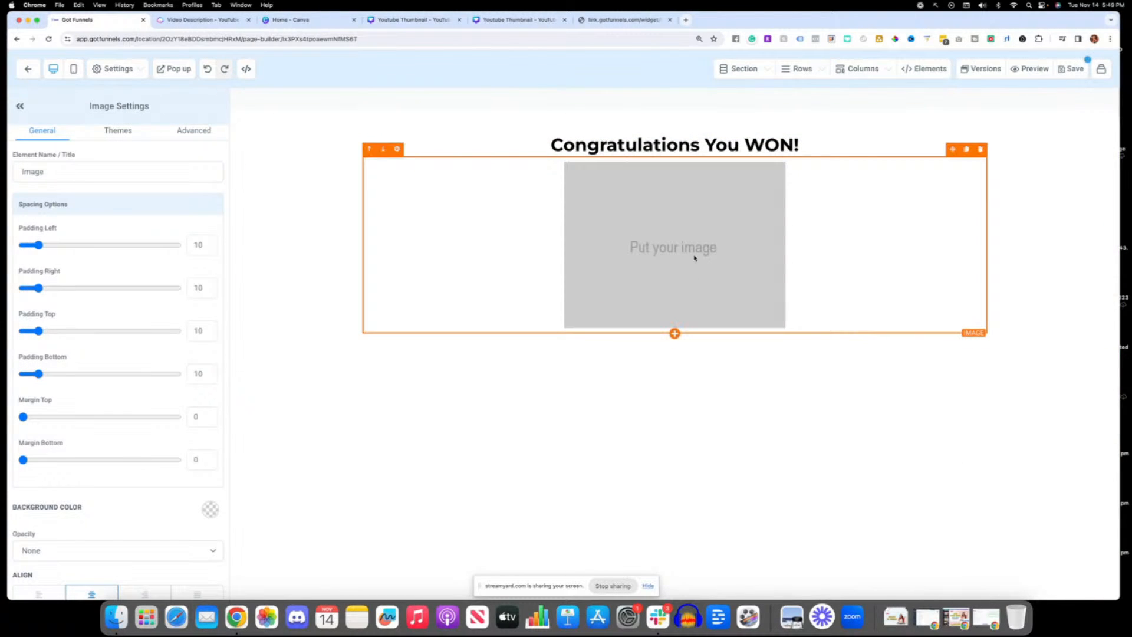
scroll(118, 384, down, 10)
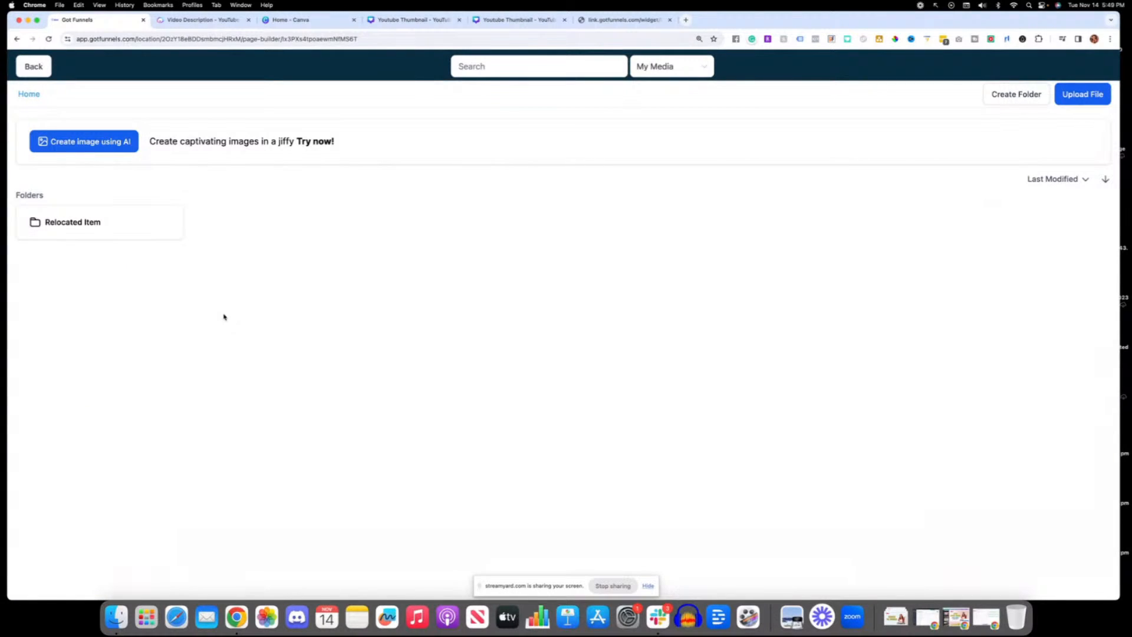
Step: Browse the media library's own folder and its Backgrounds collection
click(142, 217)
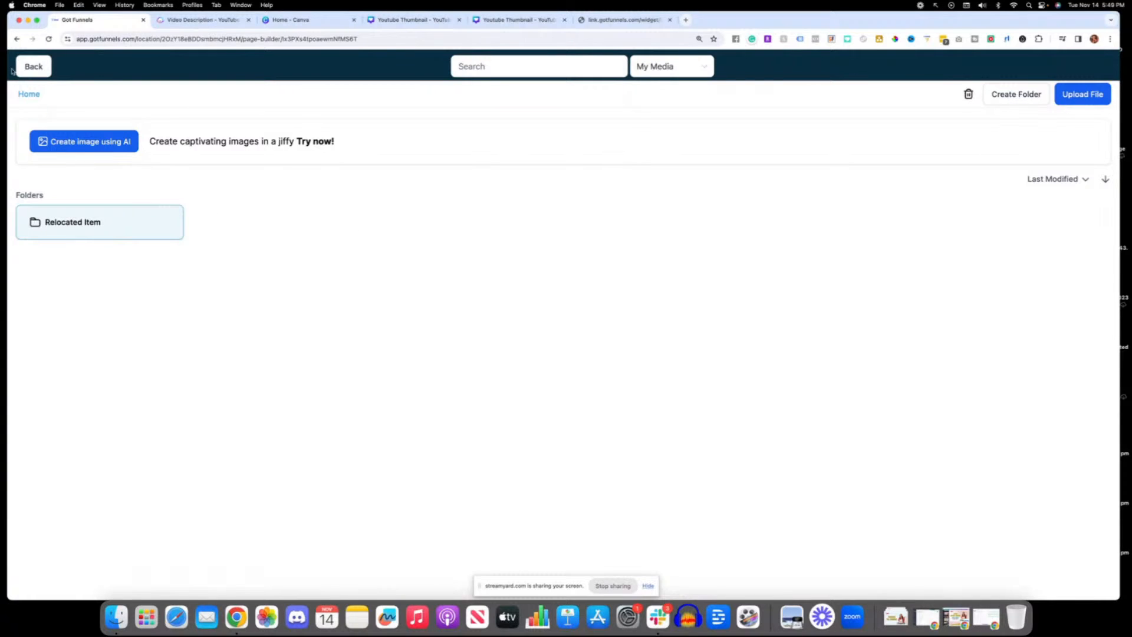
click(660, 67)
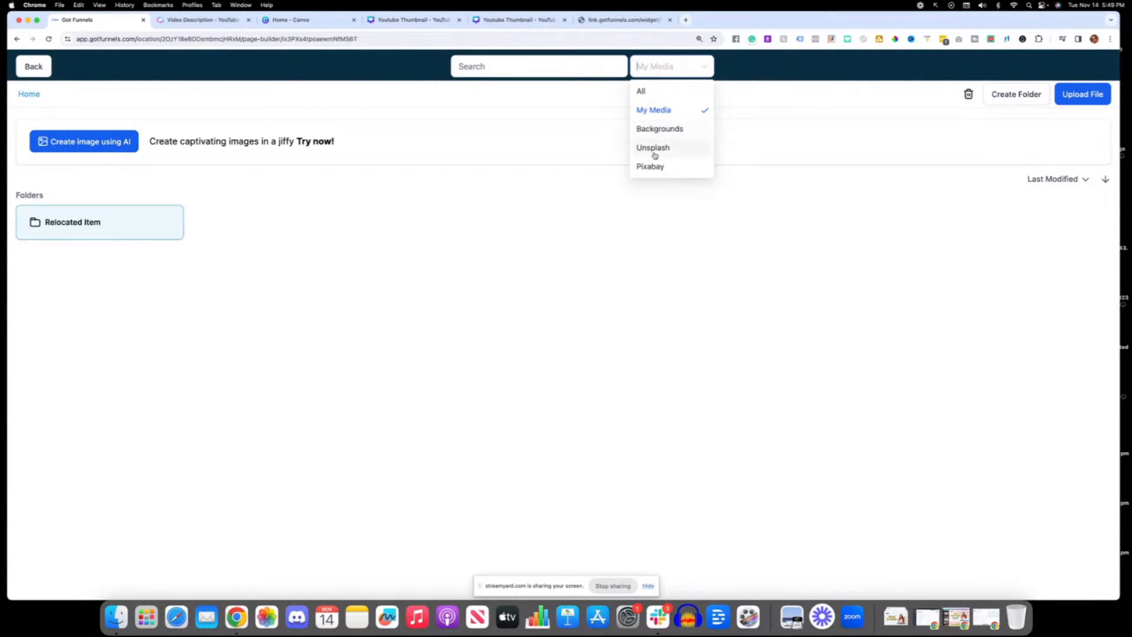
click(655, 133)
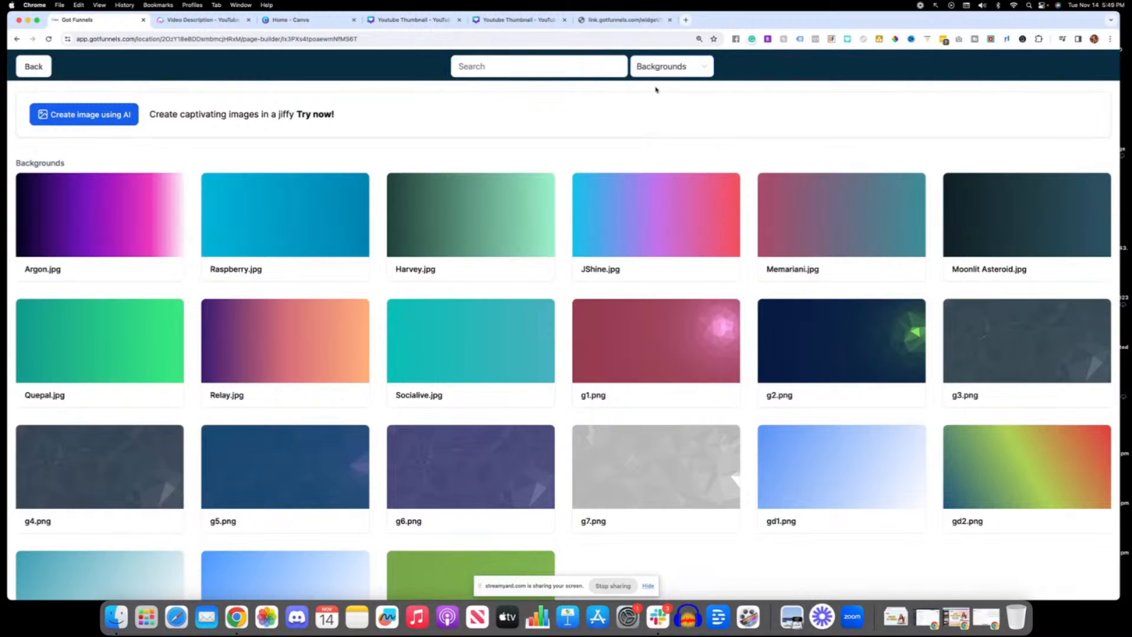
Step: Search Unsplash for "computer" and insert the photo of a hand pointing at a laptop screen
click(656, 67)
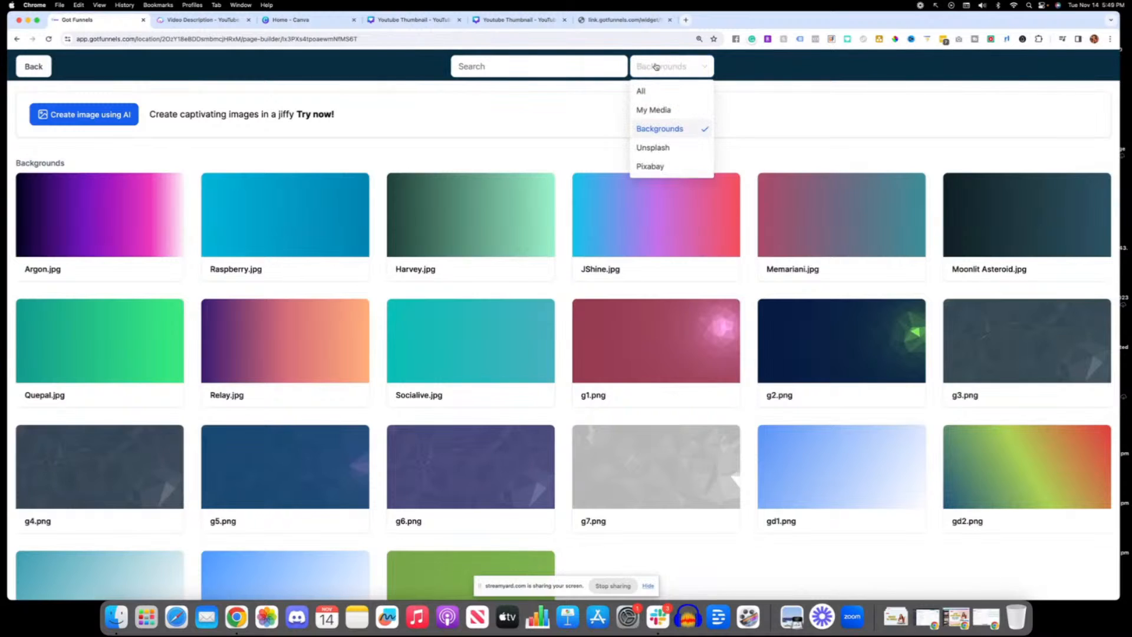
click(657, 148)
click(521, 66)
text(p)
key(BackSpace)
text(com)
key(Return)
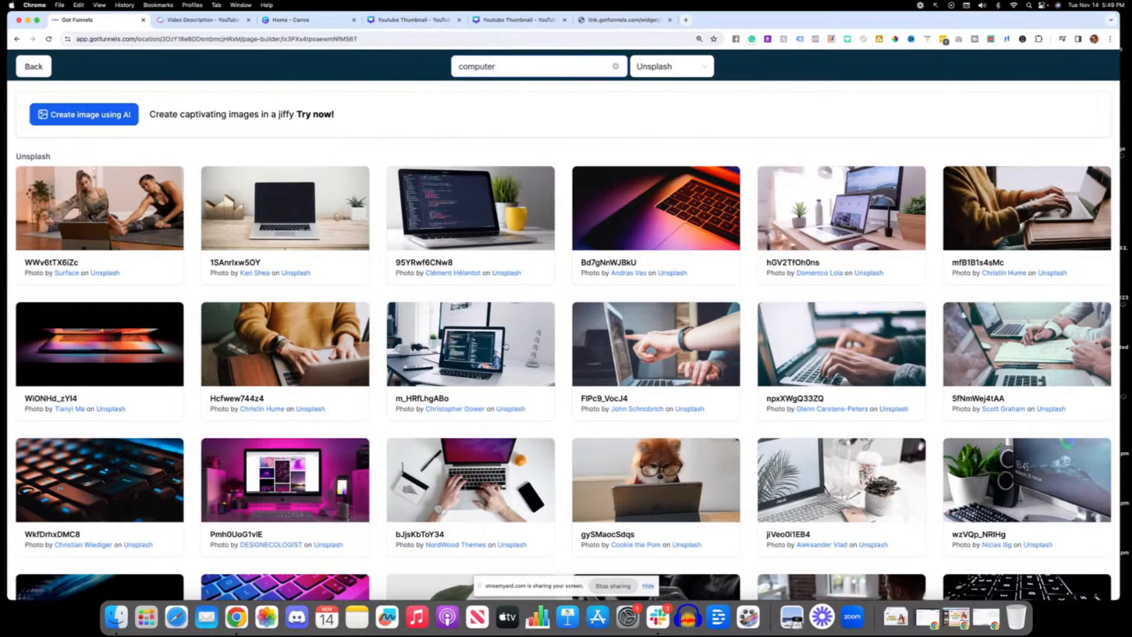
click(665, 344)
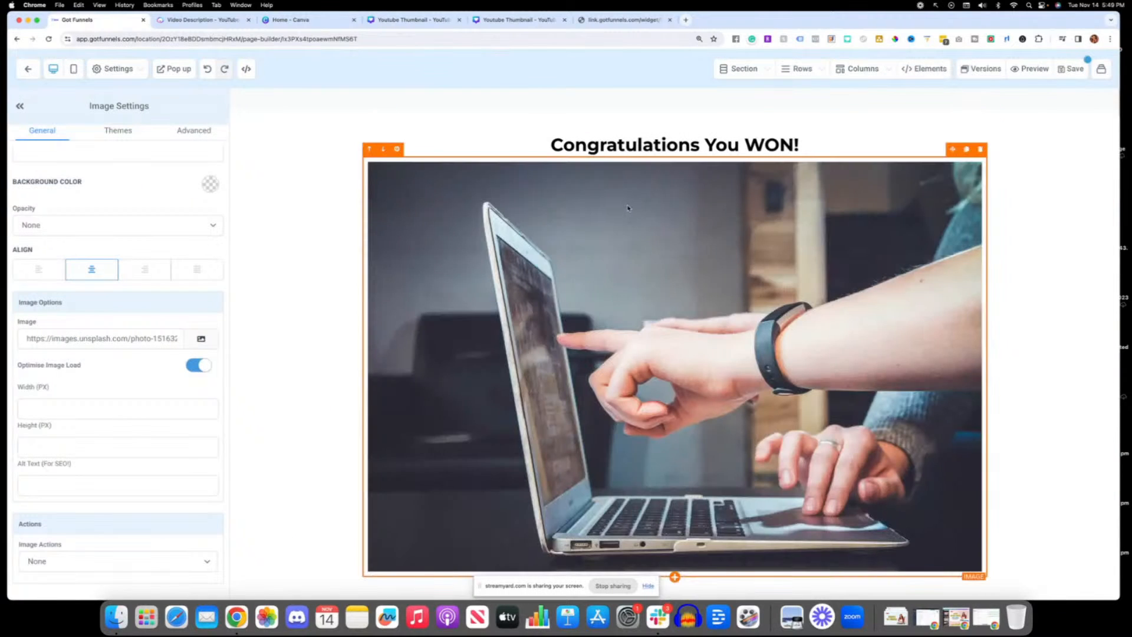
Step: Replace the image with woman-837156_150.jpg from a Pixabay search for "girl", and leave the page editor without saving
scroll(627, 278, down, 1)
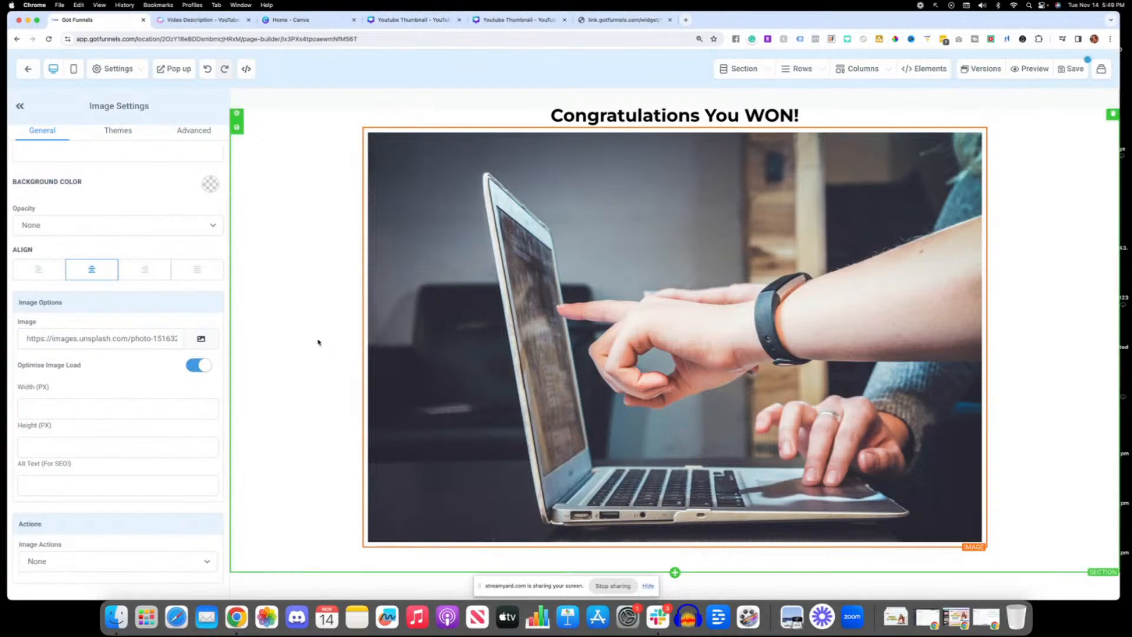
click(199, 340)
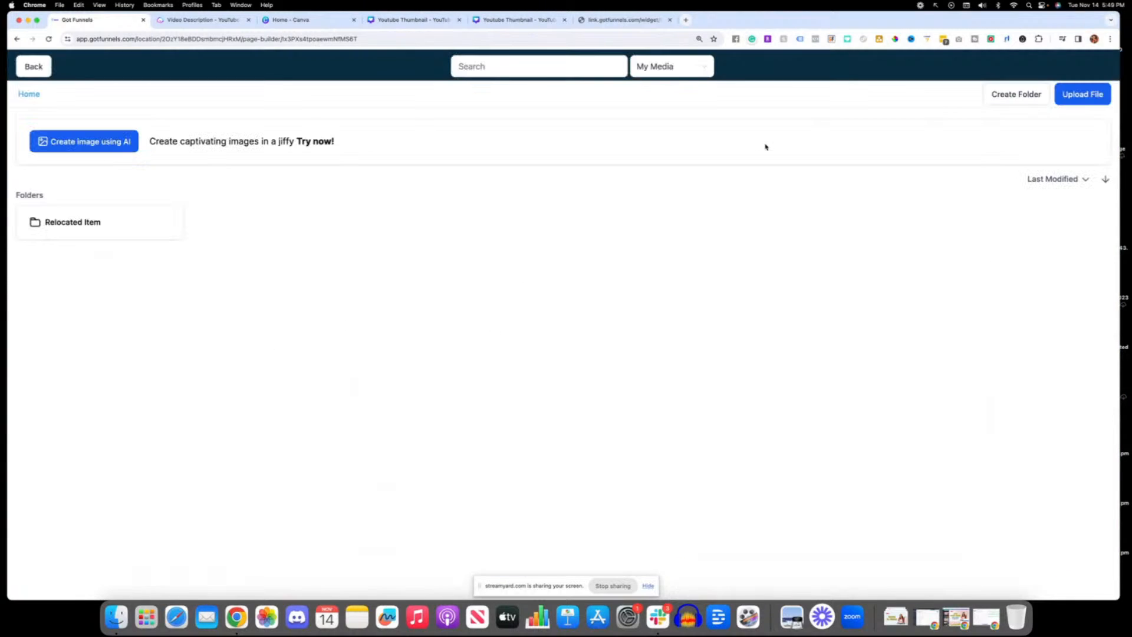
click(684, 68)
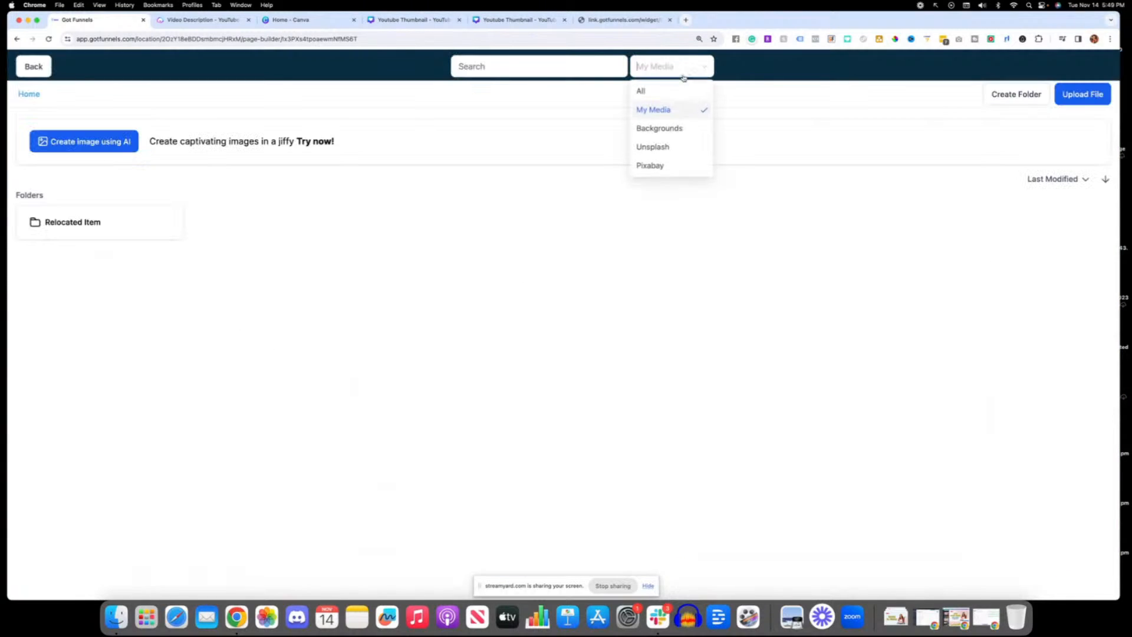
click(660, 167)
click(538, 69)
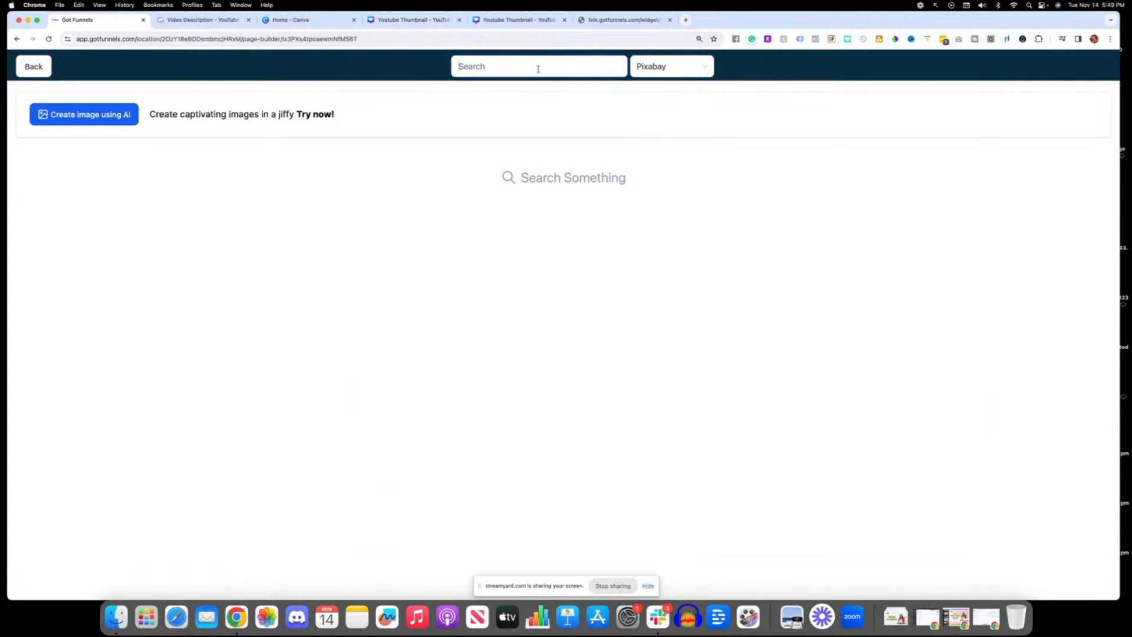
text(girl)
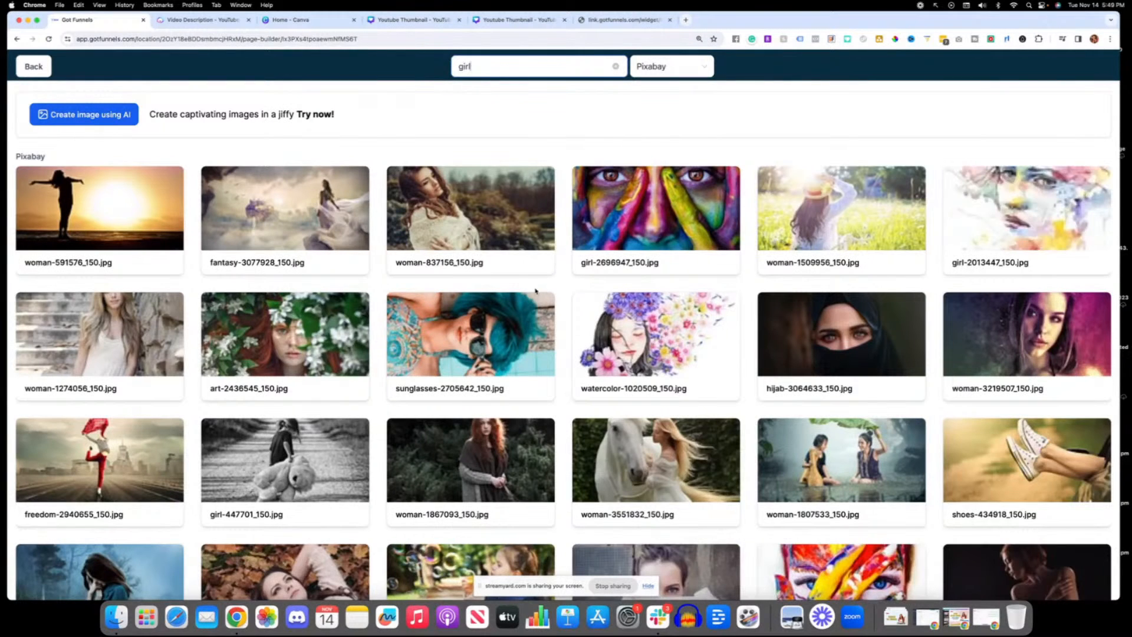
click(432, 199)
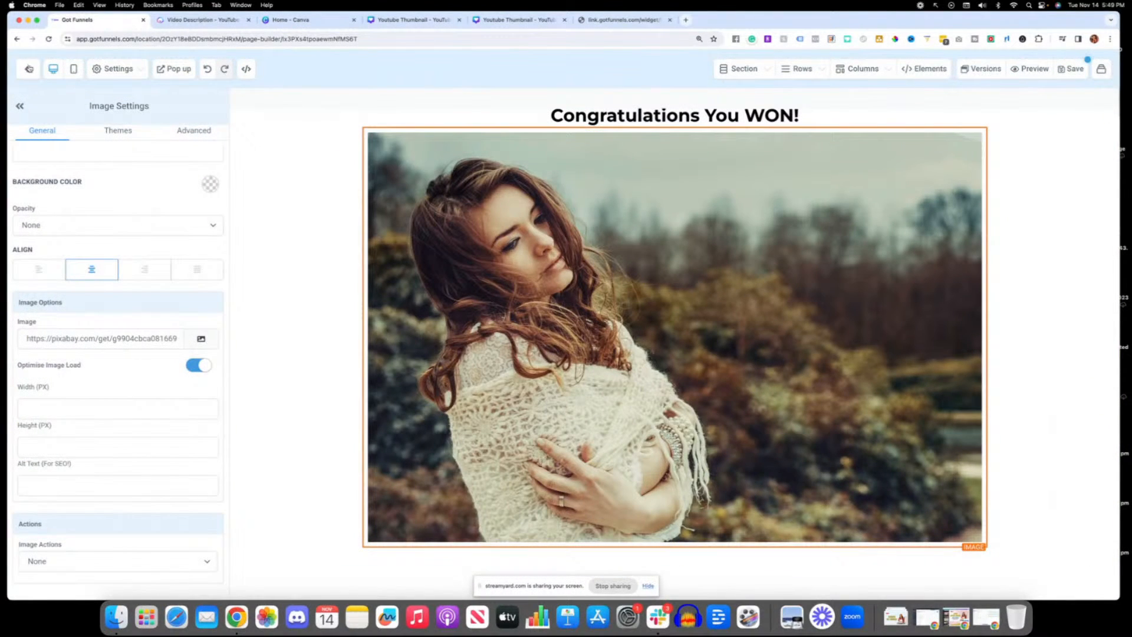
click(28, 69)
click(613, 217)
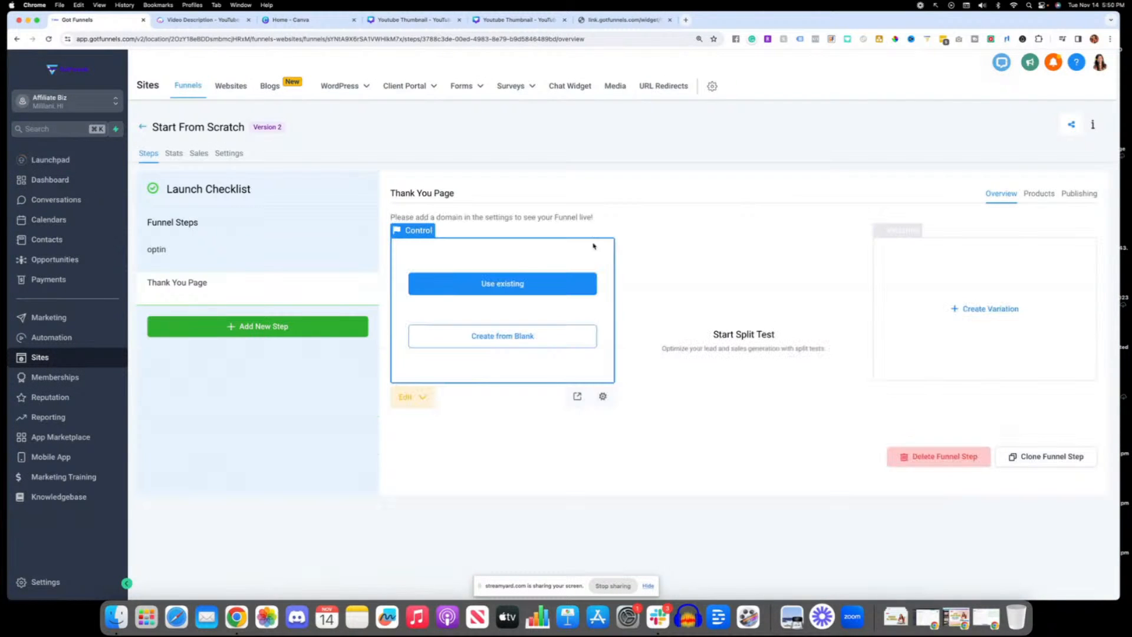
Step: Start the Thank You Page over from blank with a full-width section containing a one-column row
click(513, 334)
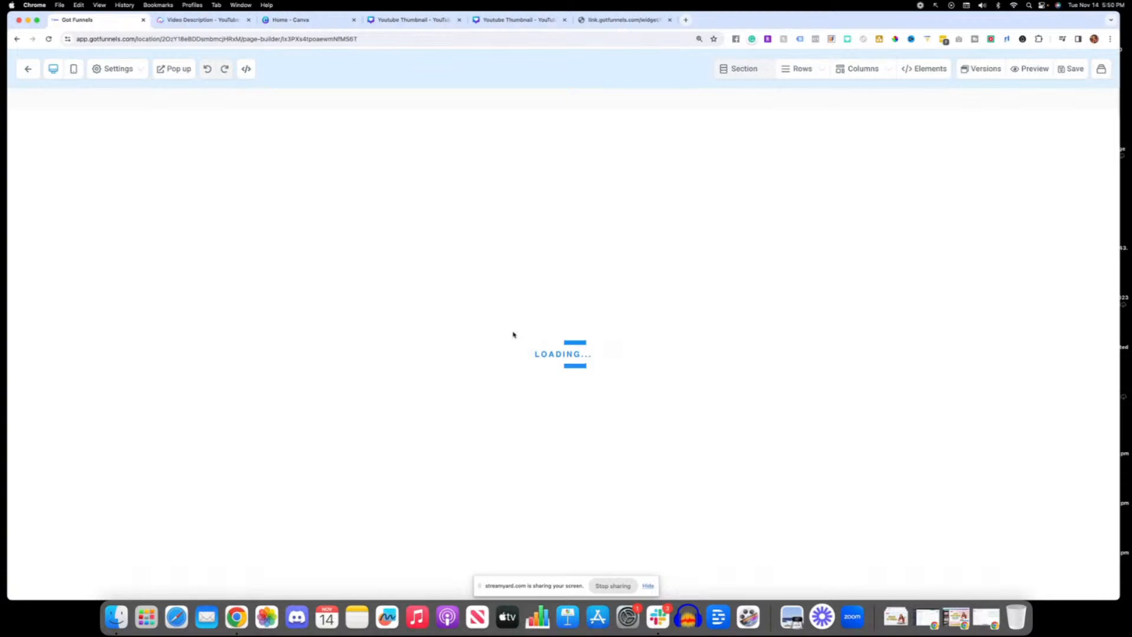
click(933, 121)
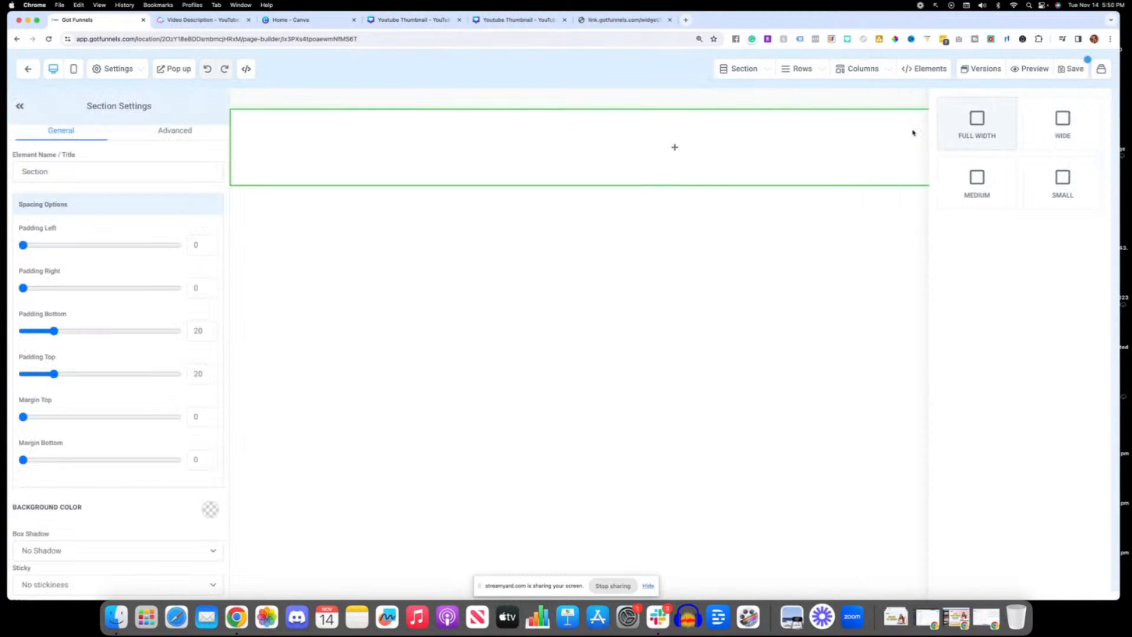
click(684, 147)
click(979, 152)
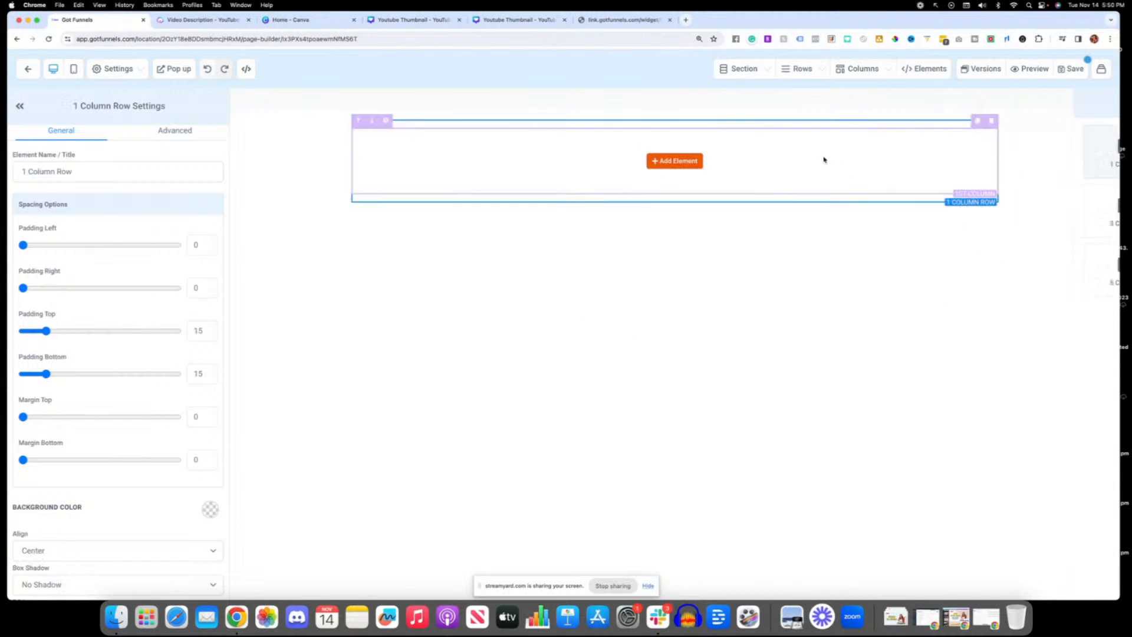
Step: Add a headline to the one-column row and set its text to "Congratulations your download is on its way!"
click(675, 161)
click(918, 174)
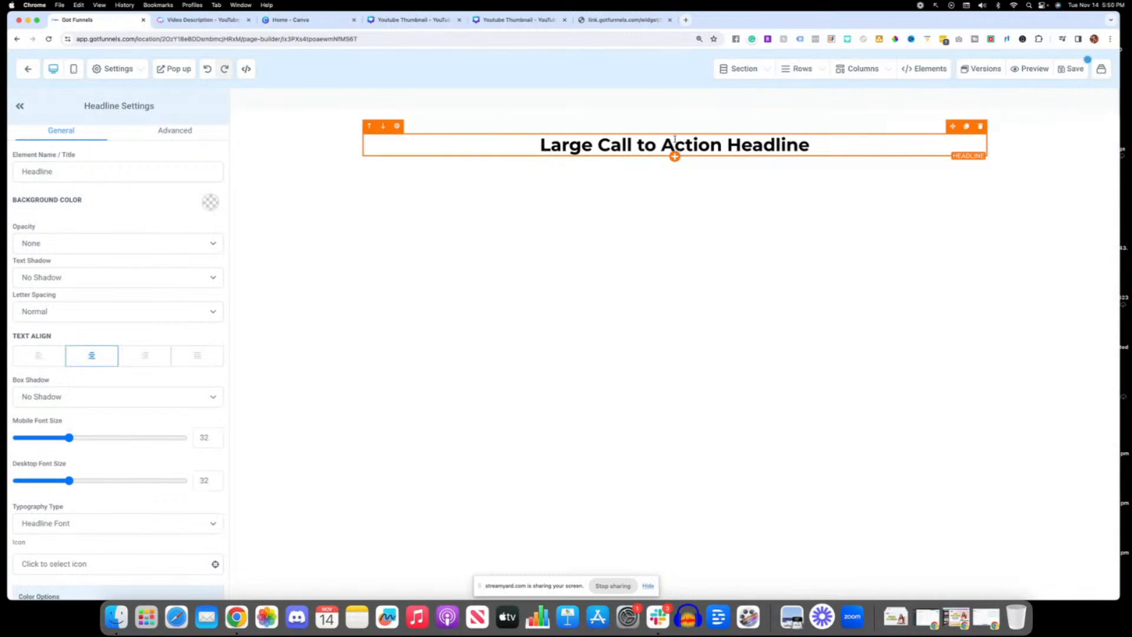
triple_click(674, 141)
text(C)
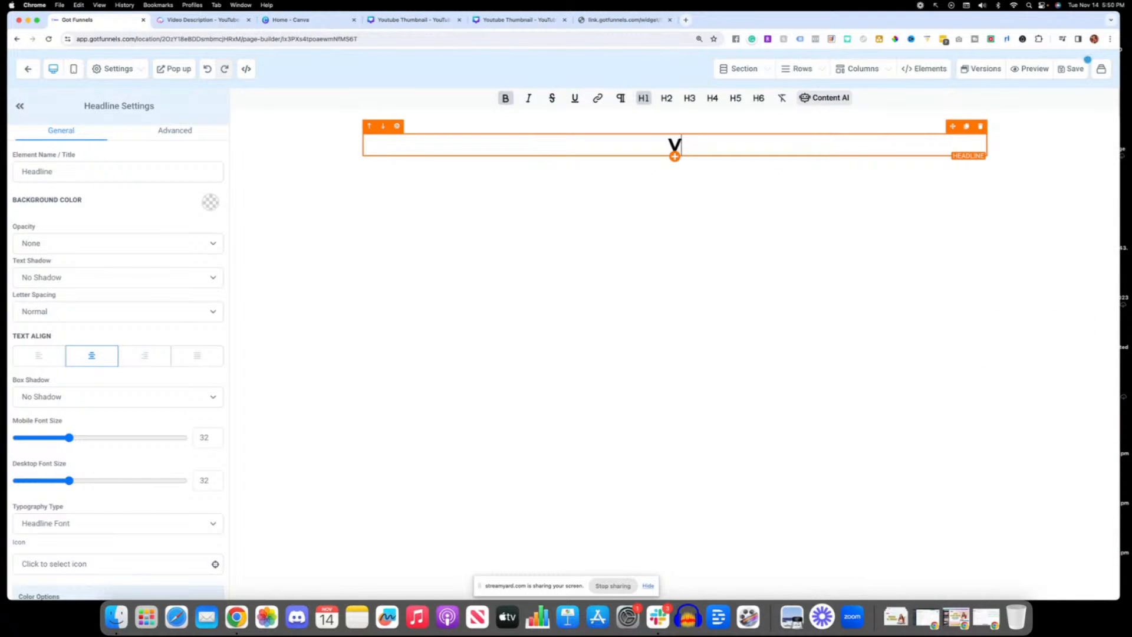
text(ongratulatios)
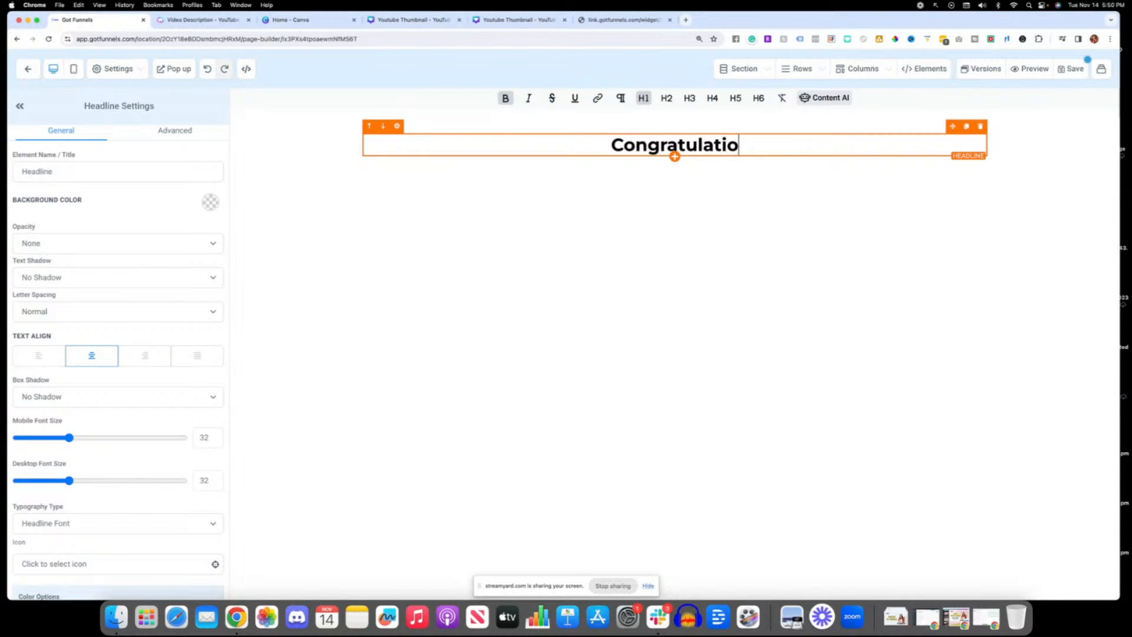
key(BackSpace)
key(BackSpace)
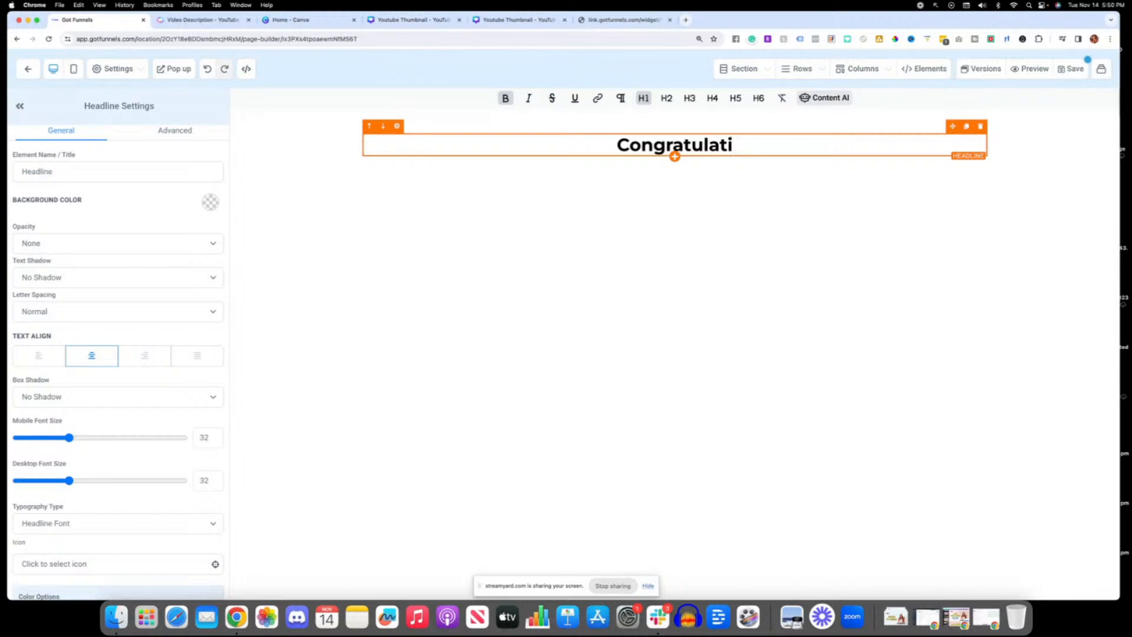
text(ons yiour)
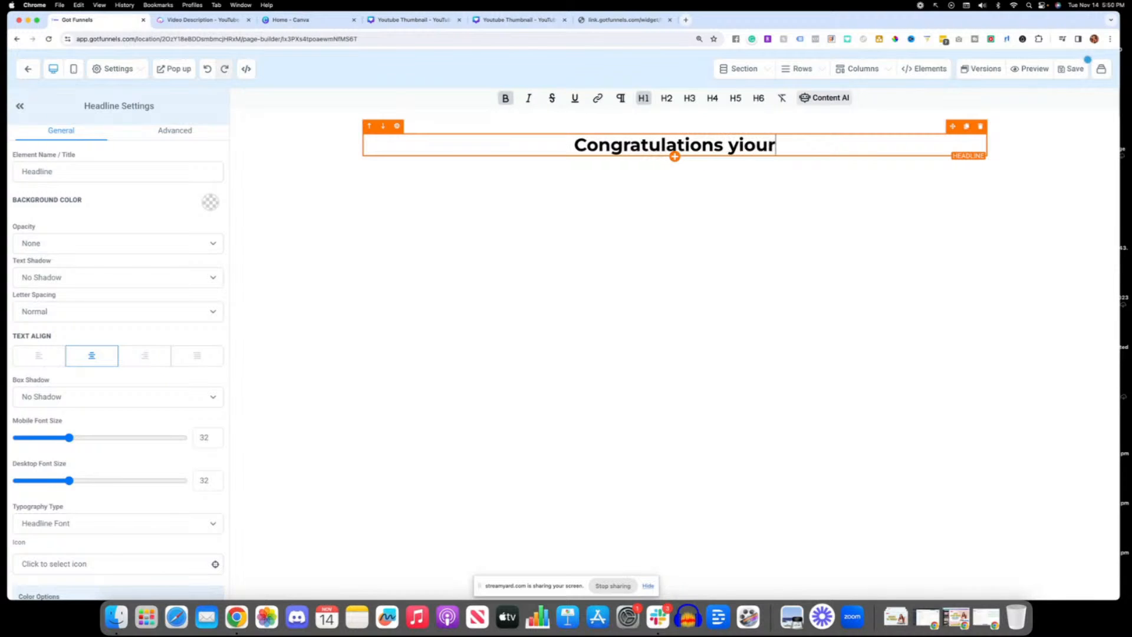
key(BackSpace)
key(BackSpace)
key(BackSpace)
key(BackSpace)
key(BackSpace)
text(our d)
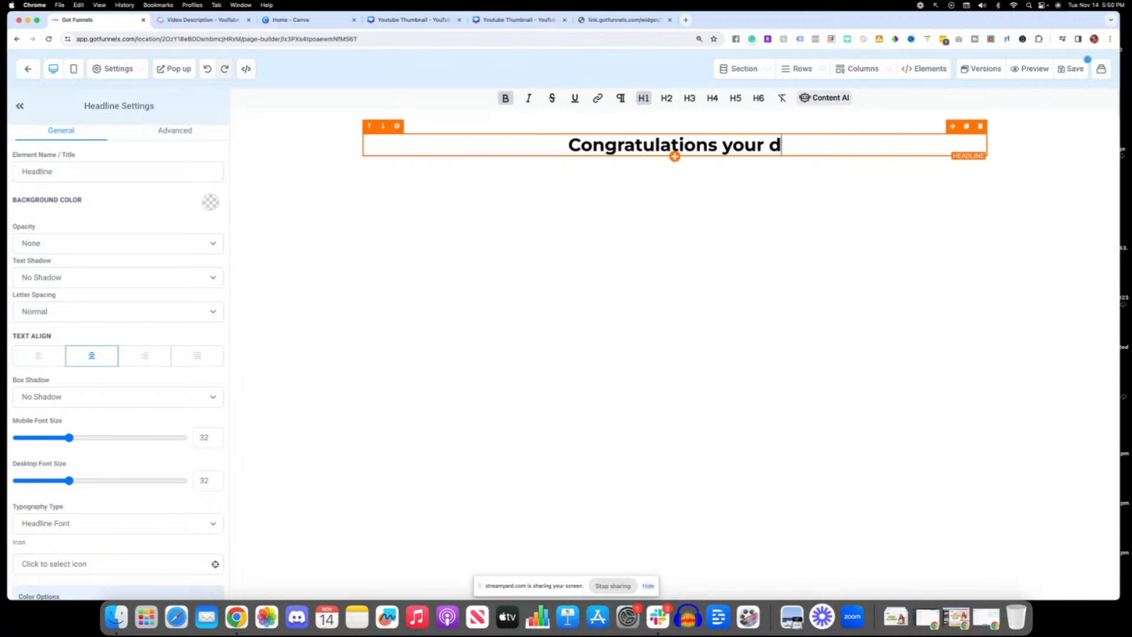
text(ownload is on its )
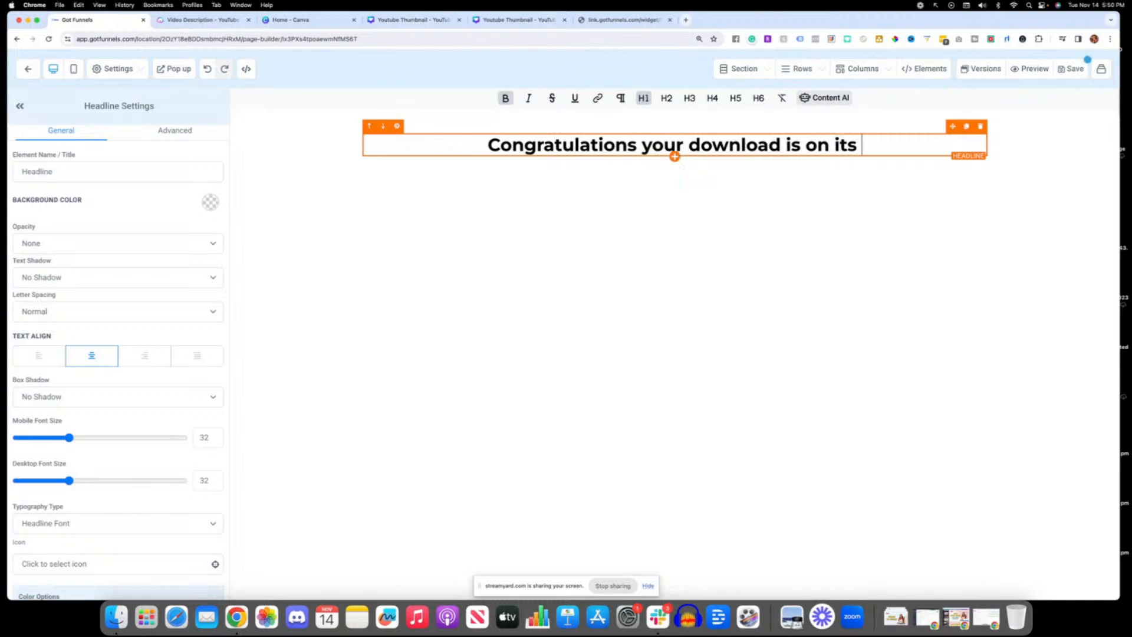
text(way!)
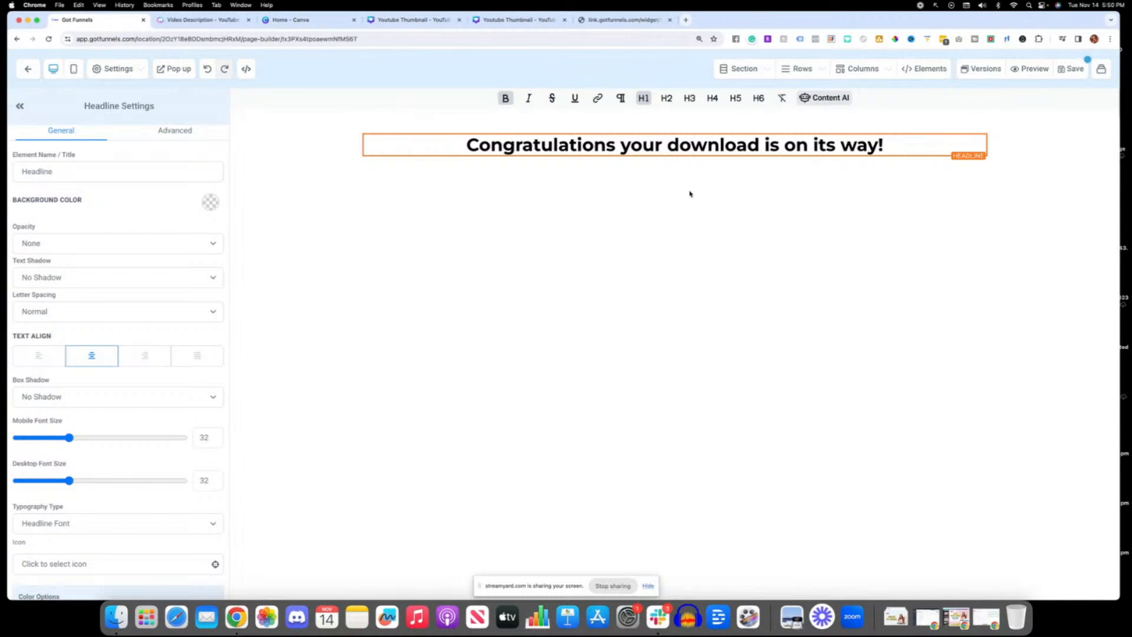
Step: Add an image element below the headline, save the Thank You Page and return to the funnel's steps
click(674, 156)
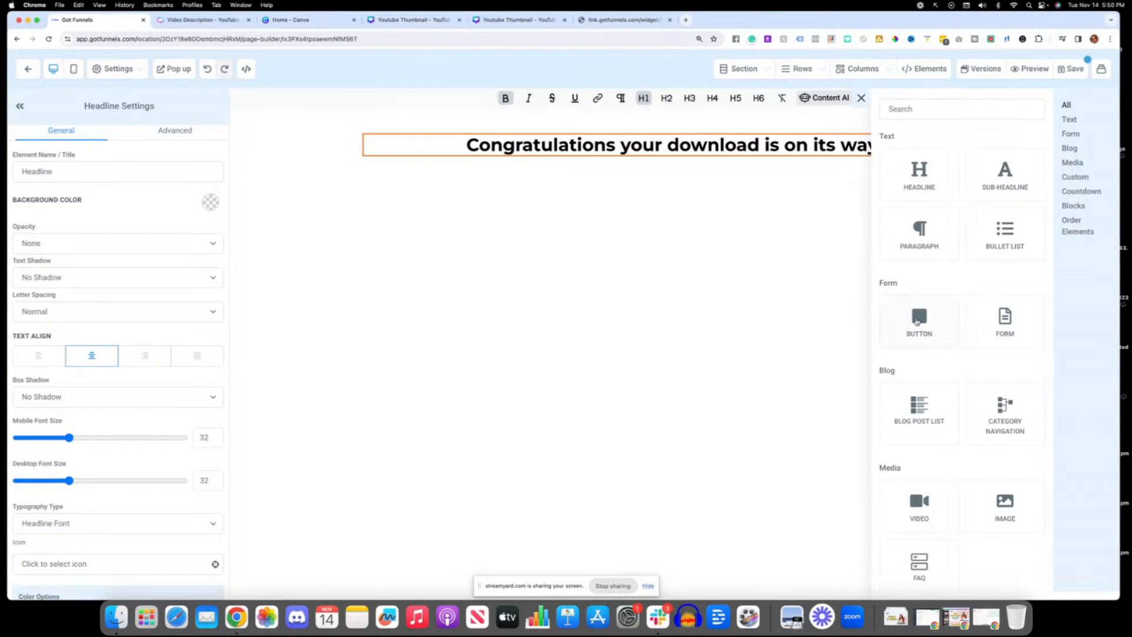
click(1001, 504)
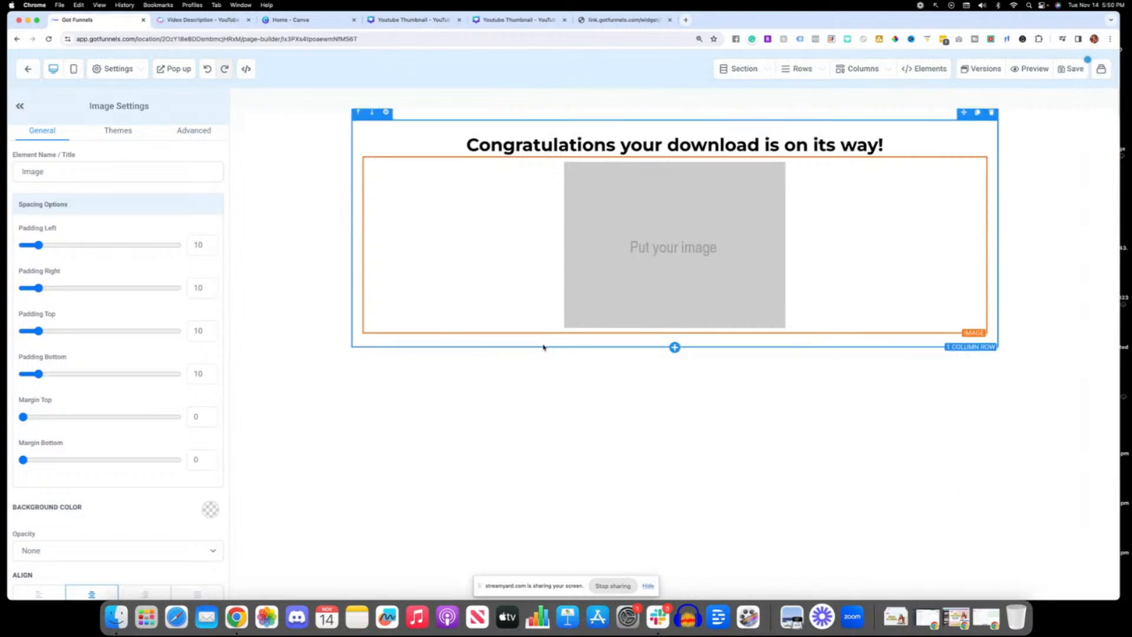
click(1068, 74)
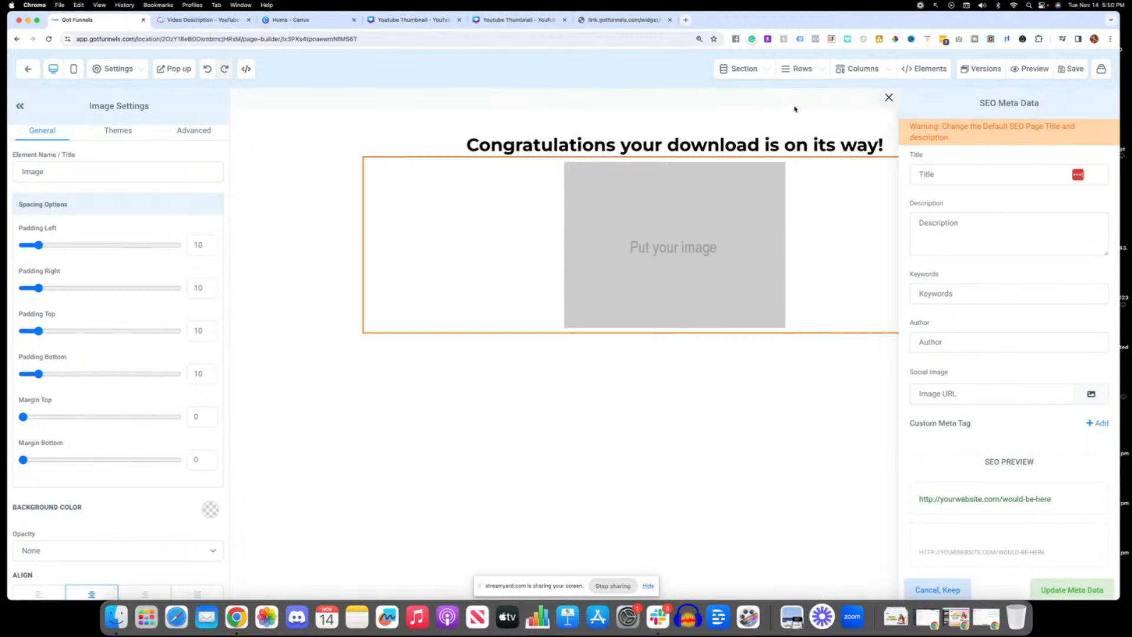
click(27, 68)
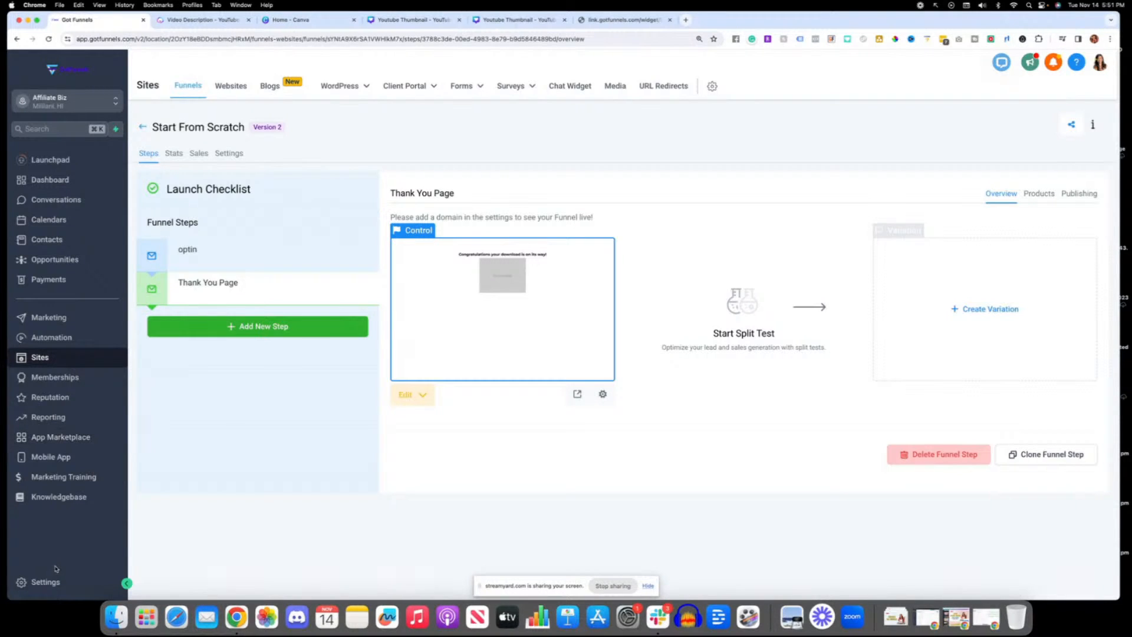
Step: Look at the account's Domains settings and the domain connection form, then return to the funnel without adding a domain
click(55, 584)
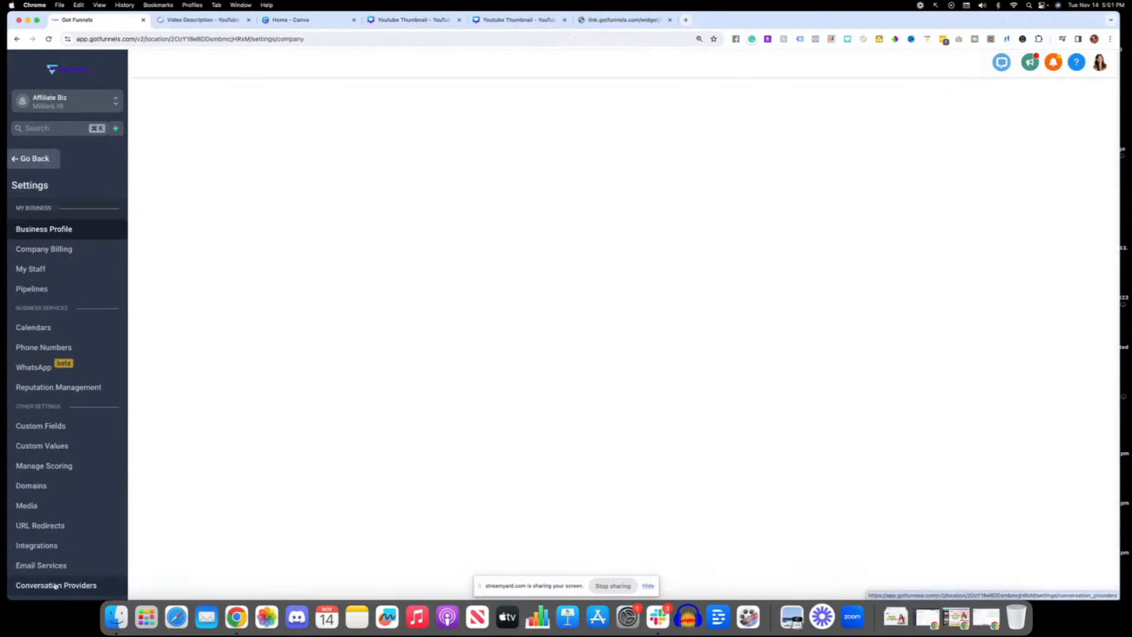
click(54, 481)
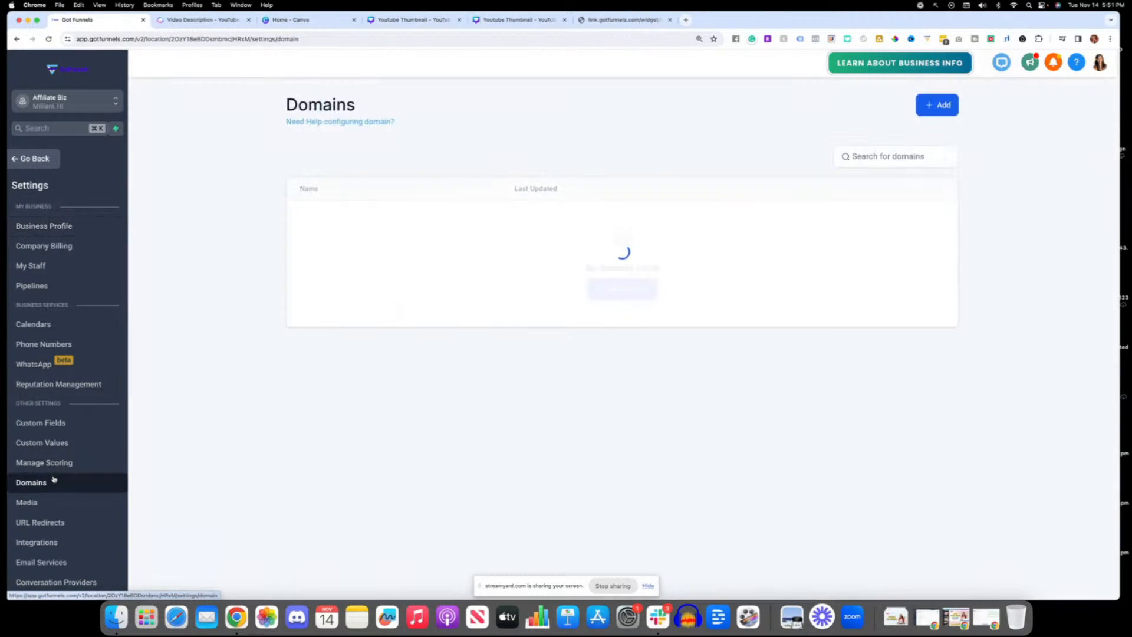
click(635, 291)
click(526, 343)
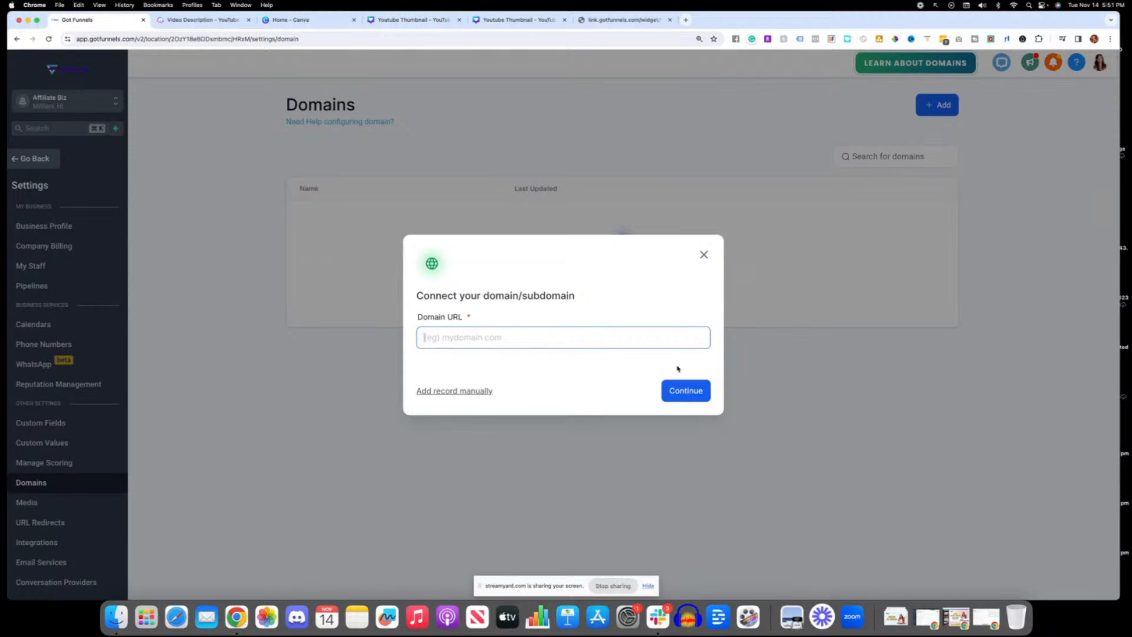
click(703, 255)
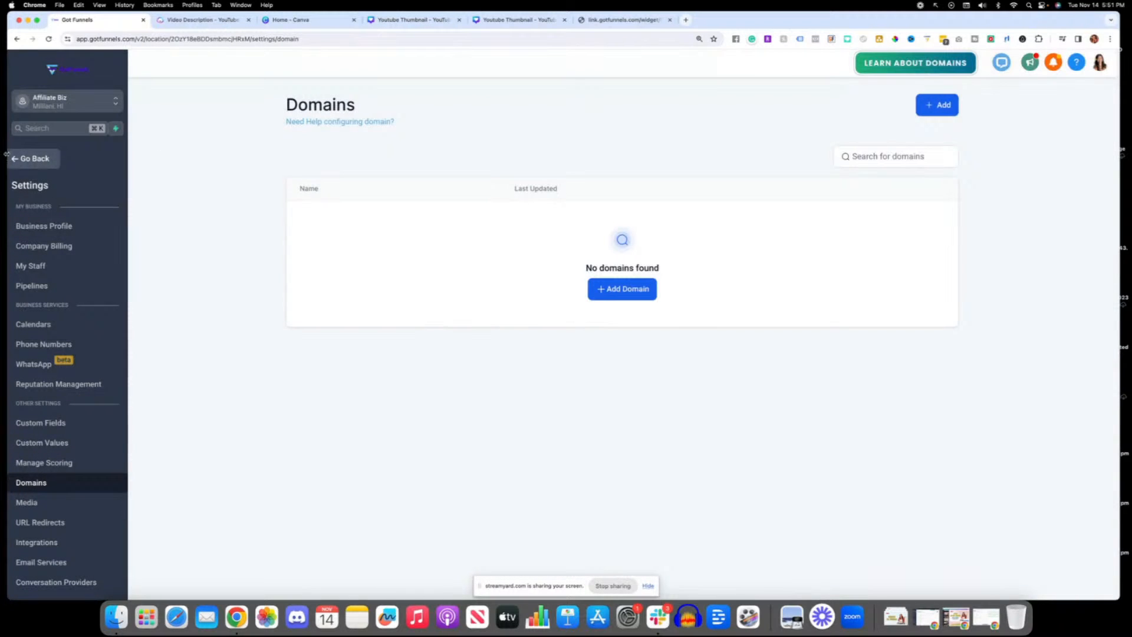
click(28, 160)
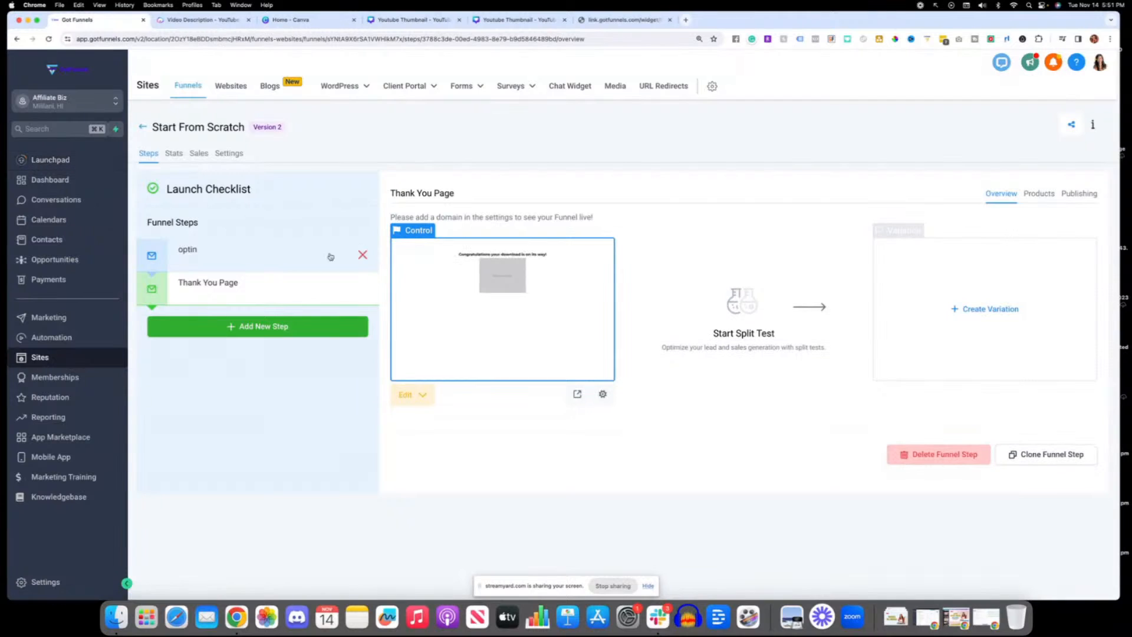
Step: Check the domain choices in the Start From Scratch funnel's settings and return to its Thank You Page step
click(234, 155)
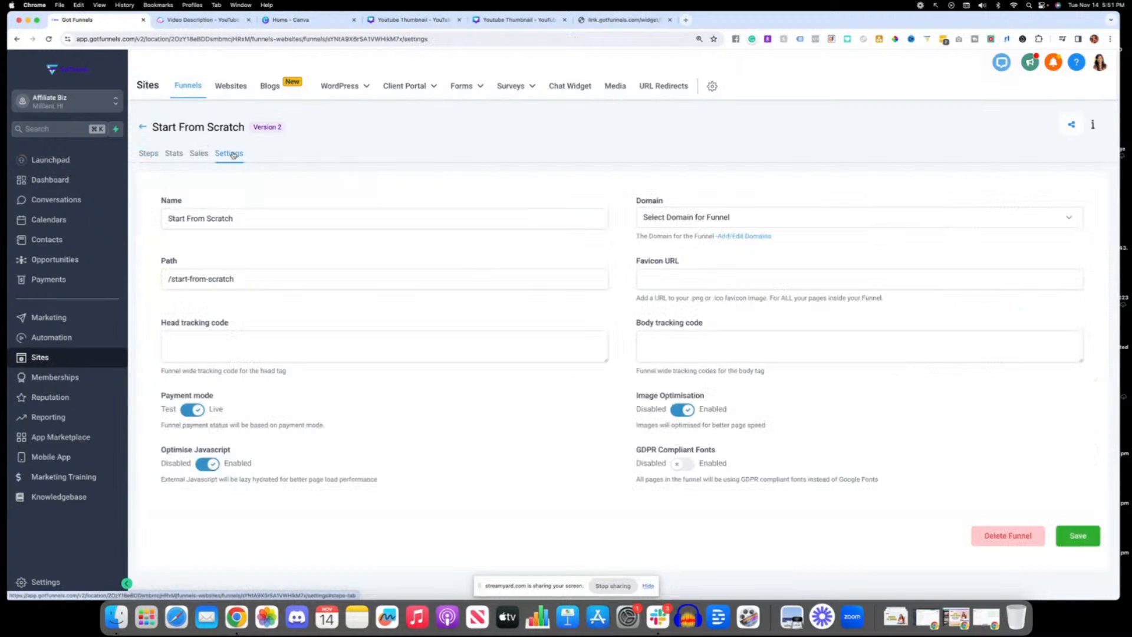
click(678, 221)
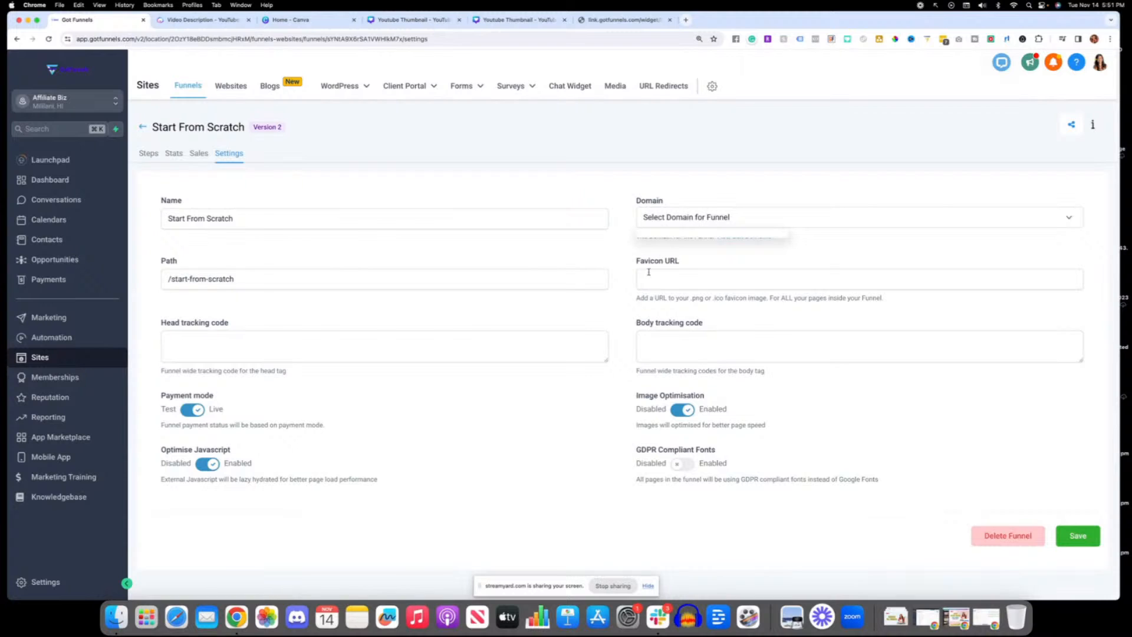
click(664, 226)
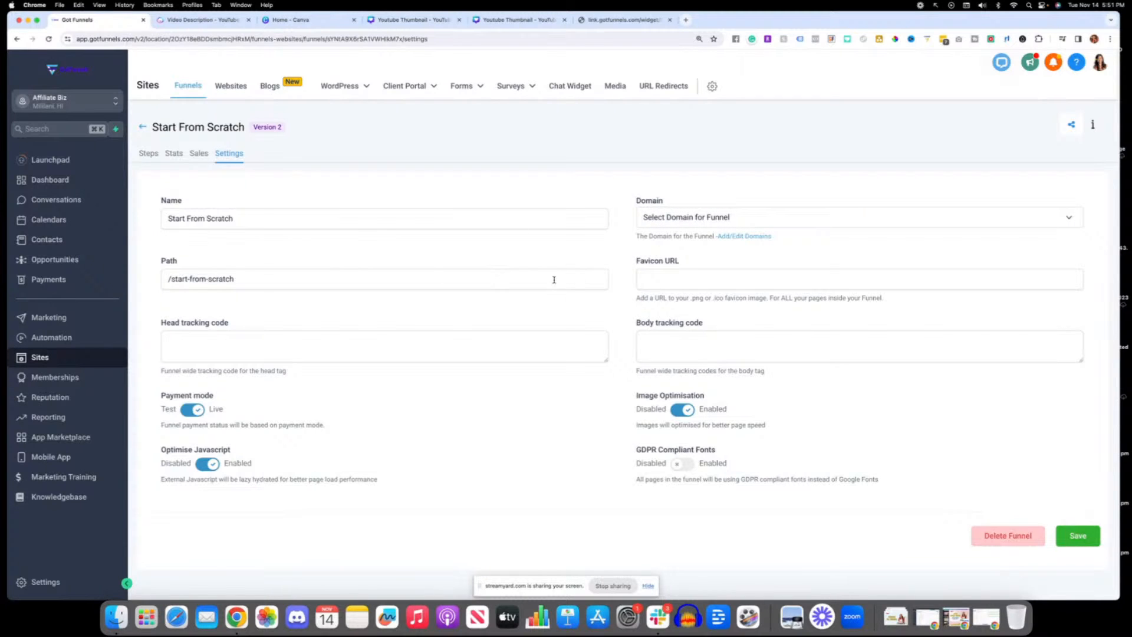
click(150, 154)
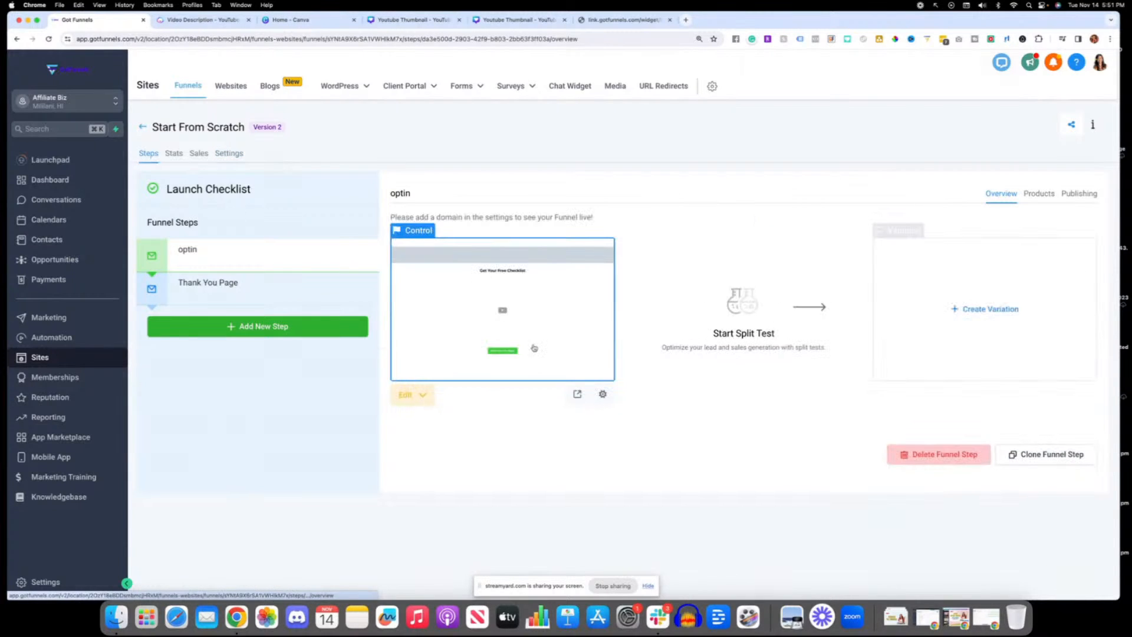
click(296, 299)
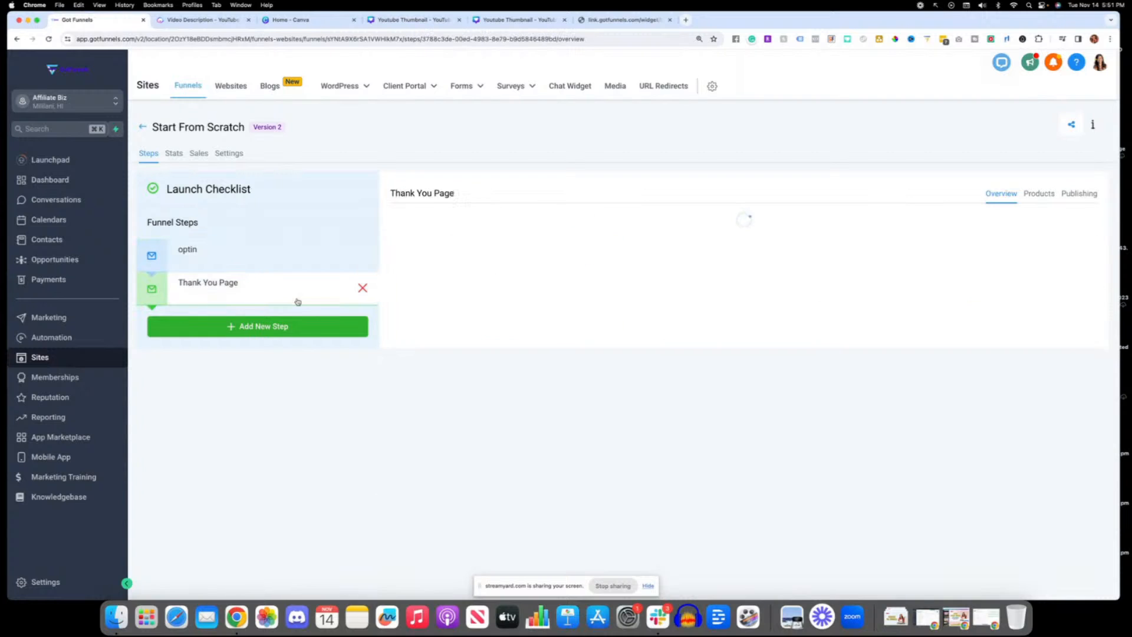
Step: Switch to the account owner's own sub-account and open the Freebie Funnel TEMPLATE funnel
click(88, 105)
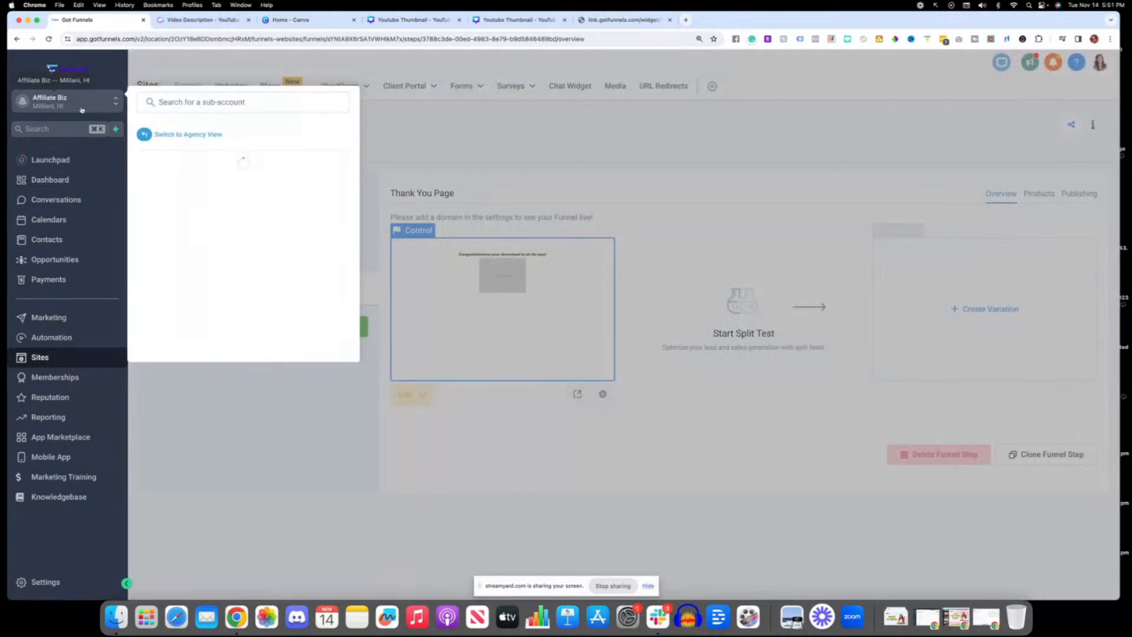
click(227, 271)
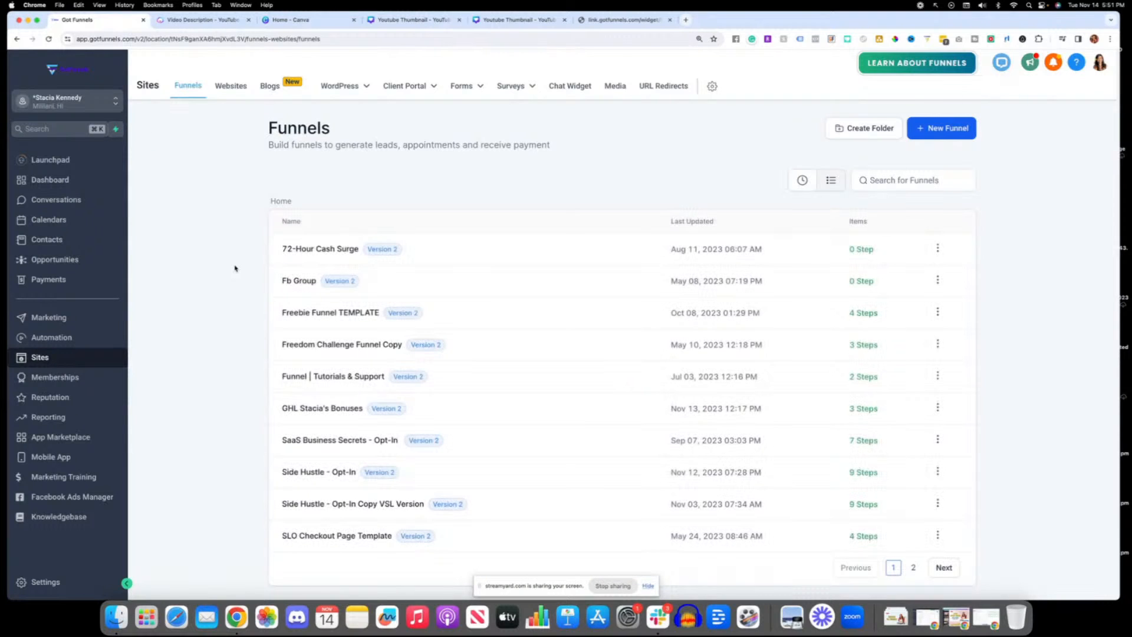
click(300, 248)
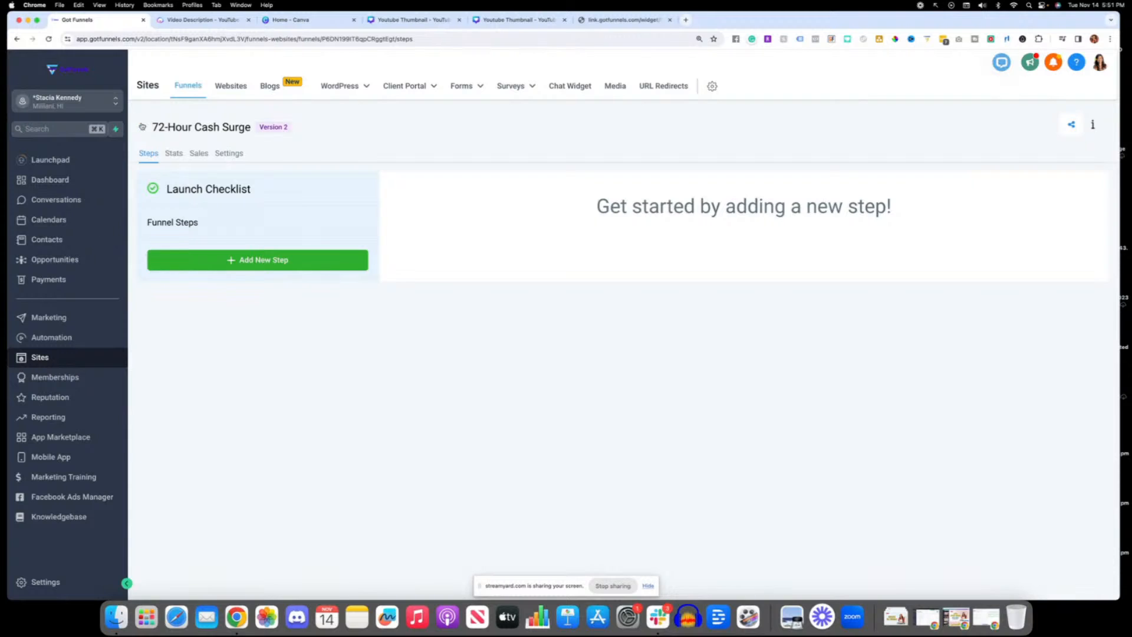
click(143, 125)
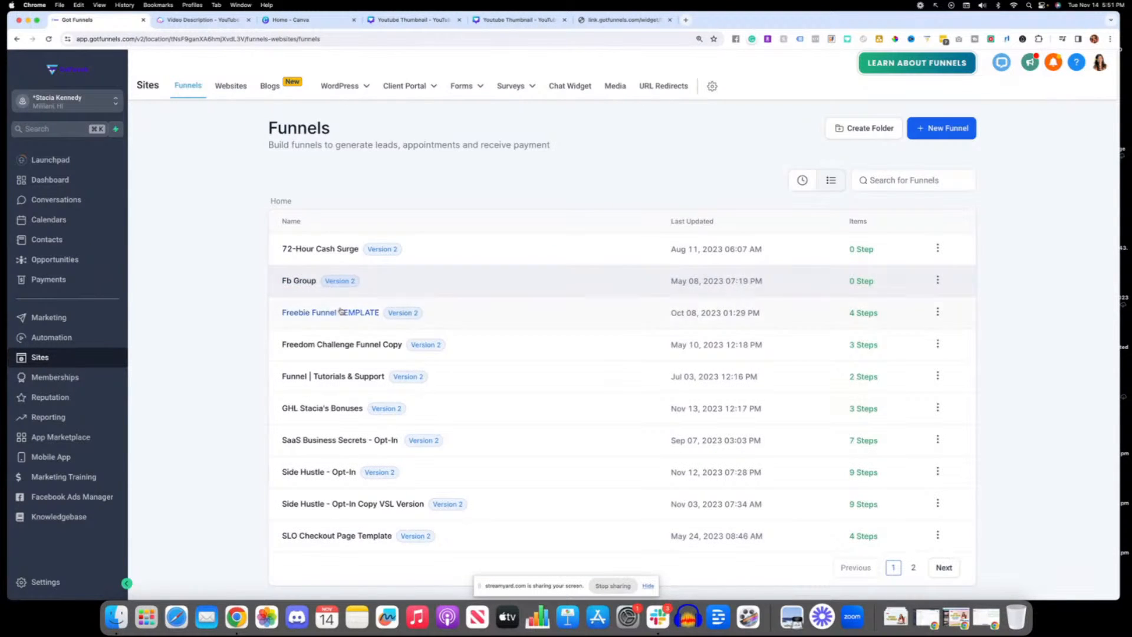
click(374, 320)
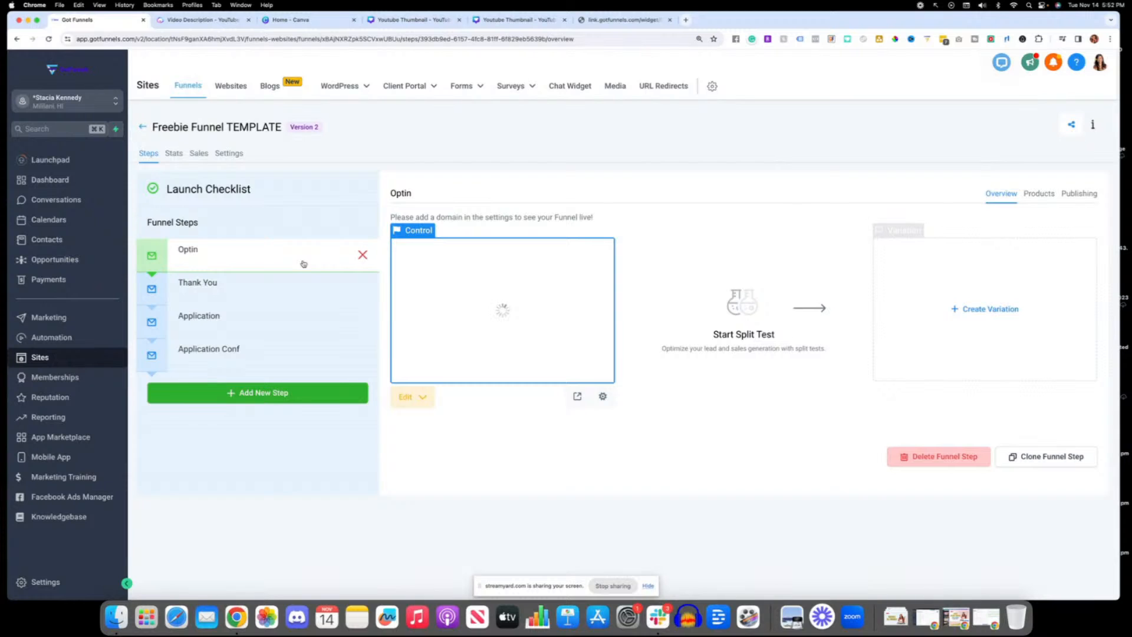
Step: Assign the domain go.stacia.io to the Freebie Funnel TEMPLATE funnel and save its settings
click(241, 152)
click(668, 221)
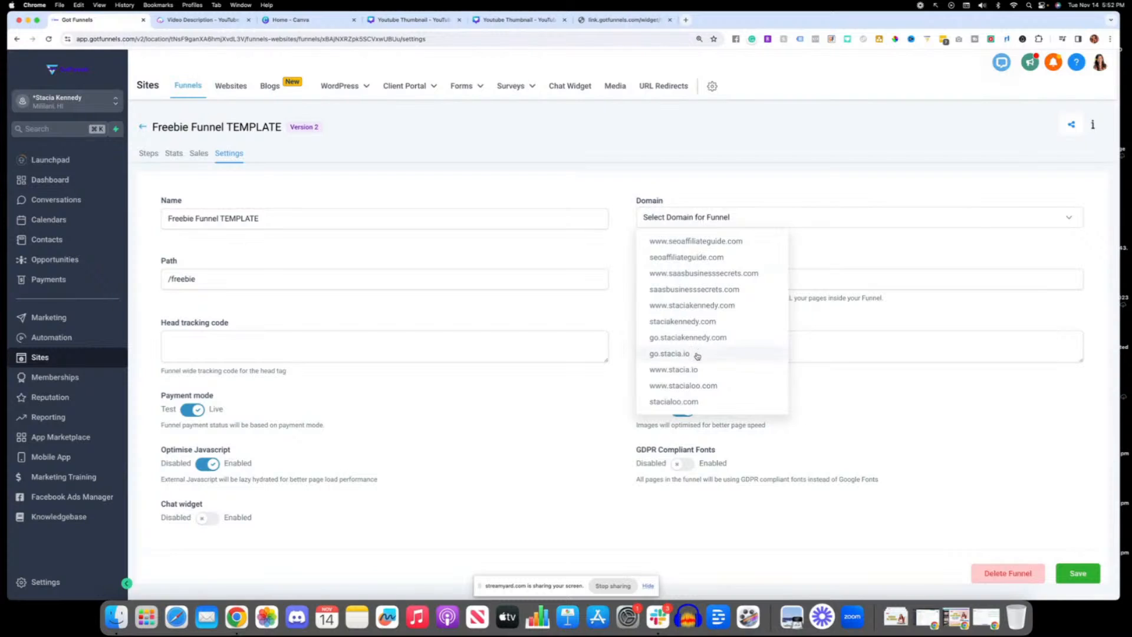
click(669, 354)
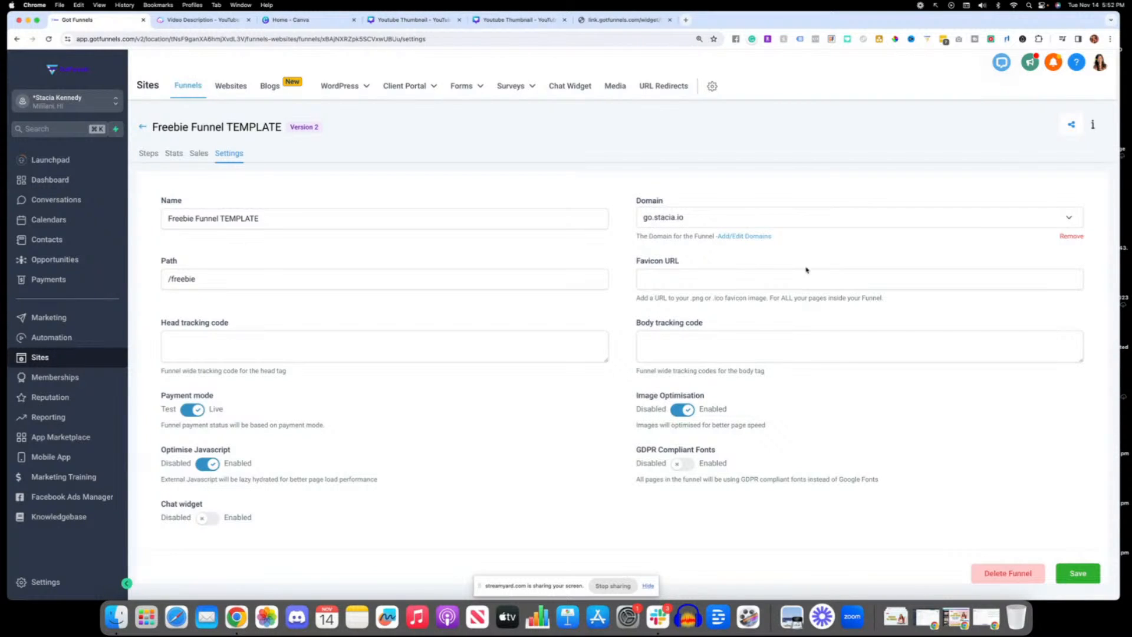
click(1087, 577)
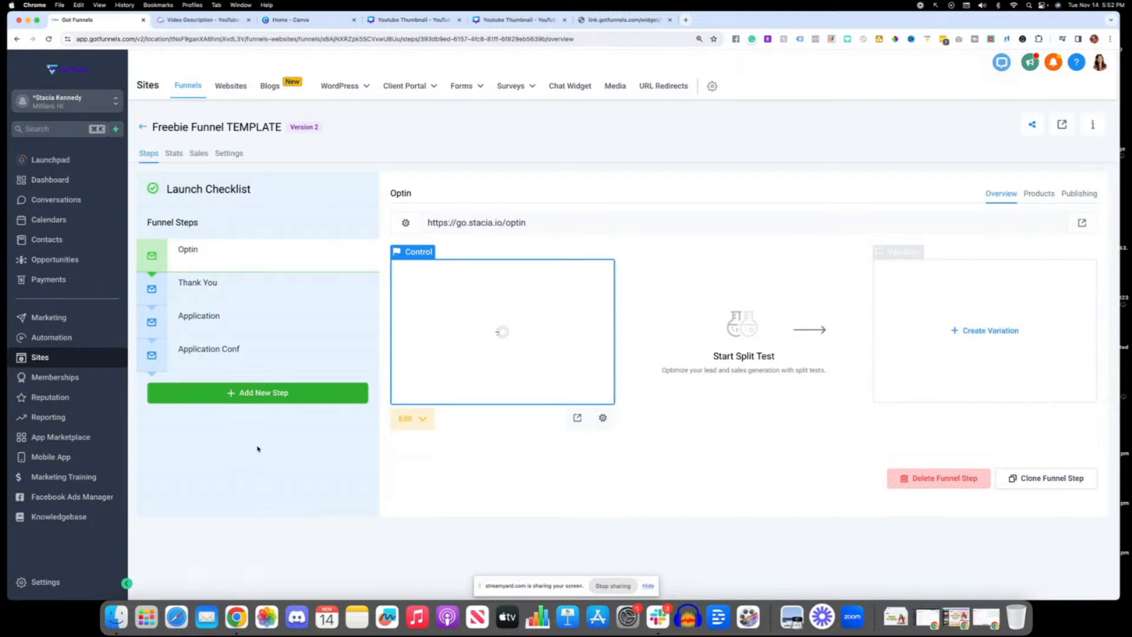
Step: Review the Optin step's URL, the funnel's domain setting and the Thank You step's URL
drag(470, 222, 456, 223)
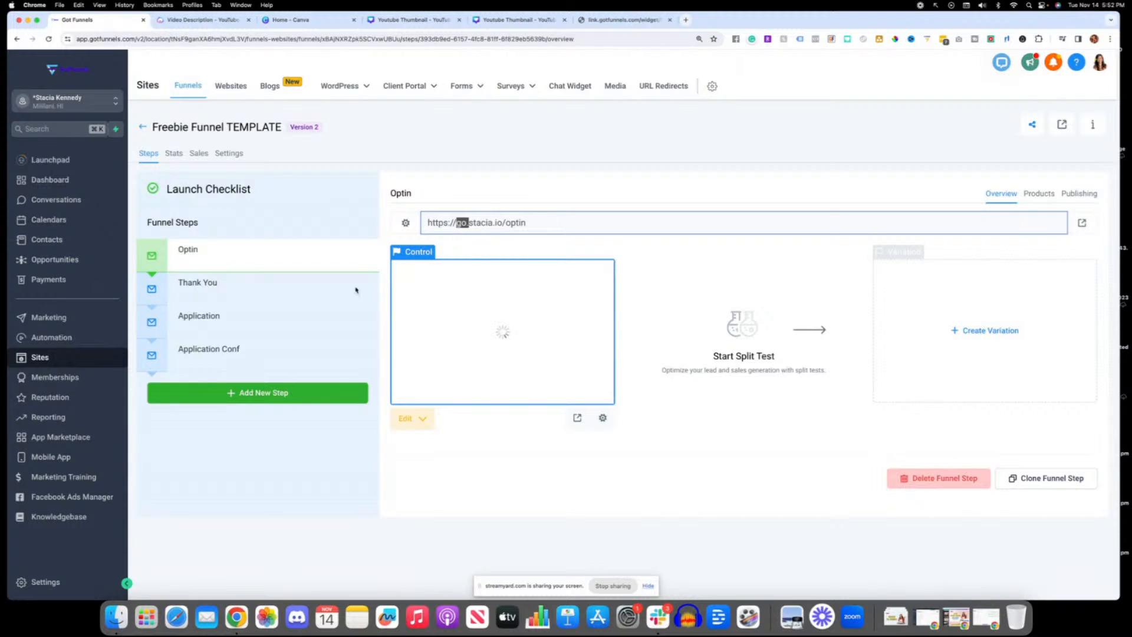
click(462, 189)
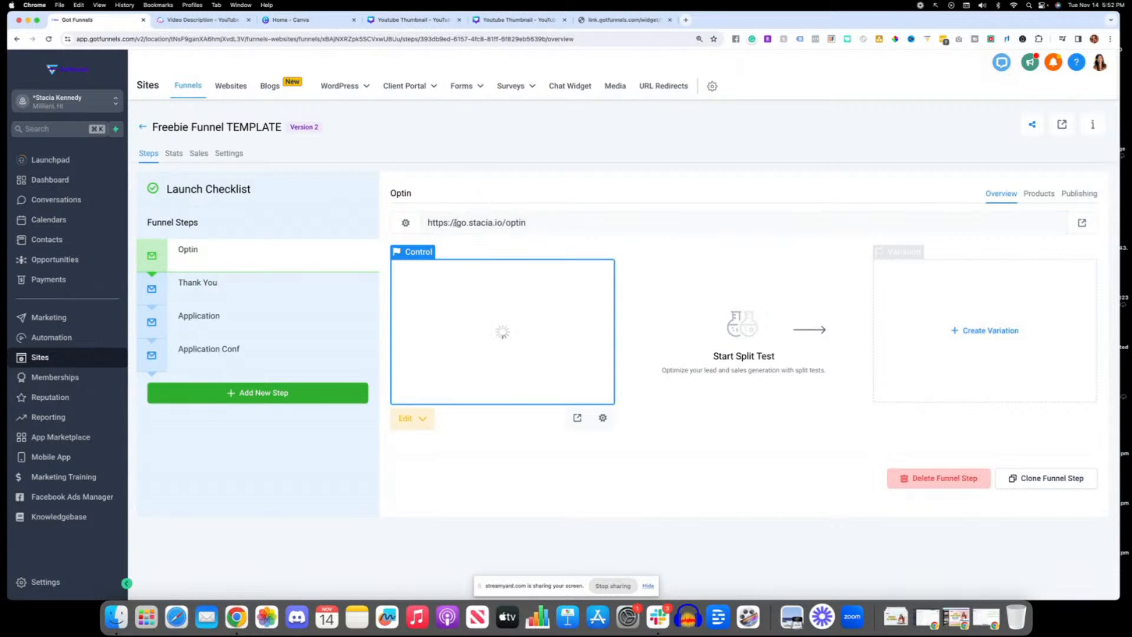
click(229, 154)
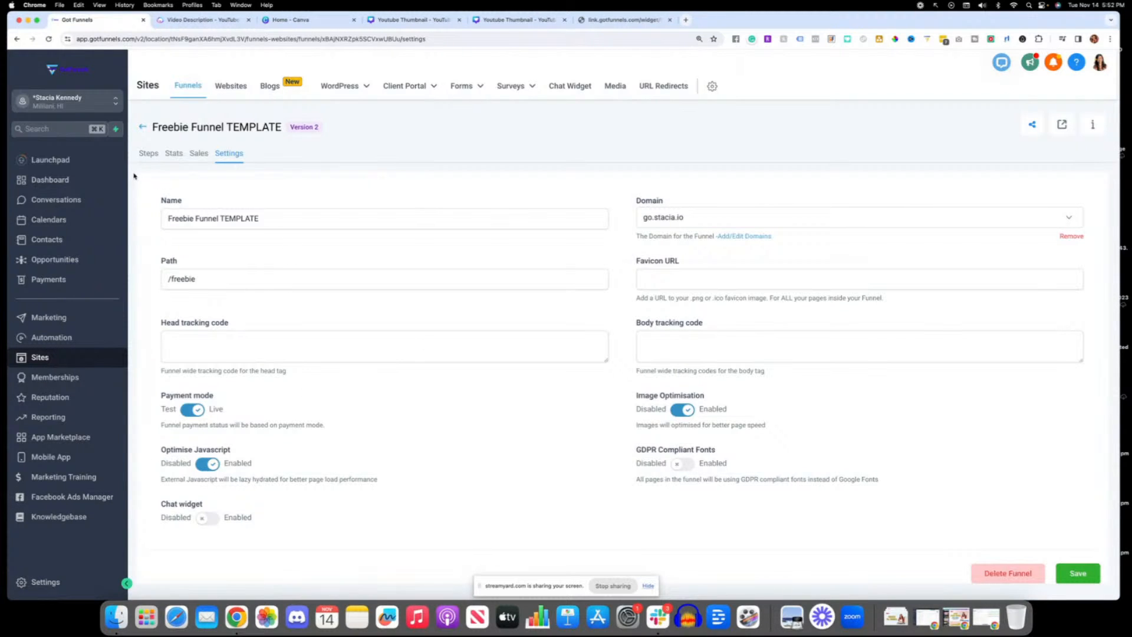
click(146, 153)
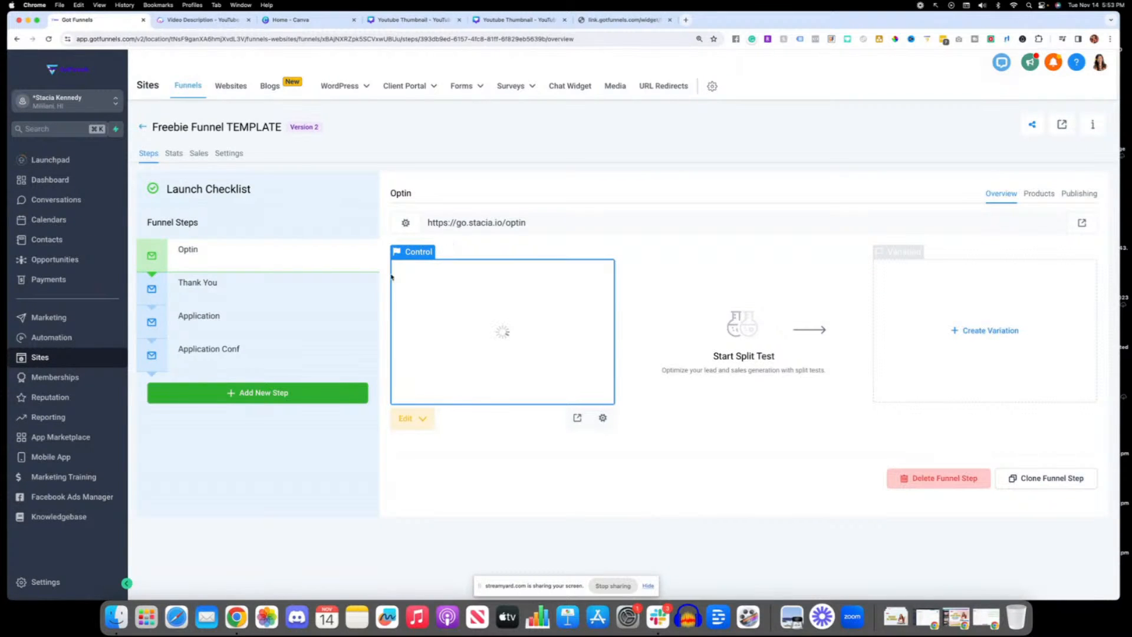
click(221, 289)
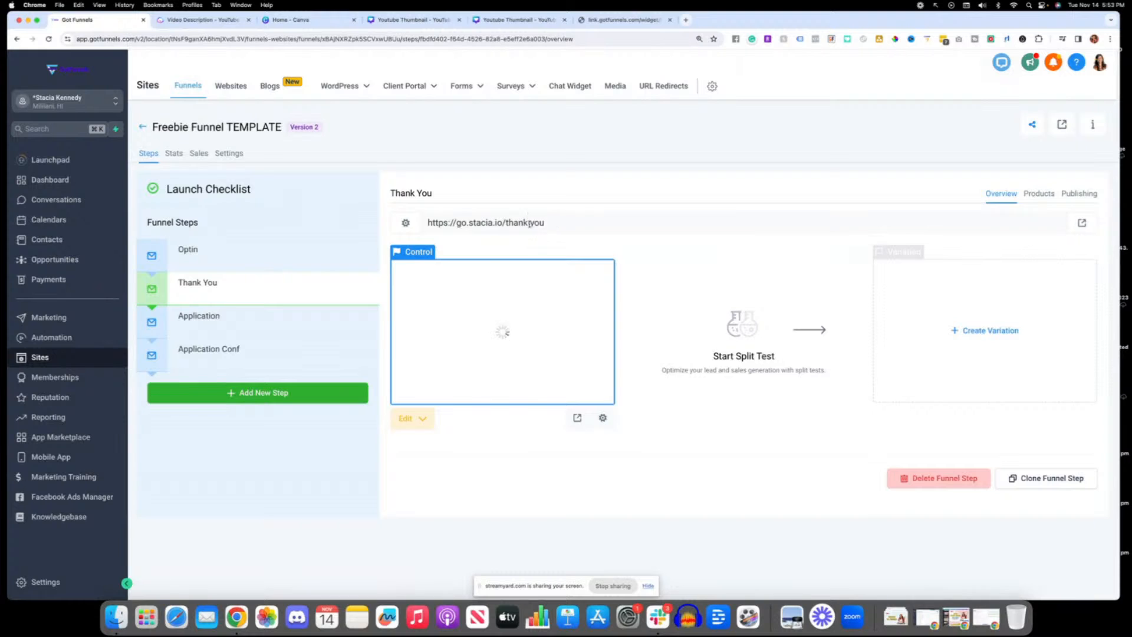
Step: Copy the Thank You step's URL and open BOOKING FORM in the form builder
click(554, 223)
key(super+c)
mouse_move(459, 87)
click(443, 111)
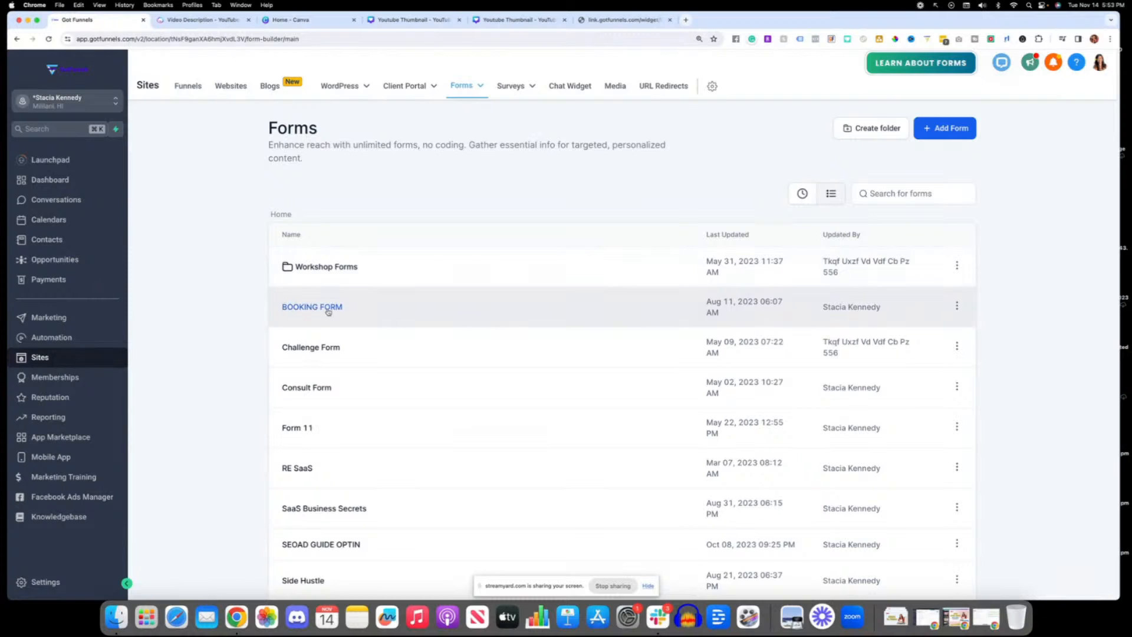
click(329, 306)
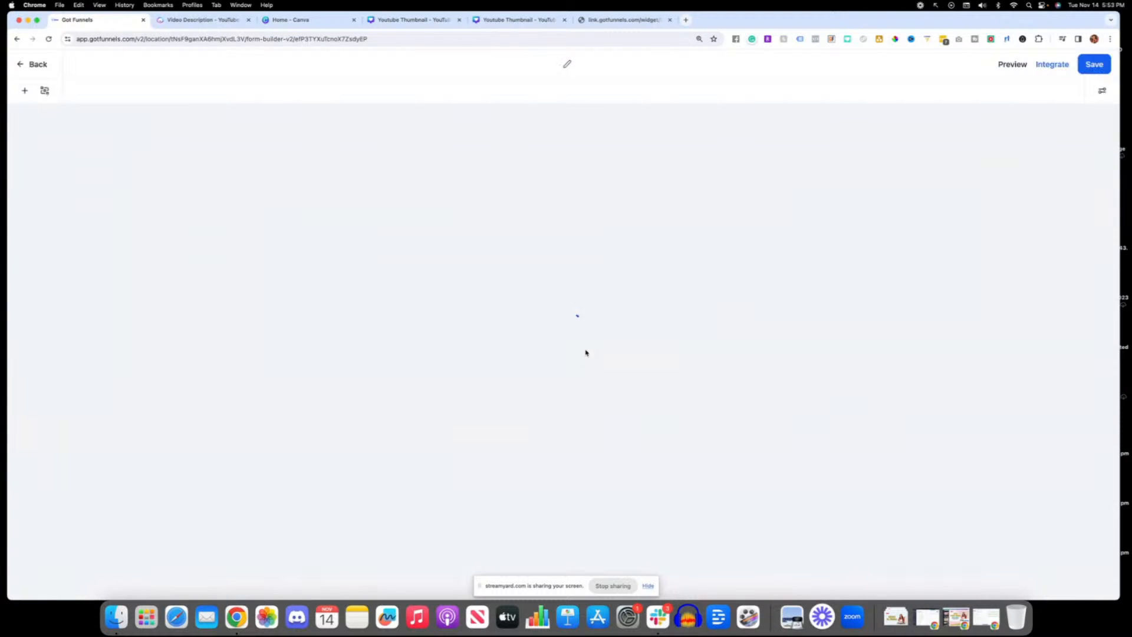
click(1053, 65)
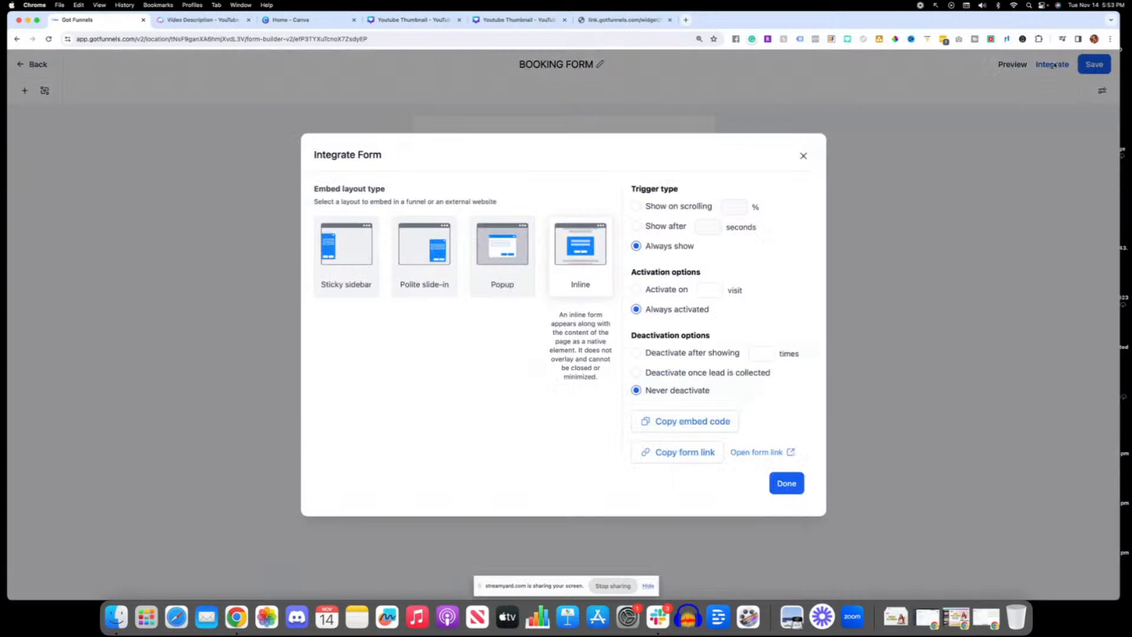
click(803, 156)
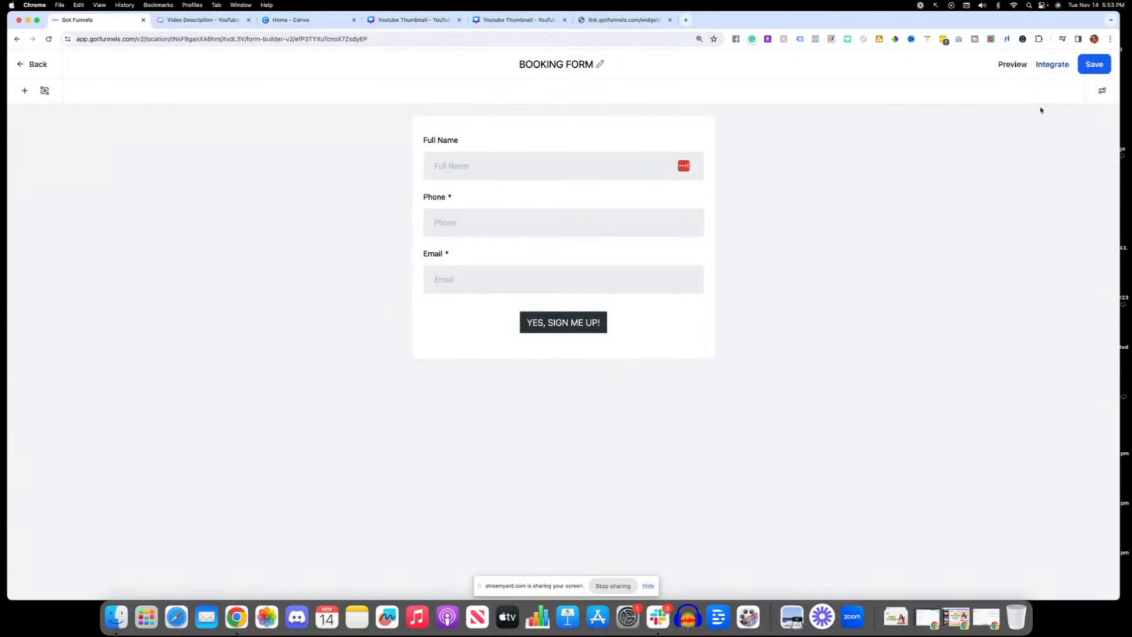
click(1101, 93)
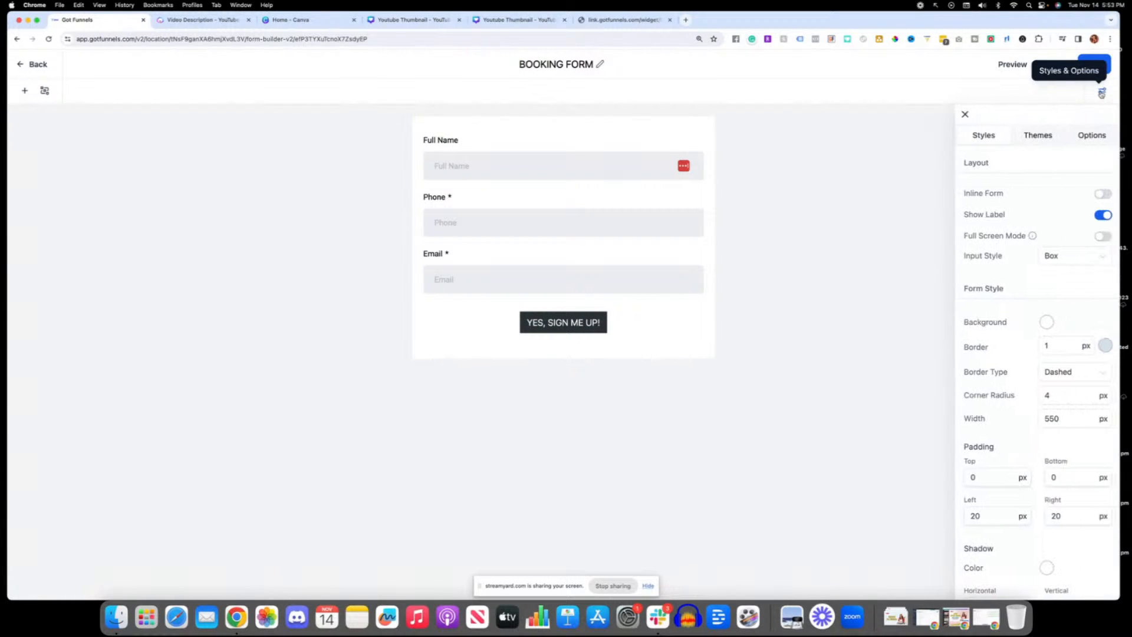
click(1089, 135)
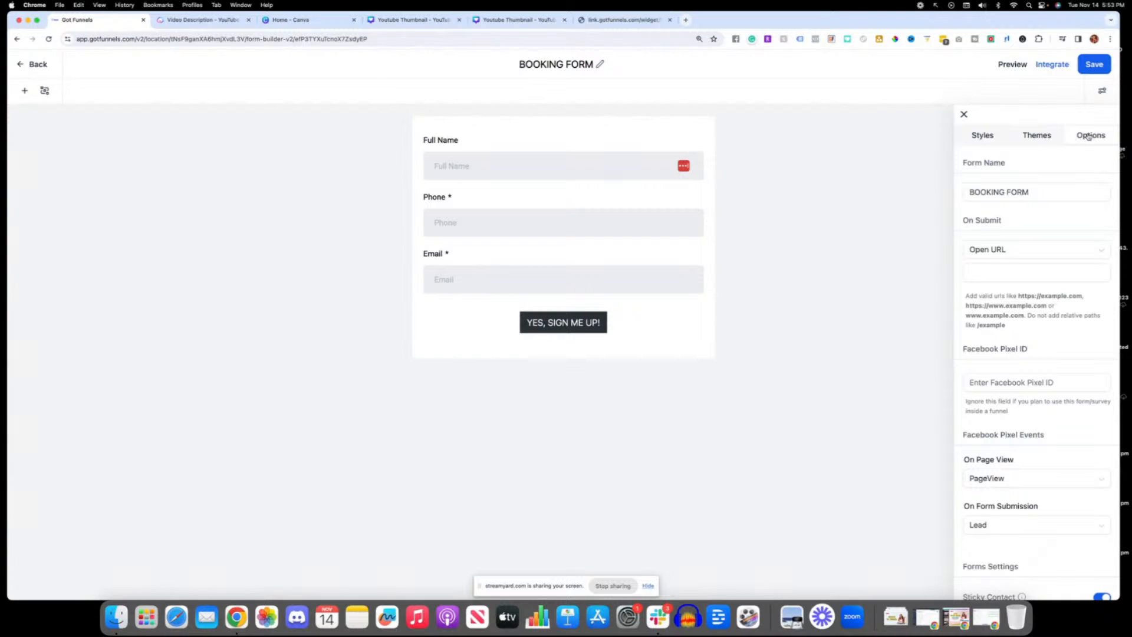
click(1003, 273)
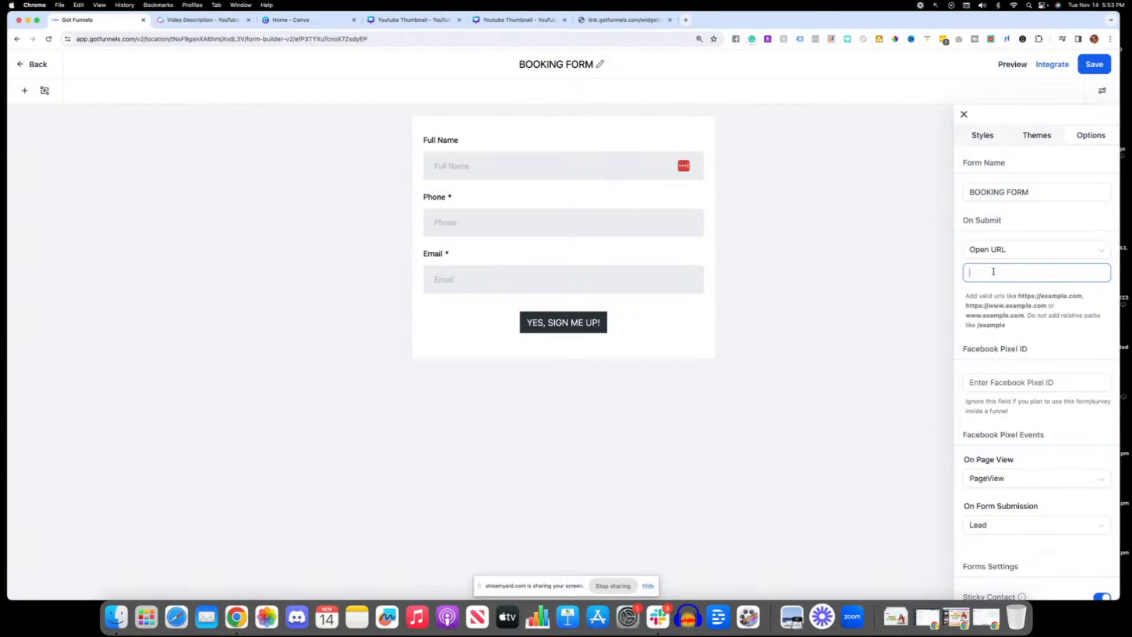
key(super+v)
Step: Switch the form's on-submit action to Message and return it to Open URL
click(998, 259)
click(996, 290)
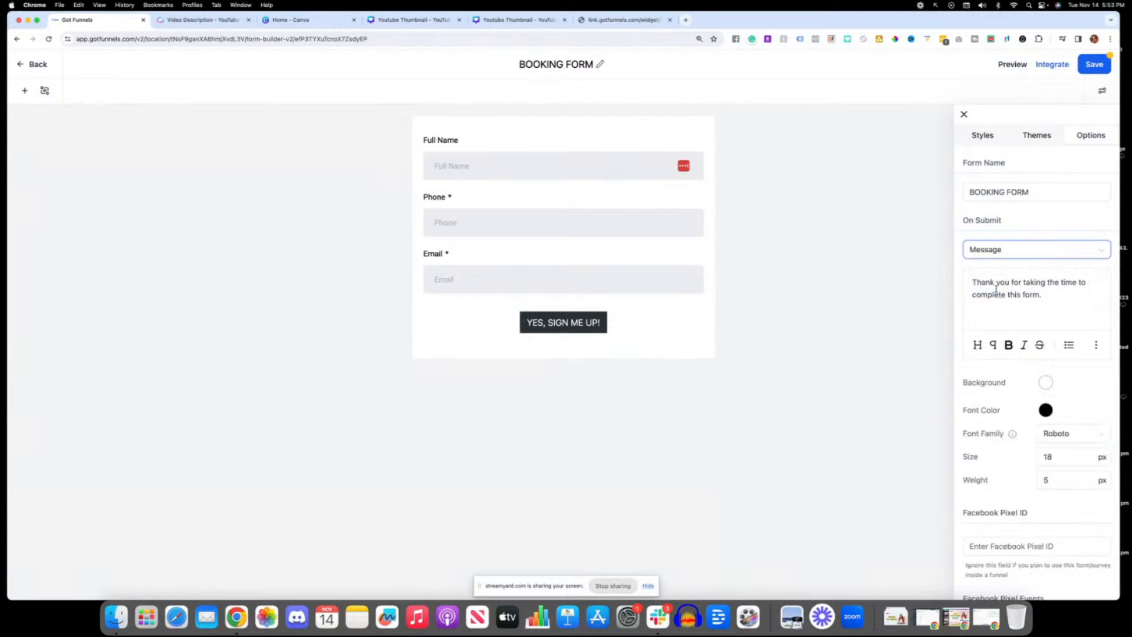
click(1010, 251)
click(1002, 273)
click(1031, 273)
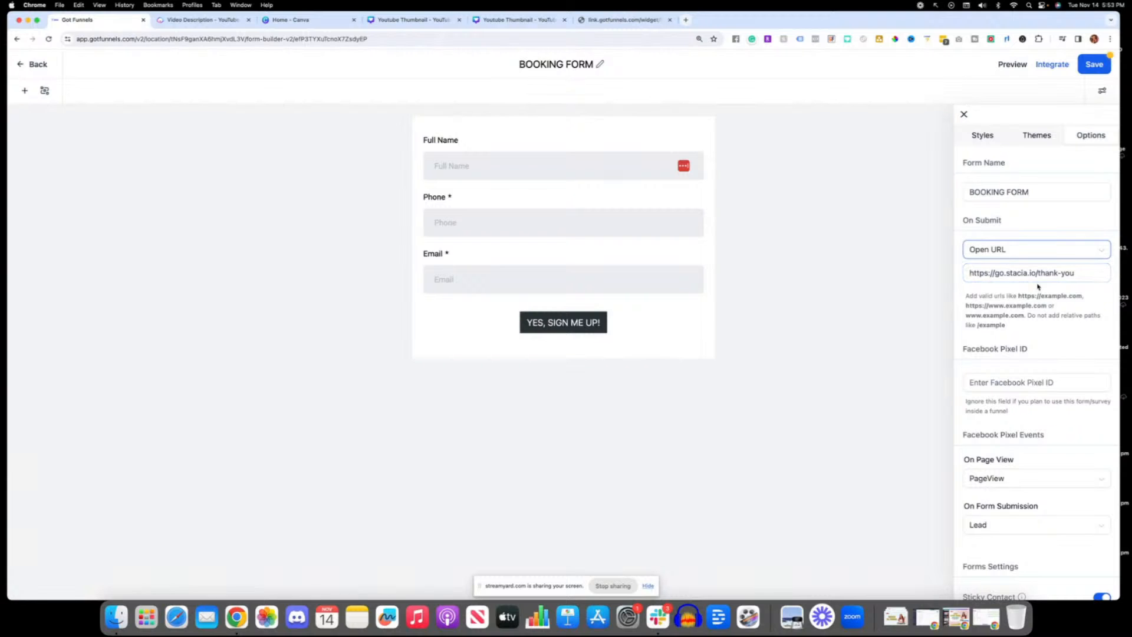
Step: Examine the form's Facebook Pixel ID field and the event choices for form submission
scroll(1043, 308, down, 2)
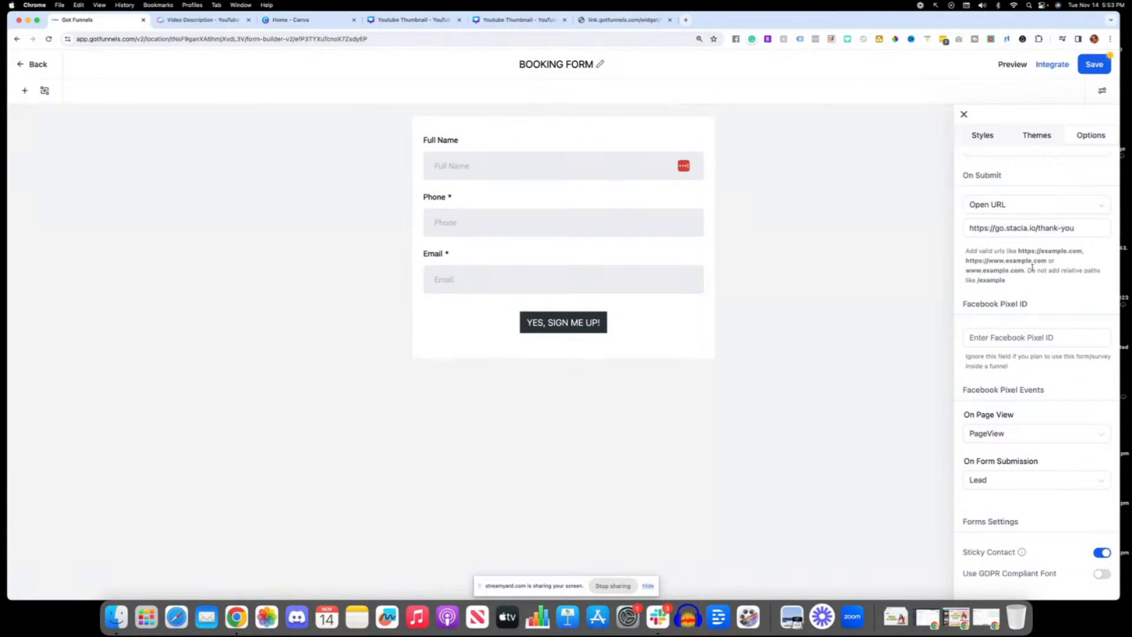
click(1061, 334)
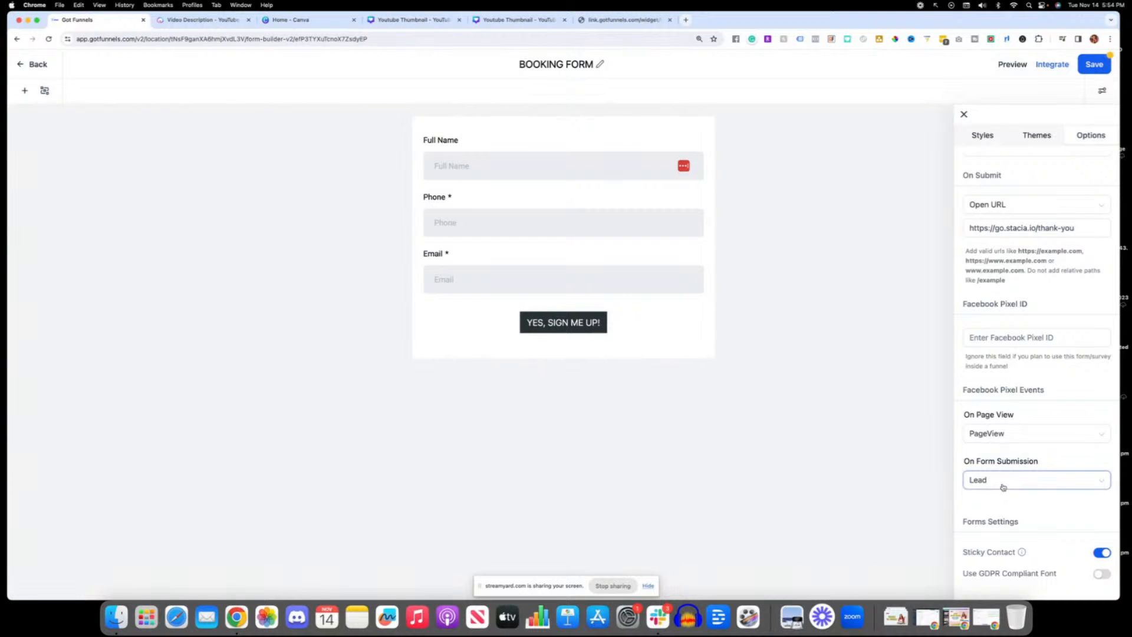
click(1021, 482)
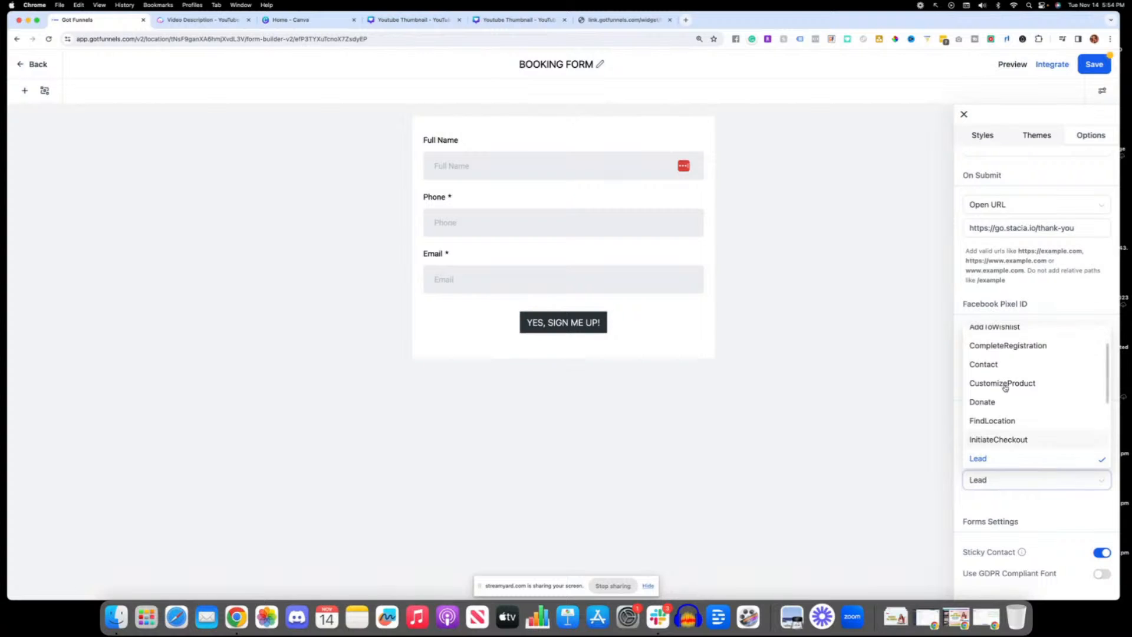
click(1038, 486)
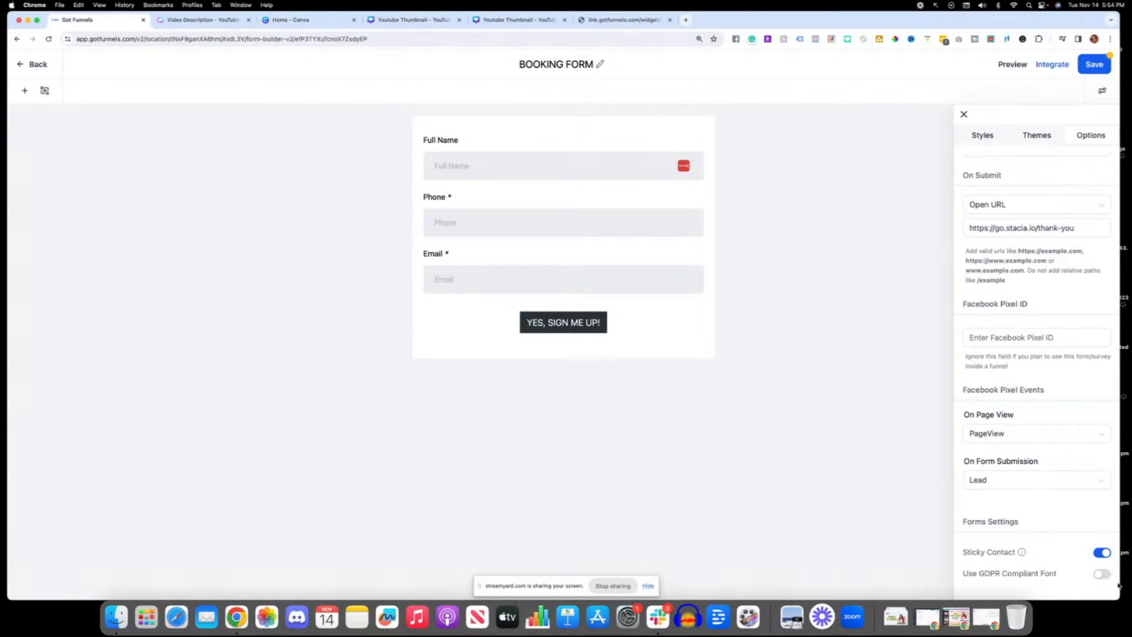
Step: Toggle Sticky Contact off and back on, and save the booking form
click(1103, 555)
click(1103, 555)
click(1103, 555)
click(1103, 556)
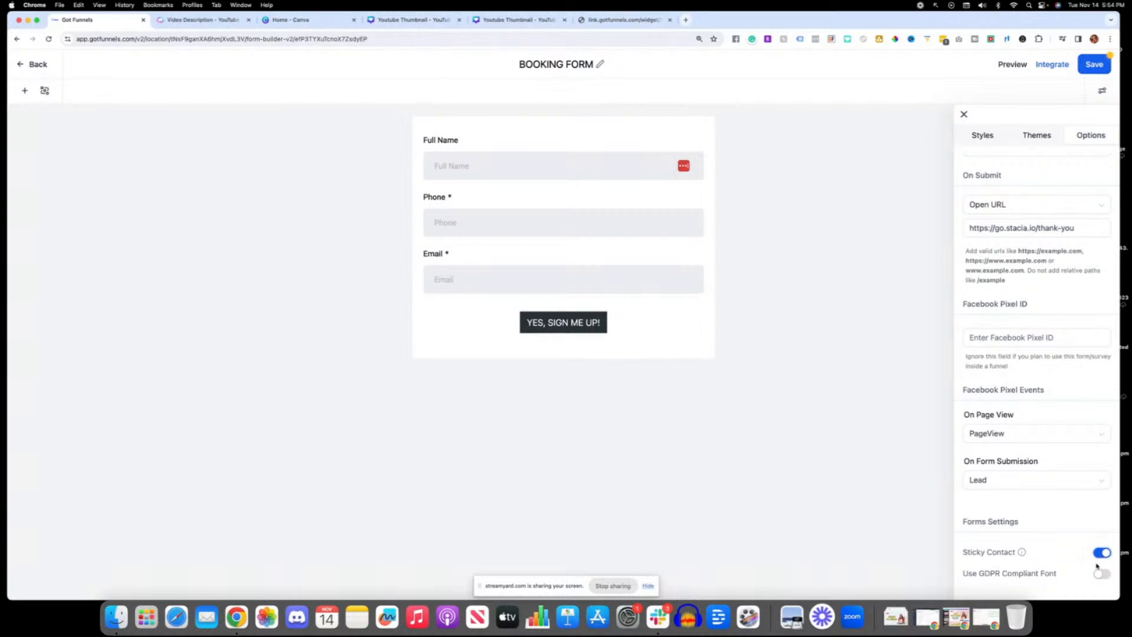
click(1095, 66)
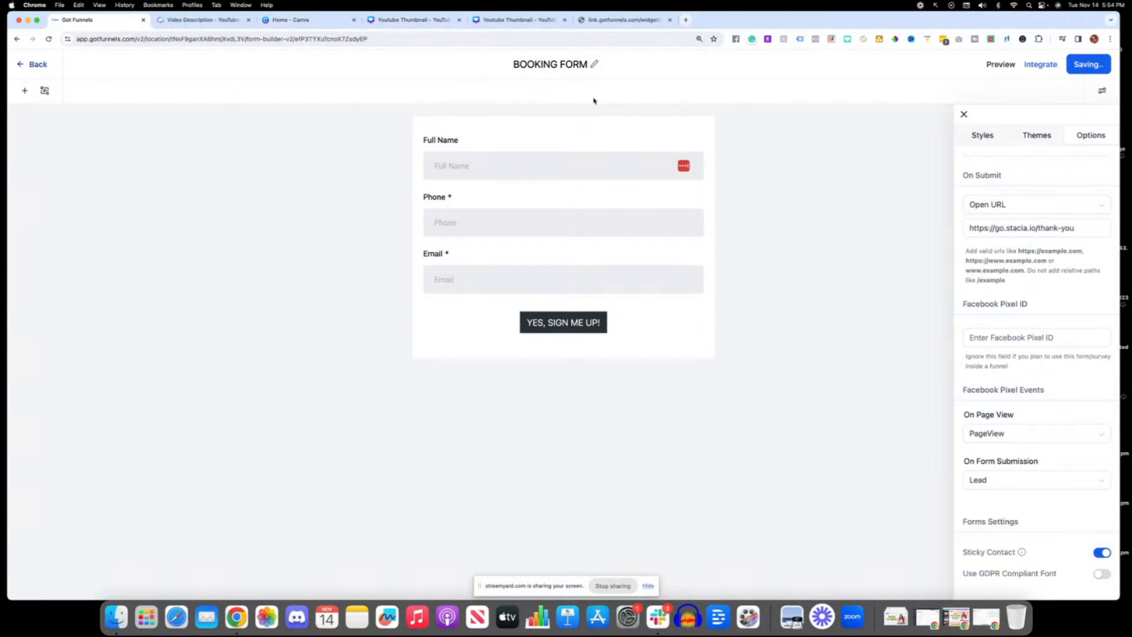
Step: Leave the form builder and open the Freebie Funnel TEMPLATE funnel
click(36, 66)
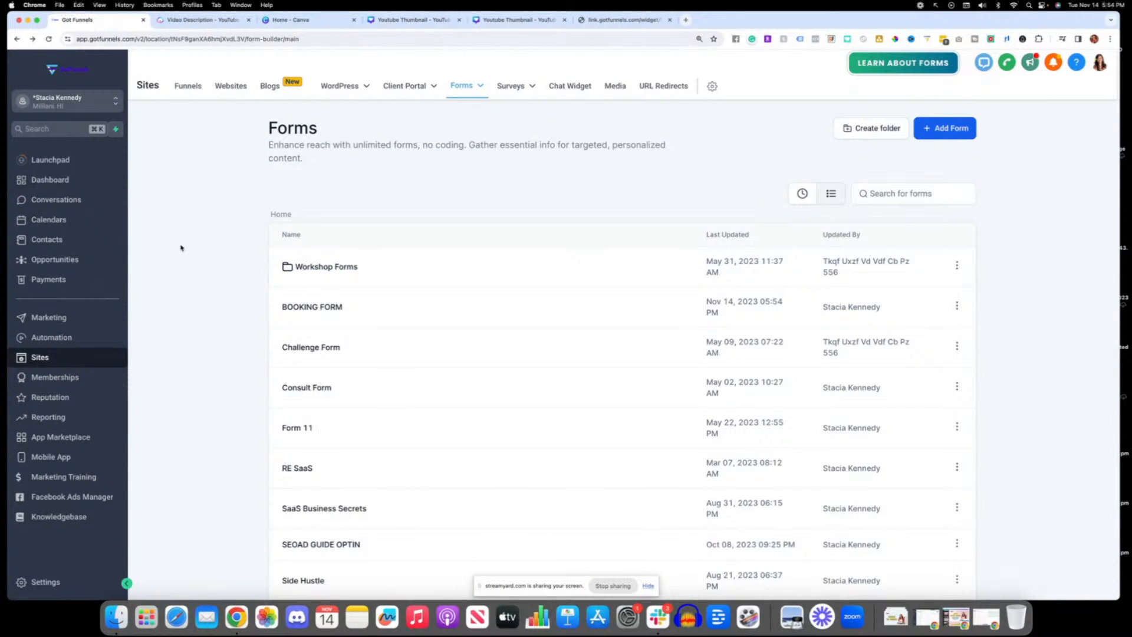
click(202, 89)
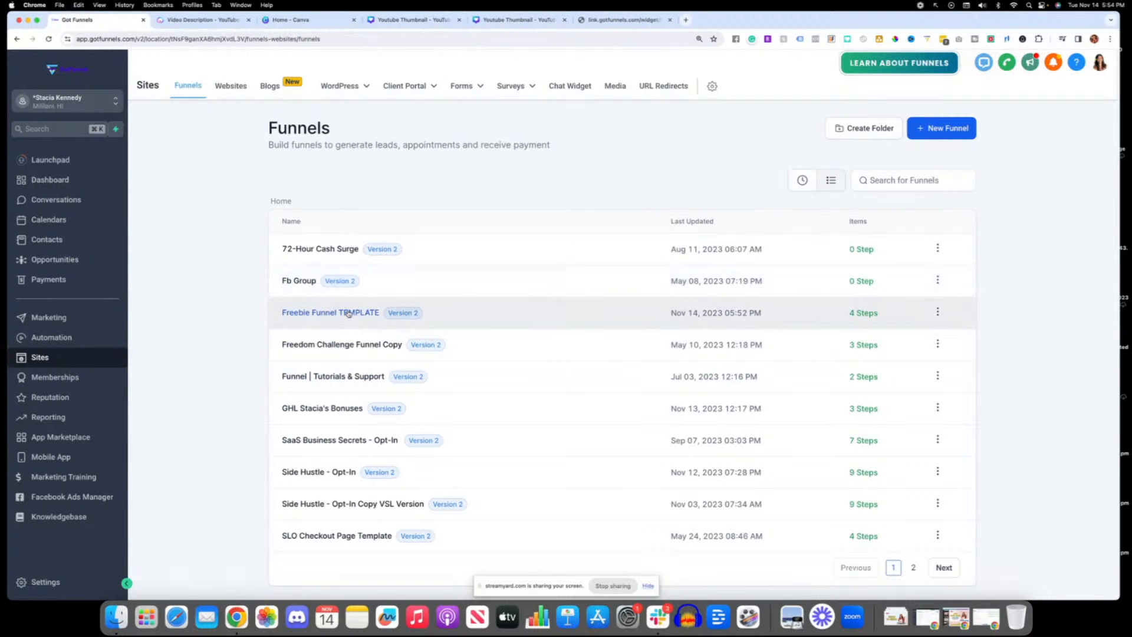
mouse_move(463, 88)
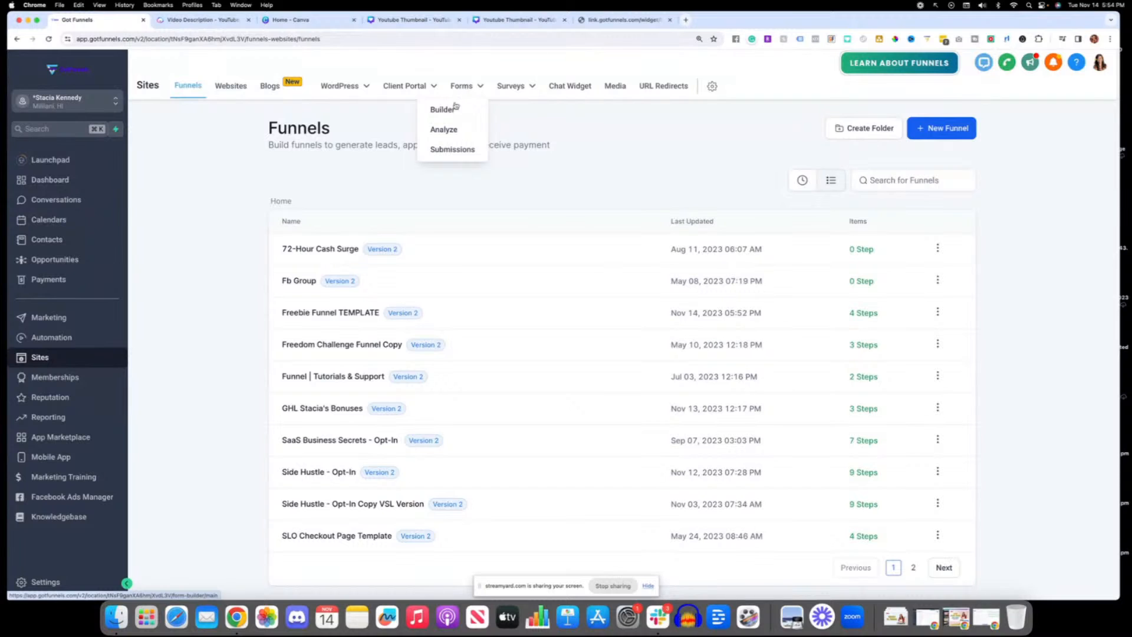
click(295, 313)
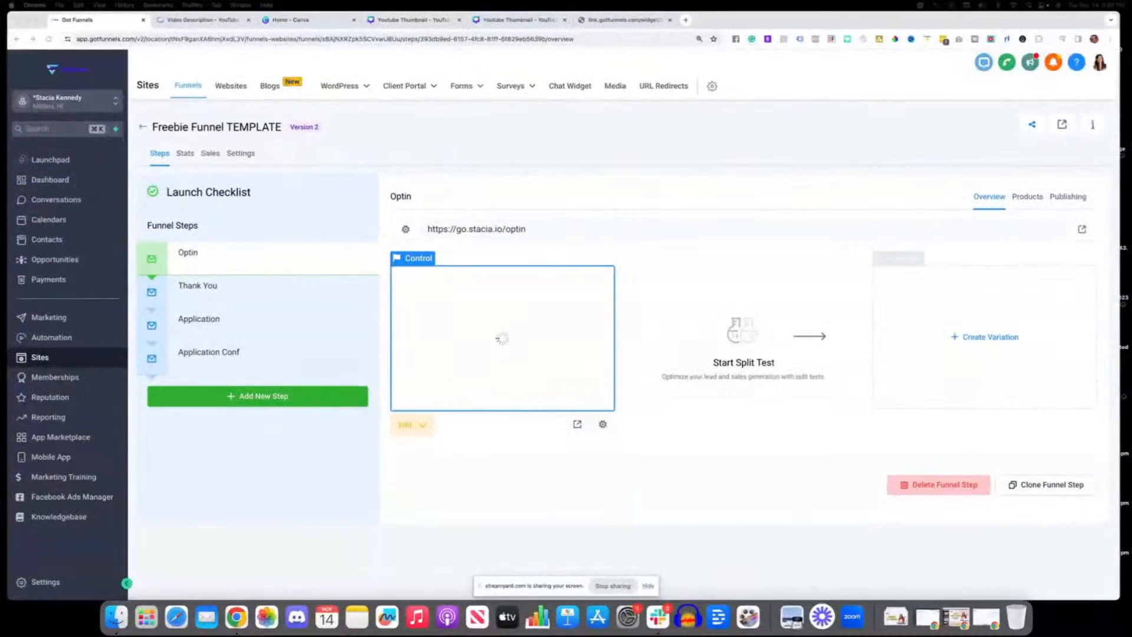
Step: Create a survey in the survey builder and add a second slide to it
click(526, 90)
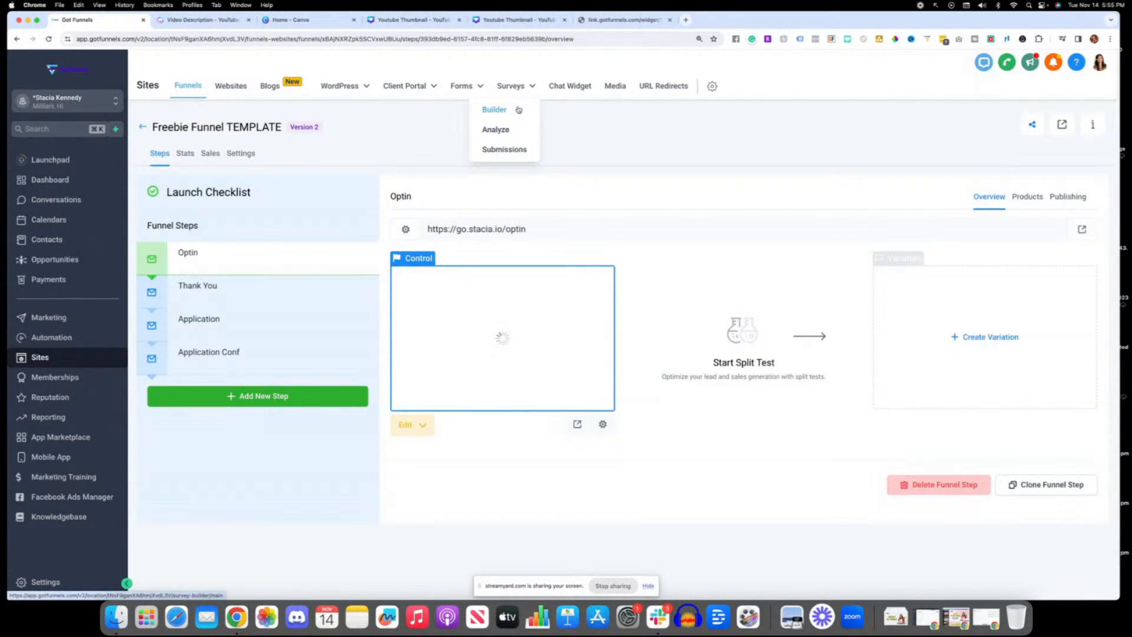
click(519, 109)
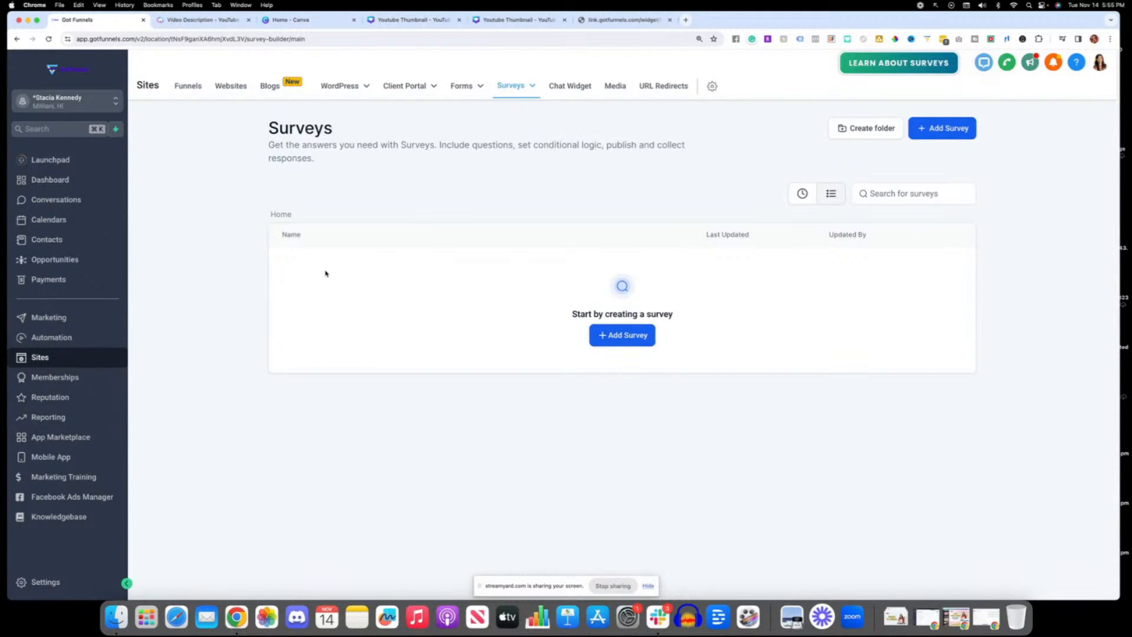
click(622, 338)
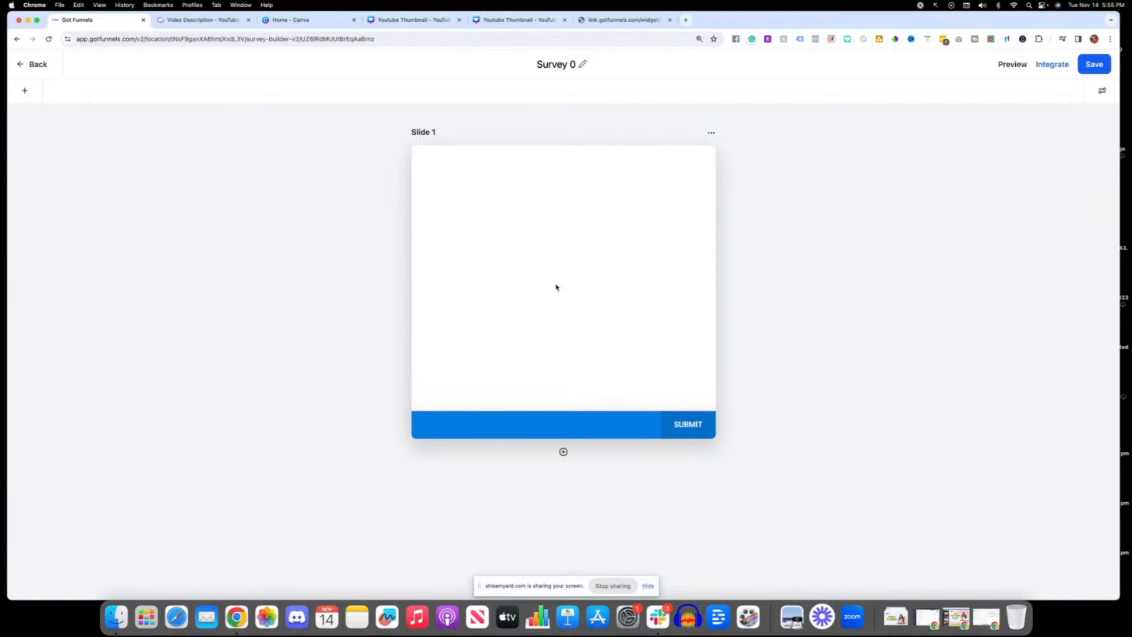
click(563, 453)
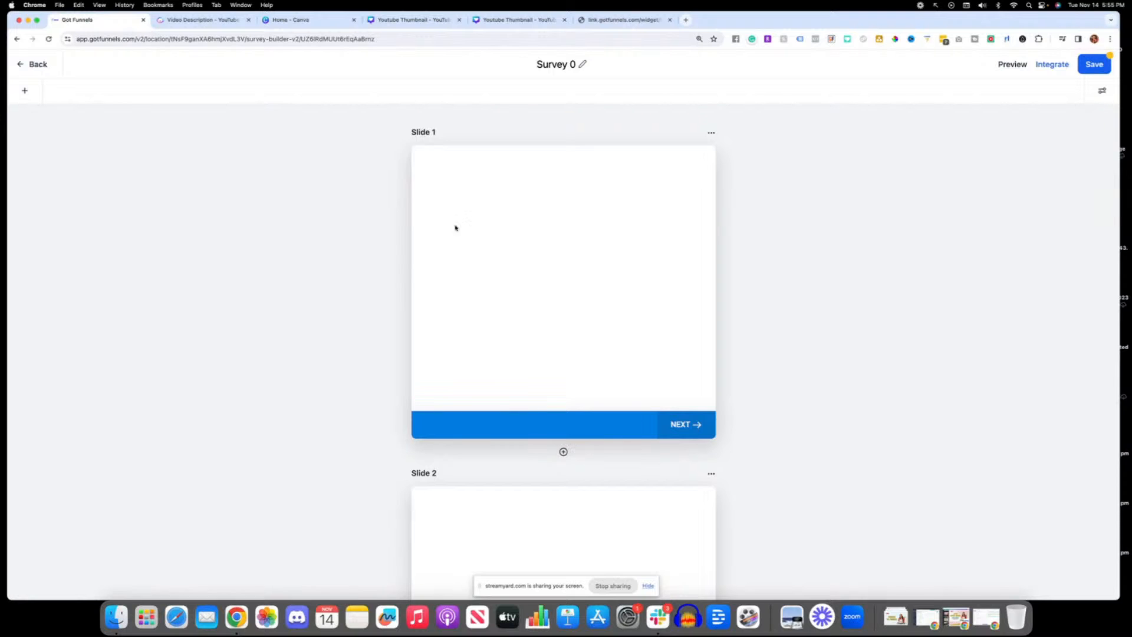
Step: Add First Name and Last Name fields to slide 1 of the survey
click(25, 90)
drag(119, 203, 486, 204)
drag(168, 204, 434, 229)
Step: Add the custom-field questions about the current business and the biggest obstacle in achieving goals to slide 2
scroll(447, 240, down, 5)
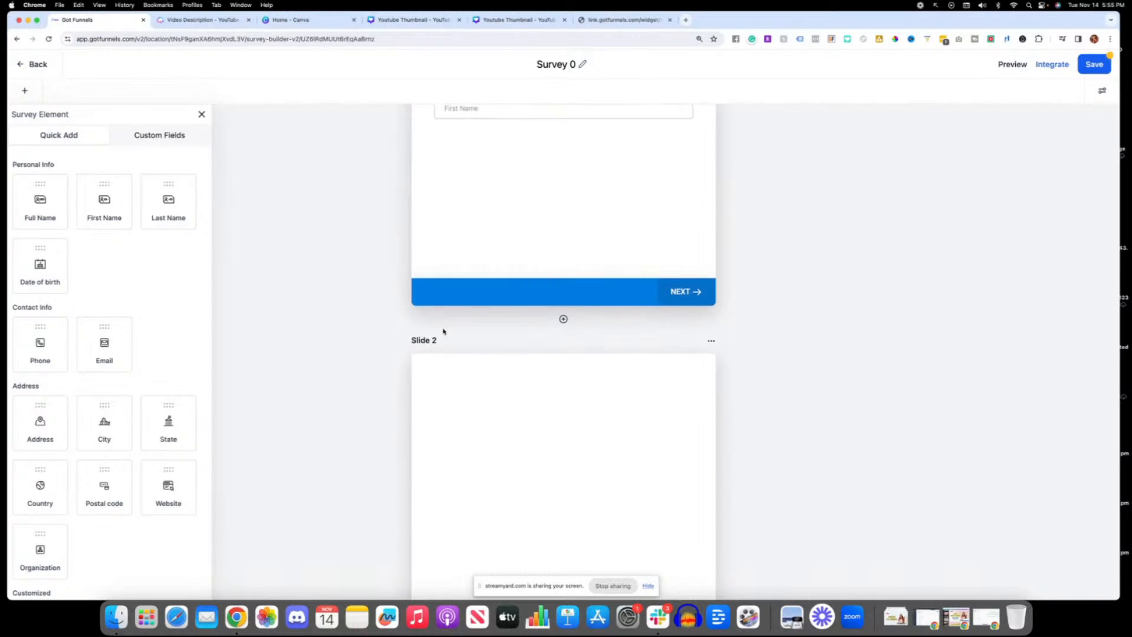
scroll(90, 339, down, 2)
scroll(90, 340, down, 3)
scroll(146, 463, up, 3)
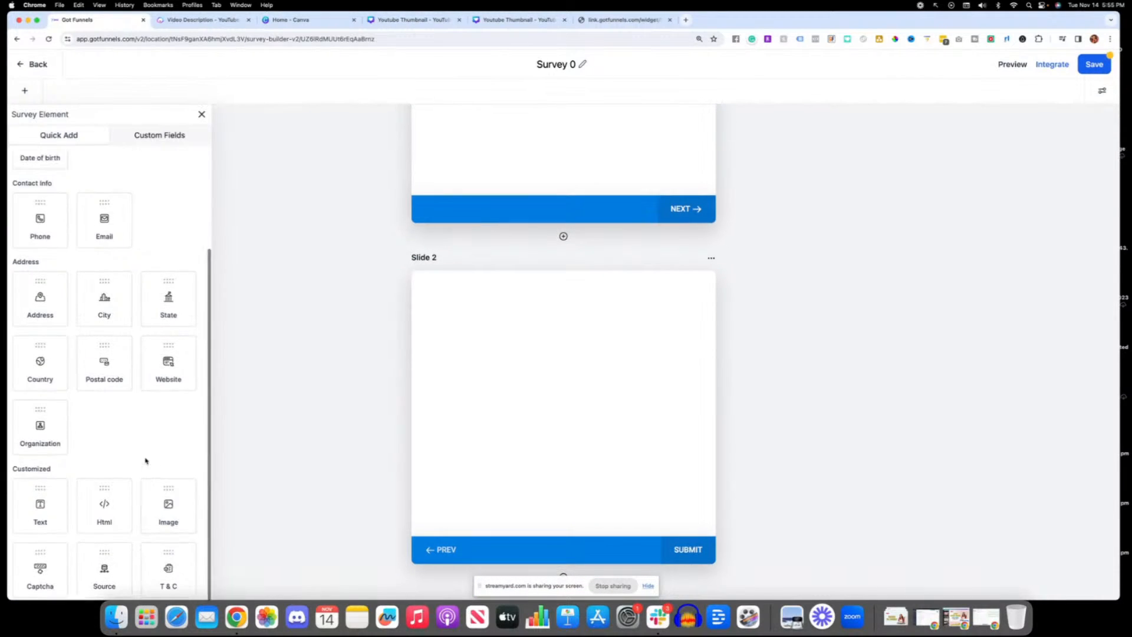
click(144, 137)
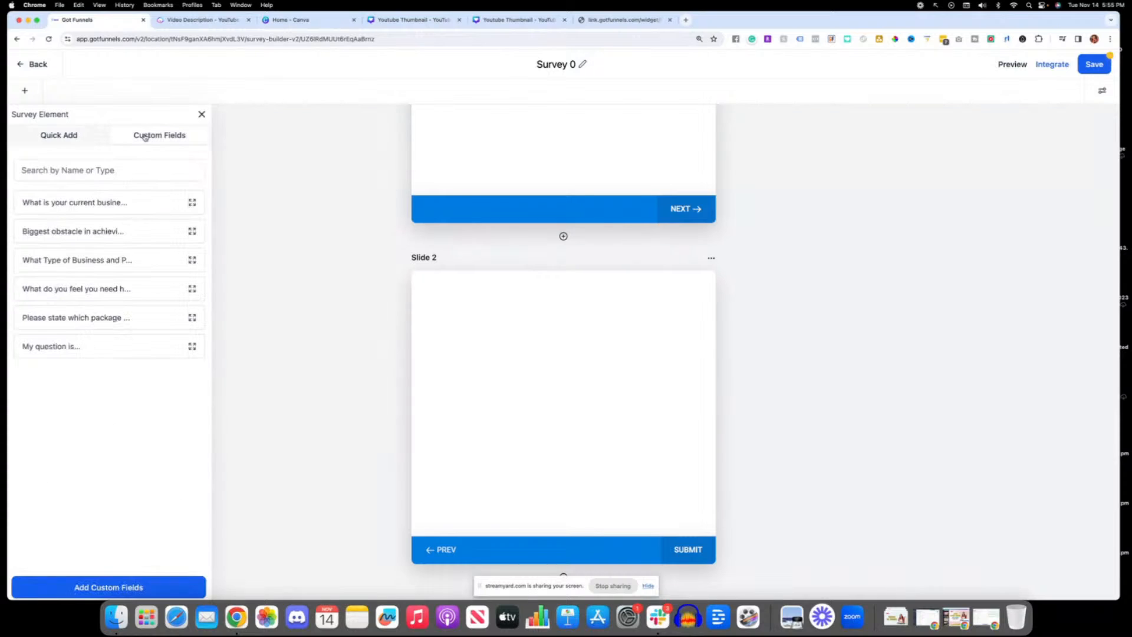
drag(77, 202, 465, 312)
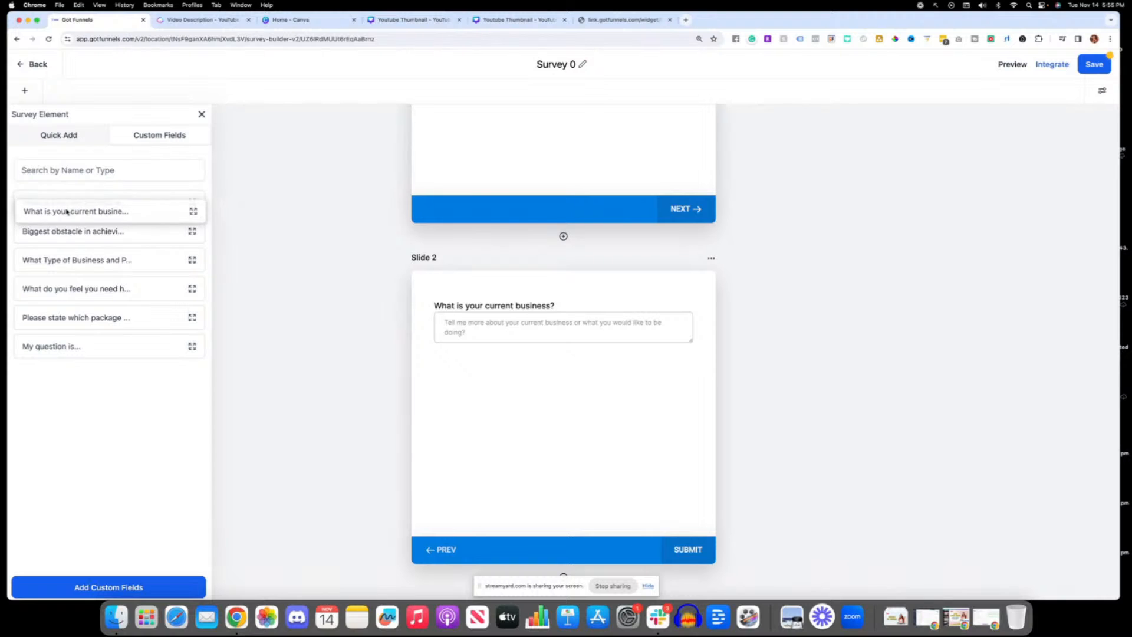
drag(70, 233, 470, 386)
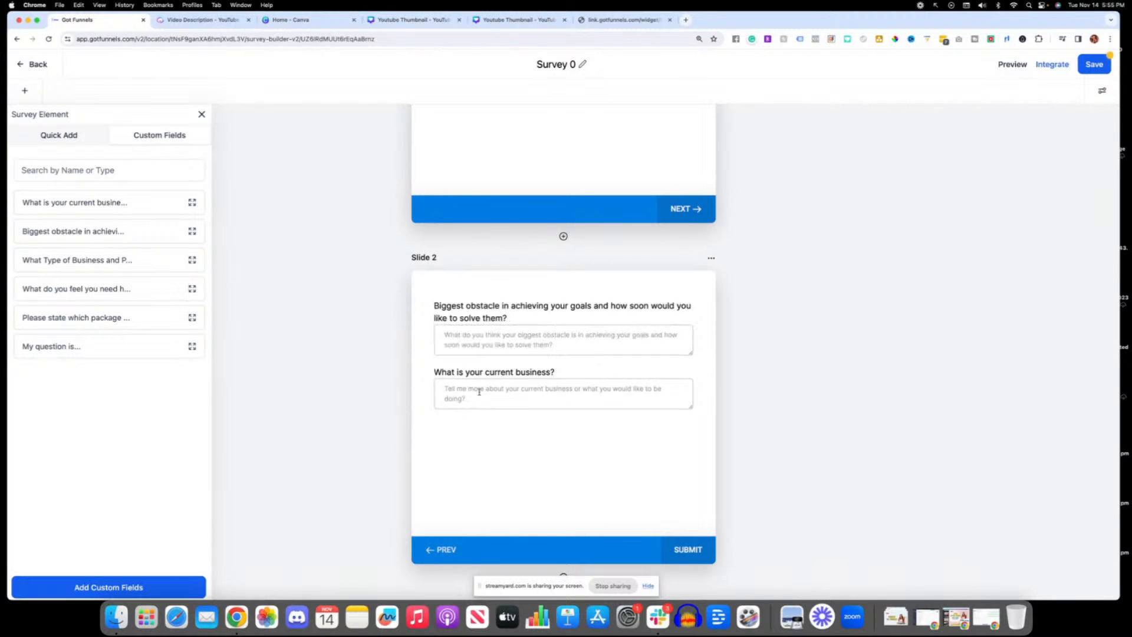
Step: Add a third slide containing the custom-field questions about needing help right now and which package is chosen
scroll(475, 387, down, 2)
click(564, 500)
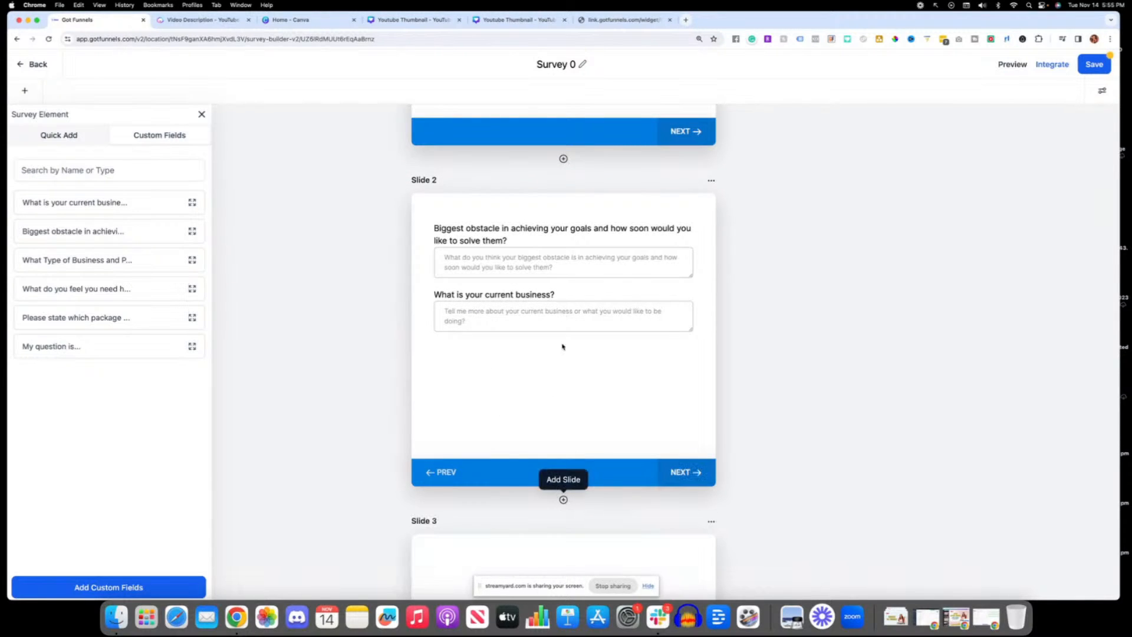
scroll(678, 412, down, 5)
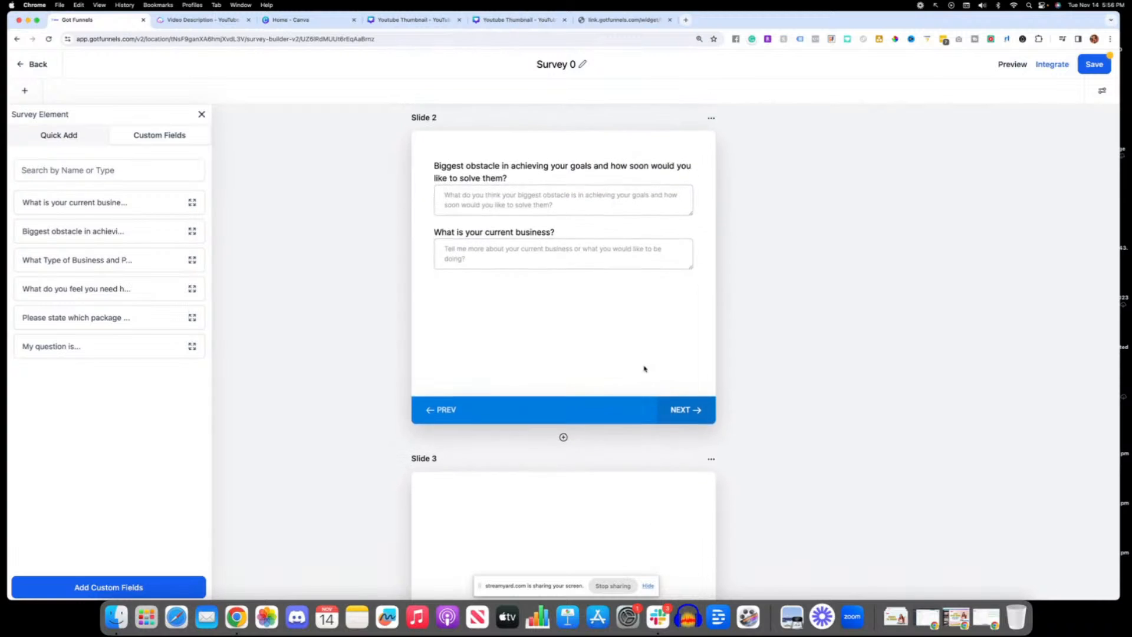
drag(60, 289, 458, 295)
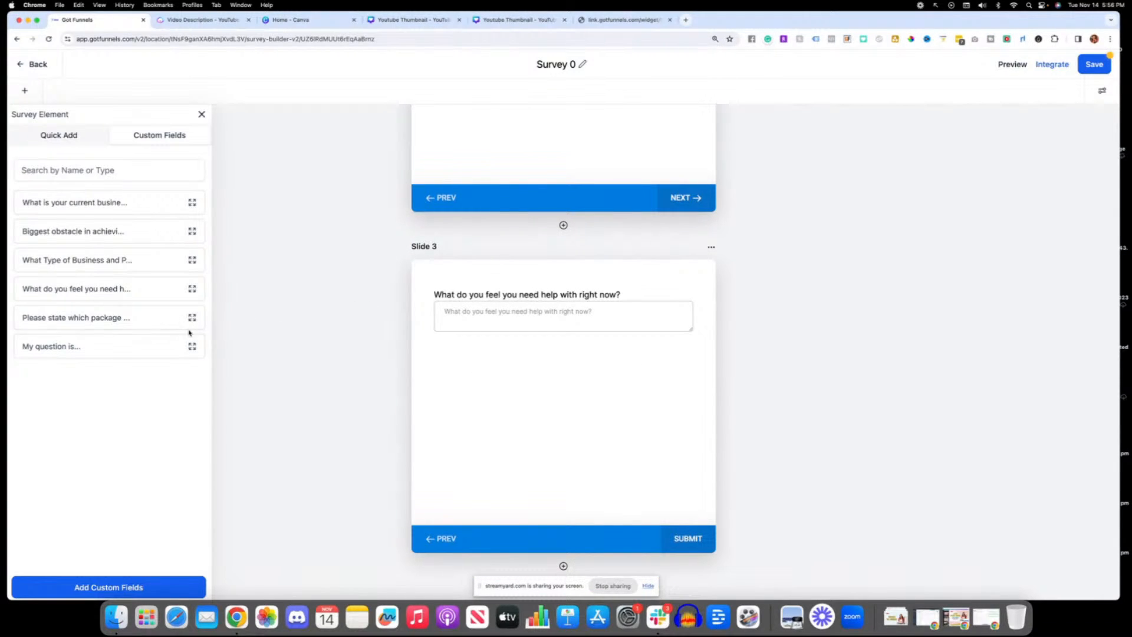
drag(102, 321, 506, 364)
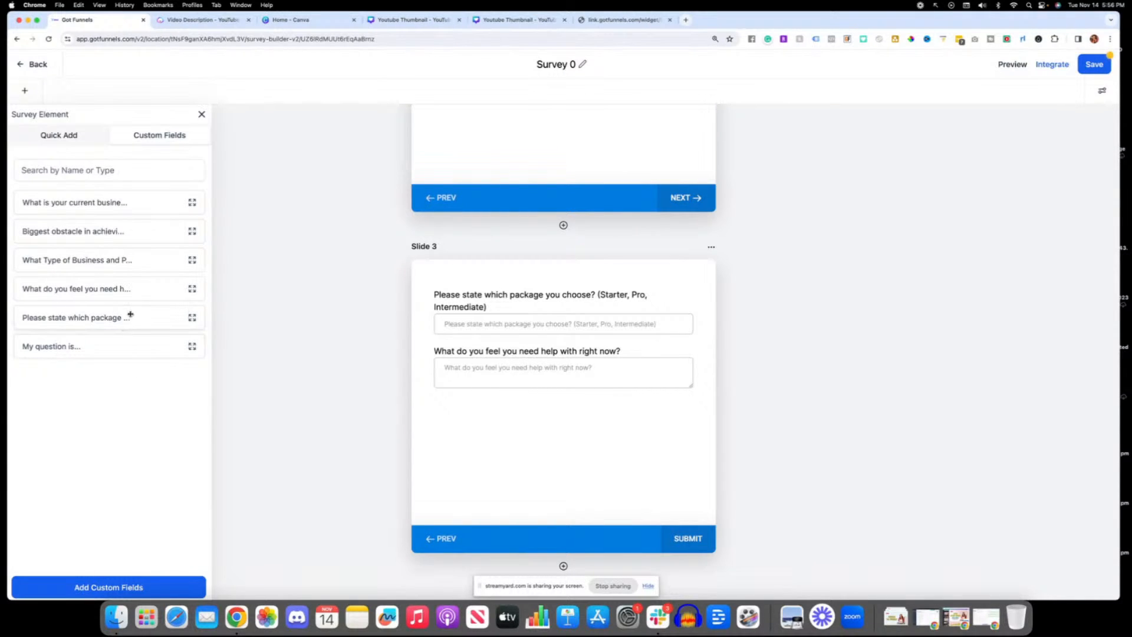
Step: Start a new Radio Select custom field named "Are you serious about working with a coach?"
click(120, 588)
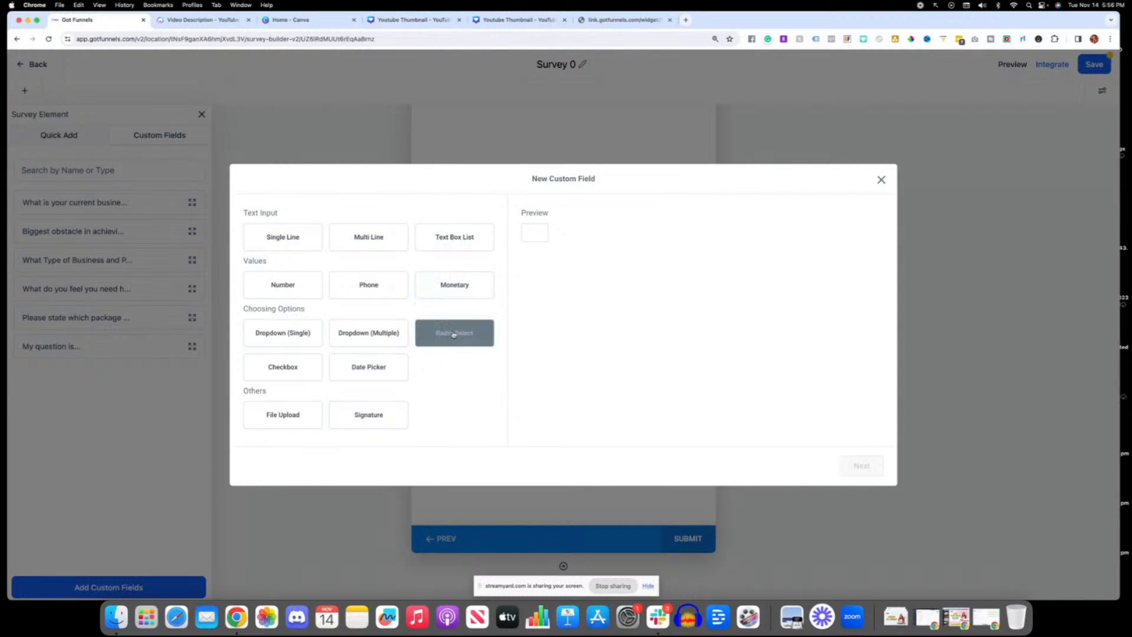
click(472, 331)
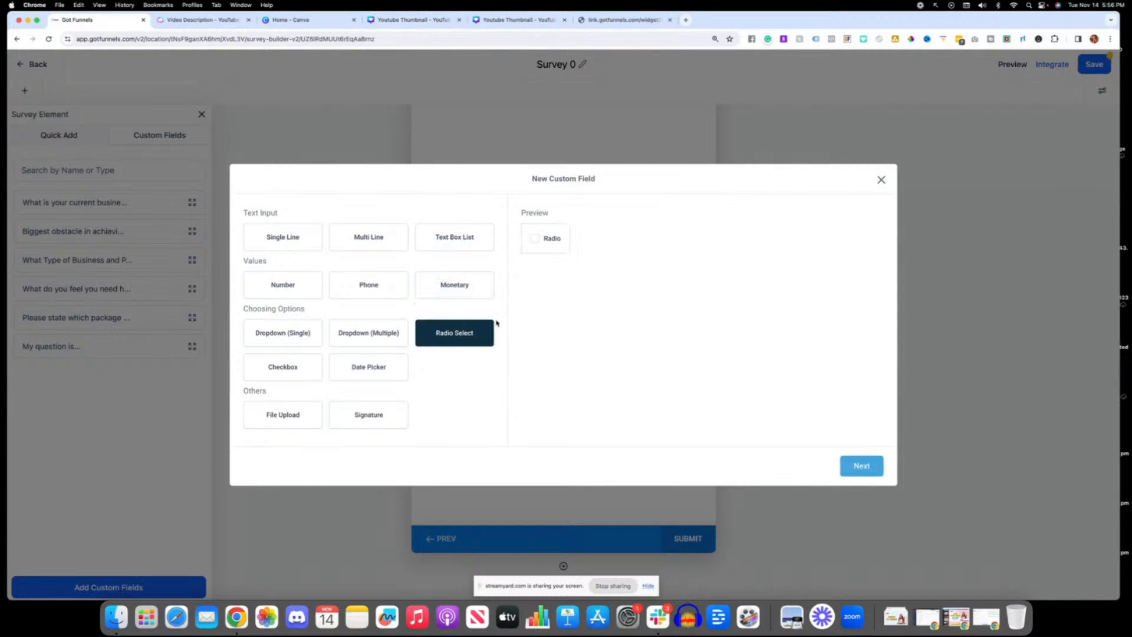
click(861, 465)
click(384, 269)
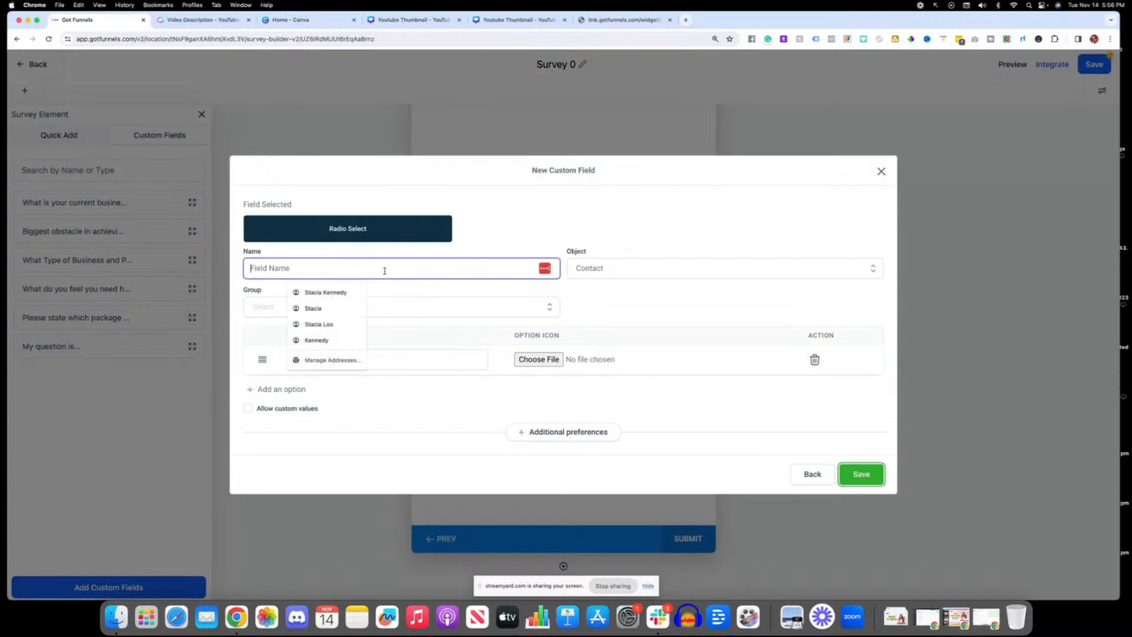
text(Are you)
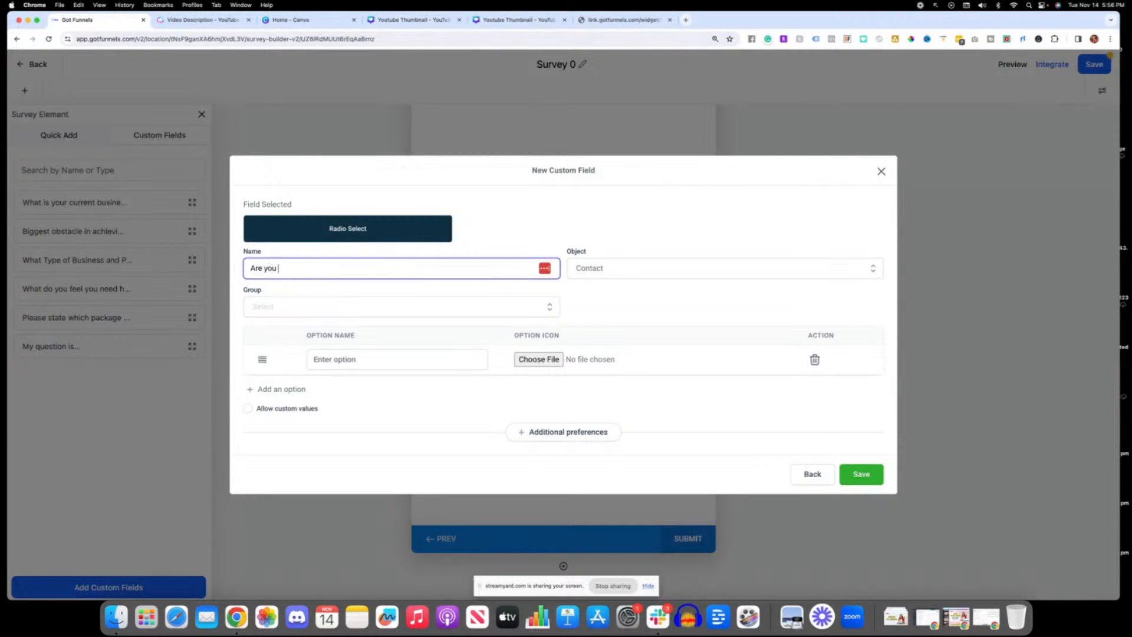
text( serious about working with a coach?)
Step: Give the radio field the options Yes, No and Maybe
click(366, 354)
text(Yes)
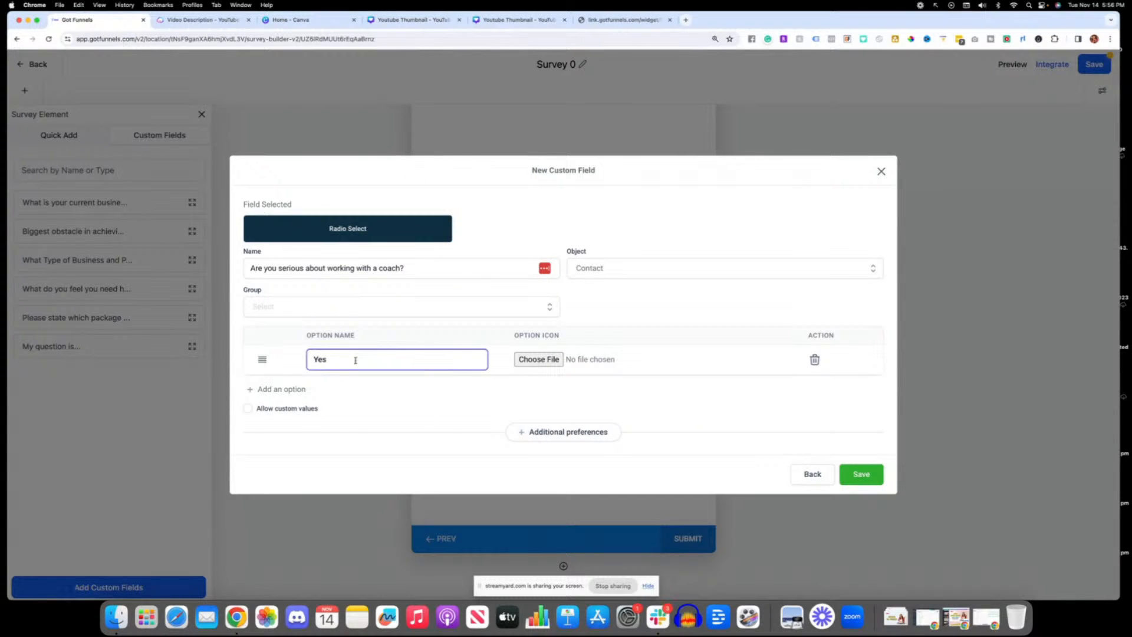
click(285, 389)
click(336, 377)
text(No)
click(282, 403)
click(333, 389)
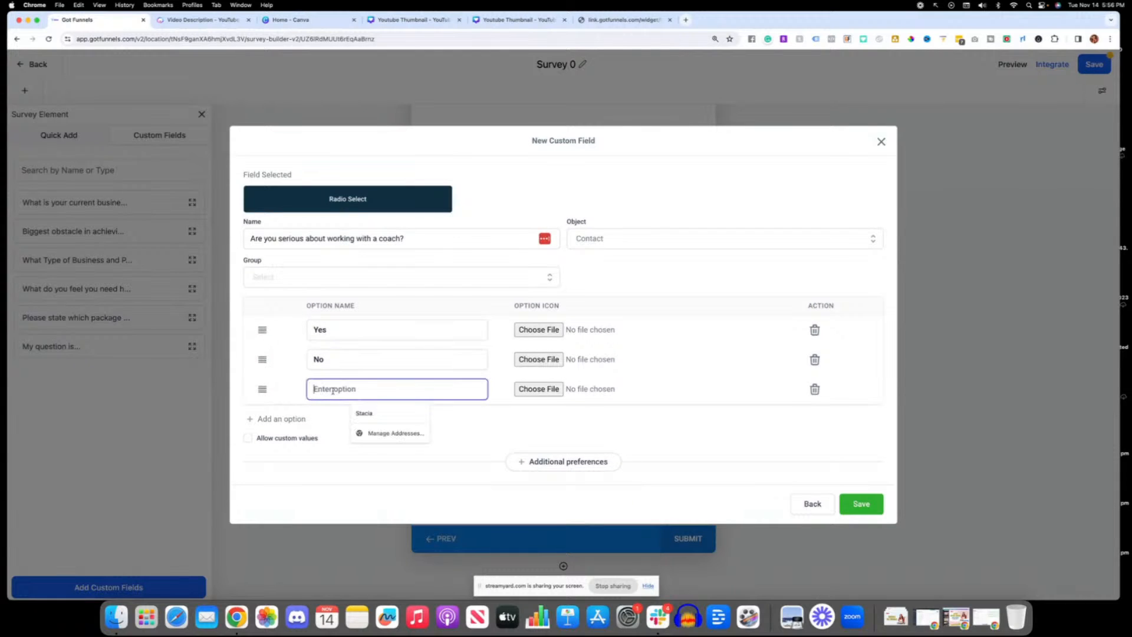
text(Maybe)
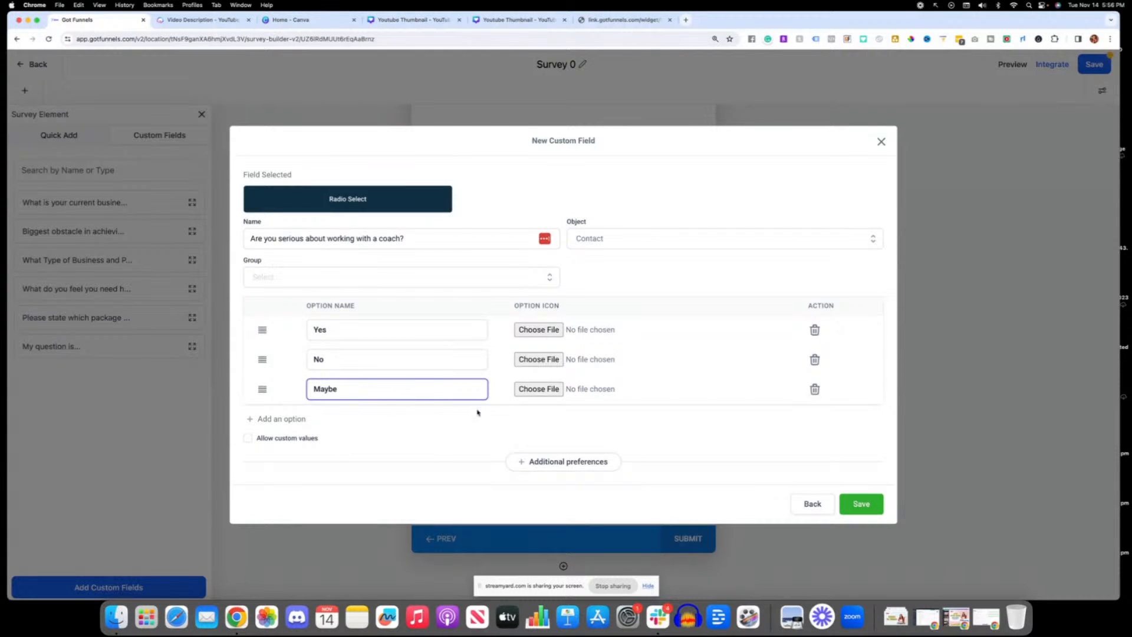
Step: Assign the radio field to the Additional Info group, and discard the new custom field without saving
click(856, 508)
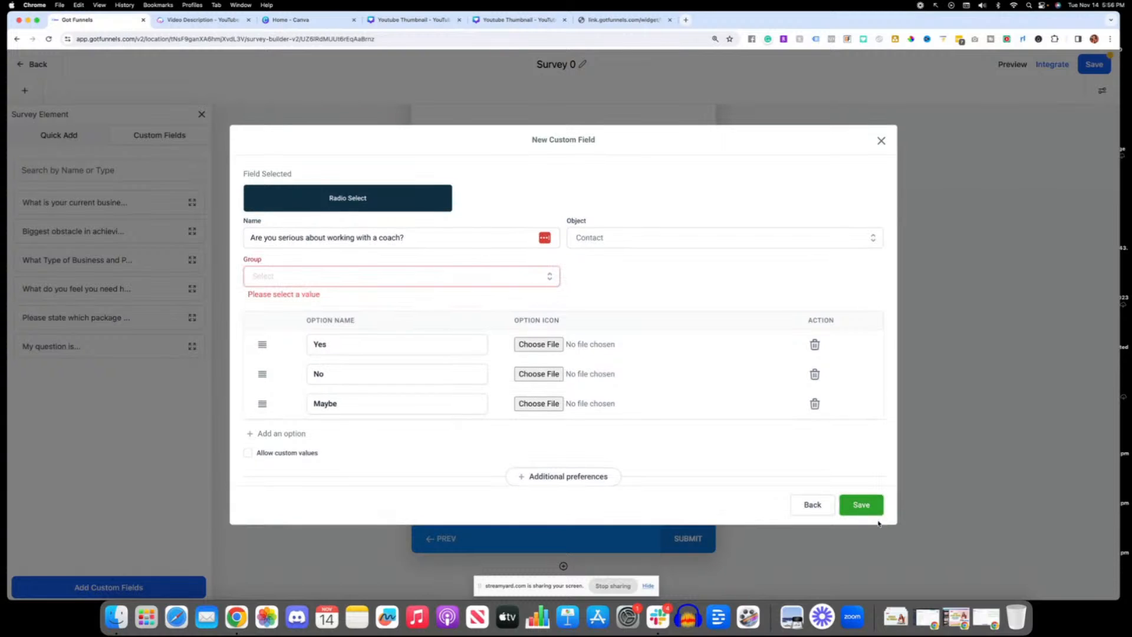
click(356, 277)
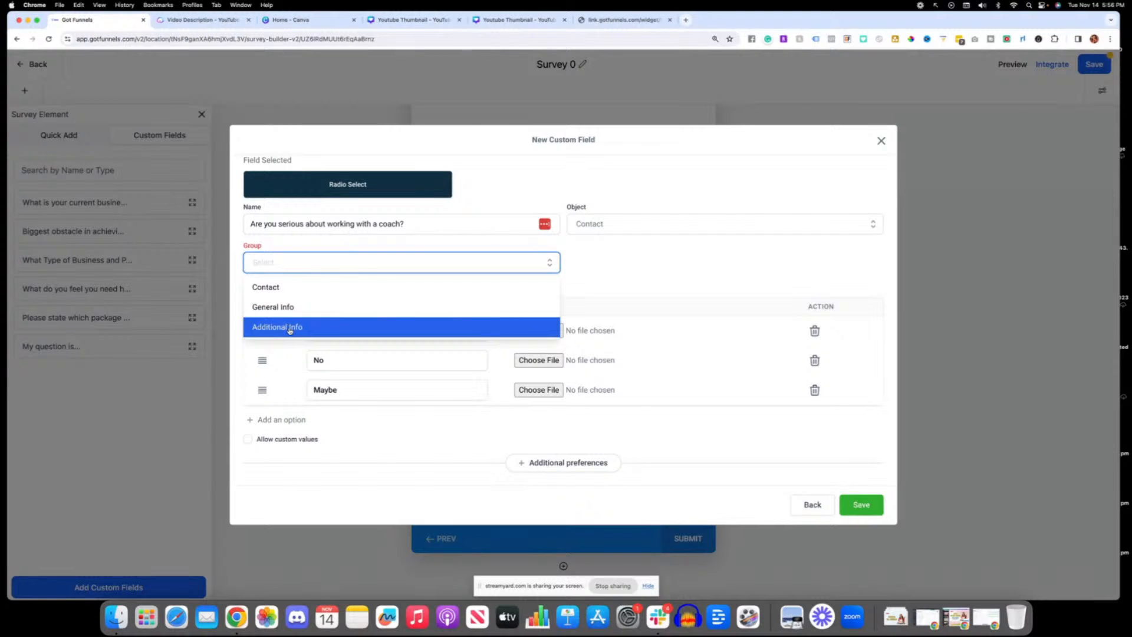
click(359, 326)
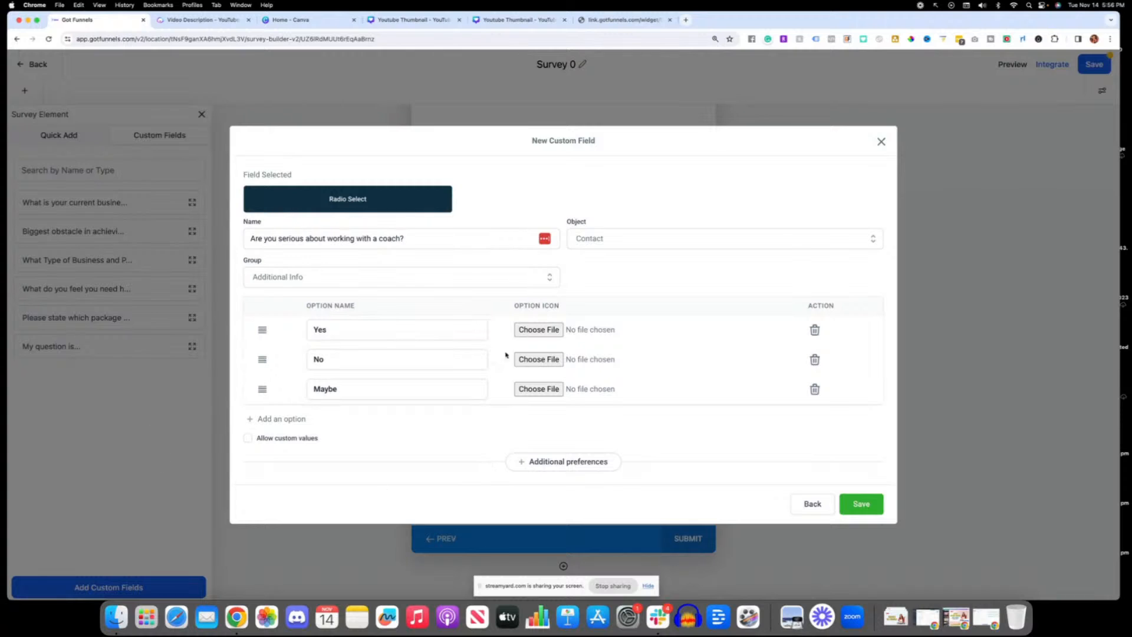
click(805, 506)
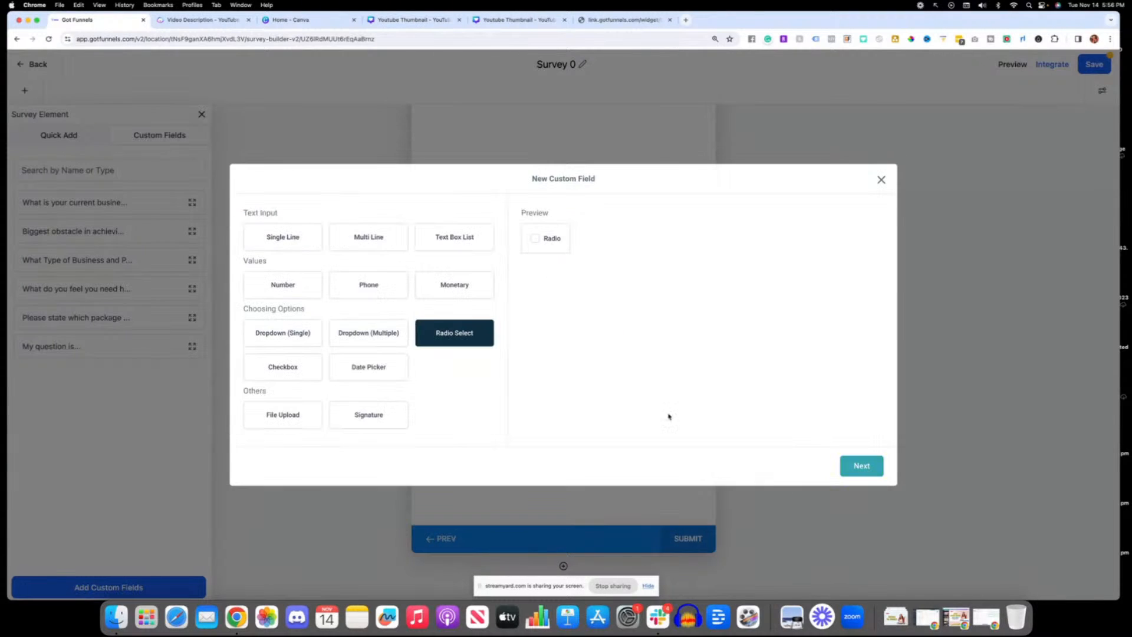
click(880, 180)
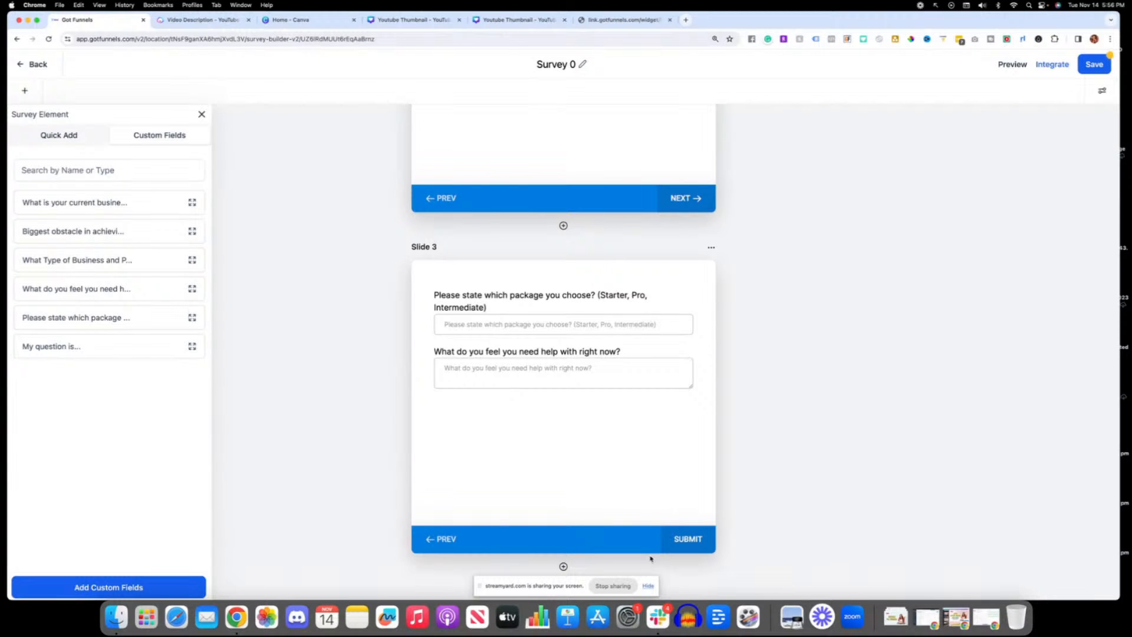
Step: Look through the survey's layout, field and footer style settings, and save the survey
scroll(823, 384, up, 10)
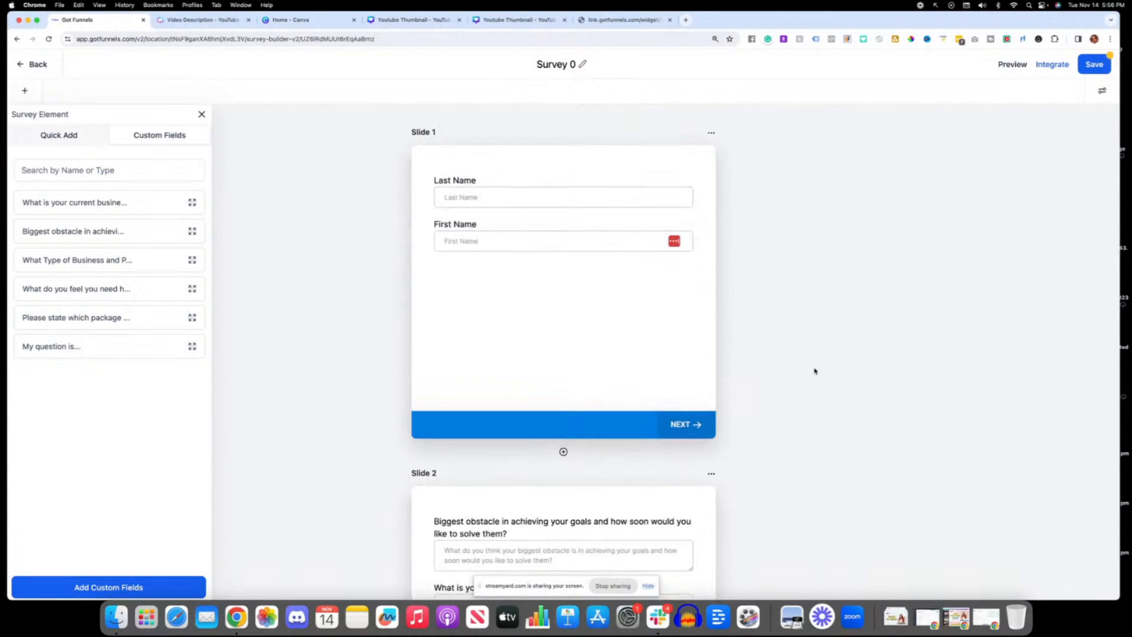
click(1101, 91)
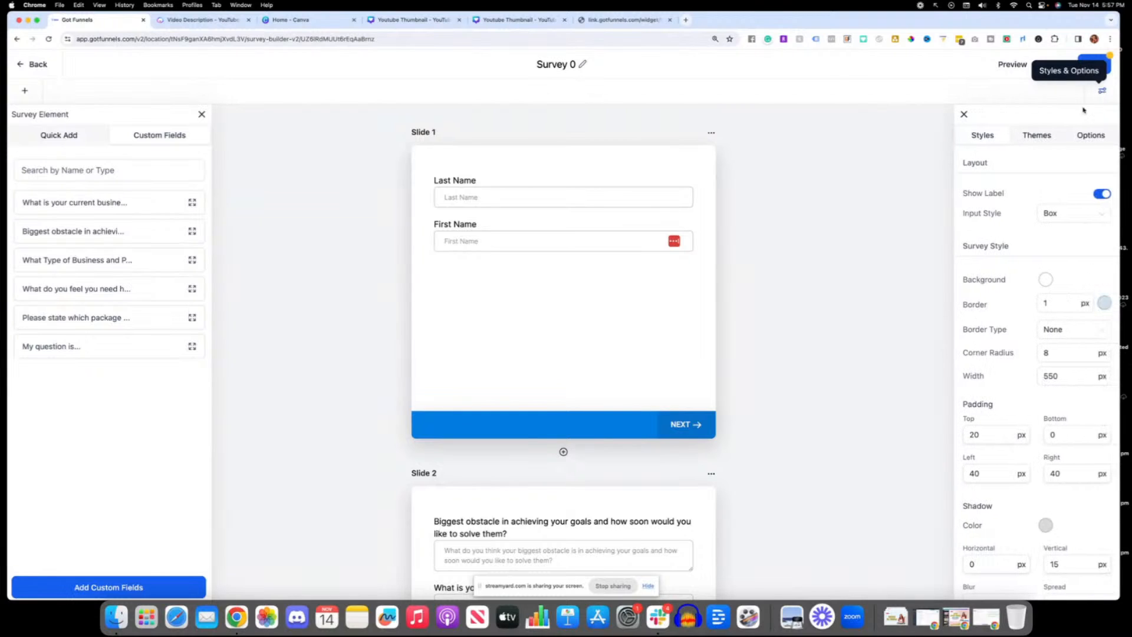
scroll(1042, 340, down, 3)
scroll(1042, 340, down, 8)
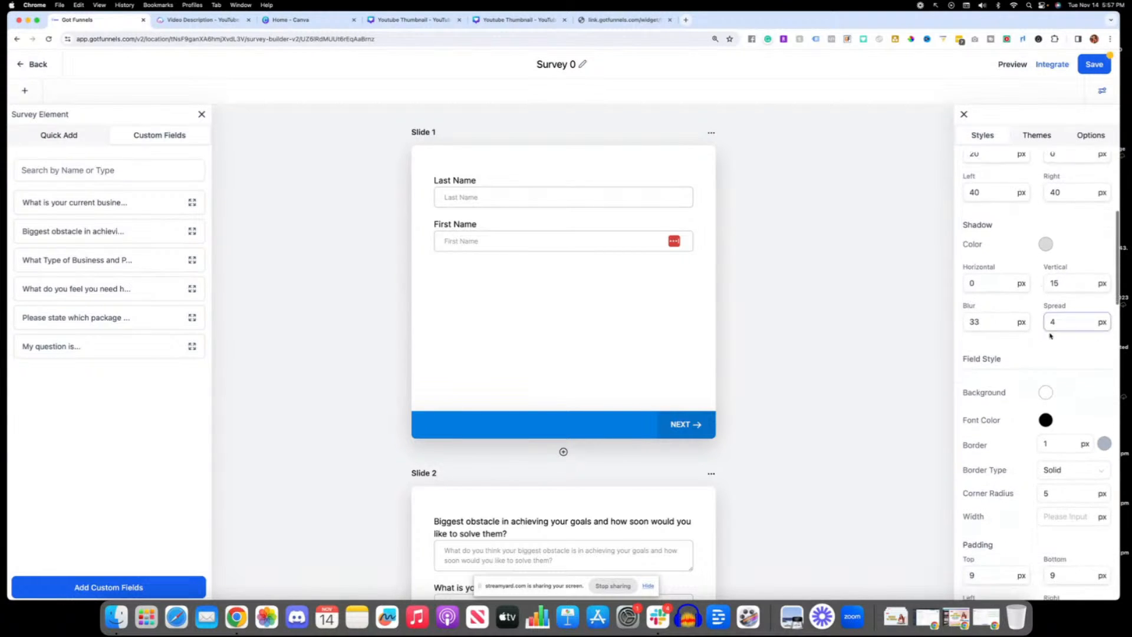
scroll(1044, 334, down, 10)
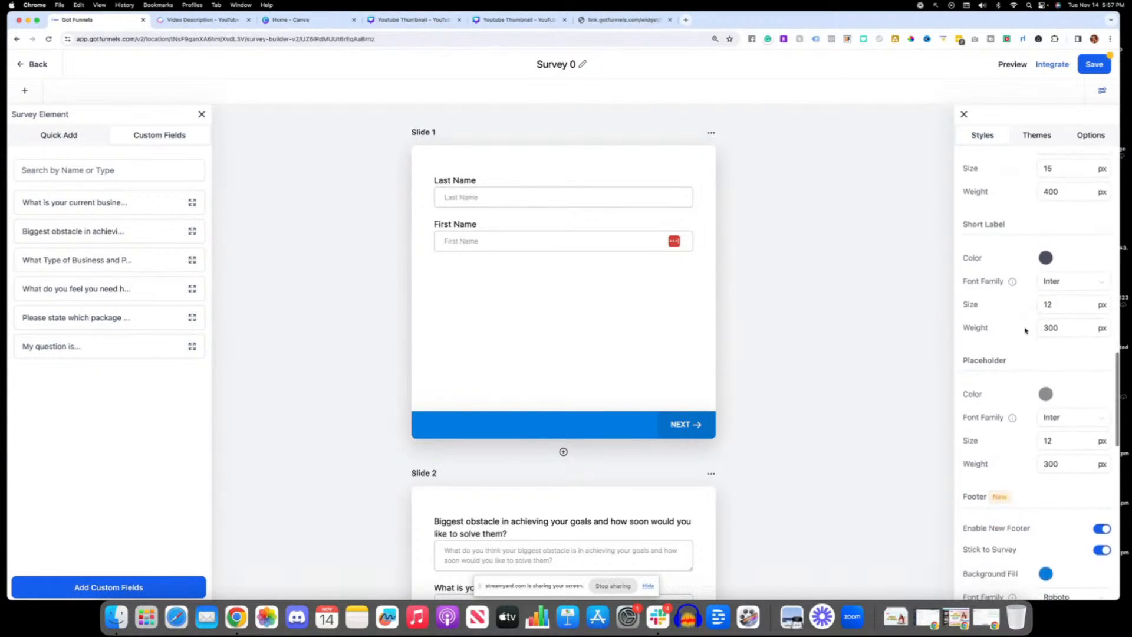
click(1088, 67)
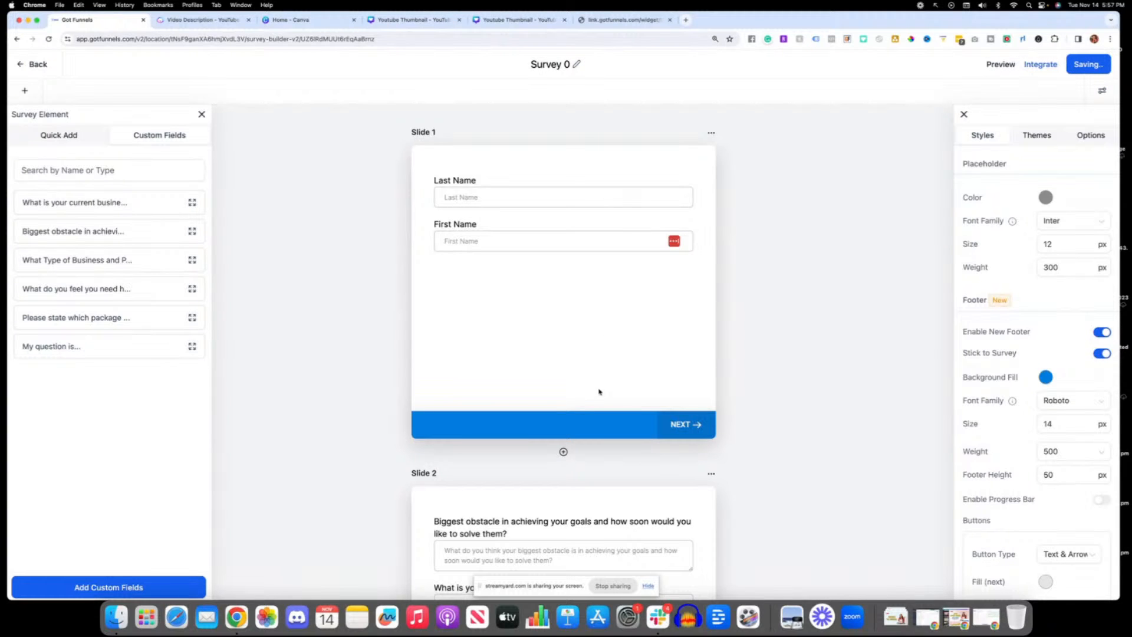
scroll(597, 392, down, 10)
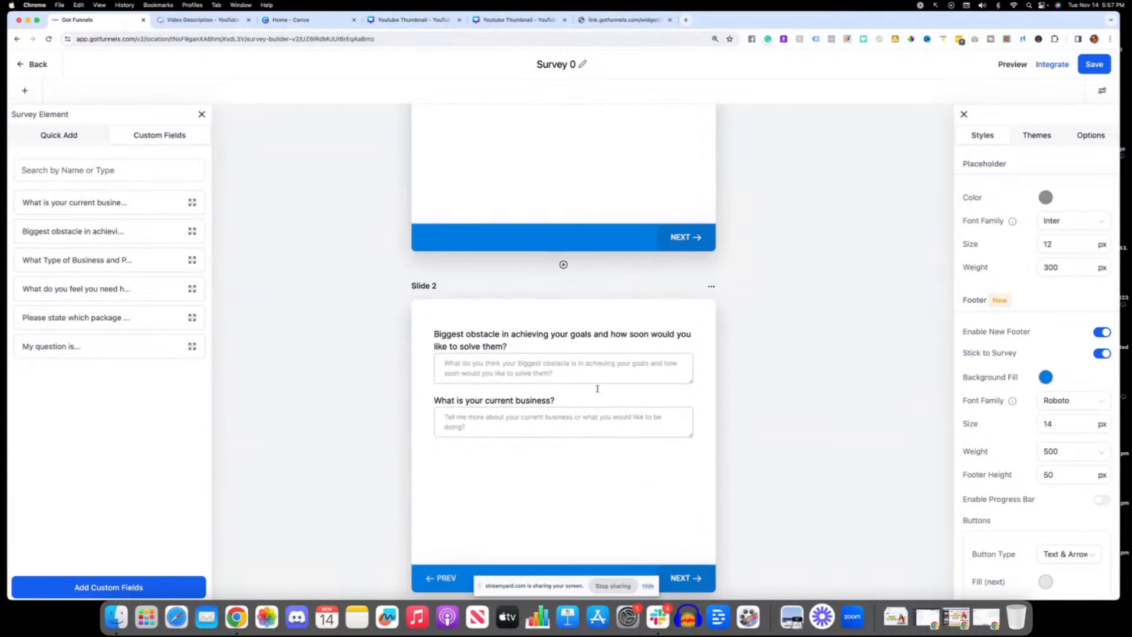
scroll(598, 392, down, 3)
scroll(605, 387, up, 3)
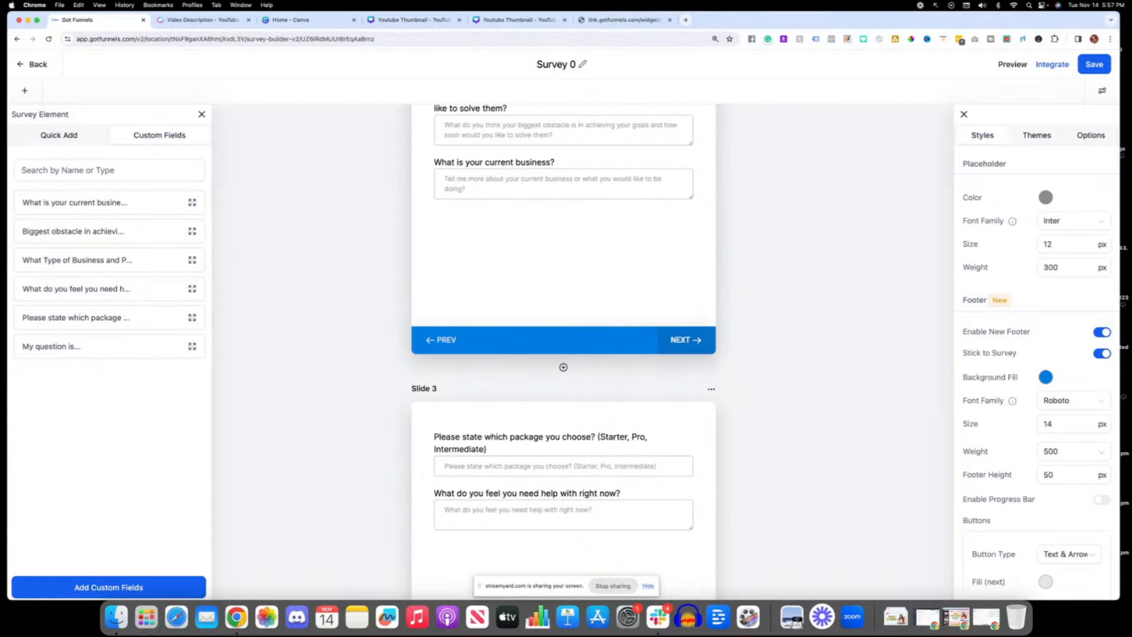